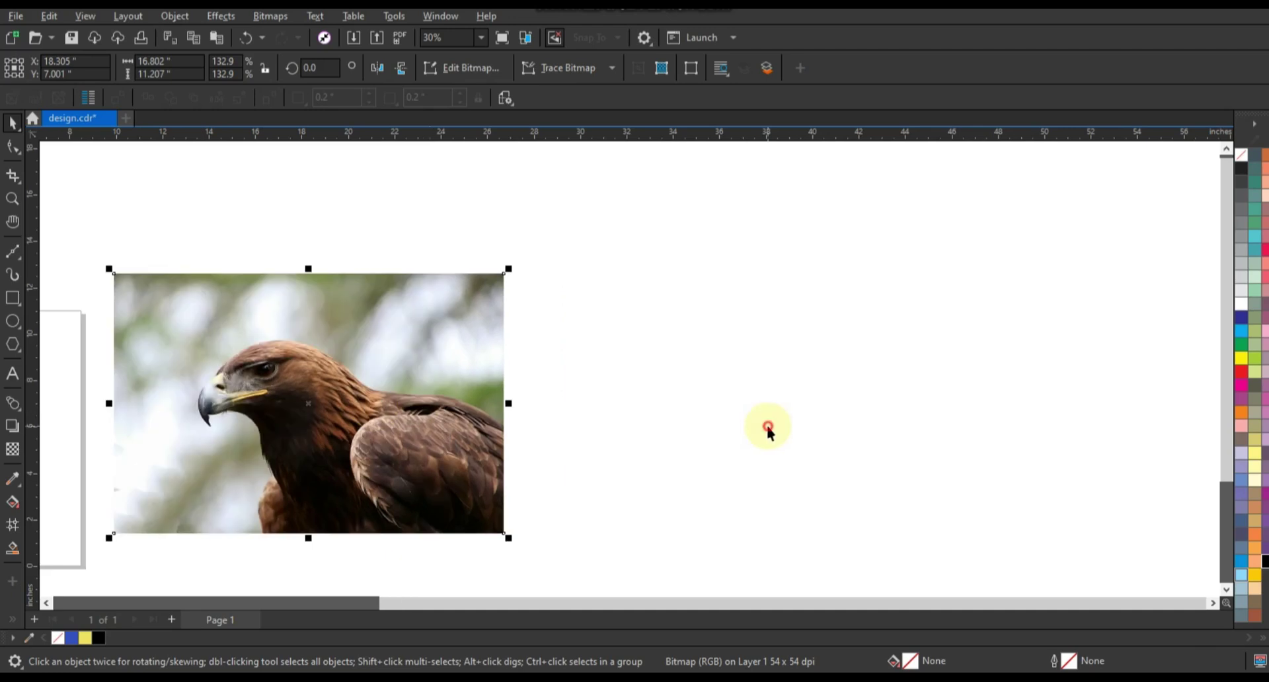
Step: Draw a circle to the right of the eagle photo with an 8.0 pt outline
{"action": "left_click", "coordinate": [767, 430]}
{"action": "left_click", "coordinate": [12, 321]}
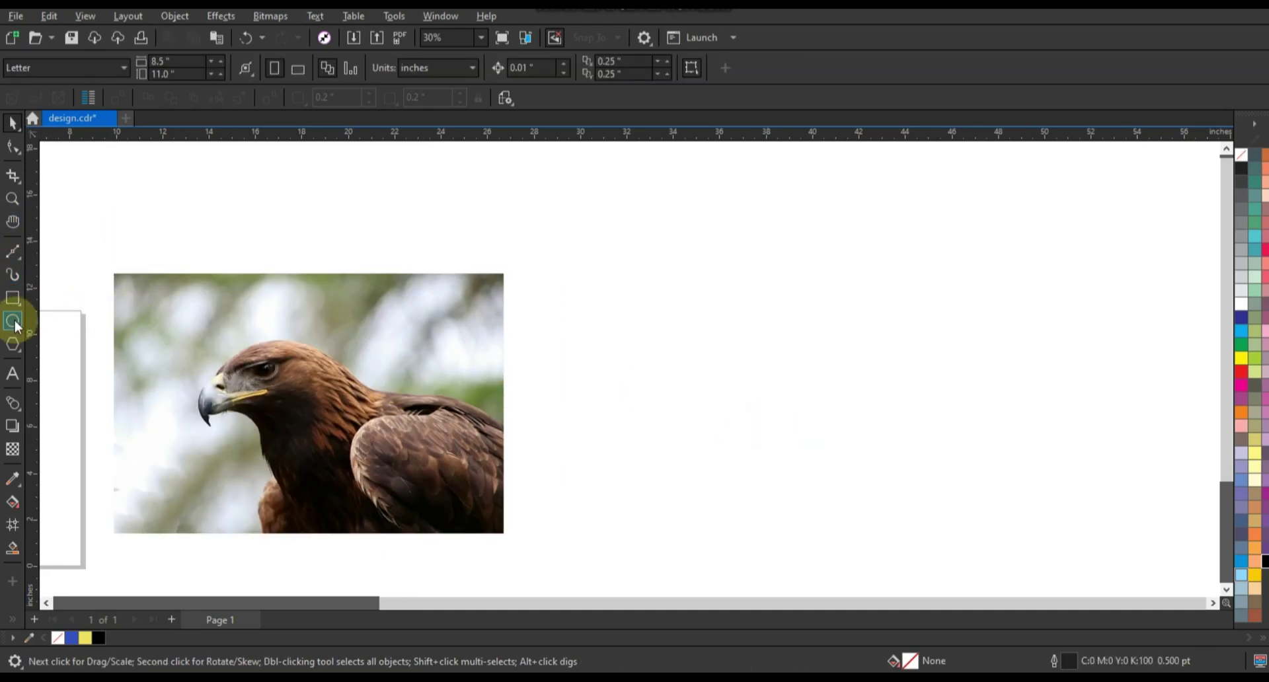
{"action": "left_click_drag", "start_coordinate": [617, 271], "coordinate": [776, 546]}
{"action": "left_click", "coordinate": [12, 122]}
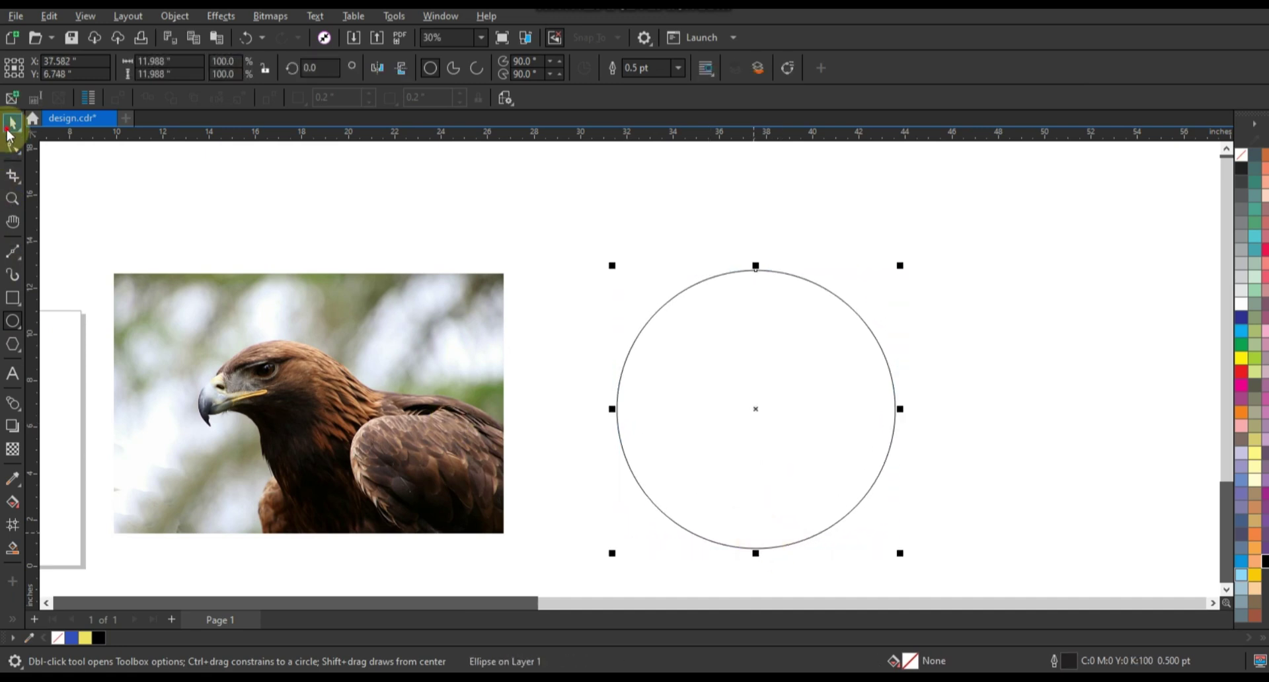
{"action": "left_click", "coordinate": [678, 67]}
{"action": "left_click", "coordinate": [644, 171]}
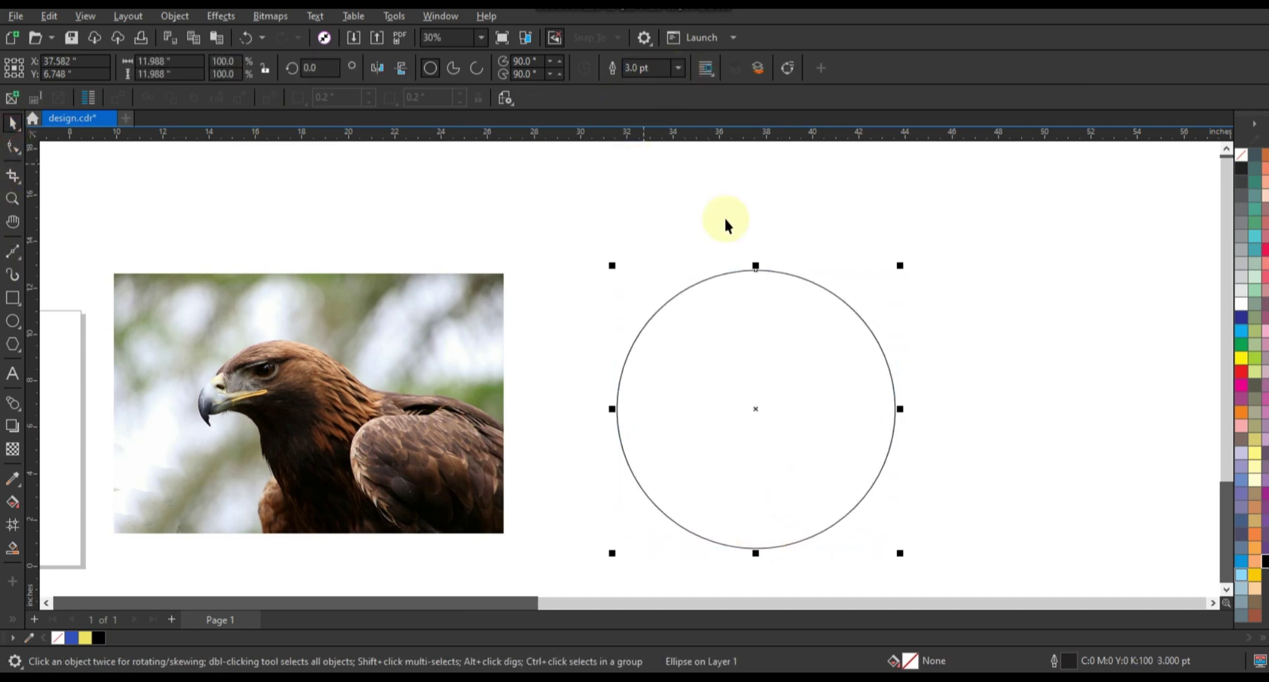
{"action": "left_click", "coordinate": [679, 67]}
{"action": "left_click", "coordinate": [653, 192]}
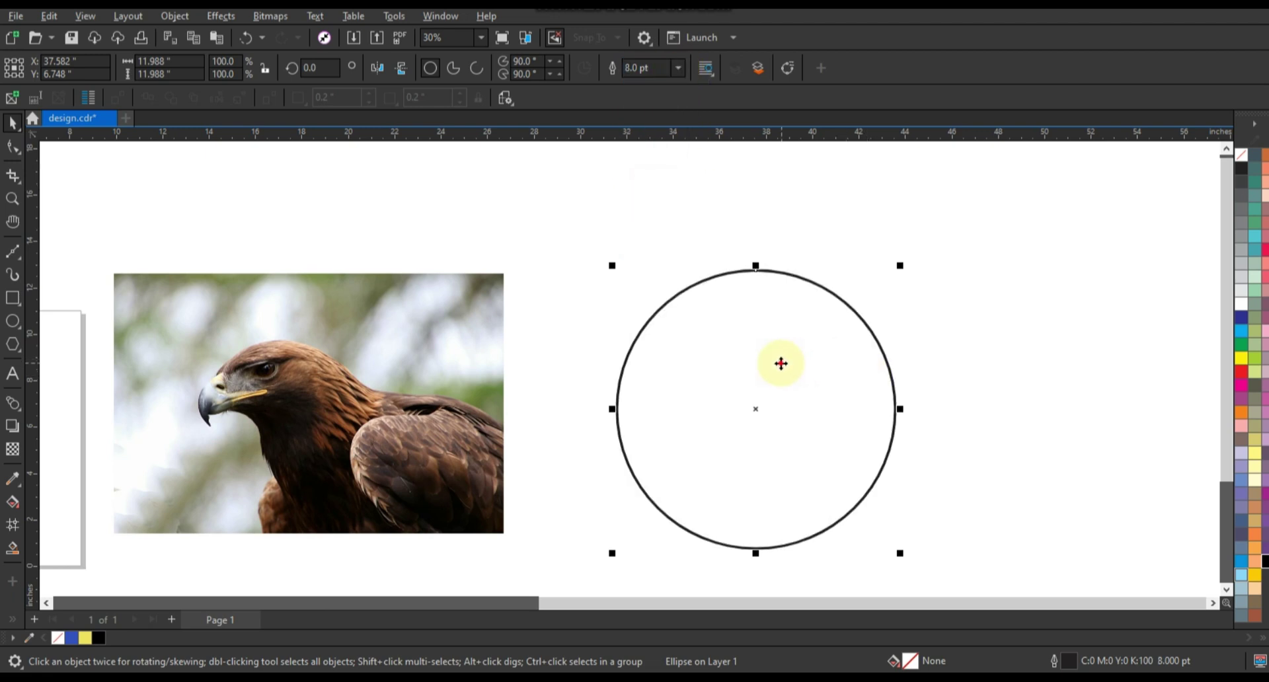
Step: Drag-copy the circle to the right and below to make three overlapping circles
{"action": "left_click_drag", "start_coordinate": [780, 363], "coordinate": [871, 372]}
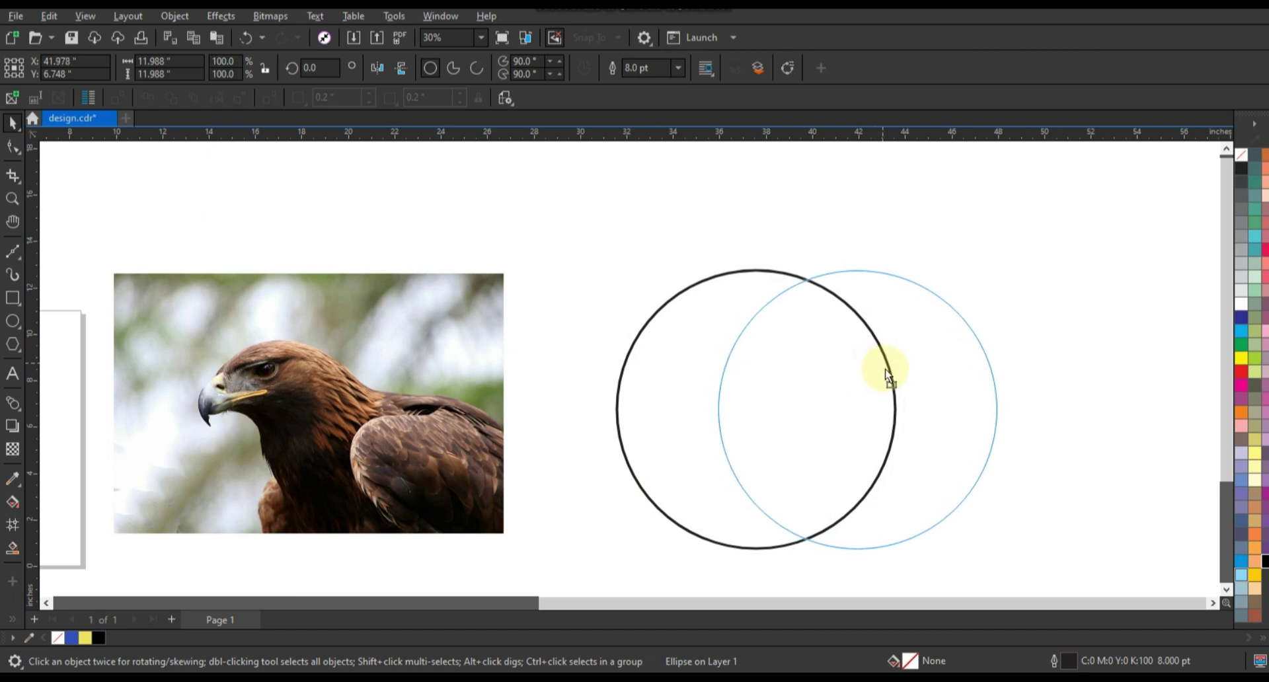
{"action": "left_click_drag", "start_coordinate": [873, 370], "coordinate": [893, 373]}
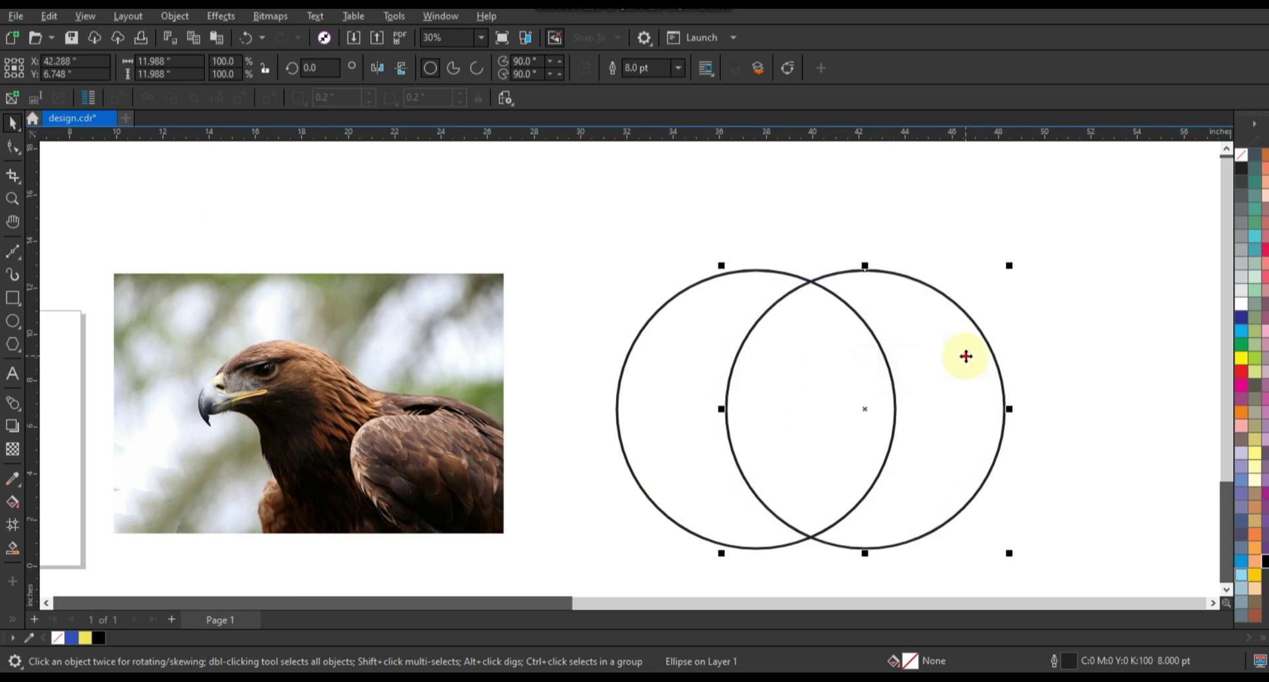
{"action": "left_click_drag", "start_coordinate": [966, 357], "coordinate": [923, 433]}
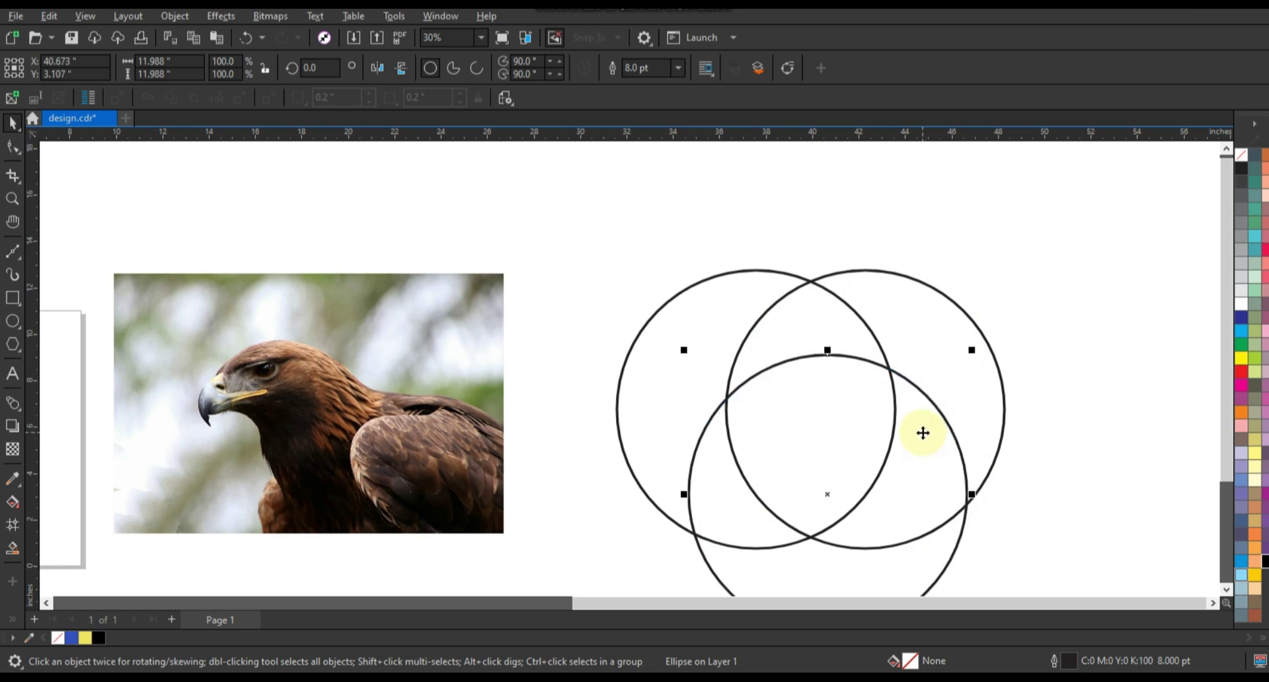
{"action": "left_click", "coordinate": [11, 548]}
Step: Smart Fill the circles' shared centre, delete all three circles, and move the shape
{"action": "left_click", "coordinate": [838, 404]}
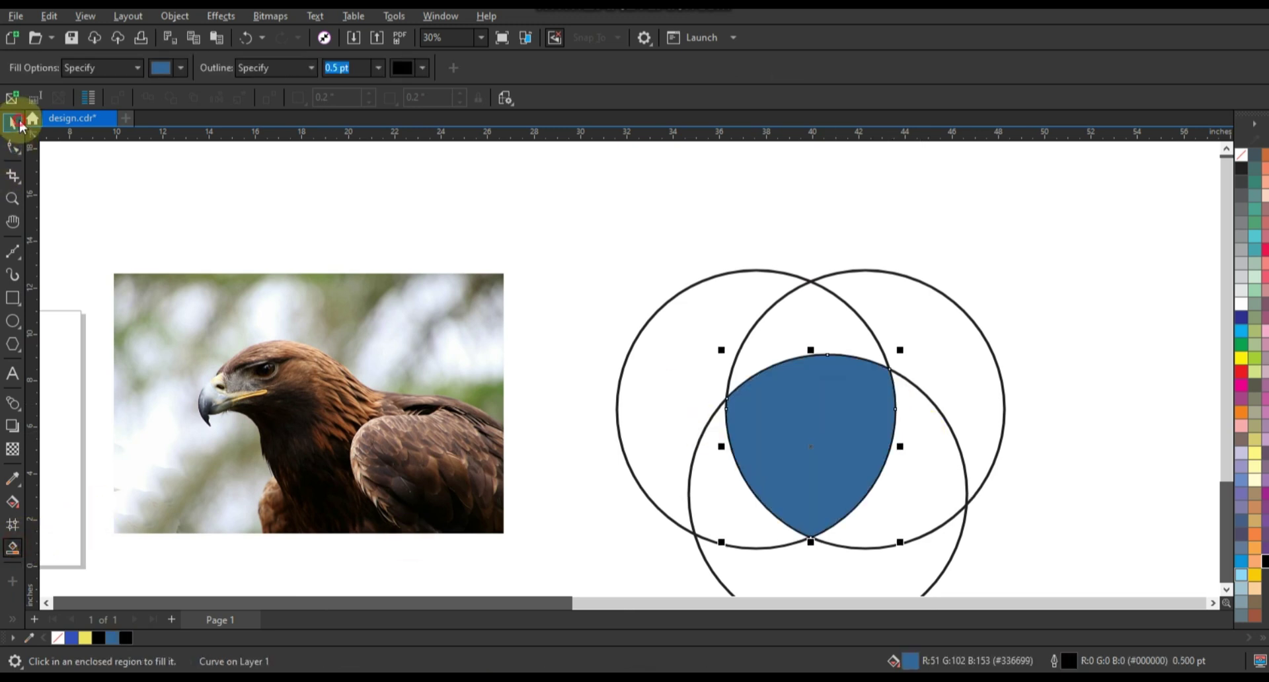
{"action": "key", "text": "space"}
{"action": "left_click", "coordinate": [827, 315]}
{"action": "key", "text": "Delete"}
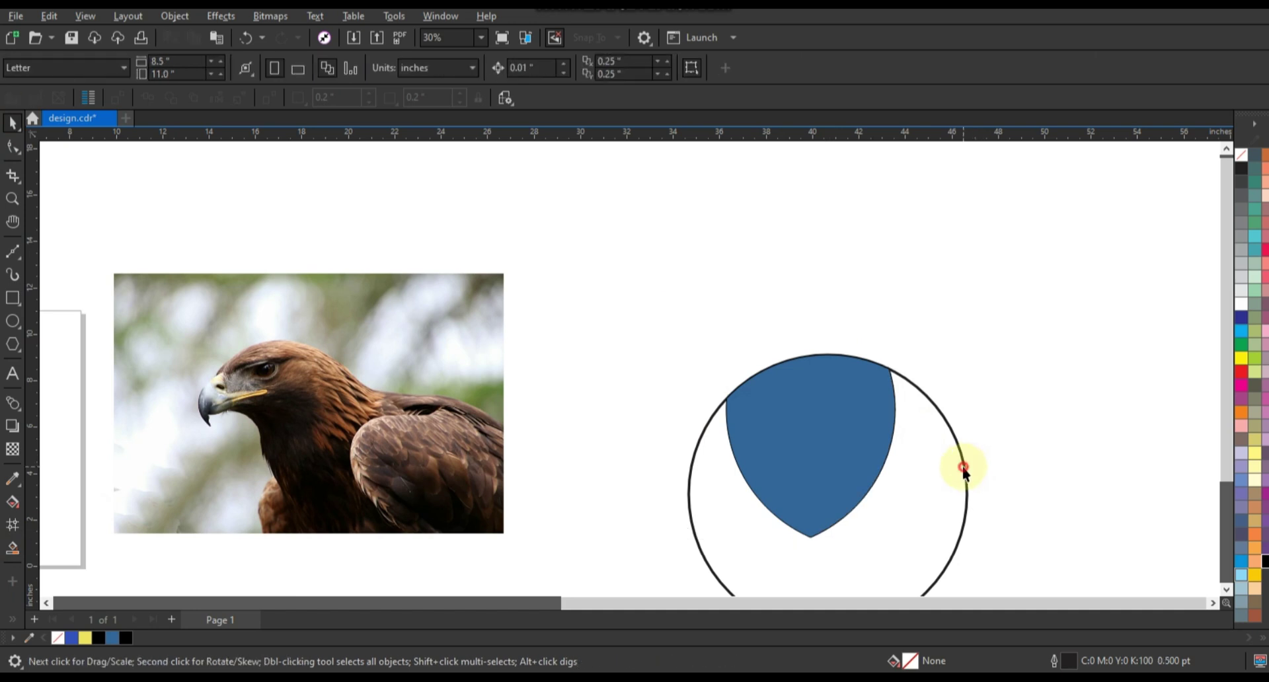
{"action": "left_click", "coordinate": [963, 467]}
{"action": "key", "text": "Delete"}
{"action": "left_click_drag", "start_coordinate": [832, 429], "coordinate": [750, 377]}
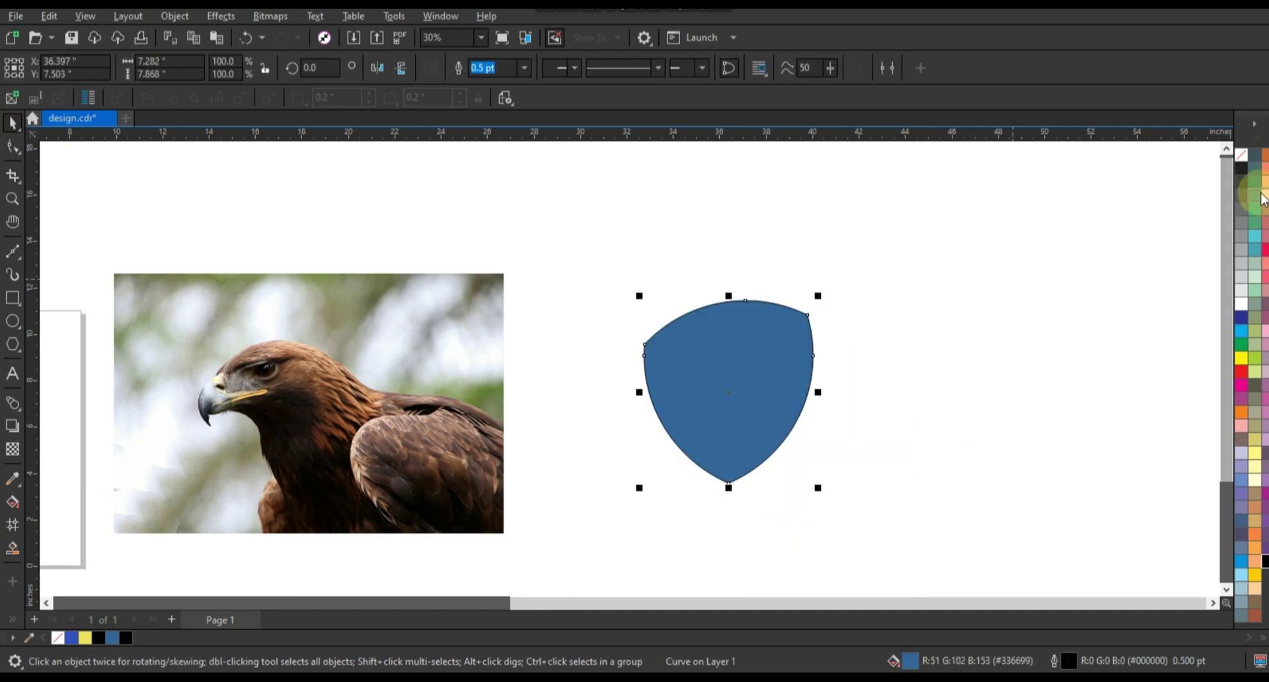
Step: Remove the shield's fill, give it a 4.0 pt outline, and enlarge it to 137.7%
{"action": "left_click", "coordinate": [1242, 155]}
{"action": "left_click", "coordinate": [524, 67]}
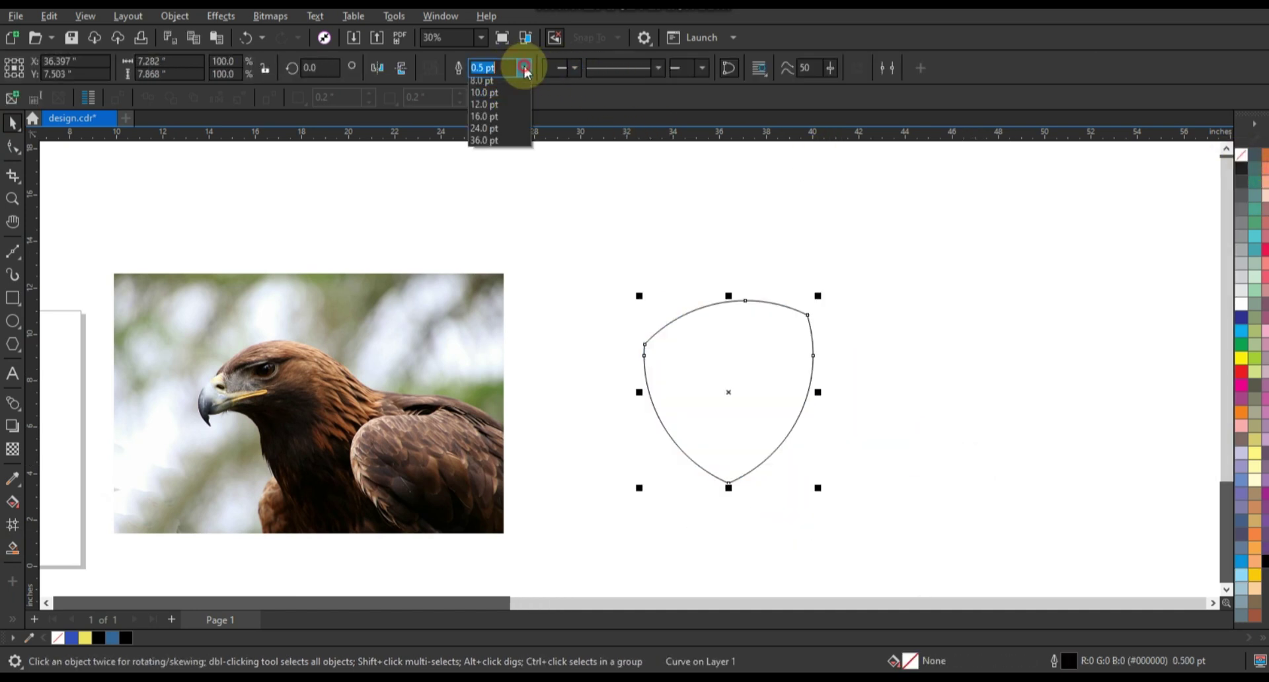
{"action": "left_click", "coordinate": [506, 180]}
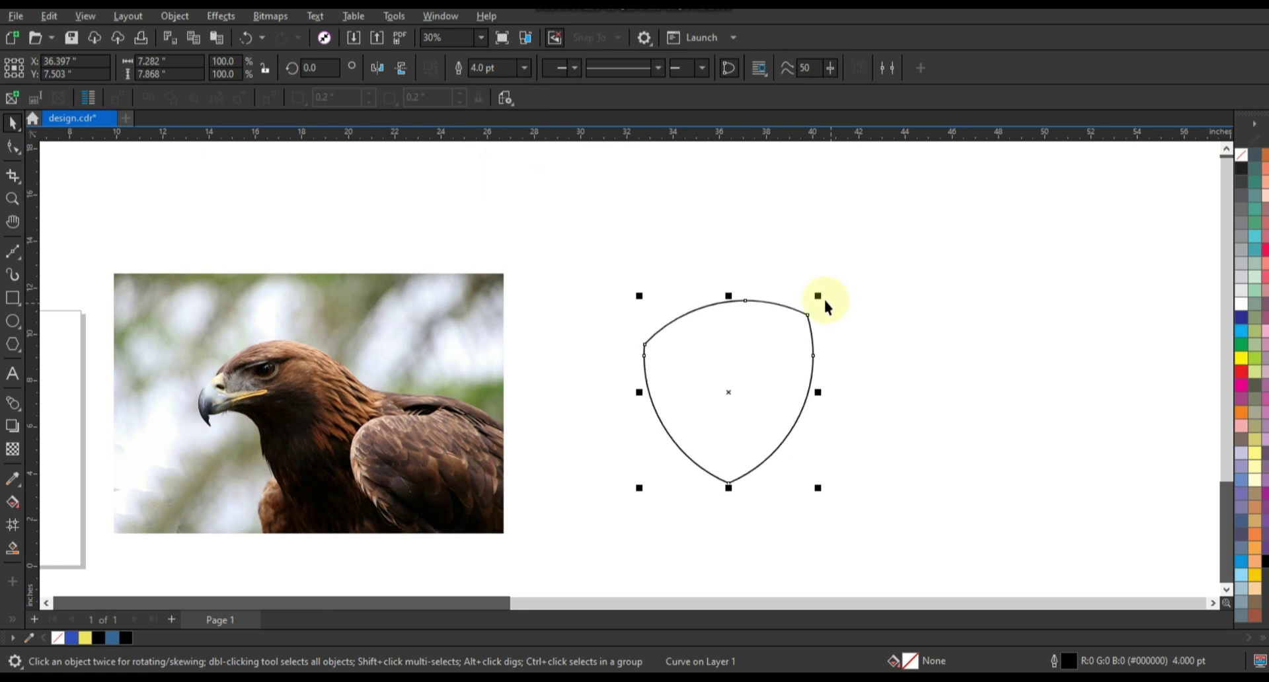
{"action": "left_click_drag", "start_coordinate": [837, 278], "coordinate": [851, 249]}
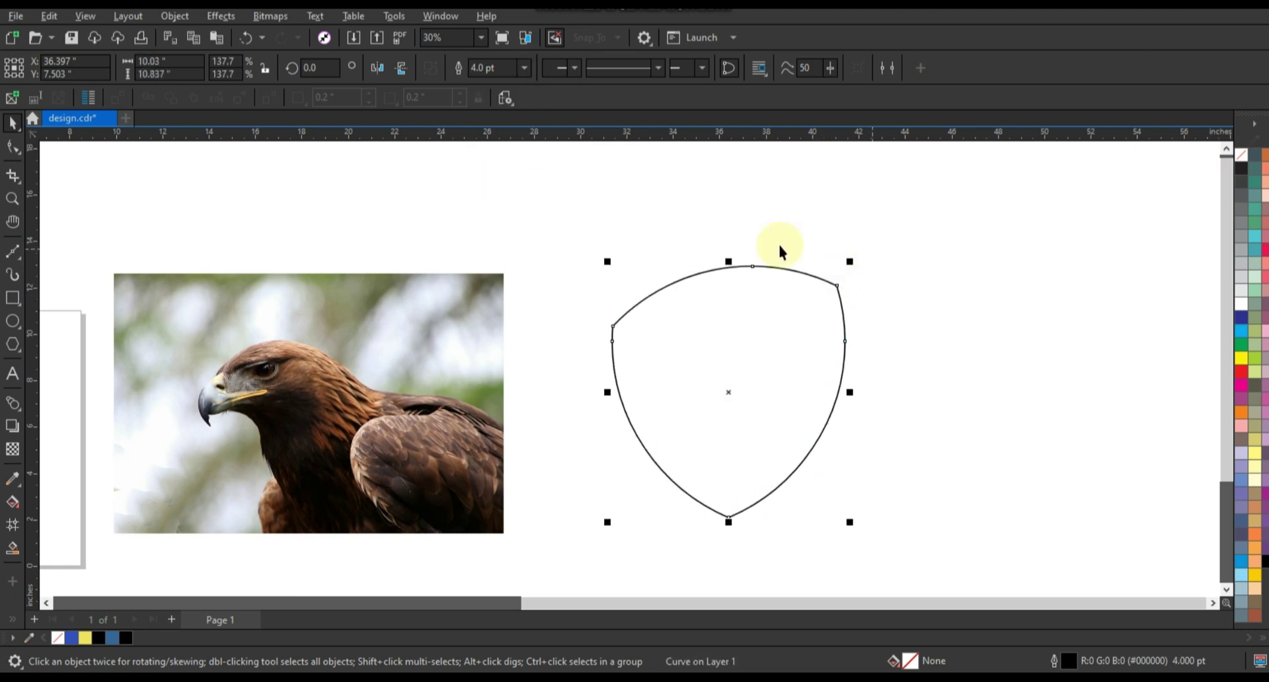
{"action": "left_click", "coordinate": [22, 418]}
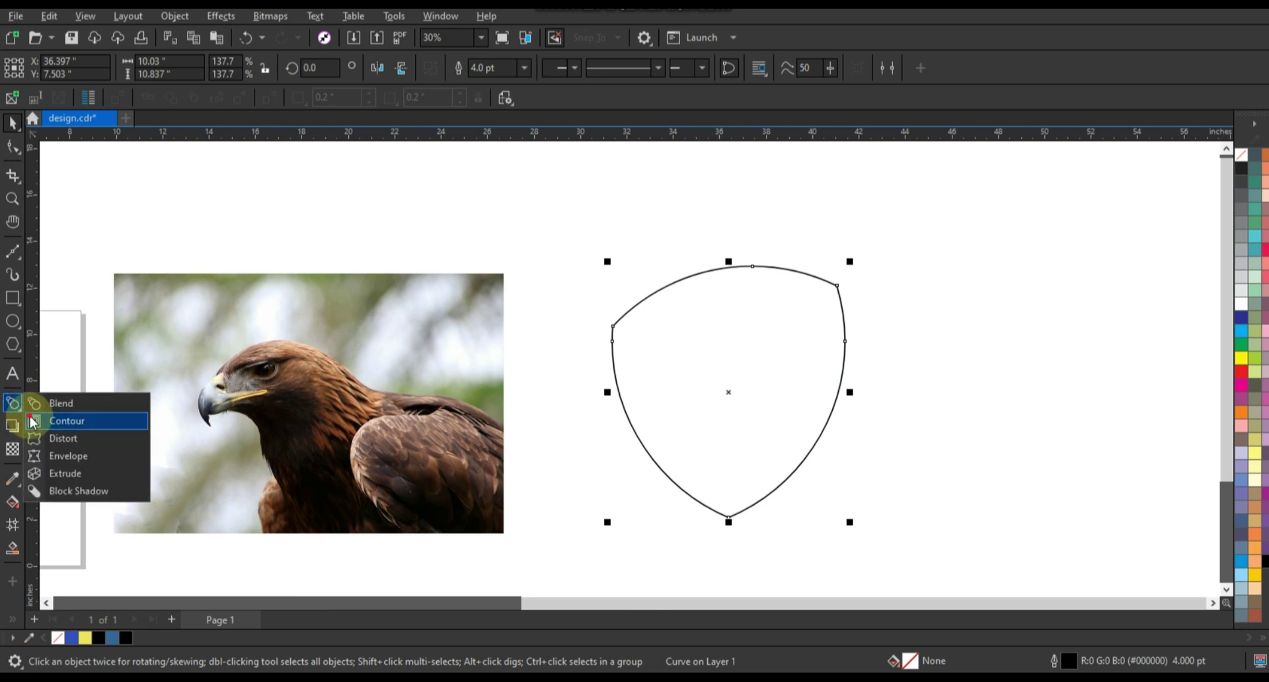
Step: Drag an inside contour from the shield's top edge and break it apart into its own curve
{"action": "left_click", "coordinate": [66, 418]}
{"action": "left_click_drag", "start_coordinate": [743, 267], "coordinate": [743, 291]}
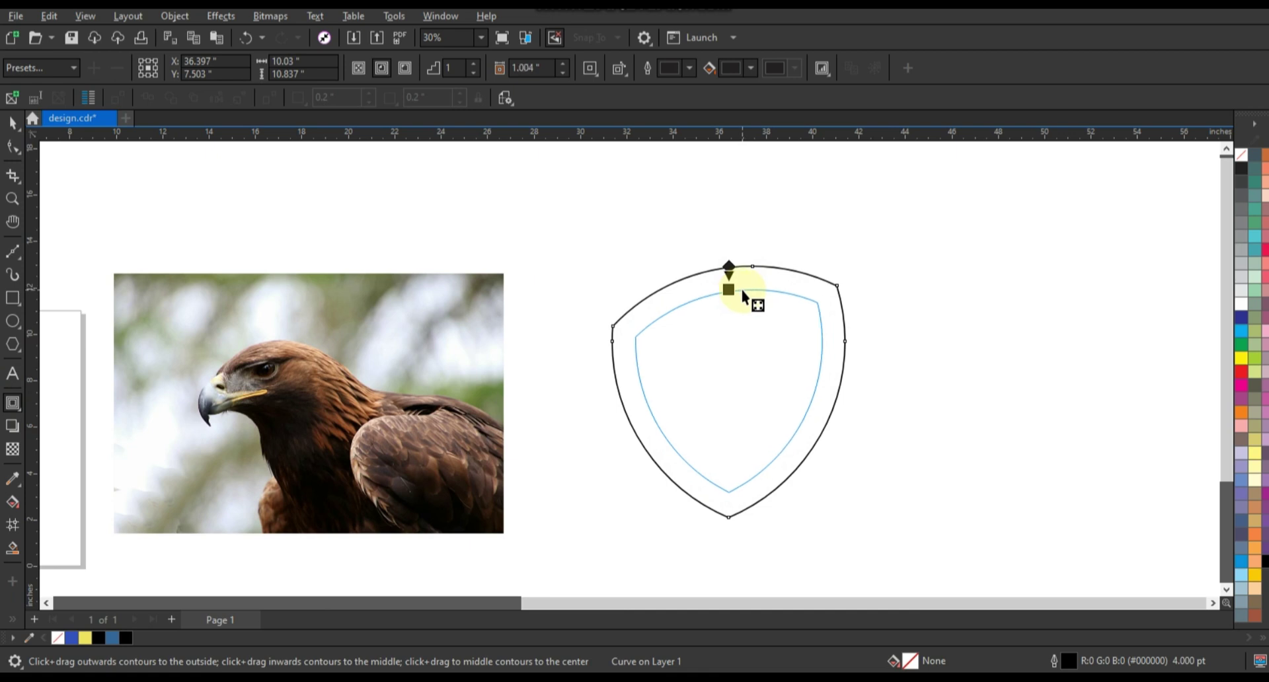
{"action": "left_click_drag", "start_coordinate": [742, 291], "coordinate": [743, 289]}
{"action": "left_click", "coordinate": [12, 123]}
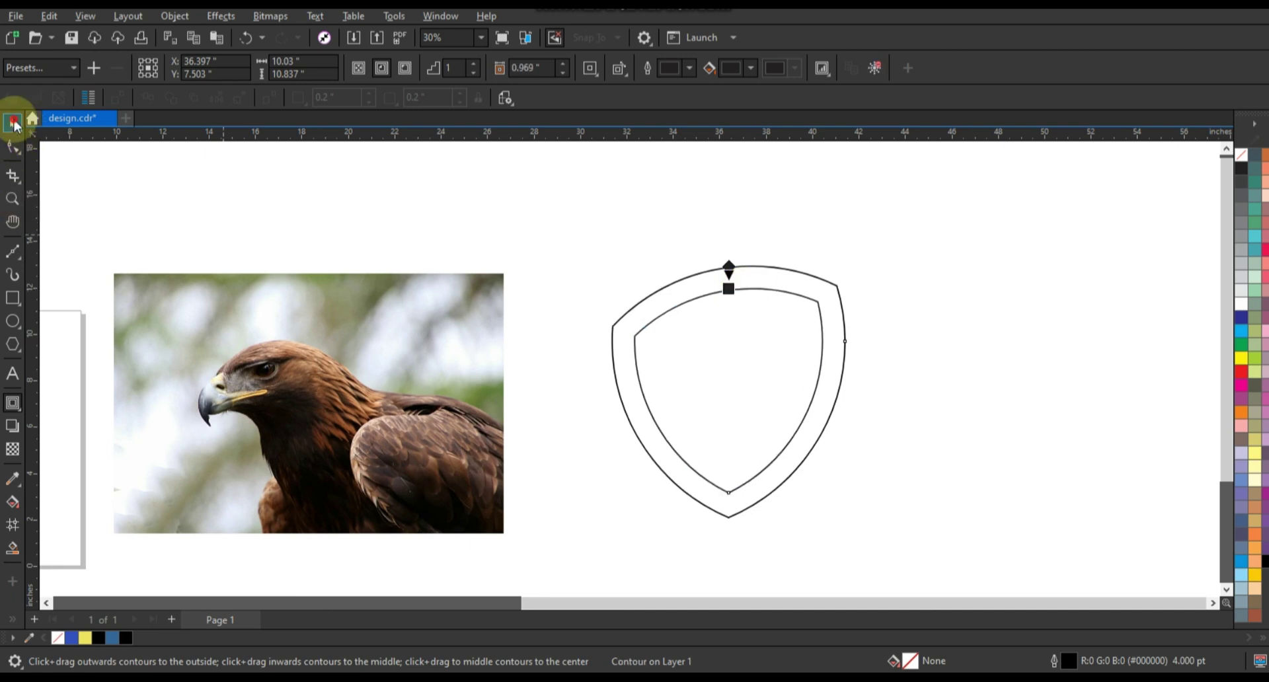
{"action": "left_click", "coordinate": [173, 16]}
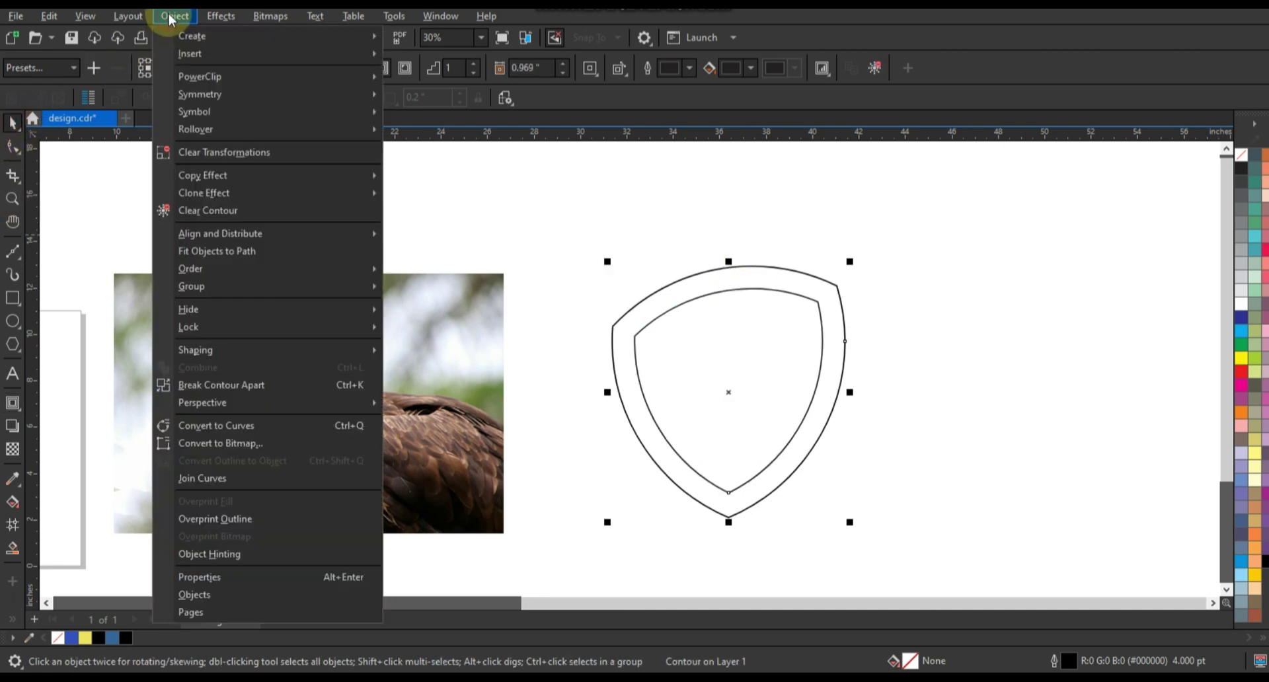
{"action": "left_click", "coordinate": [235, 390]}
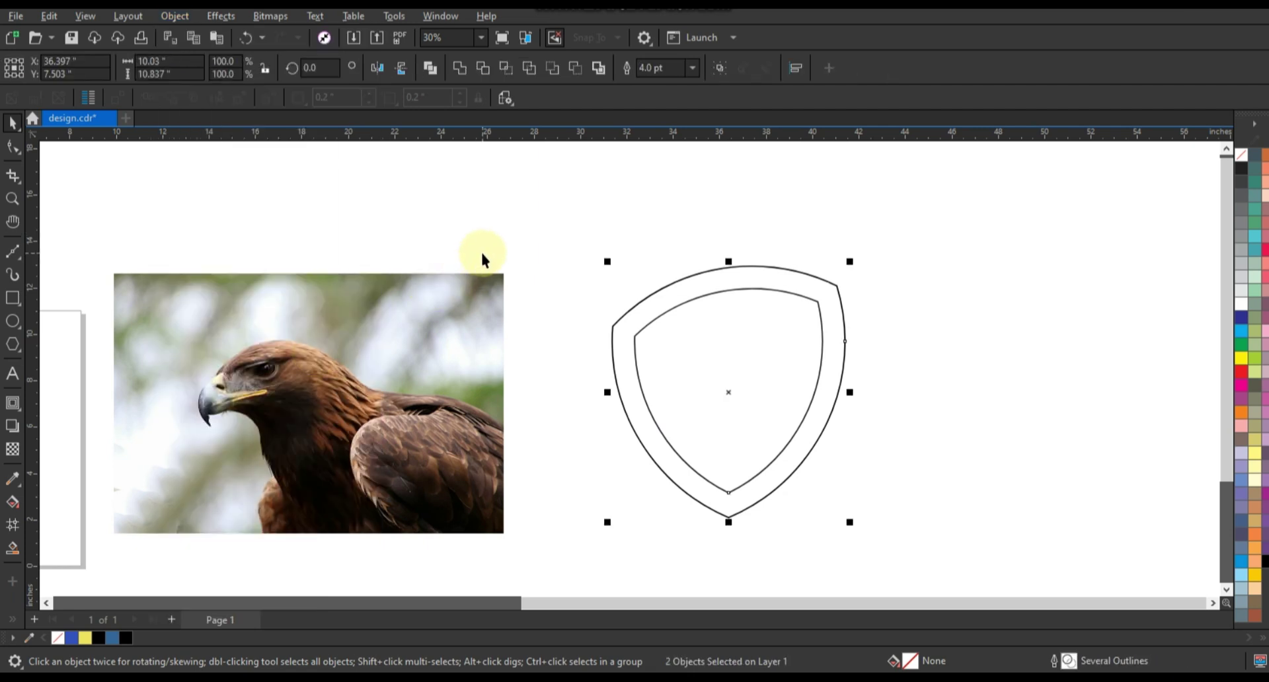
{"action": "left_click", "coordinate": [482, 254]}
Step: Move the eagle photo over the shield, rotate it about 26° and enlarge it to 153%
{"action": "left_click", "coordinate": [415, 342]}
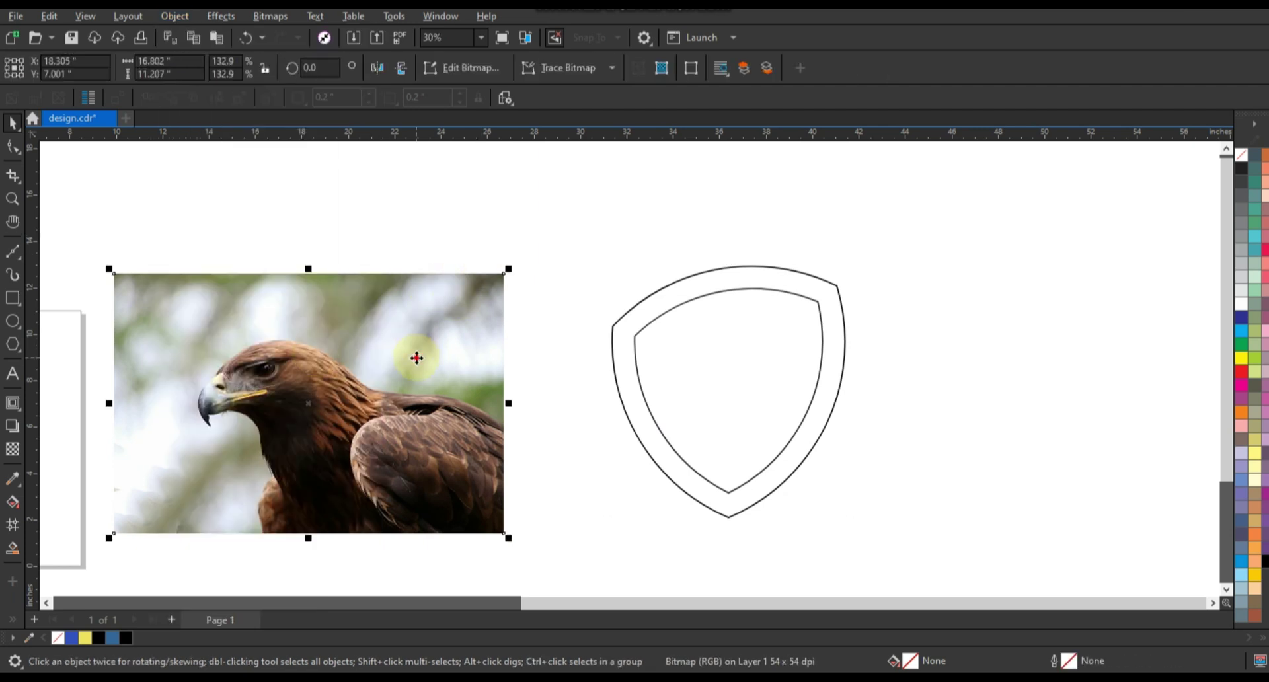
{"action": "left_click_drag", "start_coordinate": [507, 540], "coordinate": [515, 486]}
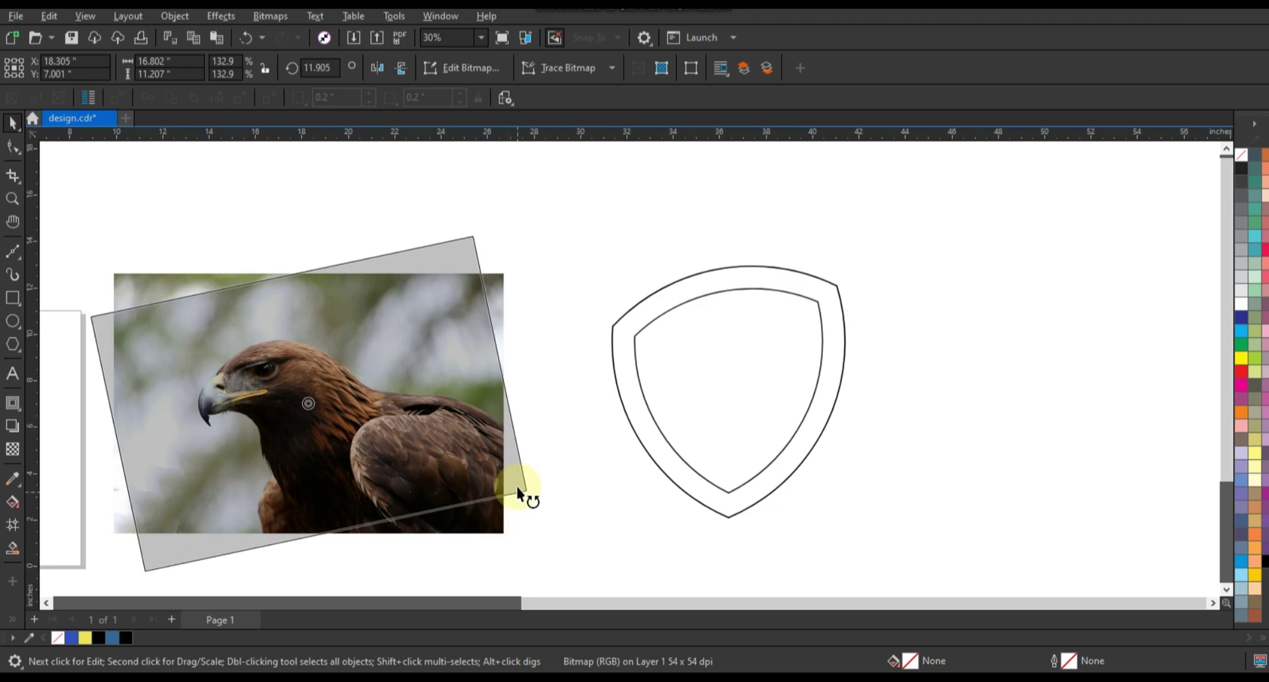
{"action": "mouse_move", "coordinate": [377, 458]}
{"action": "left_mouse_down"}
{"action": "mouse_move", "coordinate": [826, 463]}
{"action": "mouse_move", "coordinate": [820, 435]}
{"action": "mouse_move", "coordinate": [886, 439]}
{"action": "left_mouse_up"}
{"action": "left_click", "coordinate": [886, 439]}
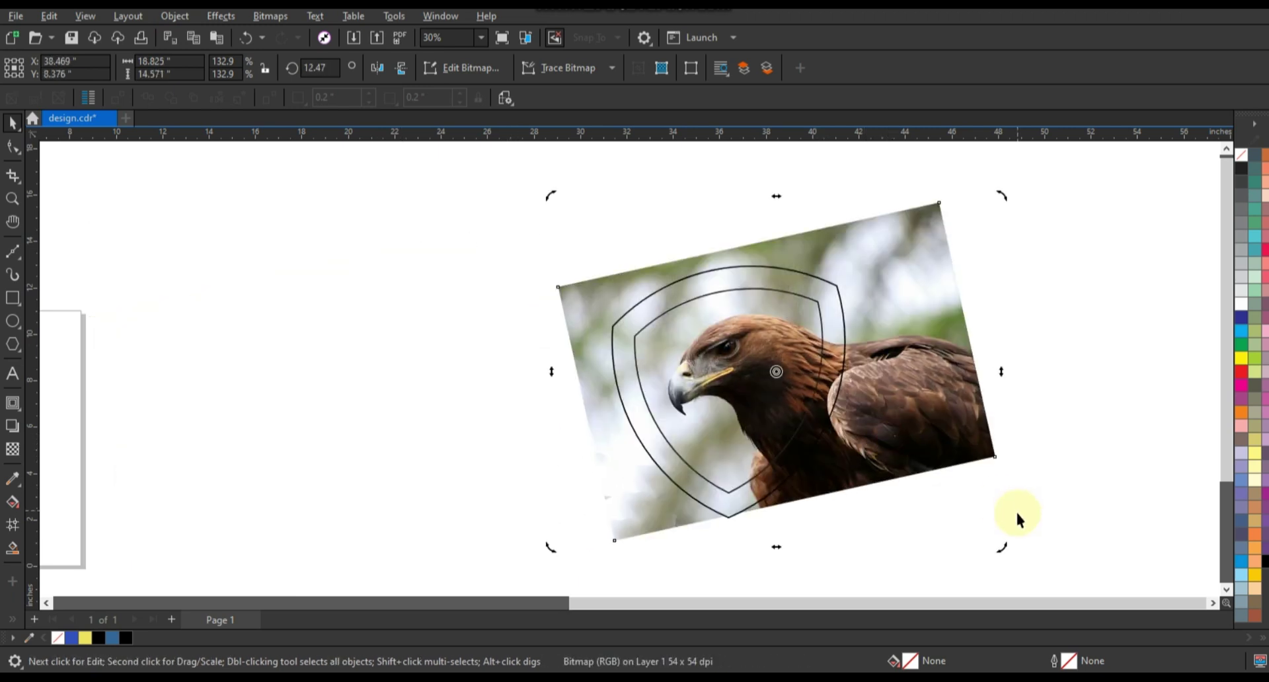
{"action": "left_click_drag", "start_coordinate": [1005, 552], "coordinate": [1000, 474]}
{"action": "left_click_drag", "start_coordinate": [921, 425], "coordinate": [917, 412]}
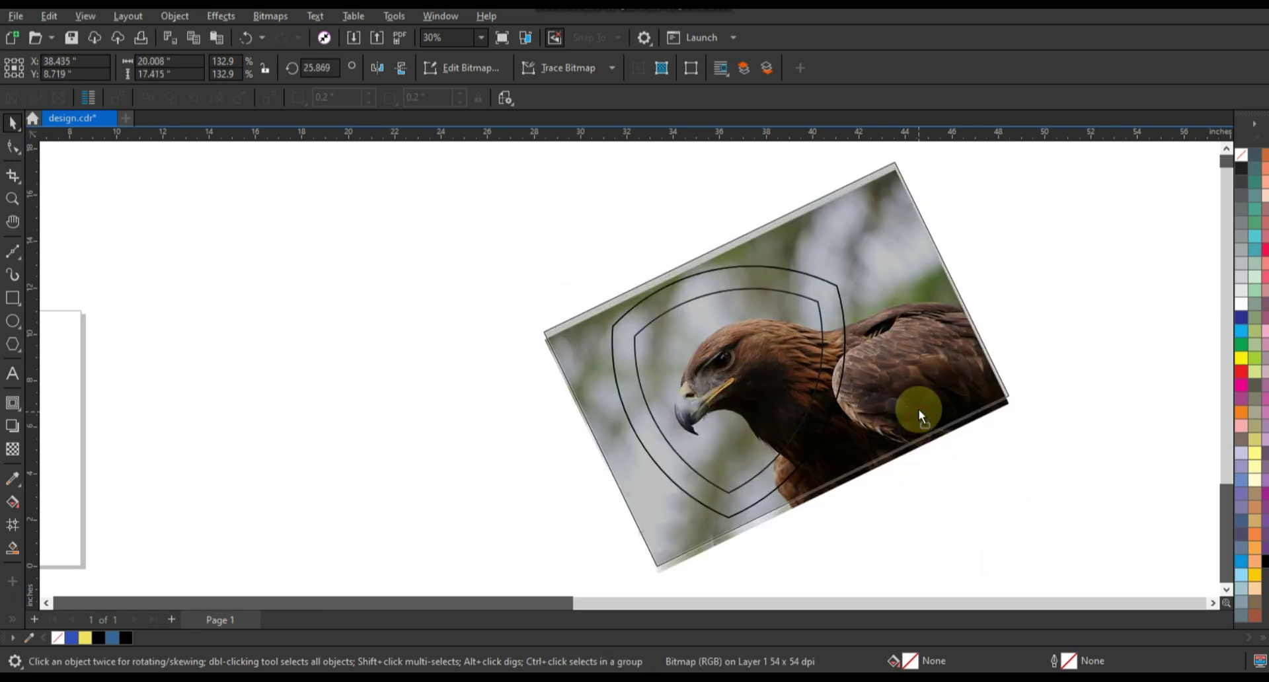
{"action": "left_click_drag", "start_coordinate": [1015, 570], "coordinate": [925, 379]}
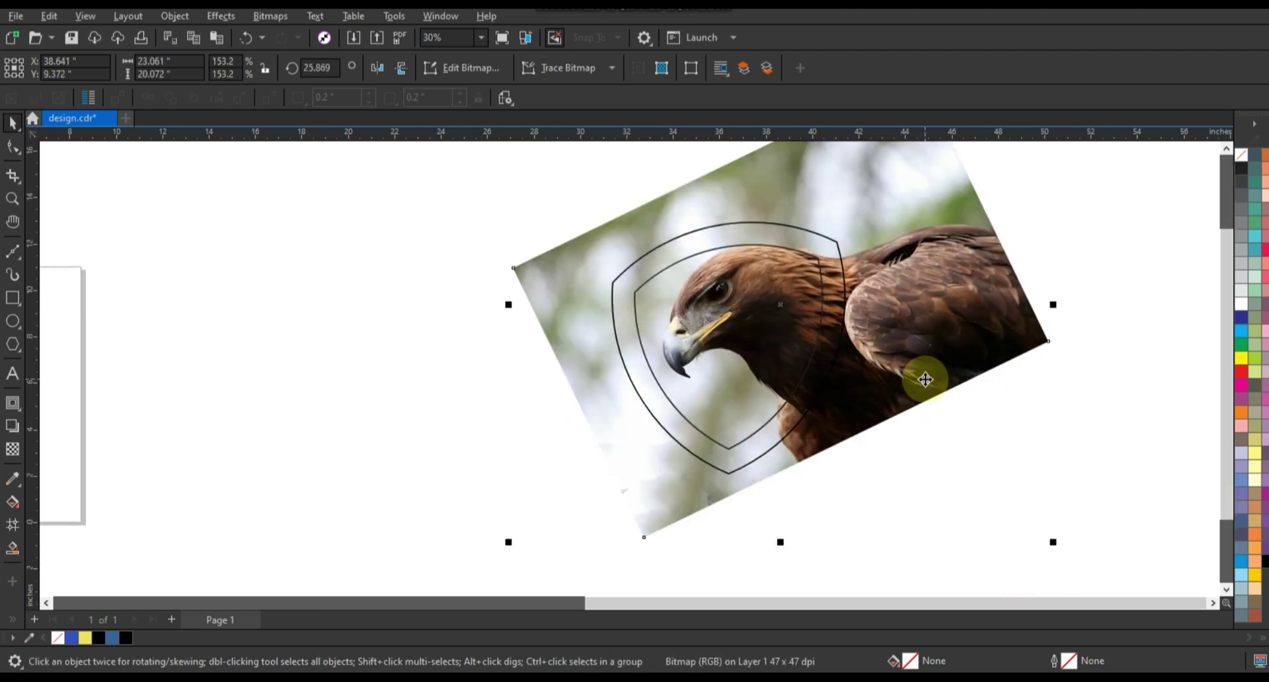
Step: Rotate the eagle photo to about 43° and shrink it to 144.2%
{"action": "left_click", "coordinate": [929, 387]}
{"action": "left_click_drag", "start_coordinate": [1056, 550], "coordinate": [1061, 502]}
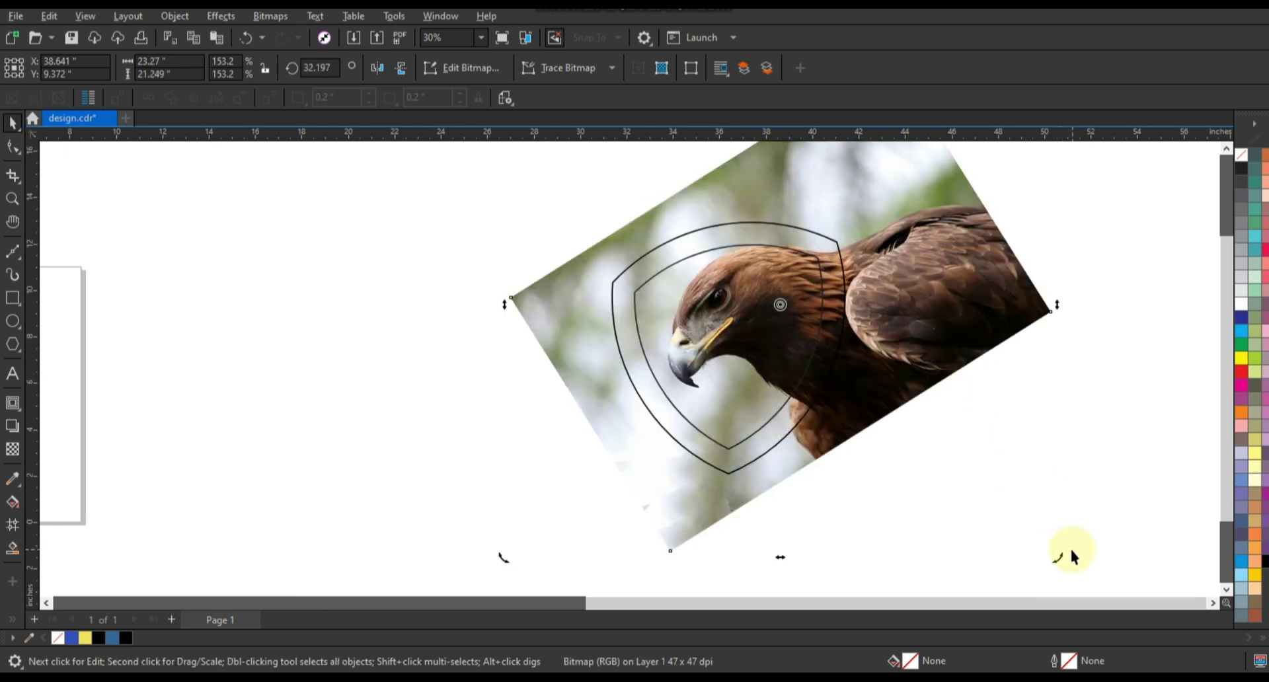
{"action": "left_click_drag", "start_coordinate": [1063, 562], "coordinate": [1068, 501]}
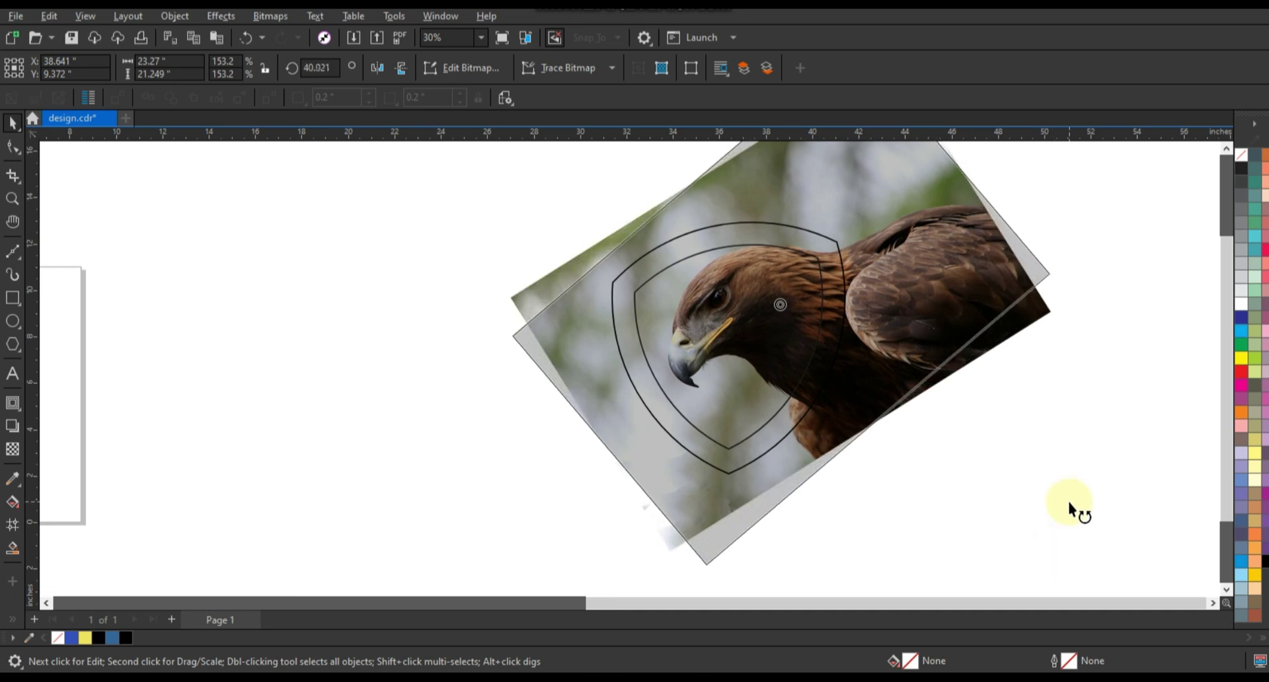
{"action": "left_click", "coordinate": [931, 381]}
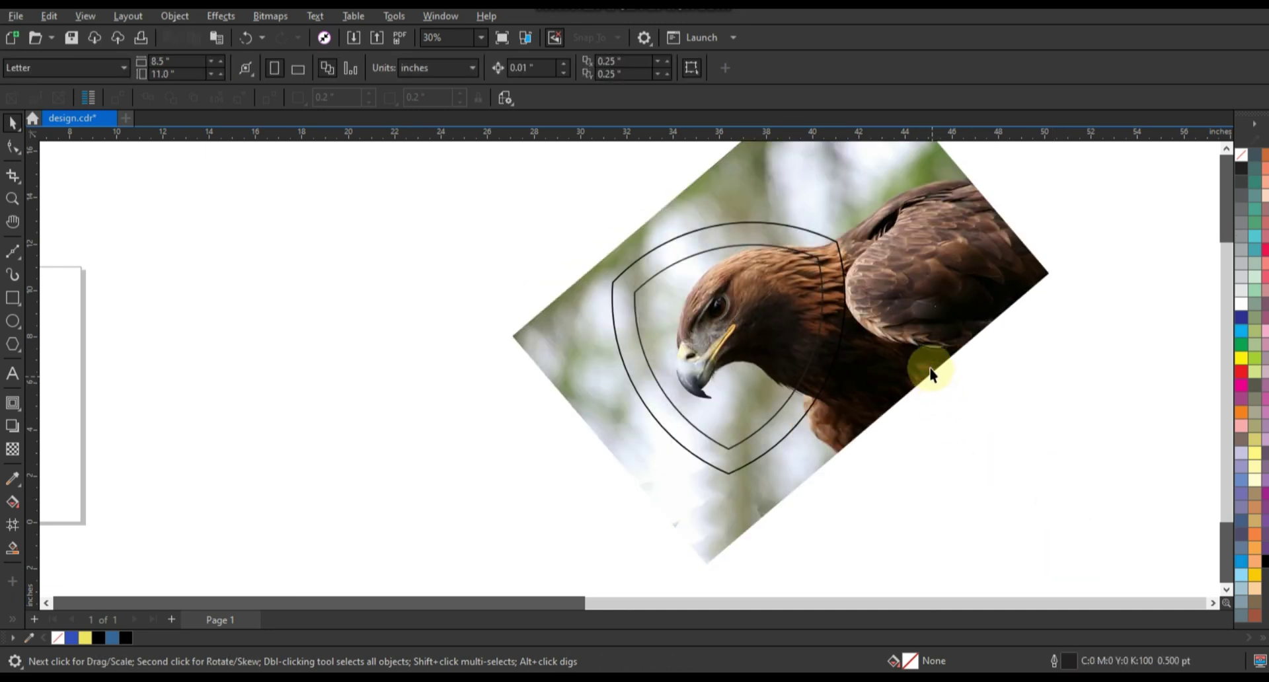
{"action": "left_click", "coordinate": [932, 370]}
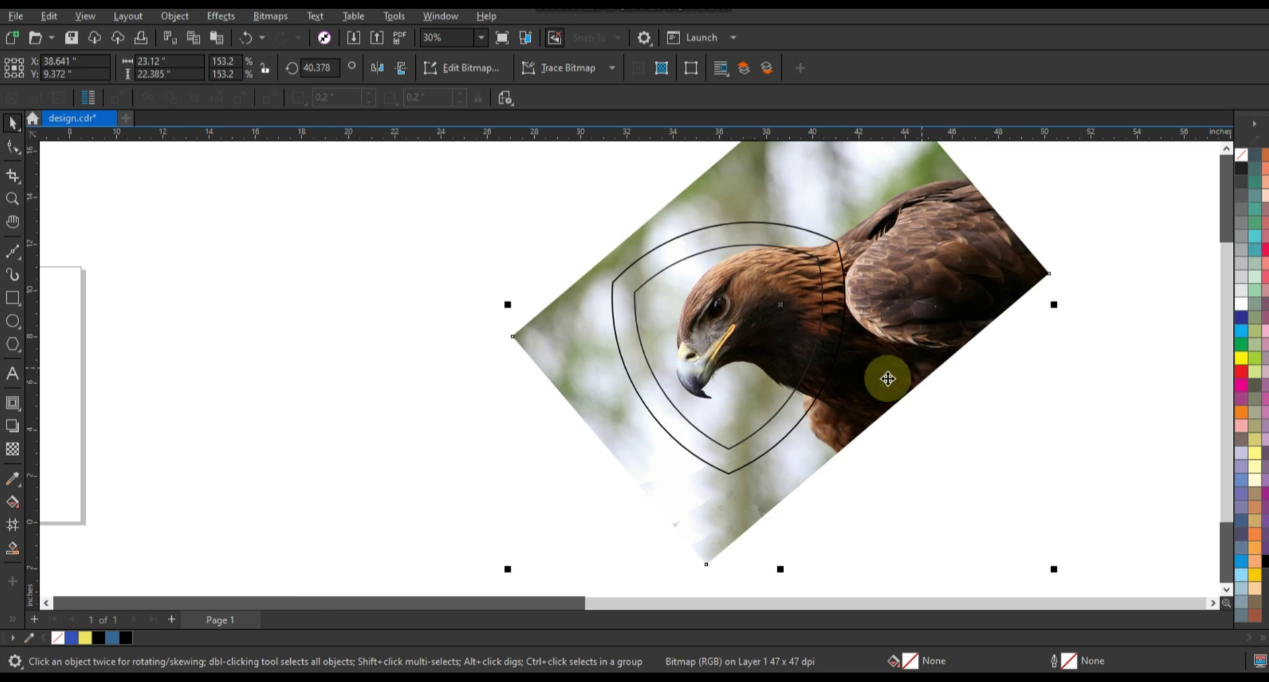
{"action": "mouse_move", "coordinate": [1051, 579]}
{"action": "left_mouse_down"}
{"action": "mouse_move", "coordinate": [1034, 561]}
{"action": "mouse_move", "coordinate": [1048, 553]}
{"action": "left_mouse_up"}
{"action": "left_click", "coordinate": [949, 277]}
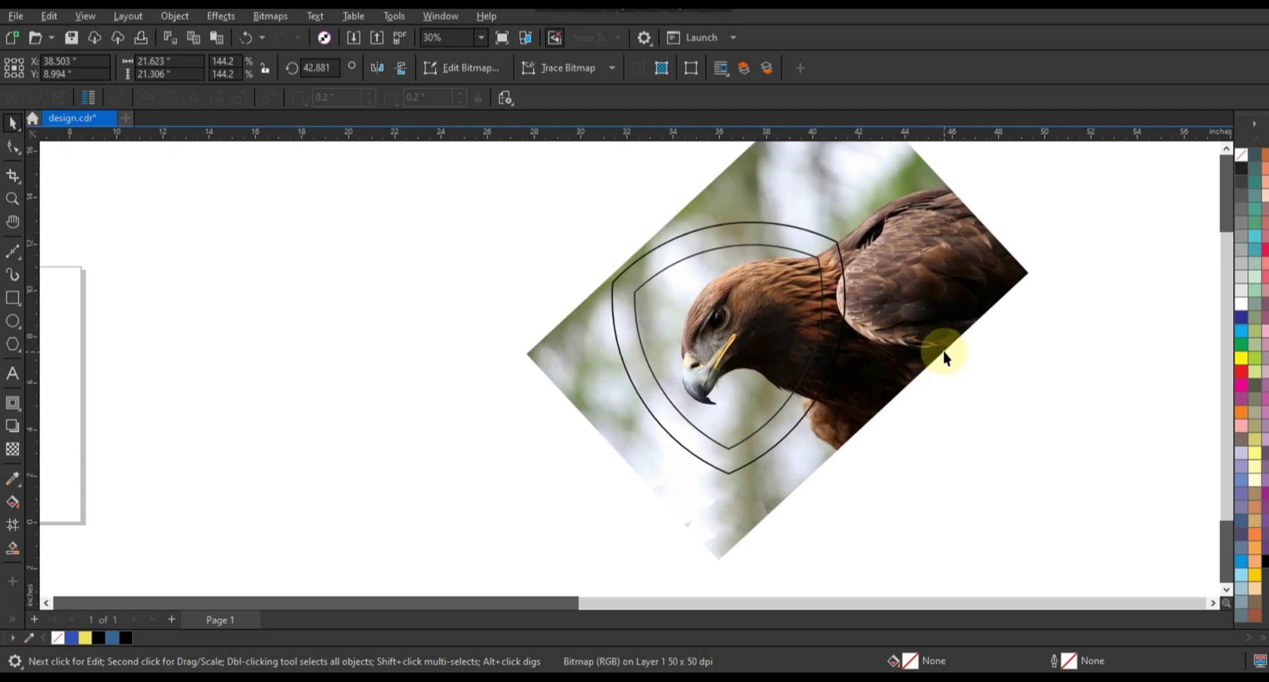
Step: Give the eagle photo a uniform transparency of 26, zoomed in on the shield and head
{"action": "left_click", "coordinate": [12, 199]}
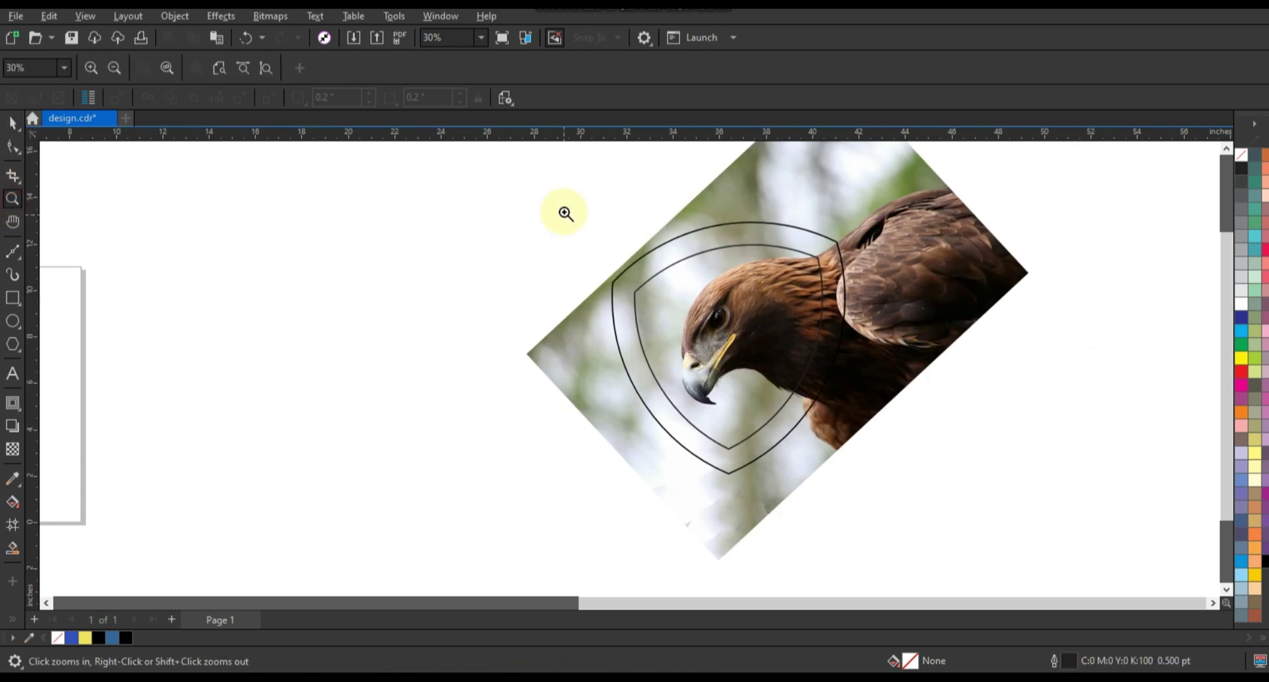
{"action": "left_click_drag", "start_coordinate": [566, 213], "coordinate": [992, 455]}
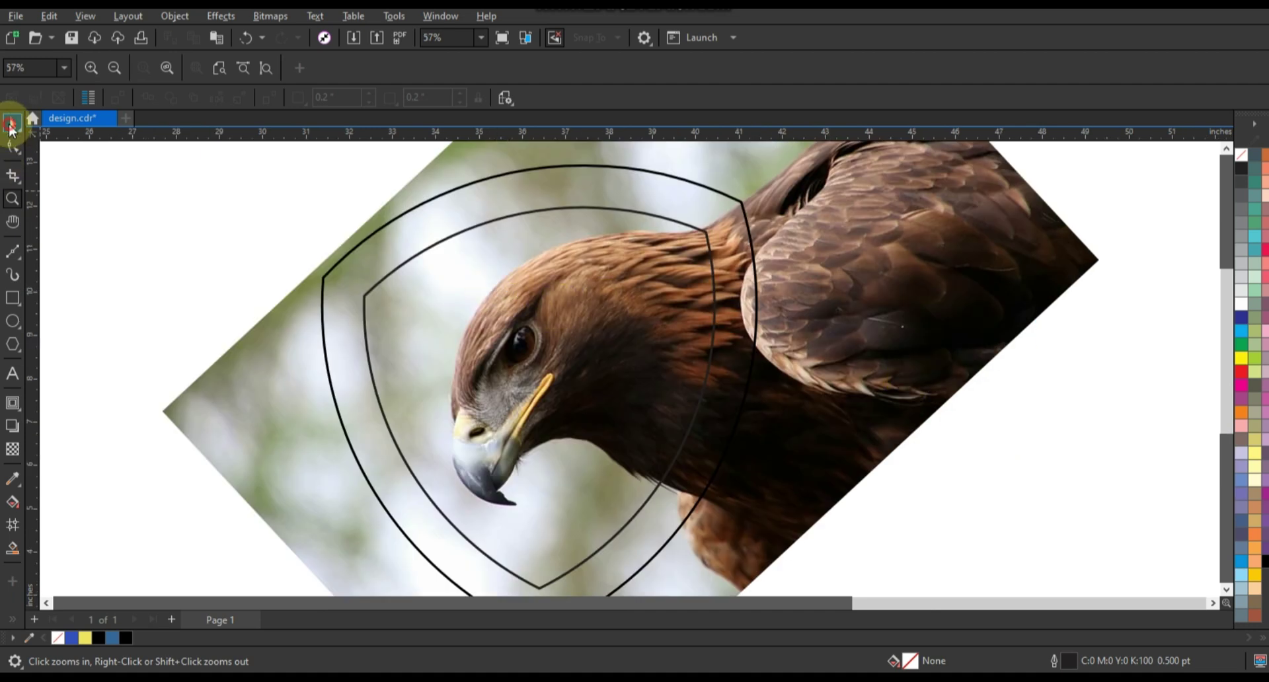
{"action": "left_click", "coordinate": [12, 122]}
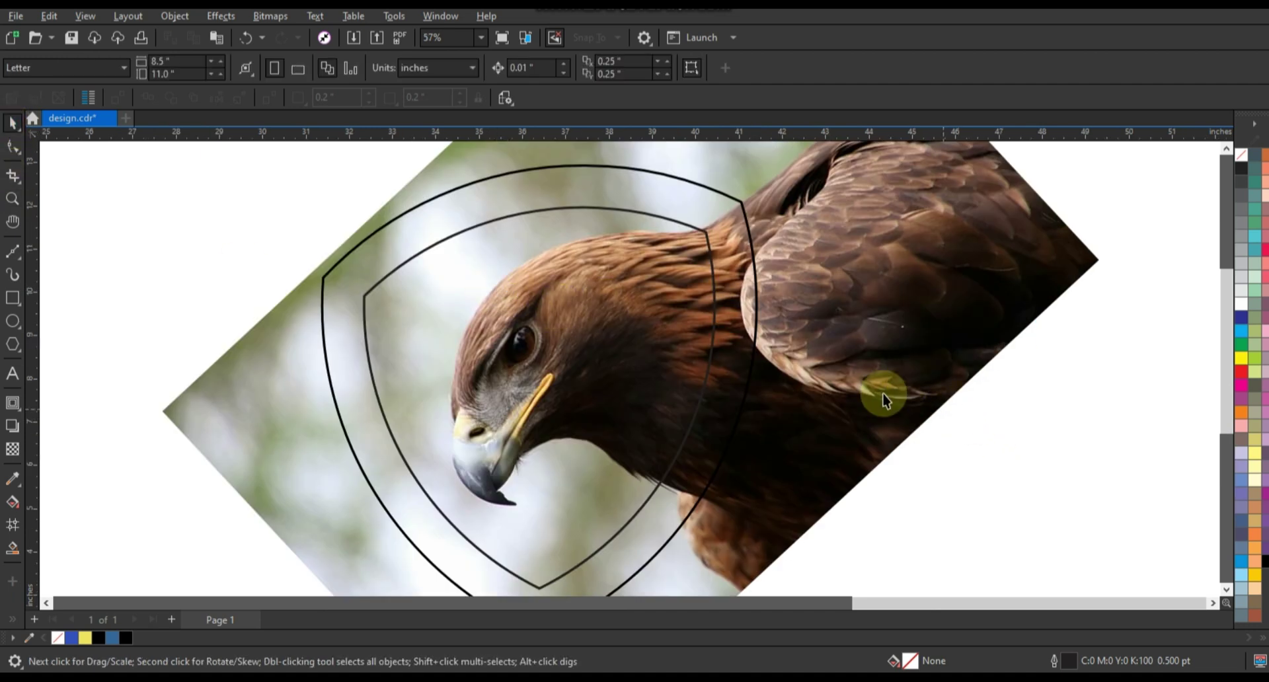
{"action": "left_click", "coordinate": [884, 400]}
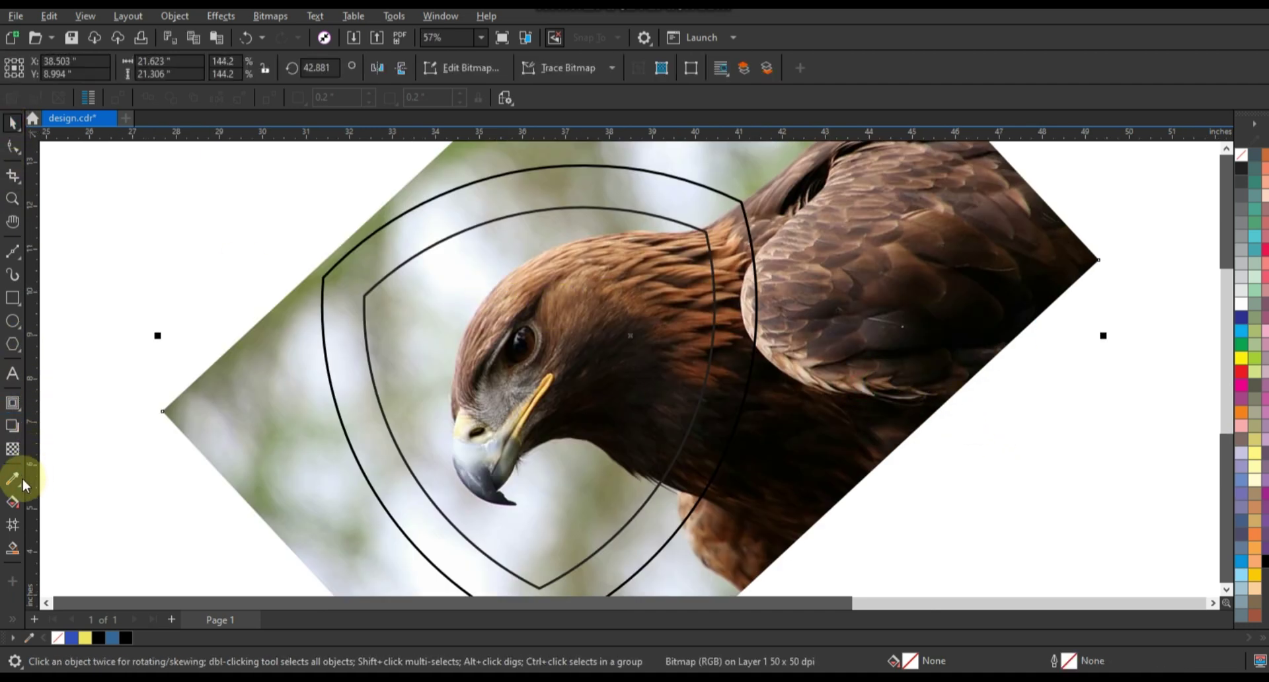
{"action": "left_click", "coordinate": [12, 449]}
{"action": "scroll", "coordinate": [493, 371], "scroll_direction": "down", "scroll_amount": 2}
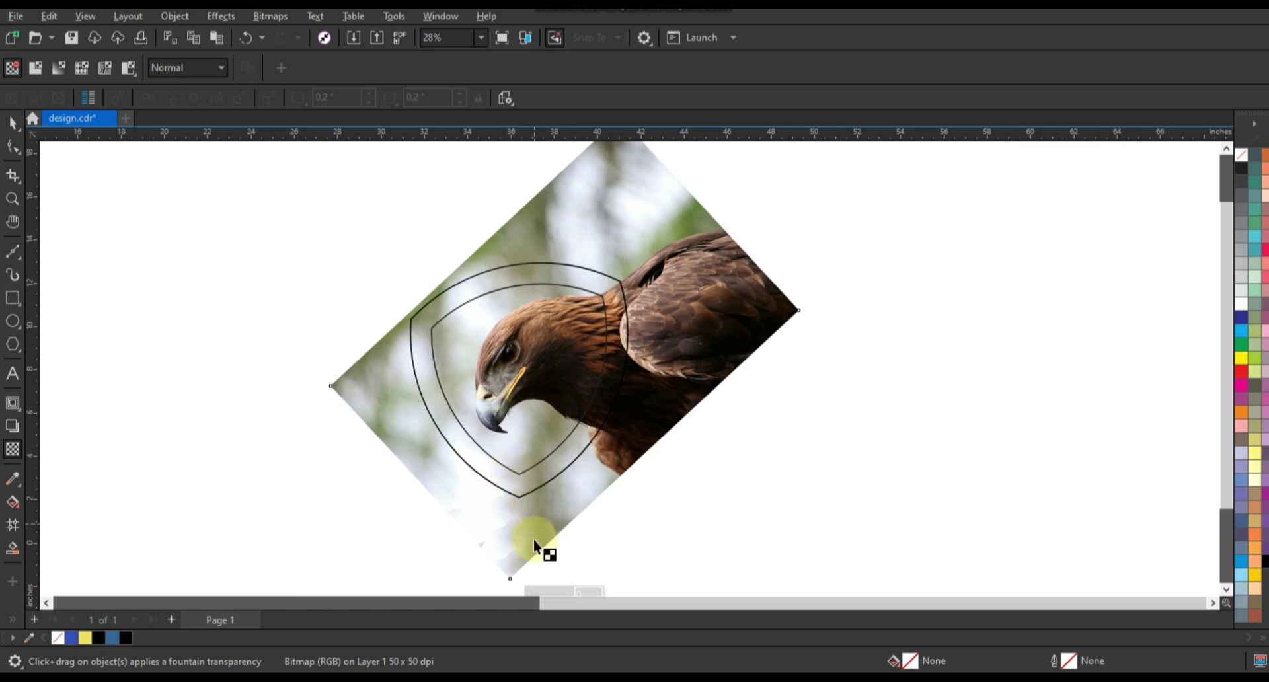
{"action": "left_click", "coordinate": [1227, 589]}
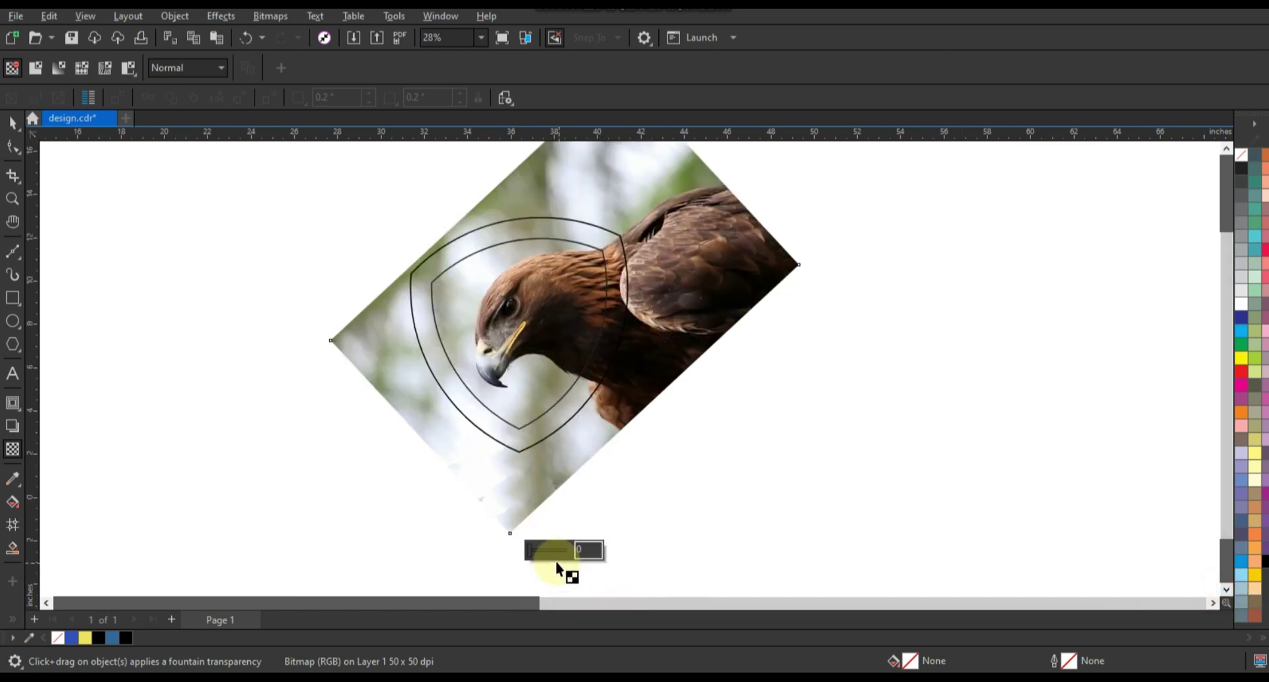
{"action": "left_click", "coordinate": [540, 552]}
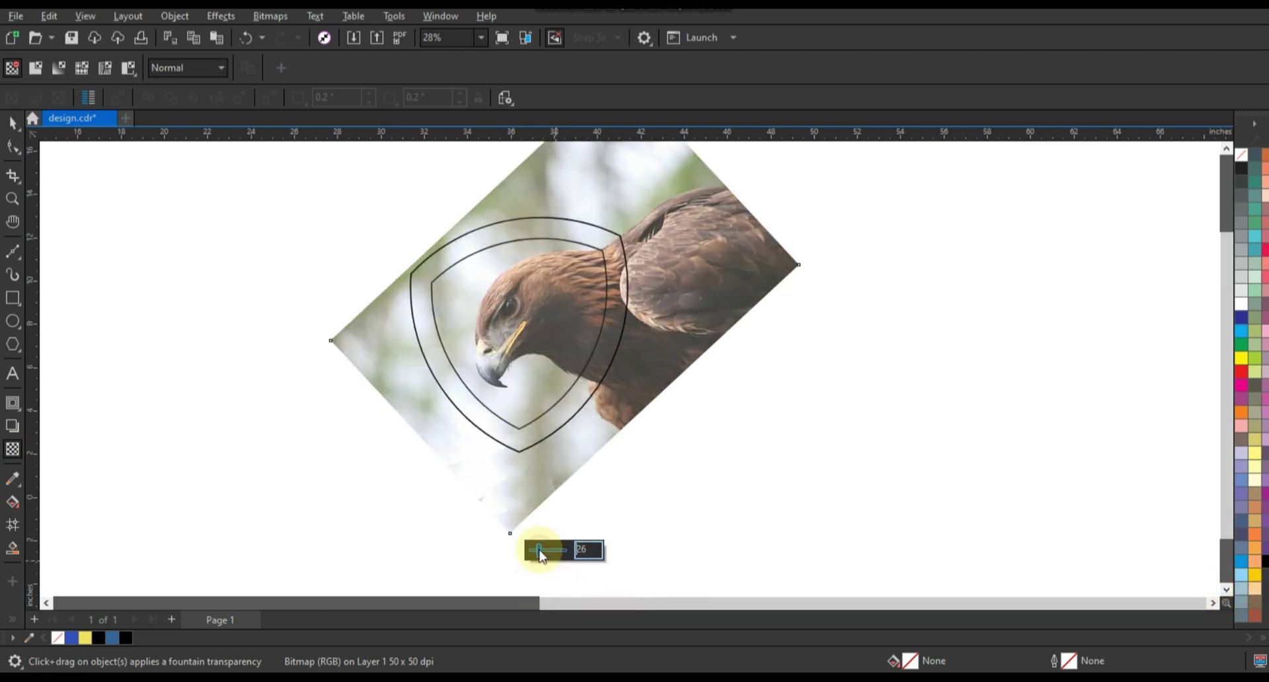
{"action": "left_click", "coordinate": [12, 198]}
{"action": "left_click_drag", "start_coordinate": [437, 215], "coordinate": [791, 437]}
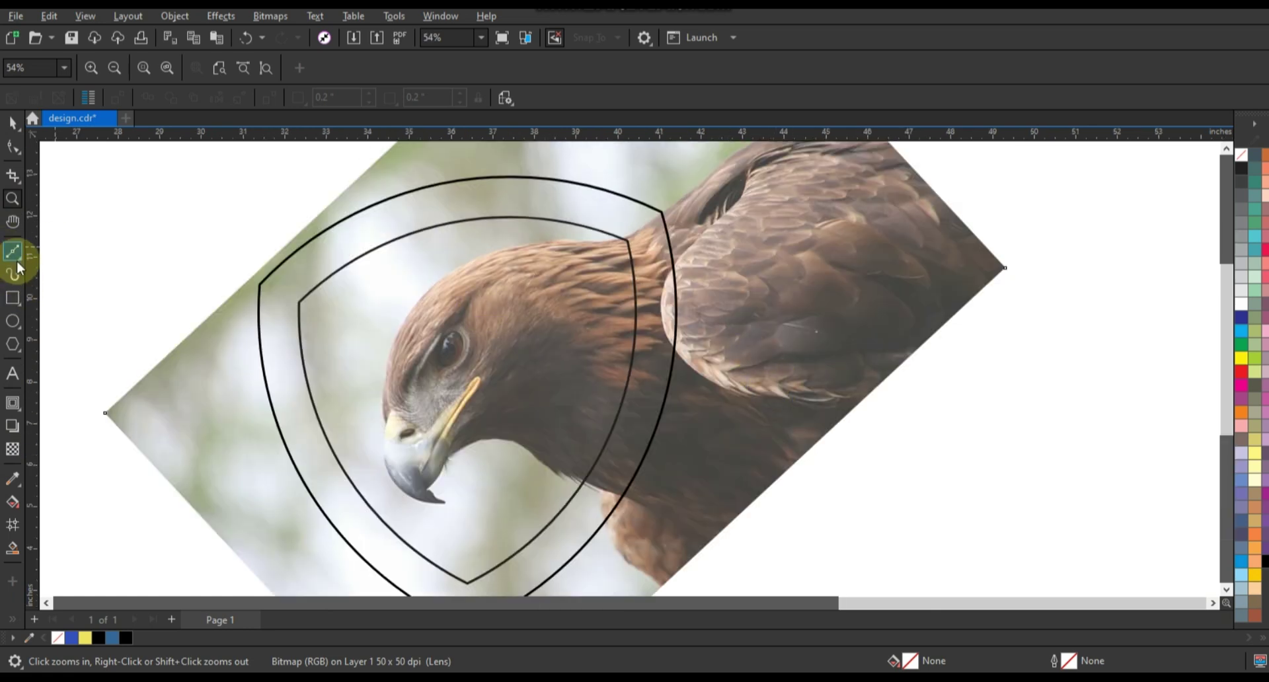
Step: Choose the Freehand tool with a 2.0 pt outline width
{"action": "left_click", "coordinate": [22, 261]}
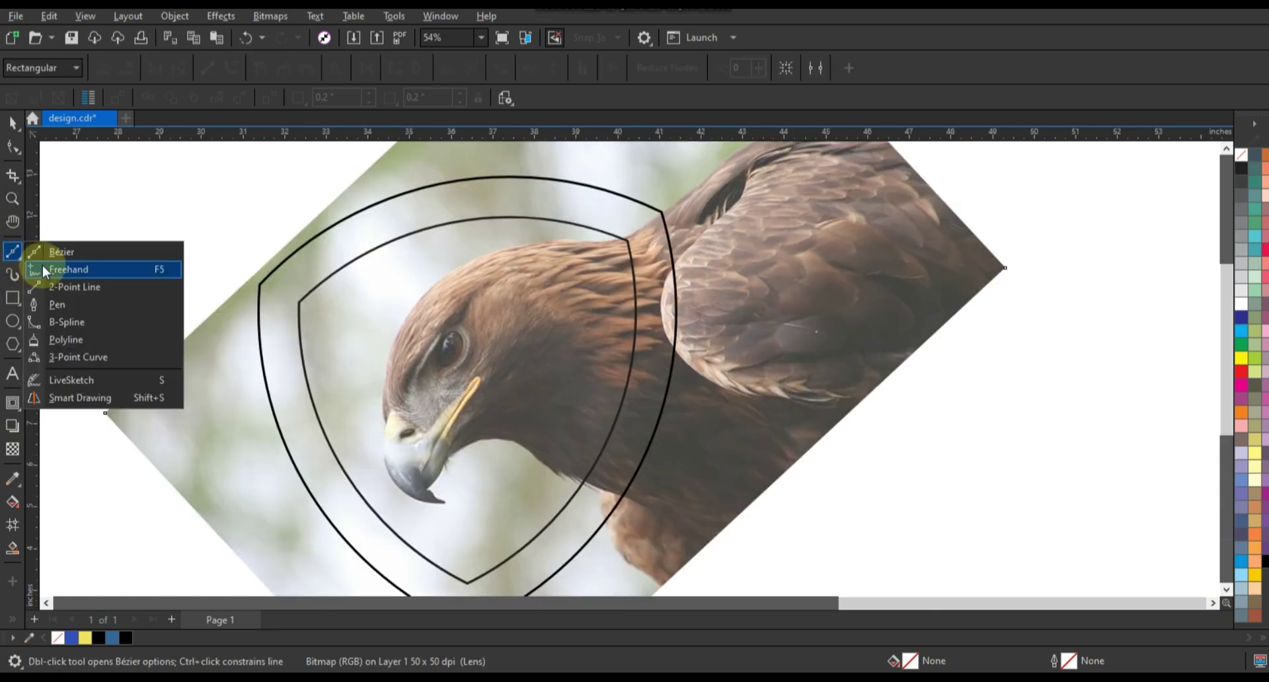
{"action": "left_click", "coordinate": [42, 268]}
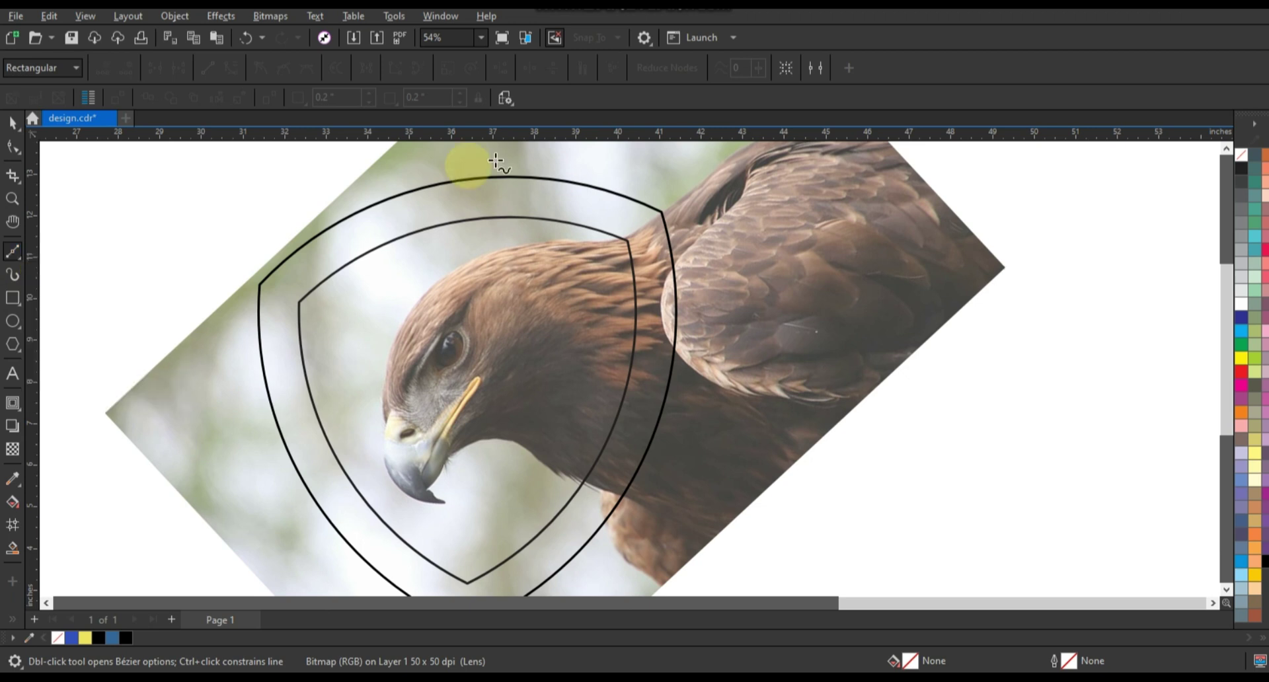
{"action": "left_click", "coordinate": [524, 68]}
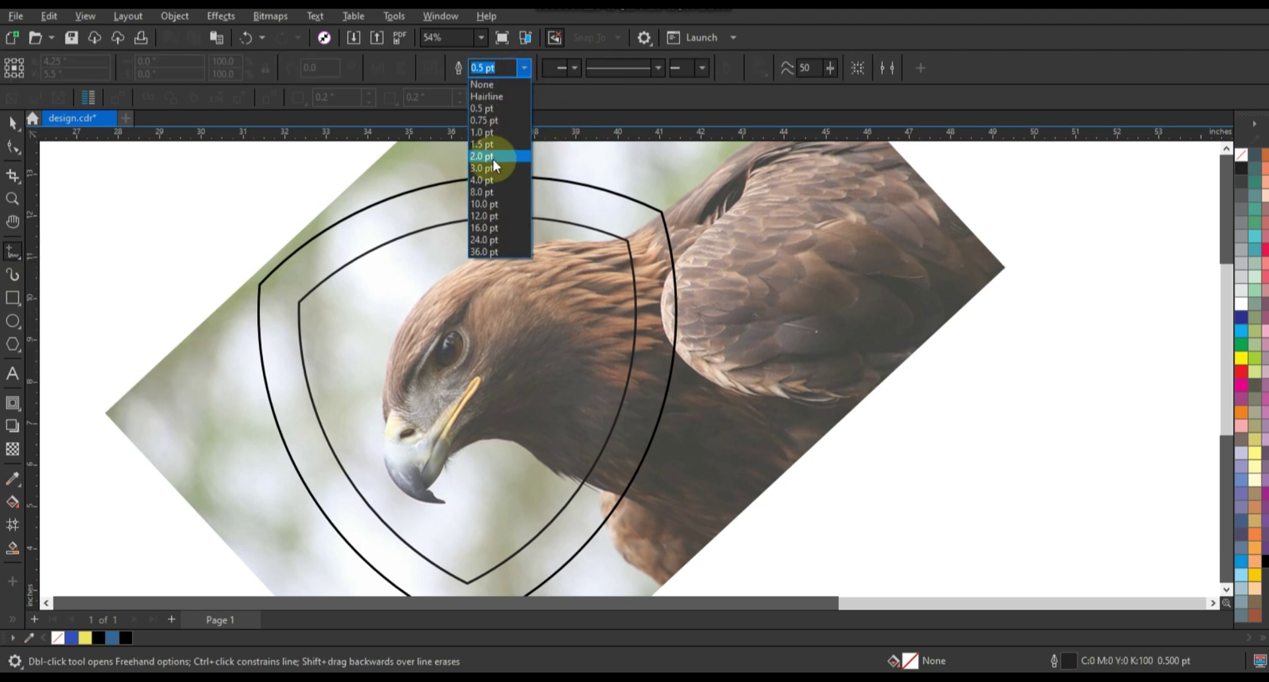
{"action": "left_click", "coordinate": [492, 157]}
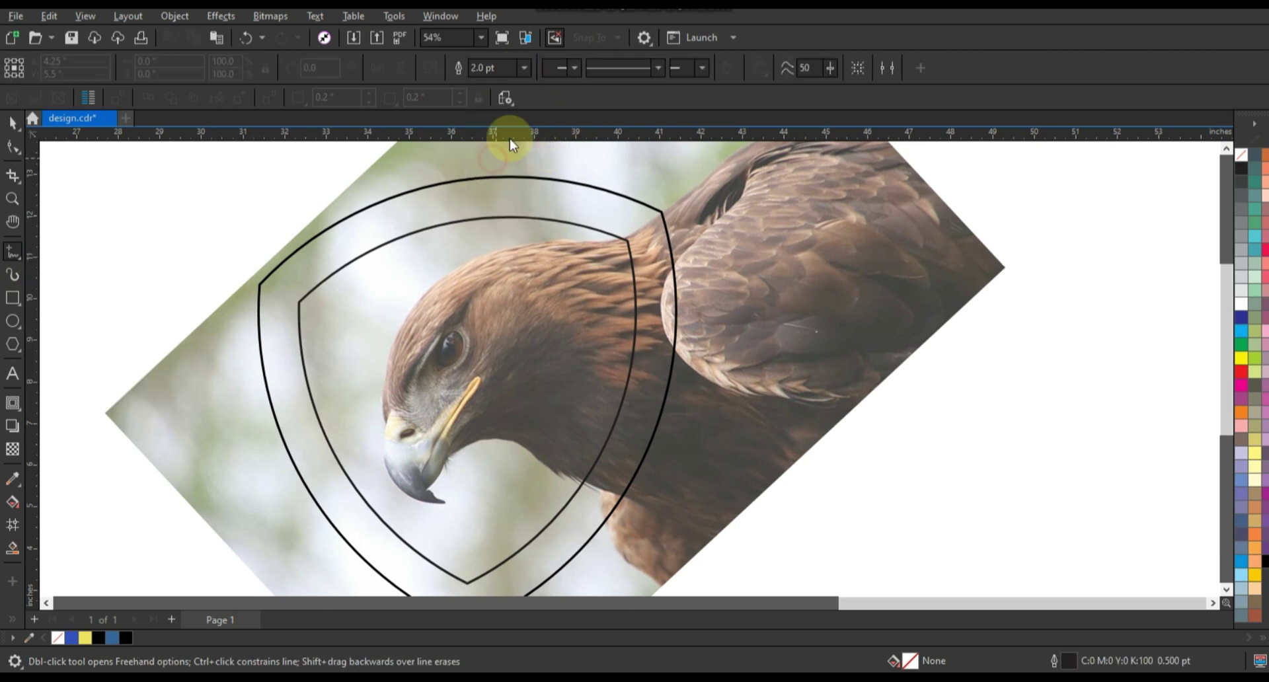
Step: Trace straight segments from the head top around the brow, beak tip and jaw to the throat
{"action": "left_click", "coordinate": [584, 222]}
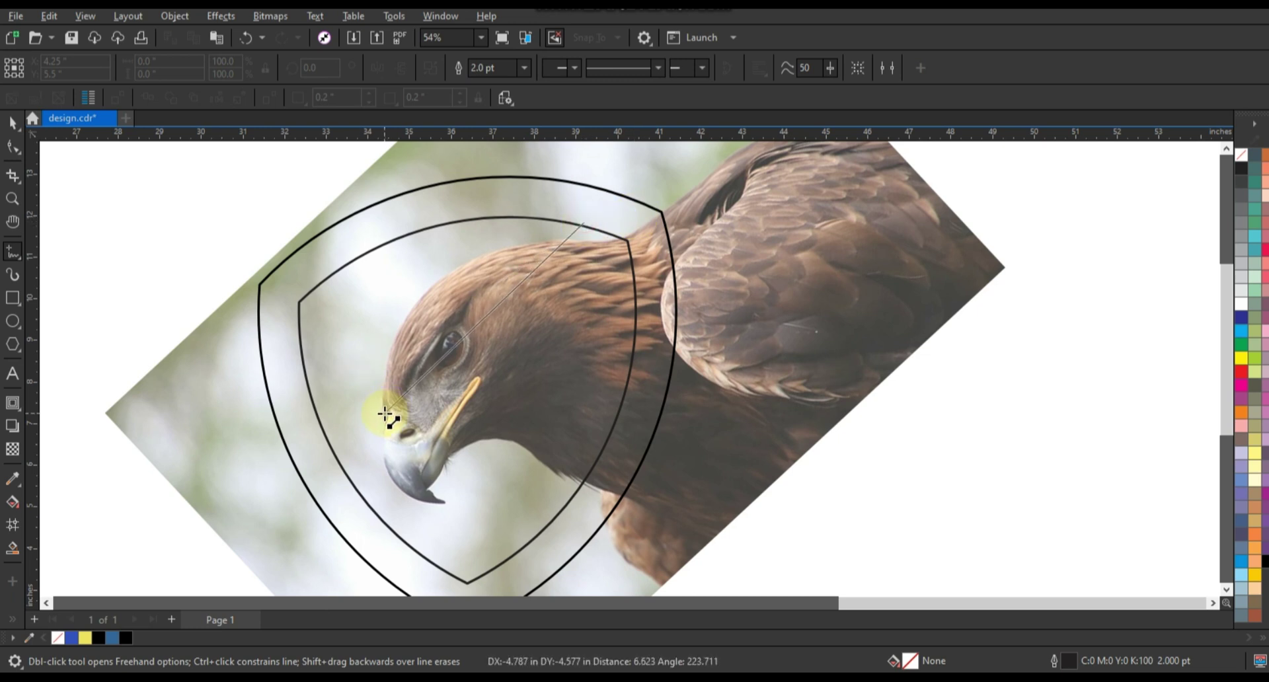
{"action": "left_click", "coordinate": [384, 414]}
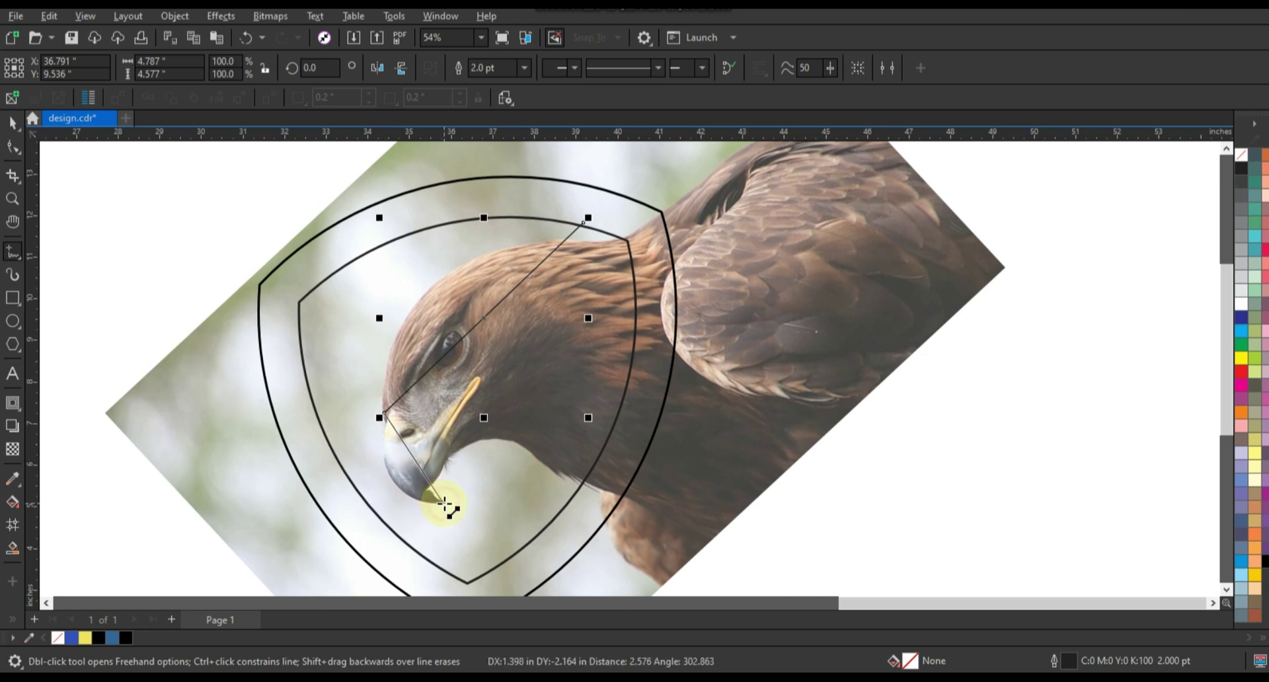
{"action": "left_click", "coordinate": [444, 504]}
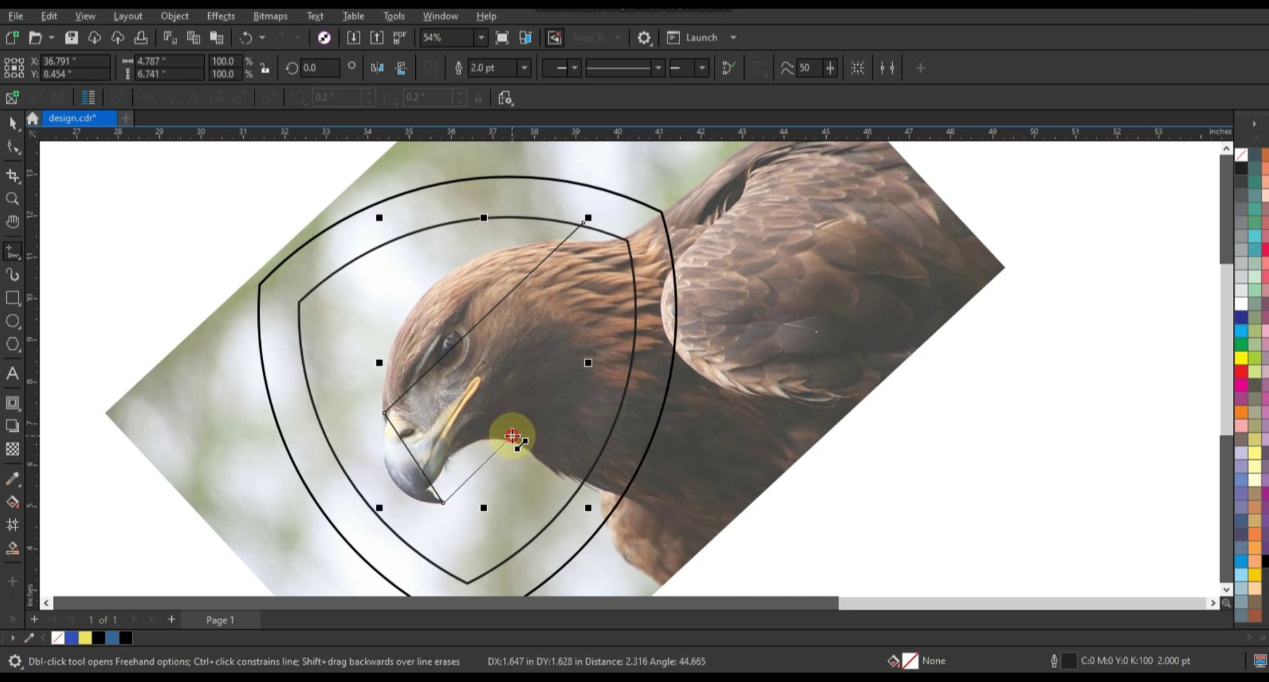
{"action": "left_click", "coordinate": [512, 436]}
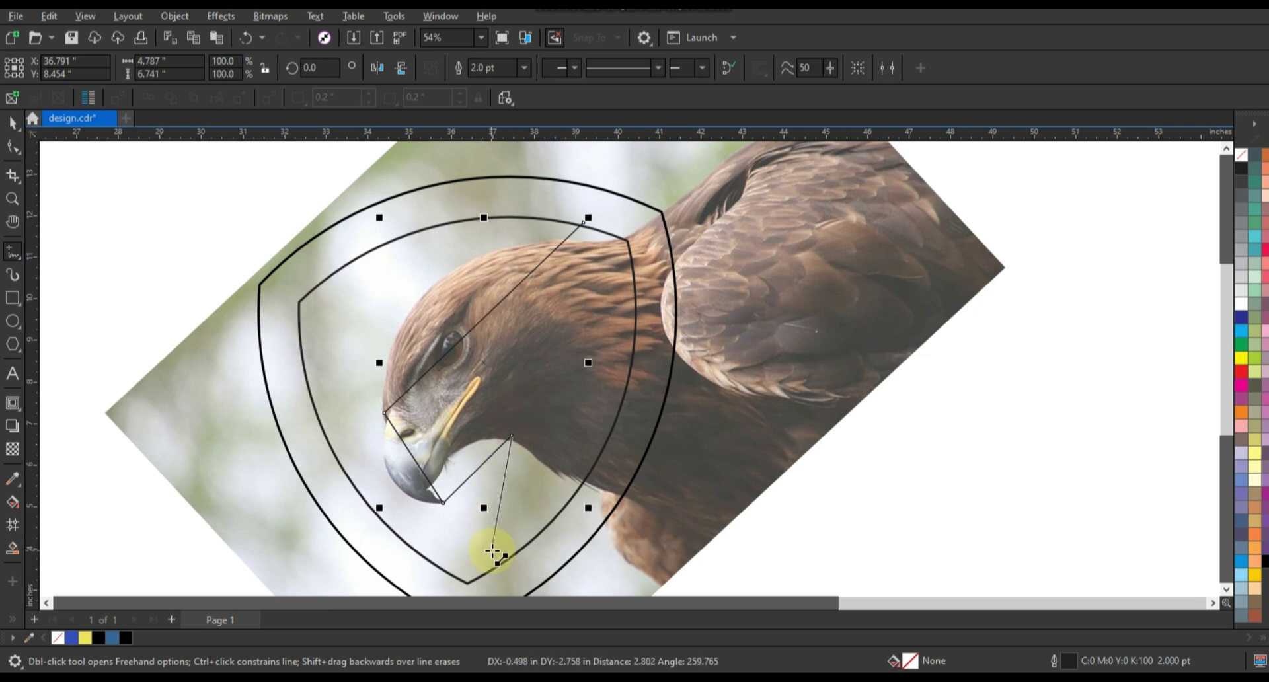
{"action": "left_click", "coordinate": [499, 549]}
{"action": "double_click", "coordinate": [569, 507]}
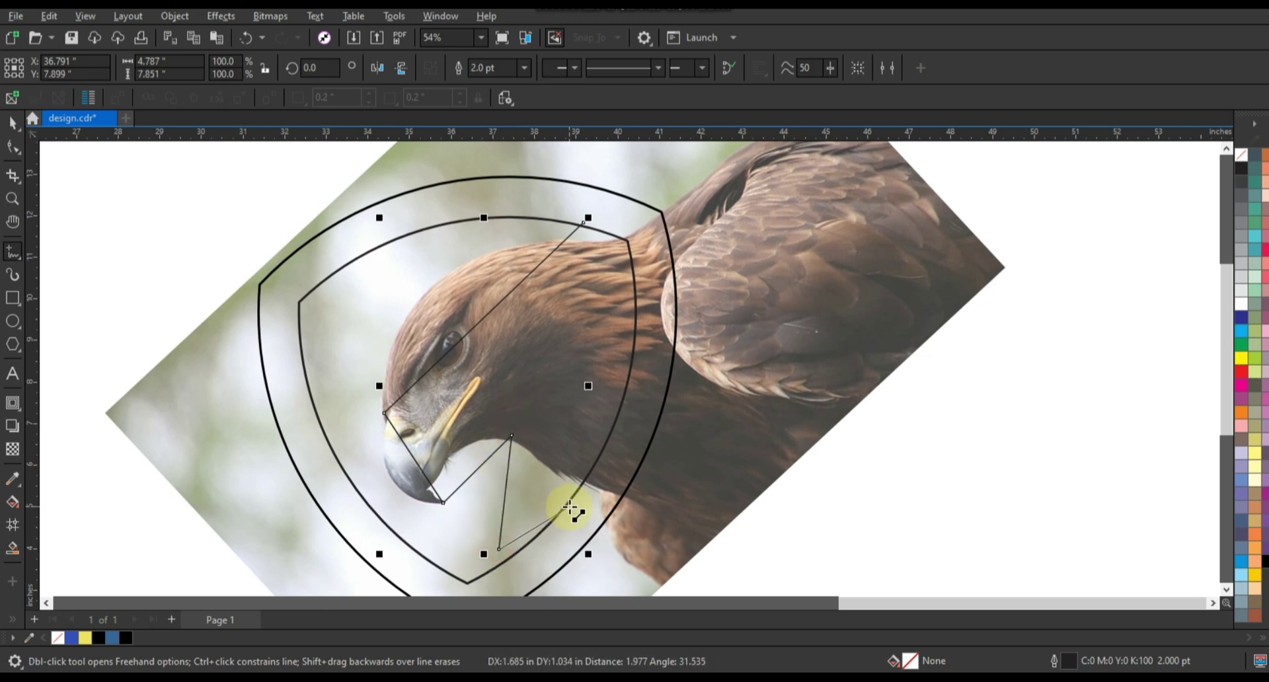
Step: Curve the top segment of the traced outline along the eagle's head and forehead
{"action": "left_click", "coordinate": [12, 146]}
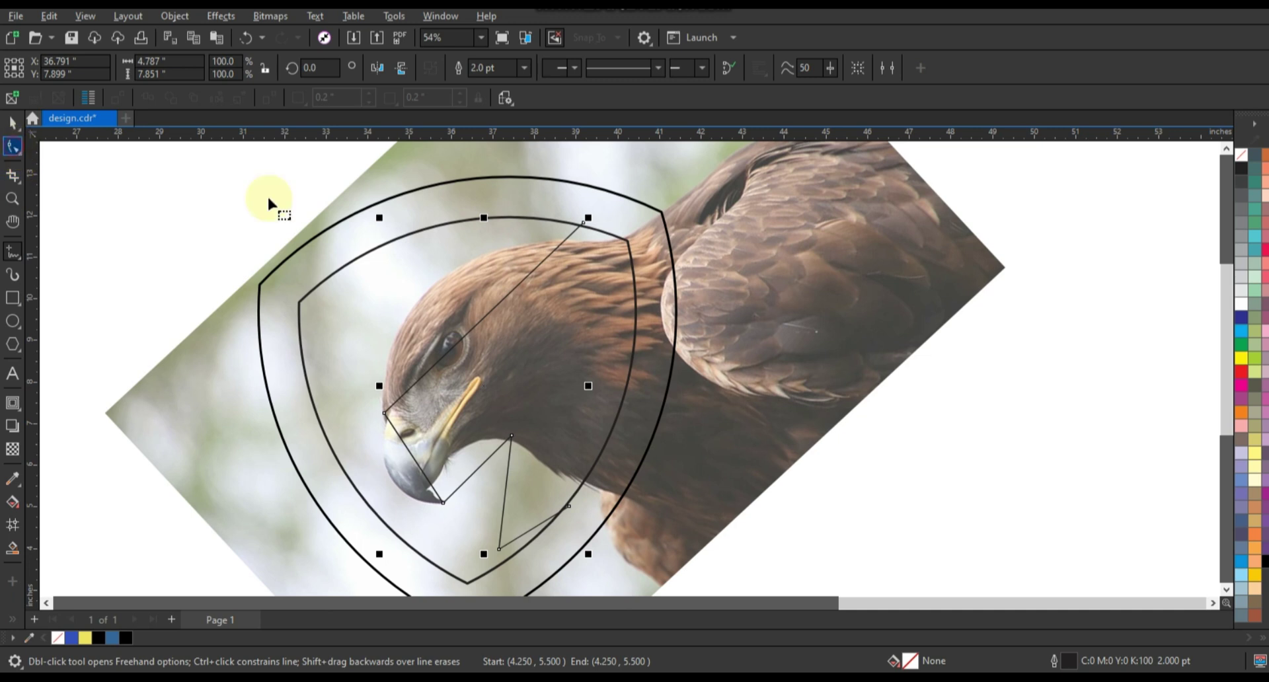
{"action": "left_click_drag", "start_coordinate": [296, 197], "coordinate": [569, 522]}
{"action": "left_click_drag", "start_coordinate": [655, 558], "coordinate": [657, 558]}
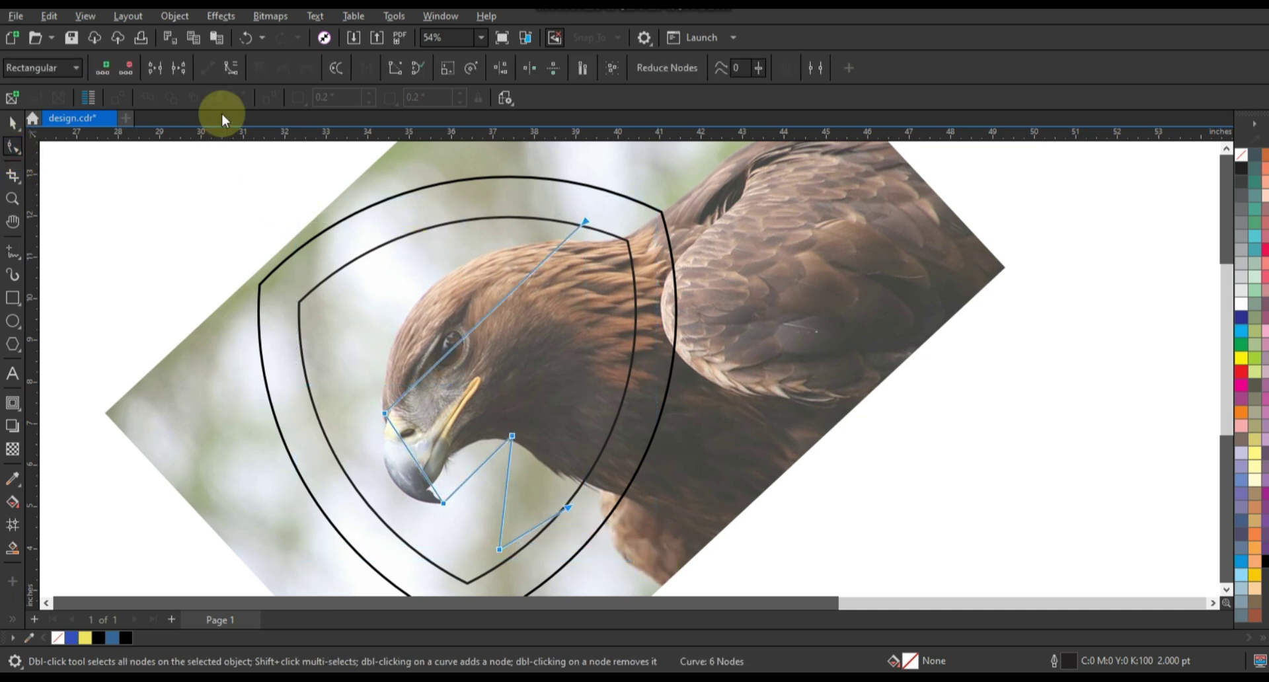
{"action": "mouse_move", "coordinate": [567, 194]}
{"action": "left_mouse_down"}
{"action": "mouse_move", "coordinate": [520, 295]}
{"action": "mouse_move", "coordinate": [415, 325]}
{"action": "mouse_move", "coordinate": [480, 244]}
{"action": "mouse_move", "coordinate": [453, 213]}
{"action": "left_mouse_up"}
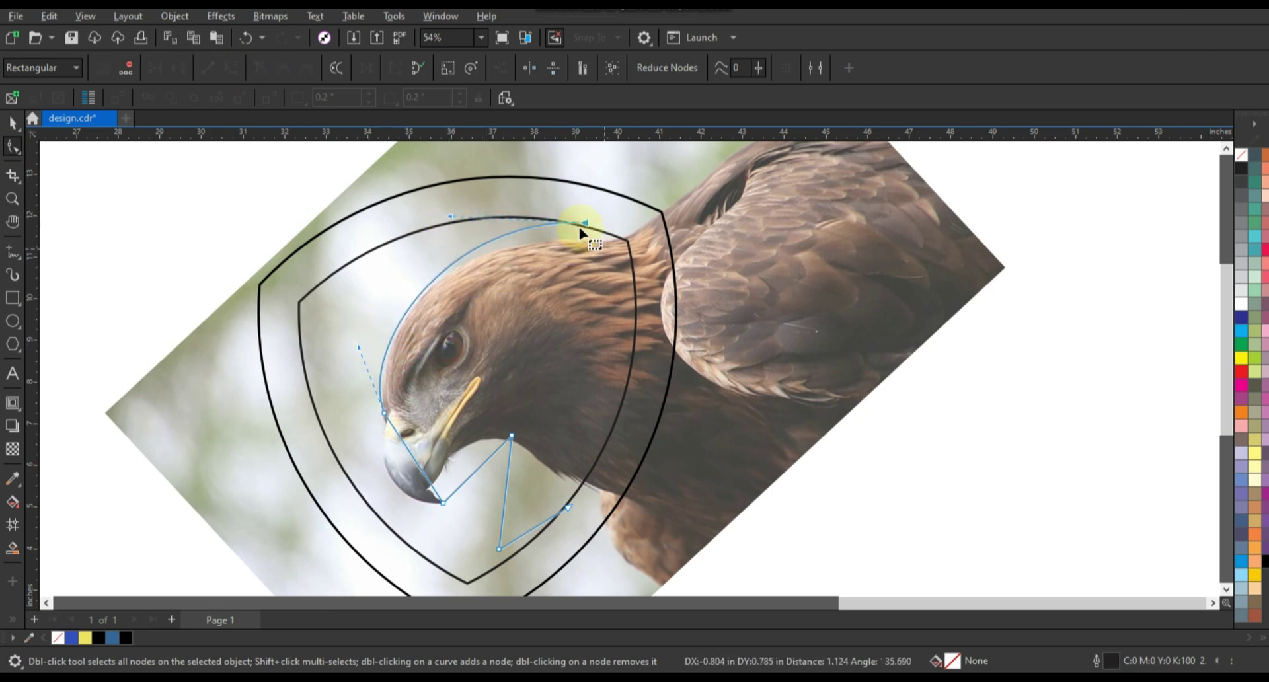
{"action": "left_click_drag", "start_coordinate": [580, 233], "coordinate": [604, 219]}
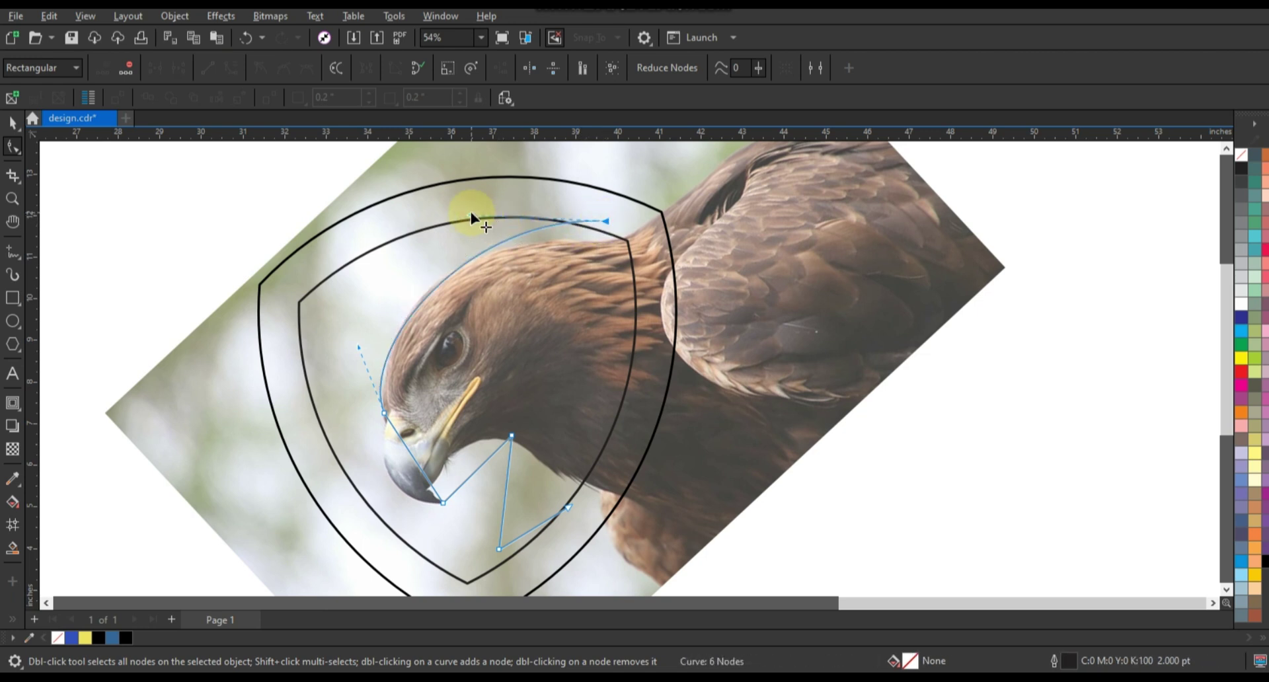
{"action": "left_click_drag", "start_coordinate": [471, 217], "coordinate": [468, 209]}
{"action": "mouse_move", "coordinate": [356, 342]}
{"action": "left_mouse_down"}
{"action": "mouse_move", "coordinate": [344, 355]}
{"action": "mouse_move", "coordinate": [347, 340]}
{"action": "left_mouse_up"}
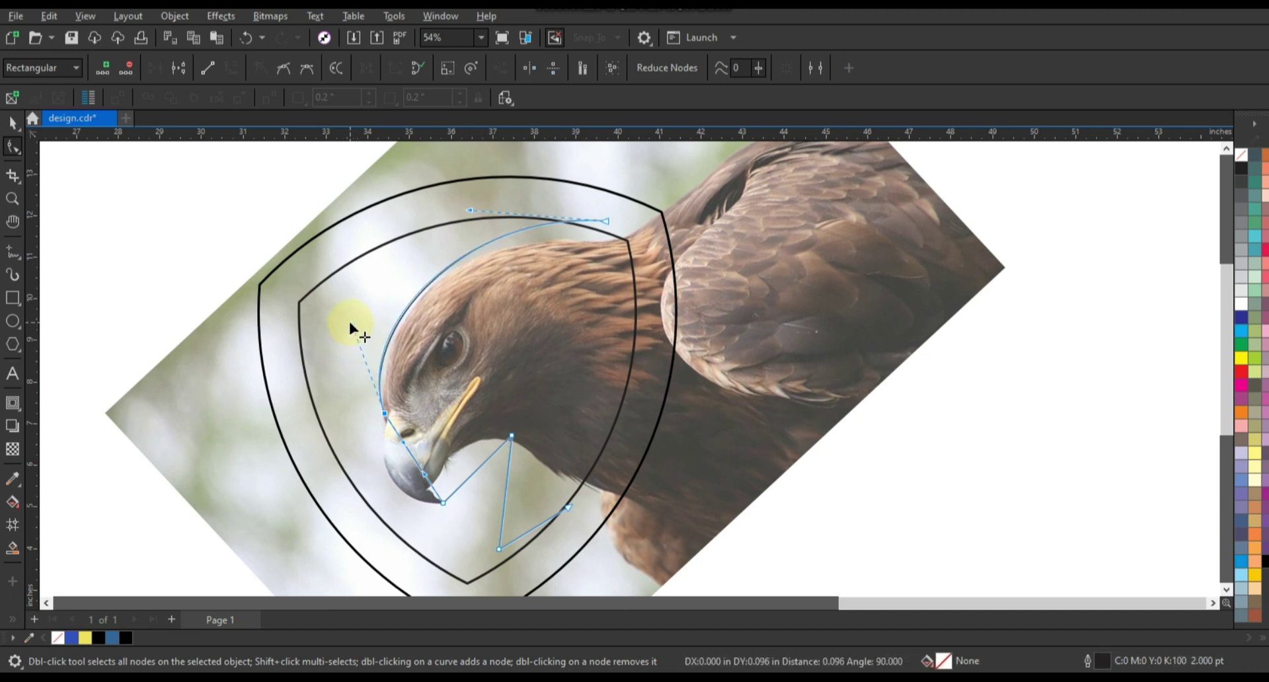
{"action": "mouse_move", "coordinate": [352, 329]}
{"action": "left_mouse_down"}
{"action": "mouse_move", "coordinate": [341, 341]}
{"action": "mouse_move", "coordinate": [329, 329]}
{"action": "left_mouse_up"}
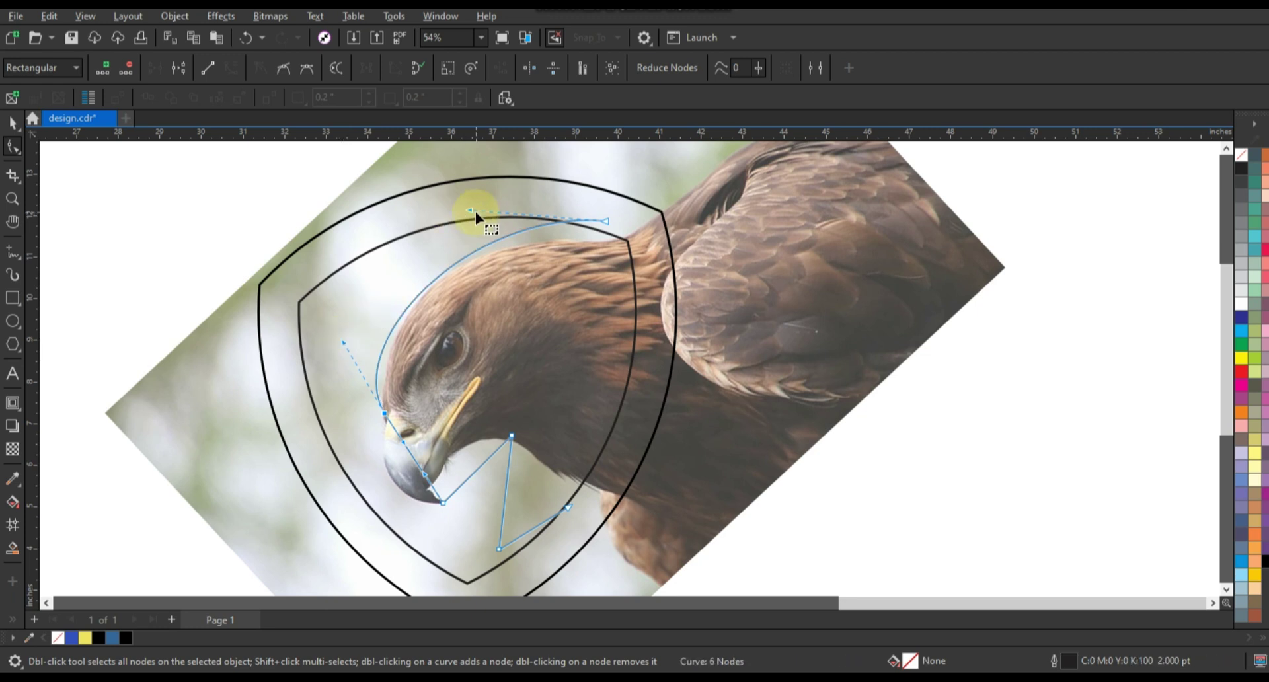
{"action": "left_click_drag", "start_coordinate": [471, 211], "coordinate": [464, 205]}
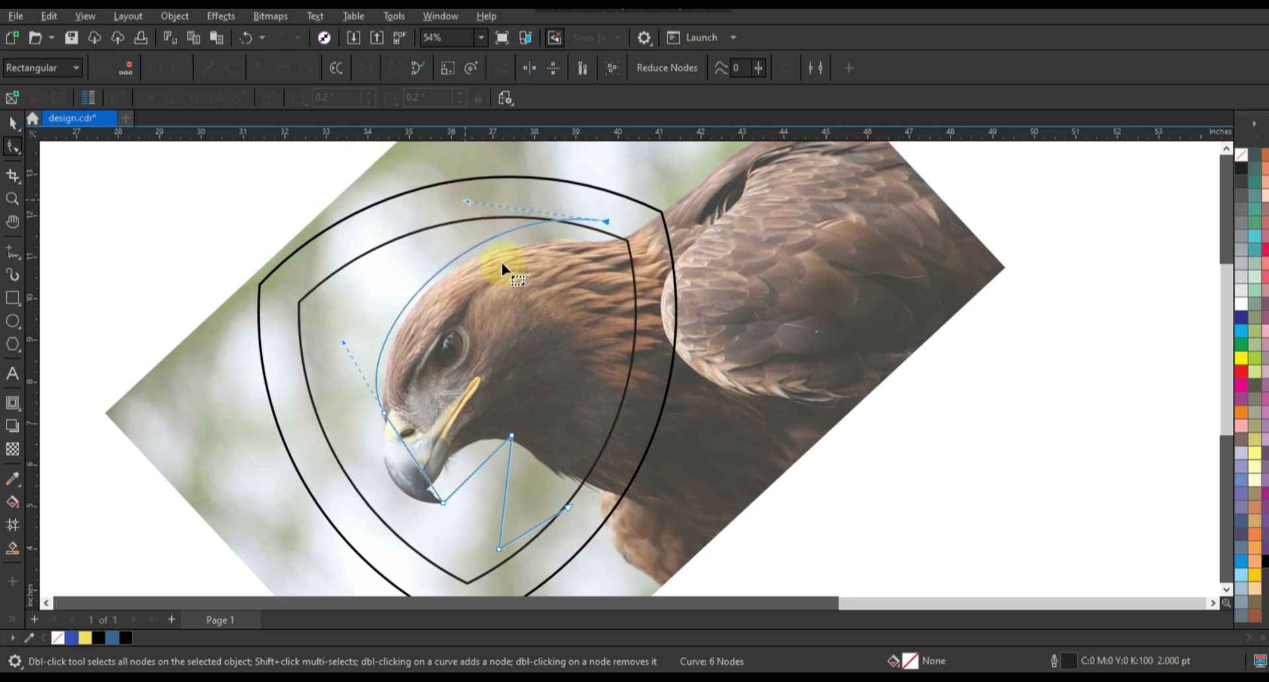
Step: Zoom in on the beak and curve the outline around the front and tip of the beak
{"action": "left_click", "coordinate": [13, 198]}
{"action": "right_click", "coordinate": [391, 228]}
{"action": "left_click_drag", "start_coordinate": [355, 227], "coordinate": [734, 443]}
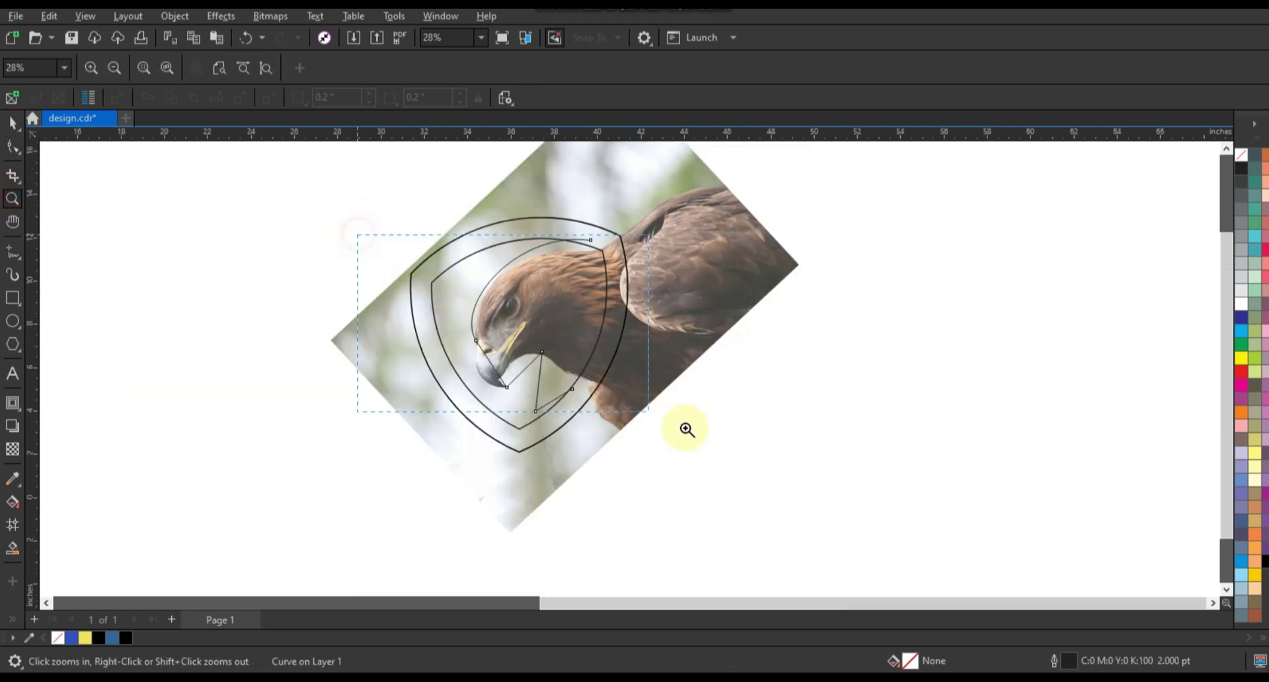
{"action": "left_click", "coordinate": [13, 146]}
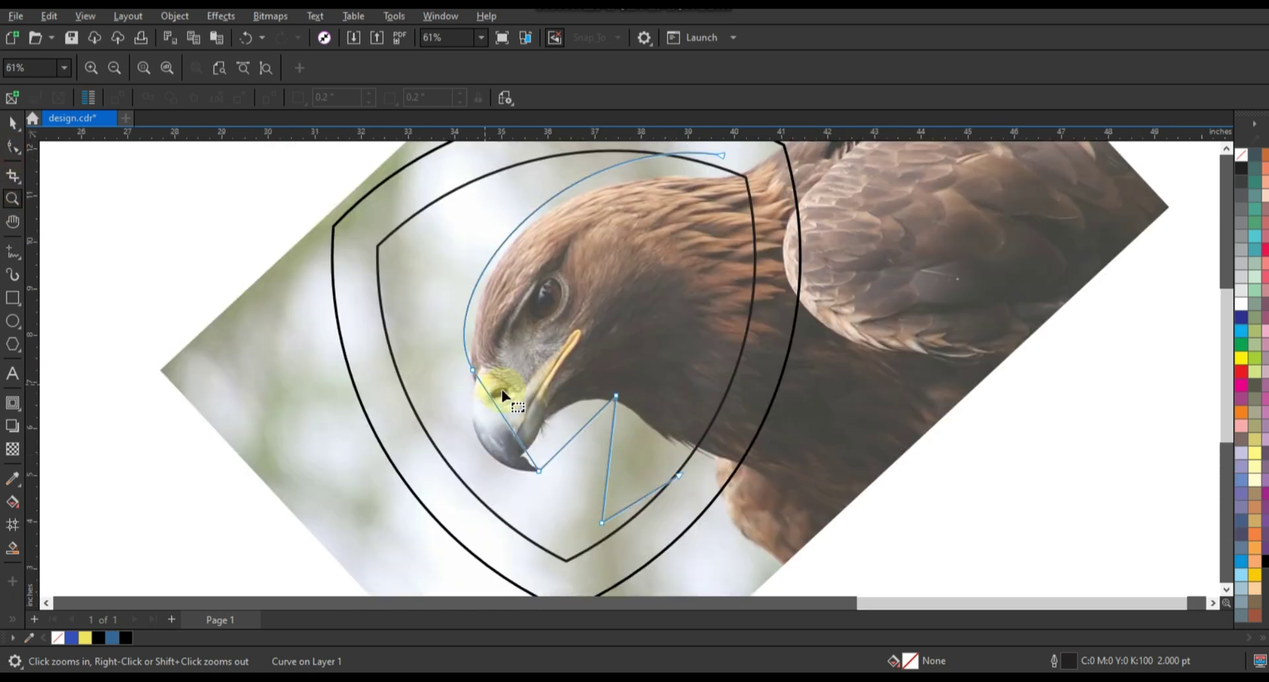
{"action": "mouse_move", "coordinate": [454, 383]}
{"action": "left_mouse_down"}
{"action": "mouse_move", "coordinate": [502, 368]}
{"action": "mouse_move", "coordinate": [470, 425]}
{"action": "left_mouse_up"}
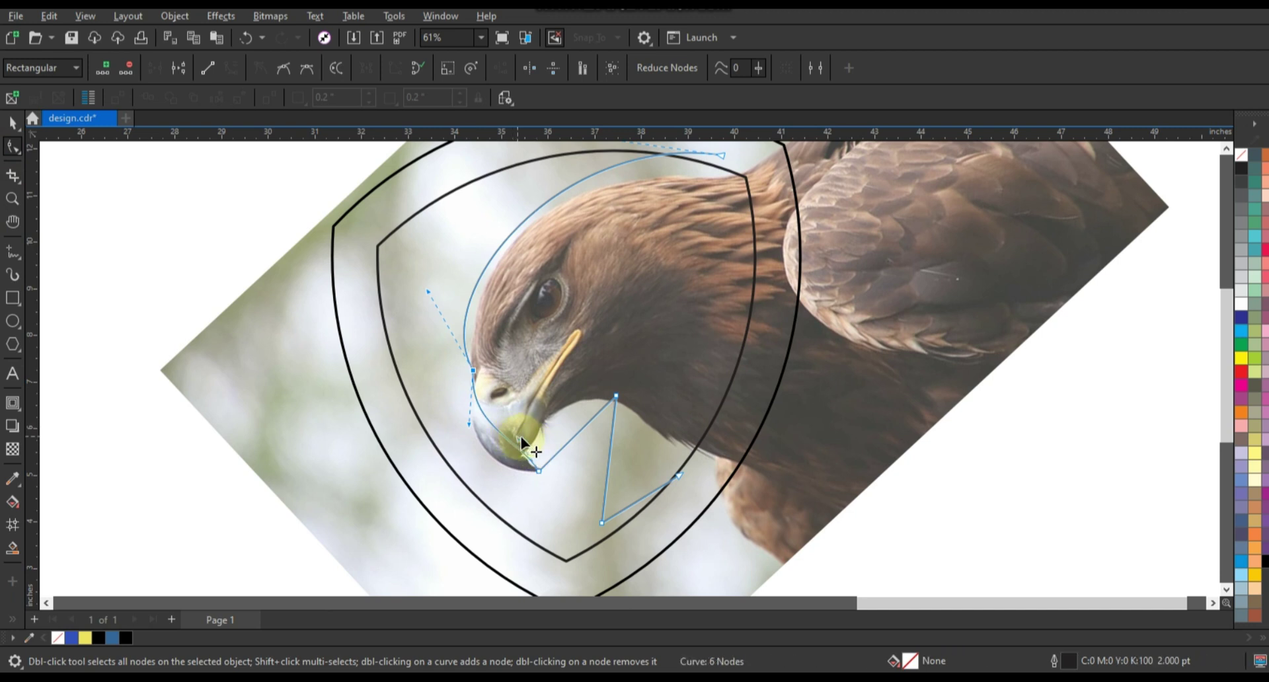
{"action": "left_click", "coordinate": [563, 449]}
{"action": "left_click_drag", "start_coordinate": [491, 465], "coordinate": [467, 429]}
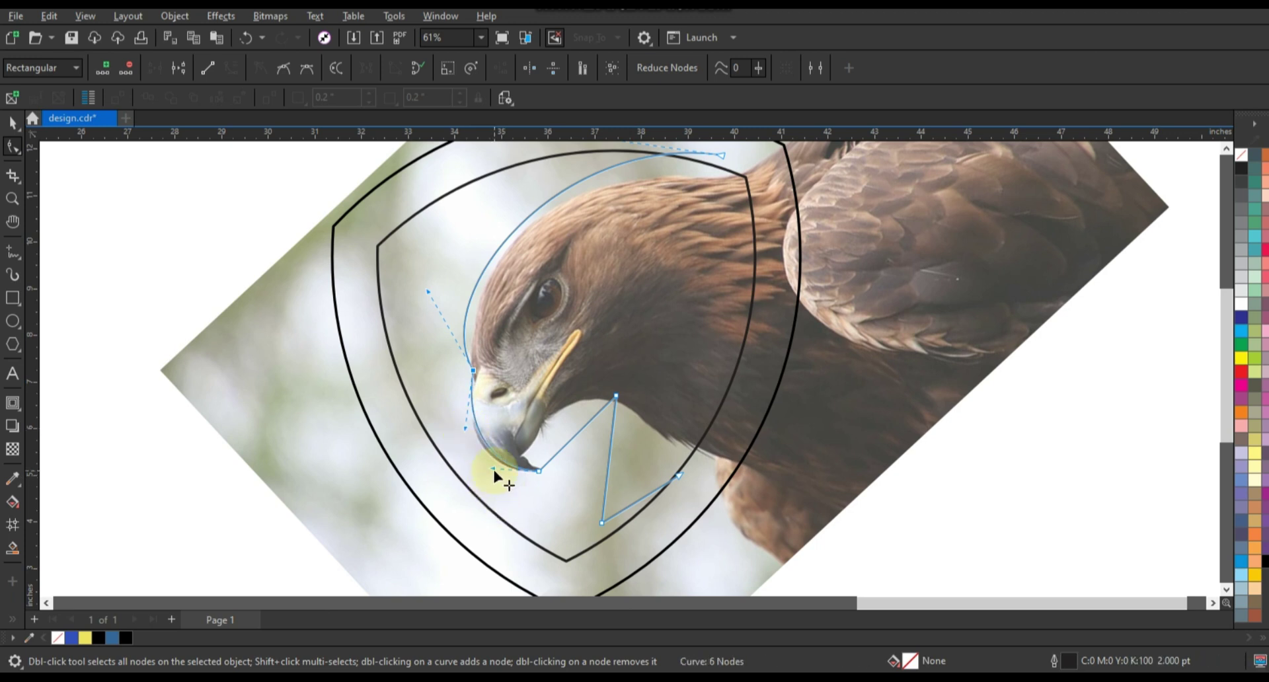
{"action": "left_click_drag", "start_coordinate": [493, 469], "coordinate": [488, 475]}
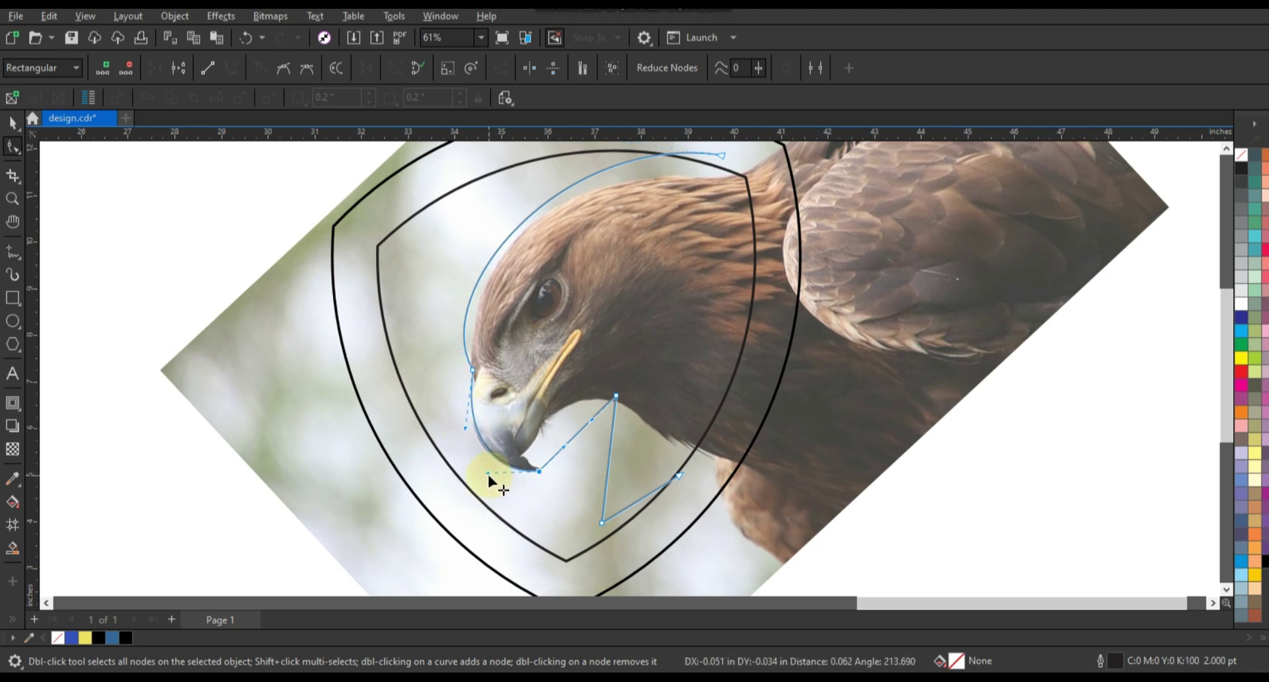
{"action": "left_click", "coordinate": [465, 430]}
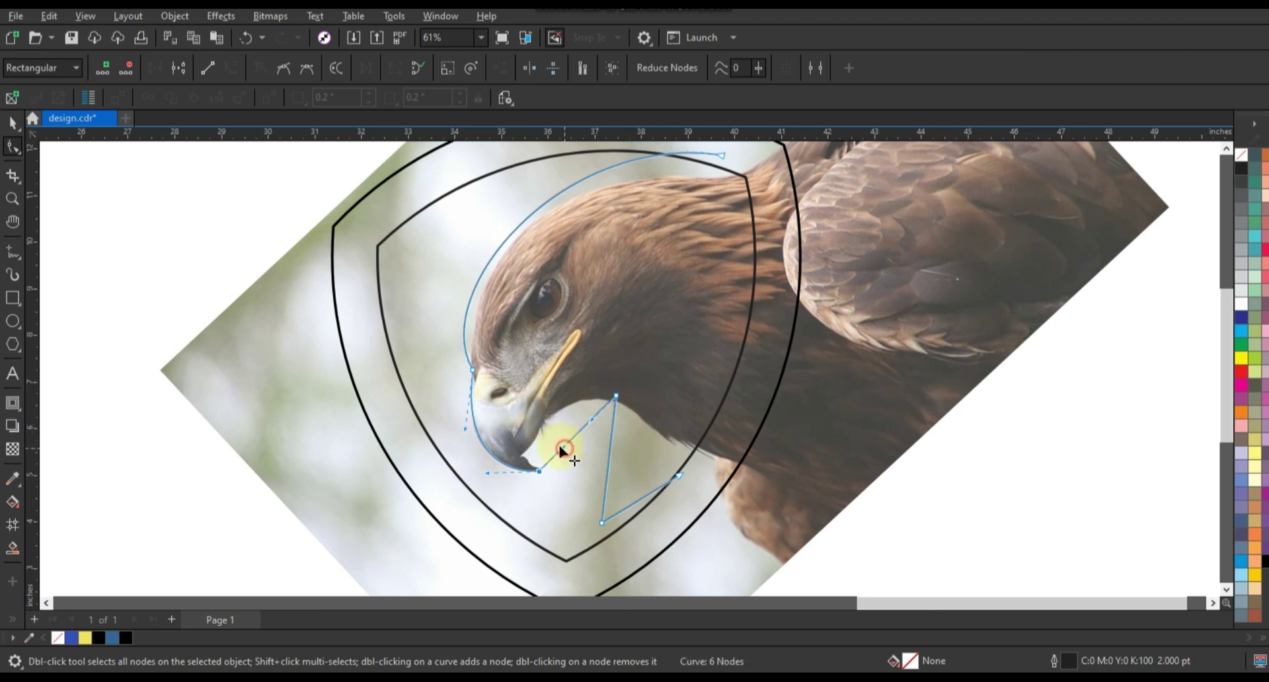
{"action": "mouse_move", "coordinate": [565, 447]}
{"action": "left_mouse_down"}
{"action": "mouse_move", "coordinate": [587, 418]}
{"action": "mouse_move", "coordinate": [518, 439]}
{"action": "left_mouse_up"}
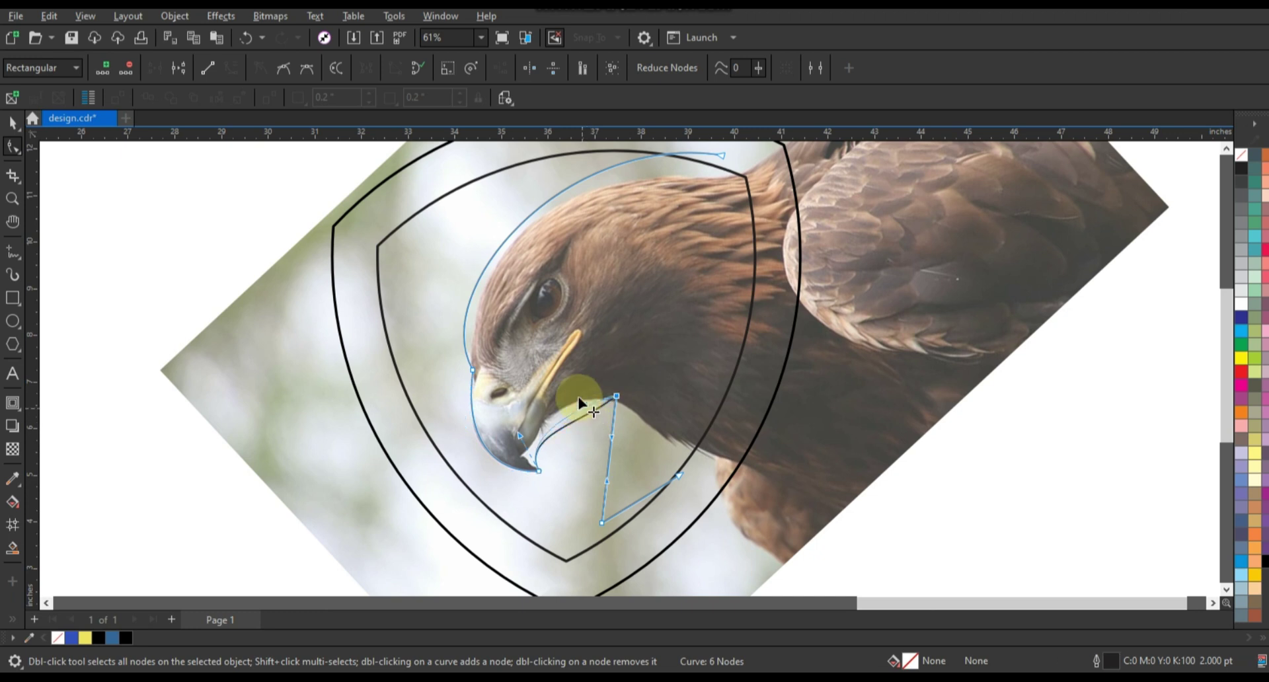
{"action": "left_click", "coordinate": [510, 431]}
{"action": "left_click", "coordinate": [596, 457]}
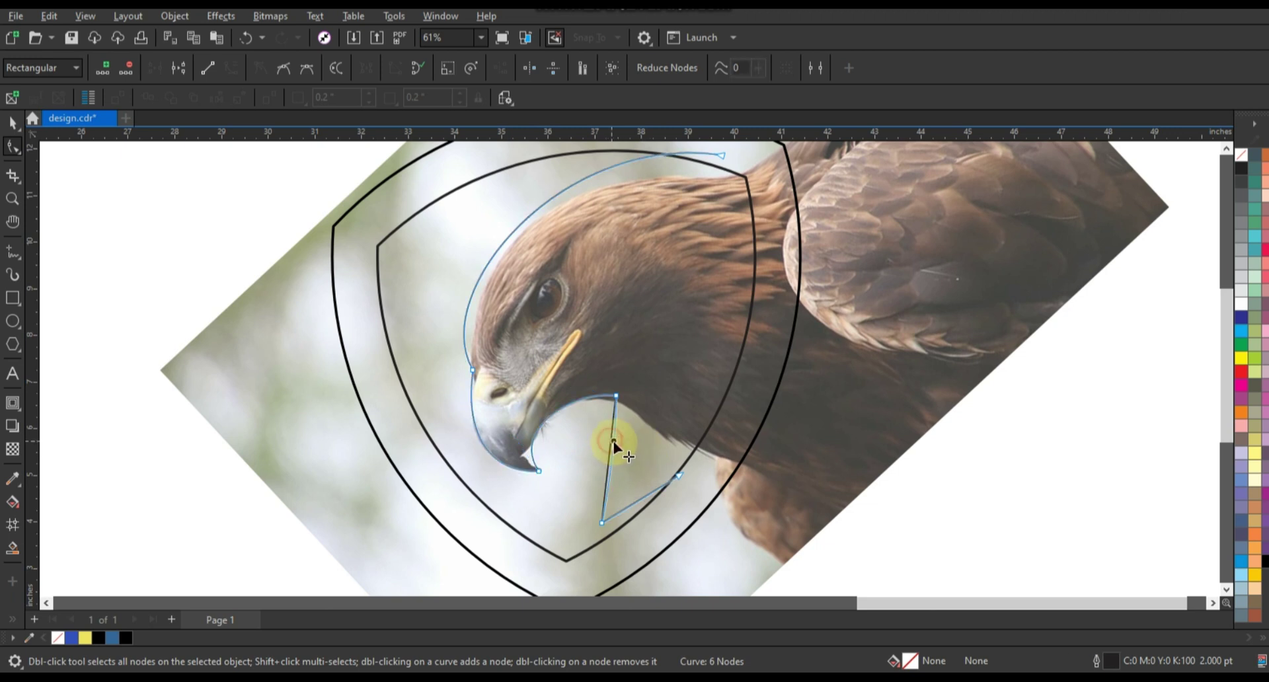
Step: Curve the throat and lower segments, pull the end node lower left, and select the outline
{"action": "left_click_drag", "start_coordinate": [610, 444], "coordinate": [618, 450]}
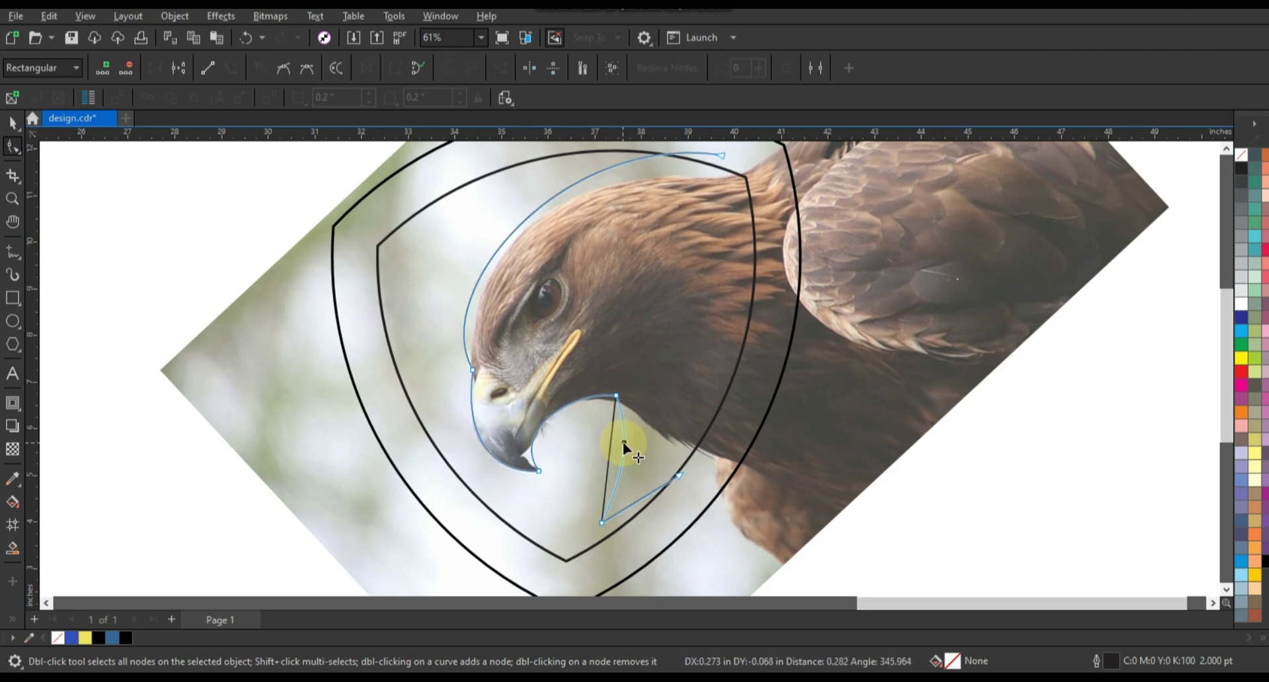
{"action": "left_click_drag", "start_coordinate": [623, 442], "coordinate": [624, 442]}
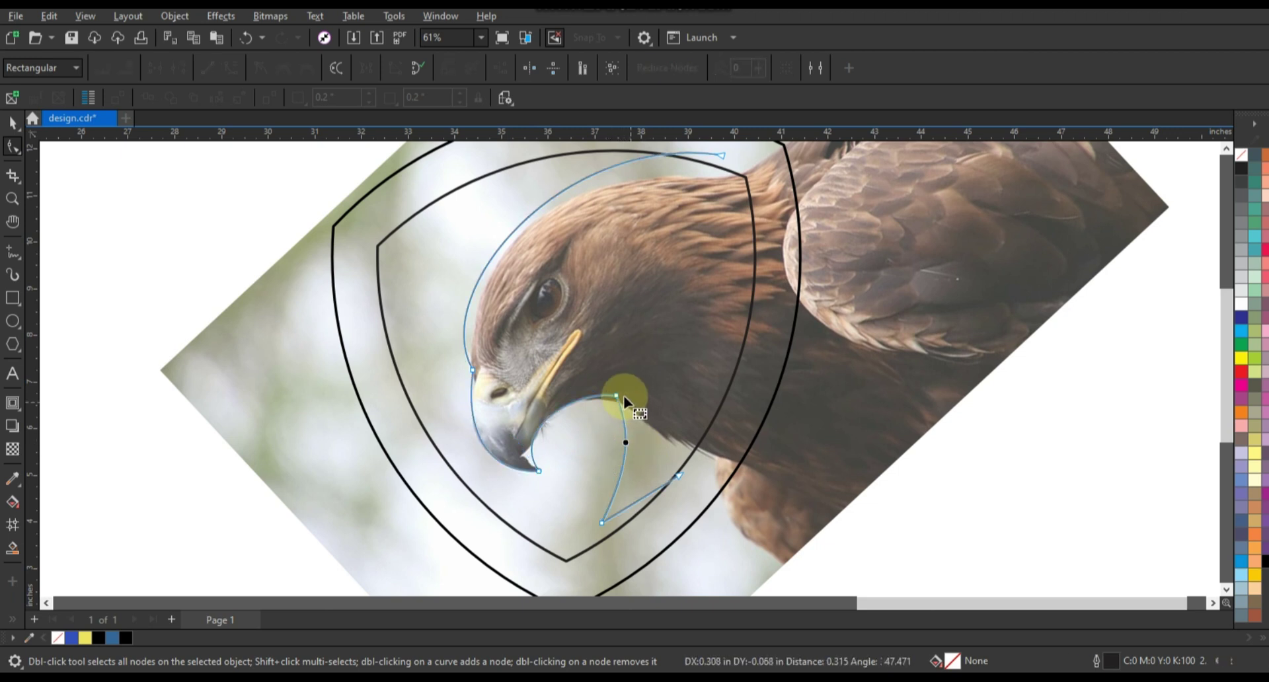
{"action": "left_click", "coordinate": [638, 508]}
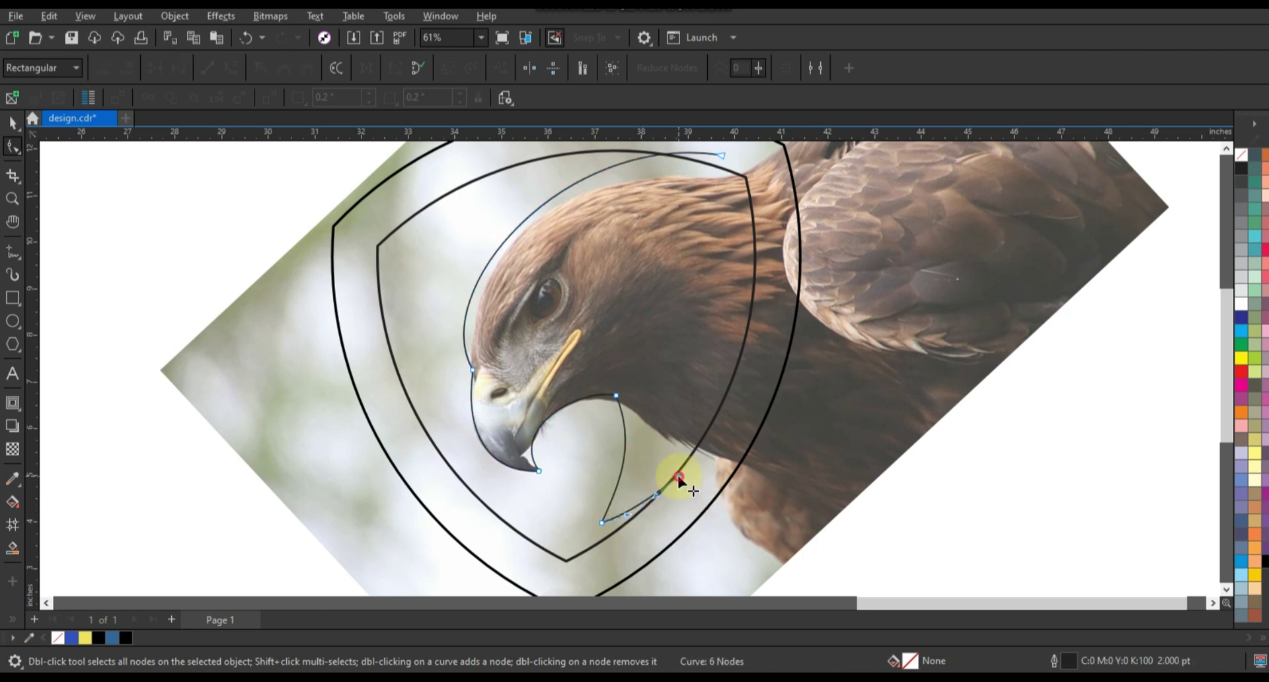
{"action": "left_click_drag", "start_coordinate": [679, 477], "coordinate": [658, 497]}
{"action": "left_click", "coordinate": [641, 454]}
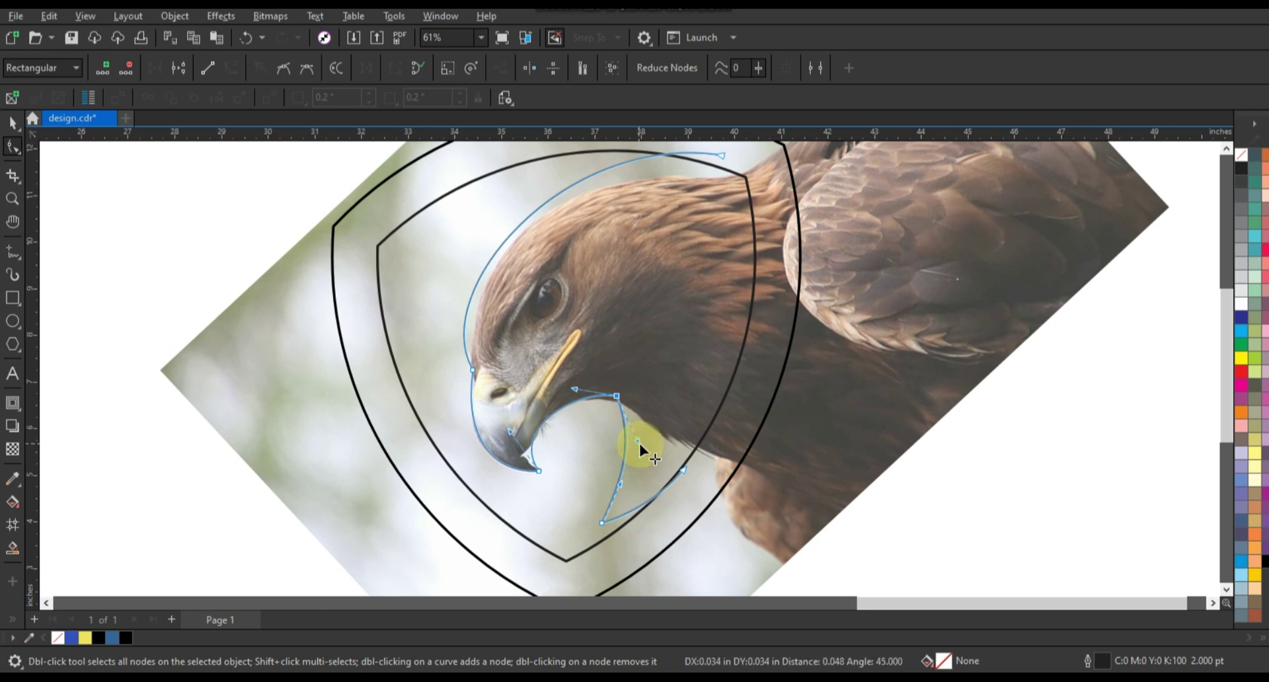
{"action": "mouse_move", "coordinate": [637, 447]}
{"action": "left_mouse_down"}
{"action": "mouse_move", "coordinate": [622, 488]}
{"action": "mouse_move", "coordinate": [642, 440]}
{"action": "left_mouse_up"}
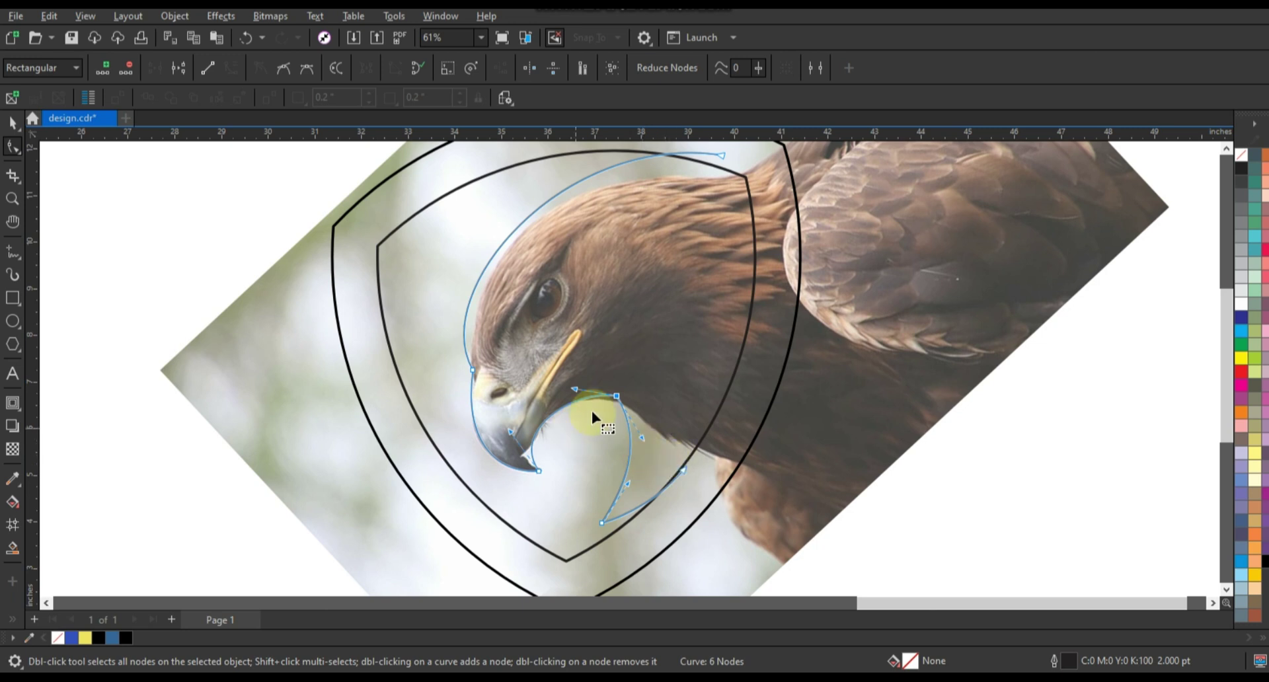
{"action": "left_click", "coordinate": [12, 123]}
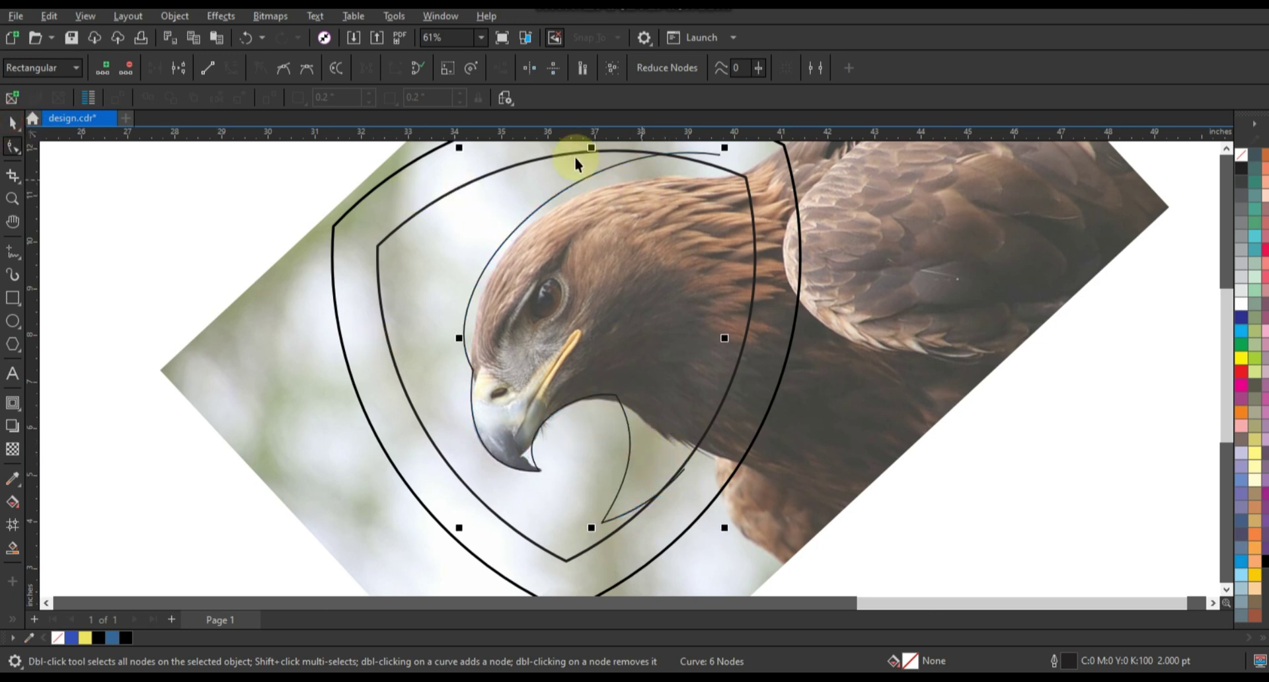
Step: Check the outline width list, then zoom out and back in on the eagle's head
{"action": "left_click", "coordinate": [524, 68]}
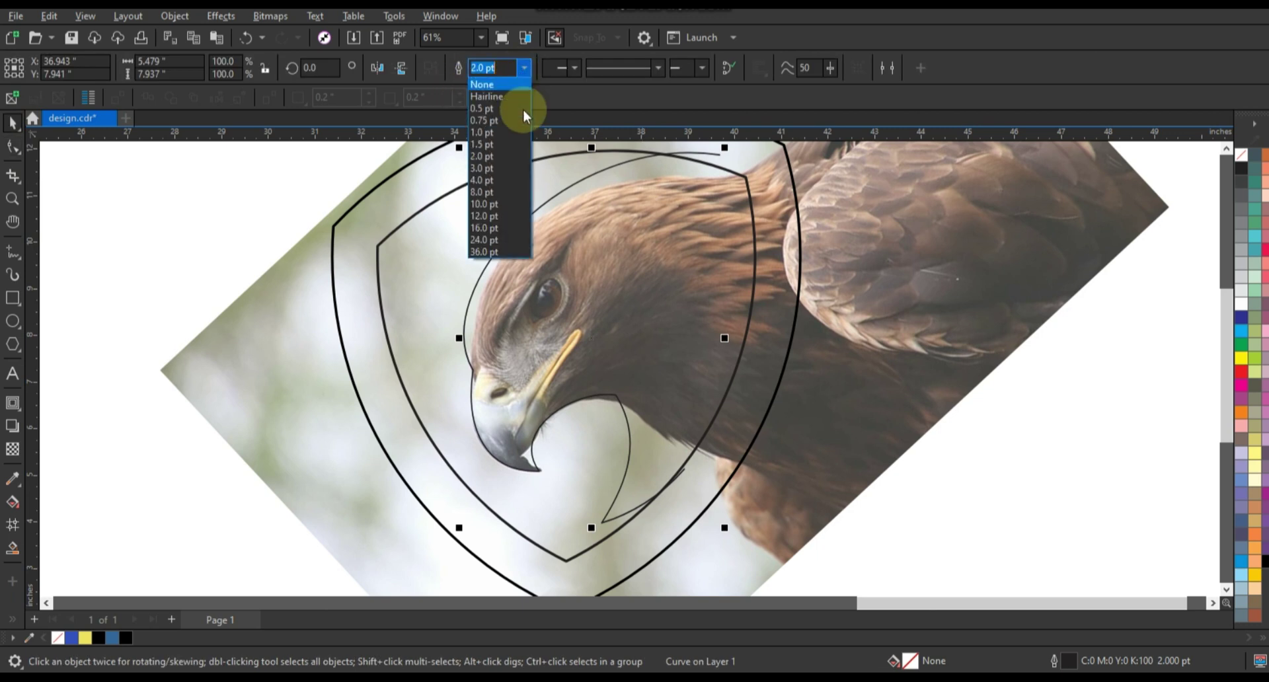
{"action": "left_click", "coordinate": [508, 168]}
{"action": "scroll", "coordinate": [397, 334], "scroll_direction": "down", "scroll_amount": 2}
{"action": "left_click", "coordinate": [808, 391]}
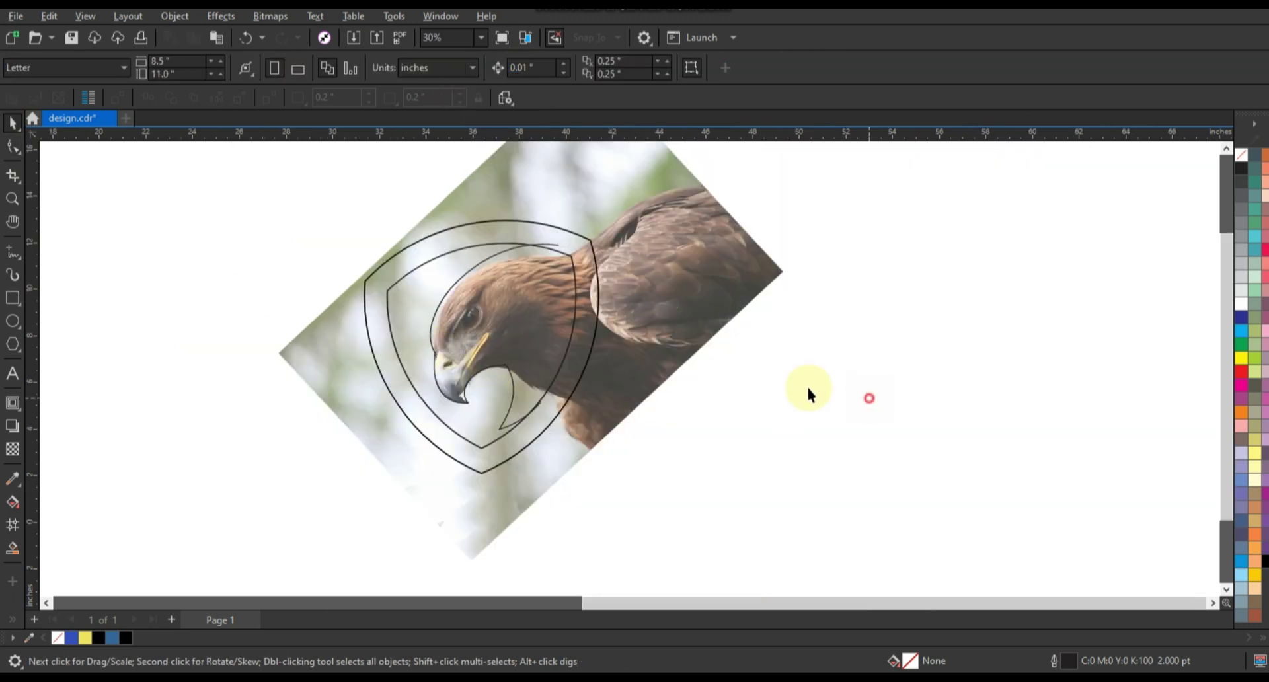
{"action": "left_click", "coordinate": [11, 200]}
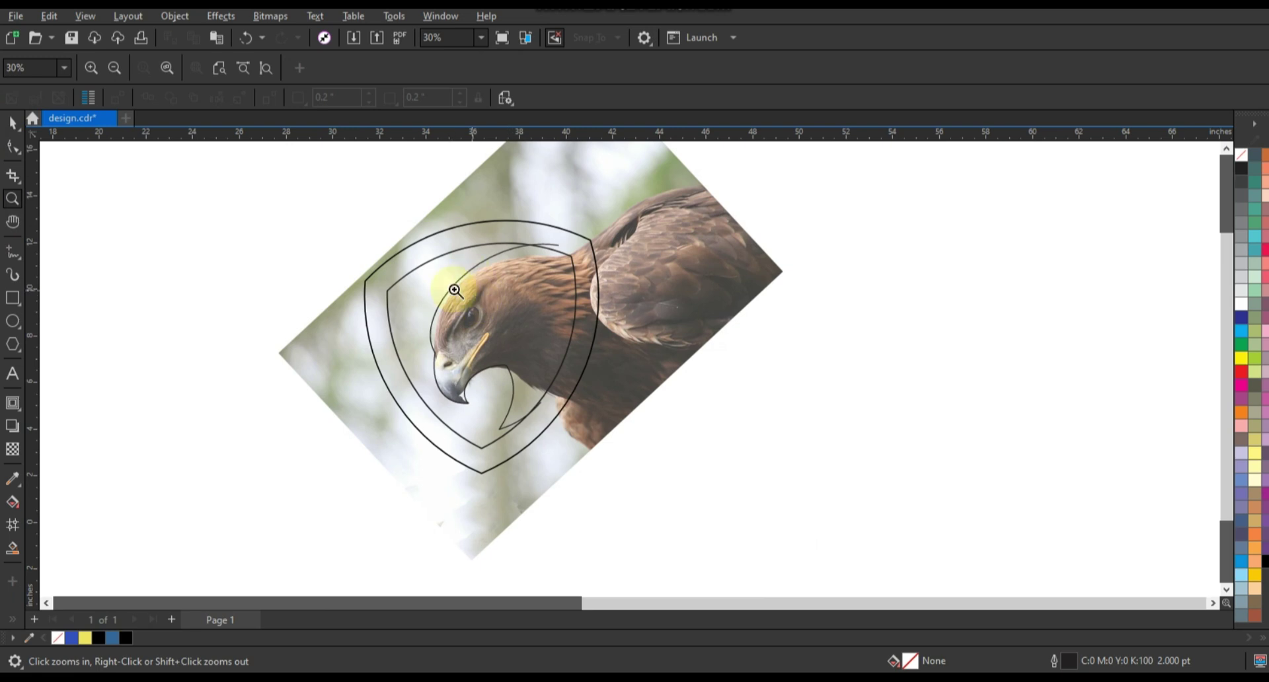
{"action": "left_click_drag", "start_coordinate": [539, 348], "coordinate": [681, 411]}
Step: Draw a closed 8-node straight-segment path along the eagle's brow above the eye
{"action": "left_click", "coordinate": [12, 251]}
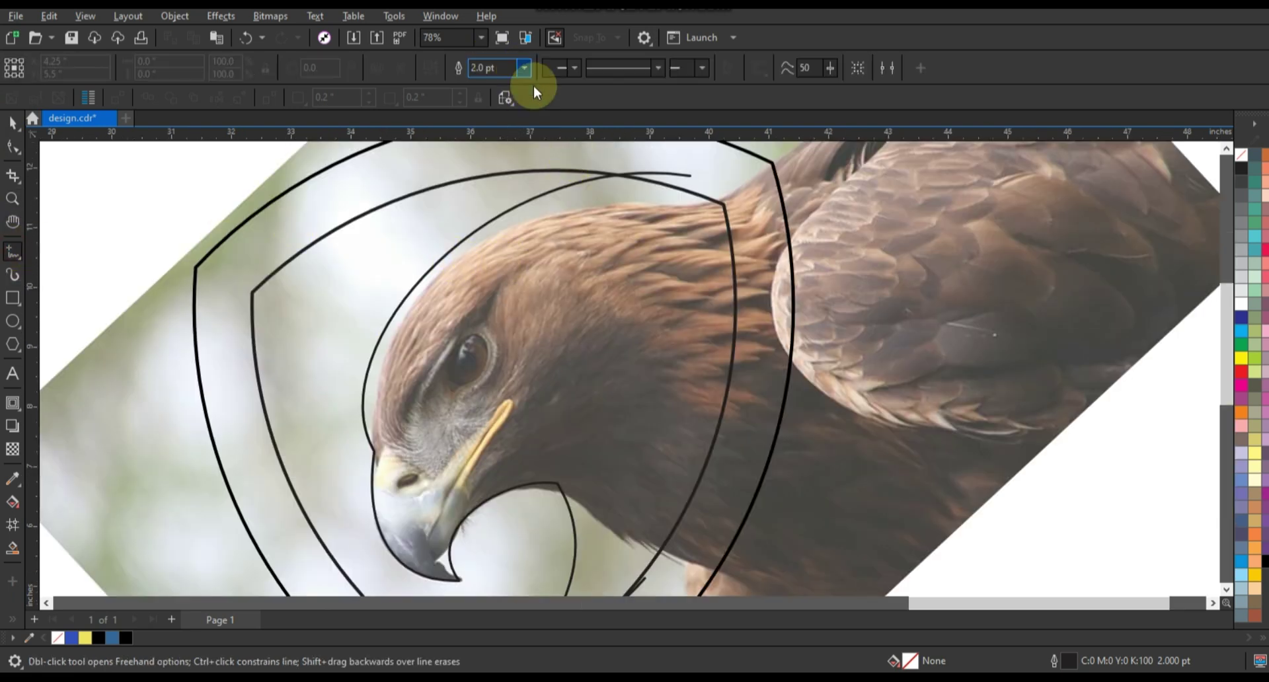
{"action": "left_click", "coordinate": [692, 219]}
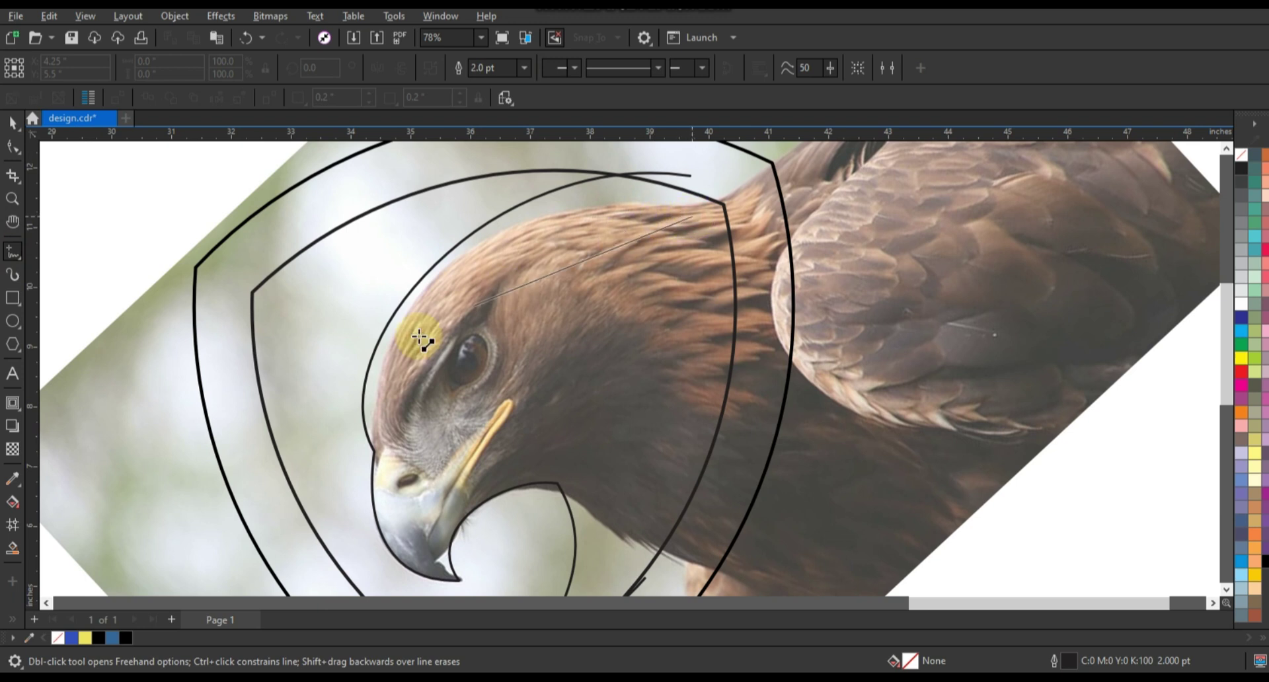
{"action": "left_click", "coordinate": [381, 395]}
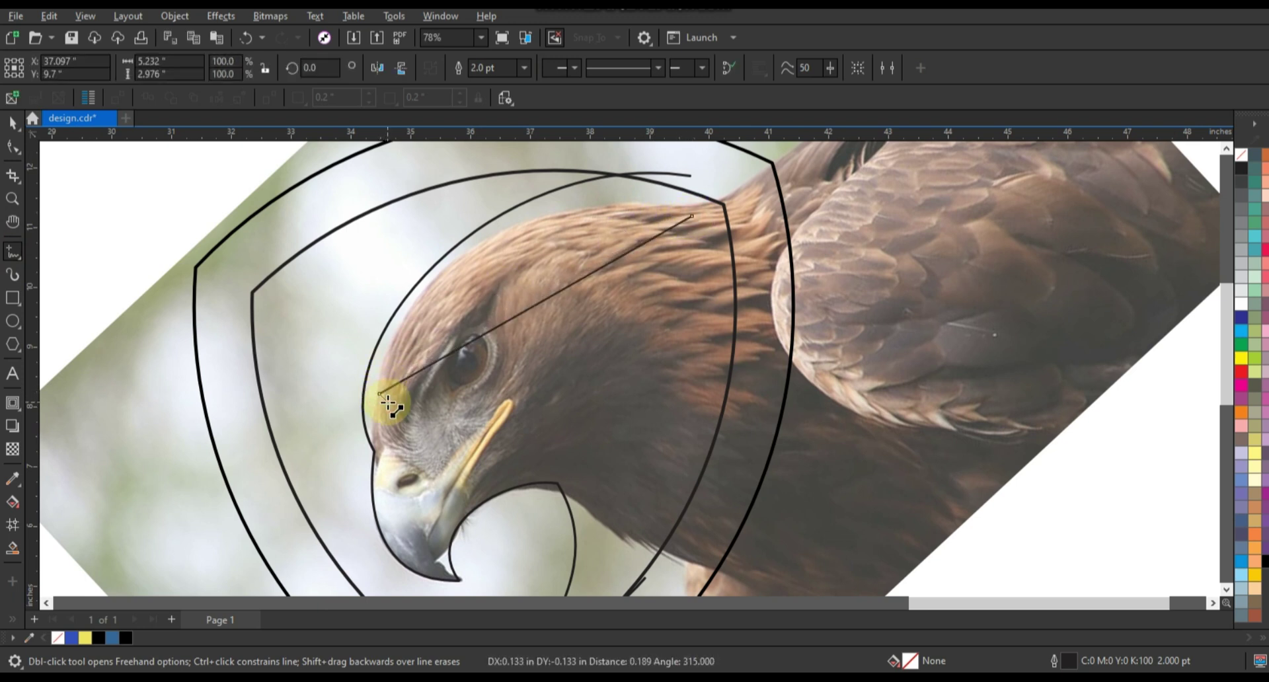
{"action": "left_click", "coordinate": [388, 402]}
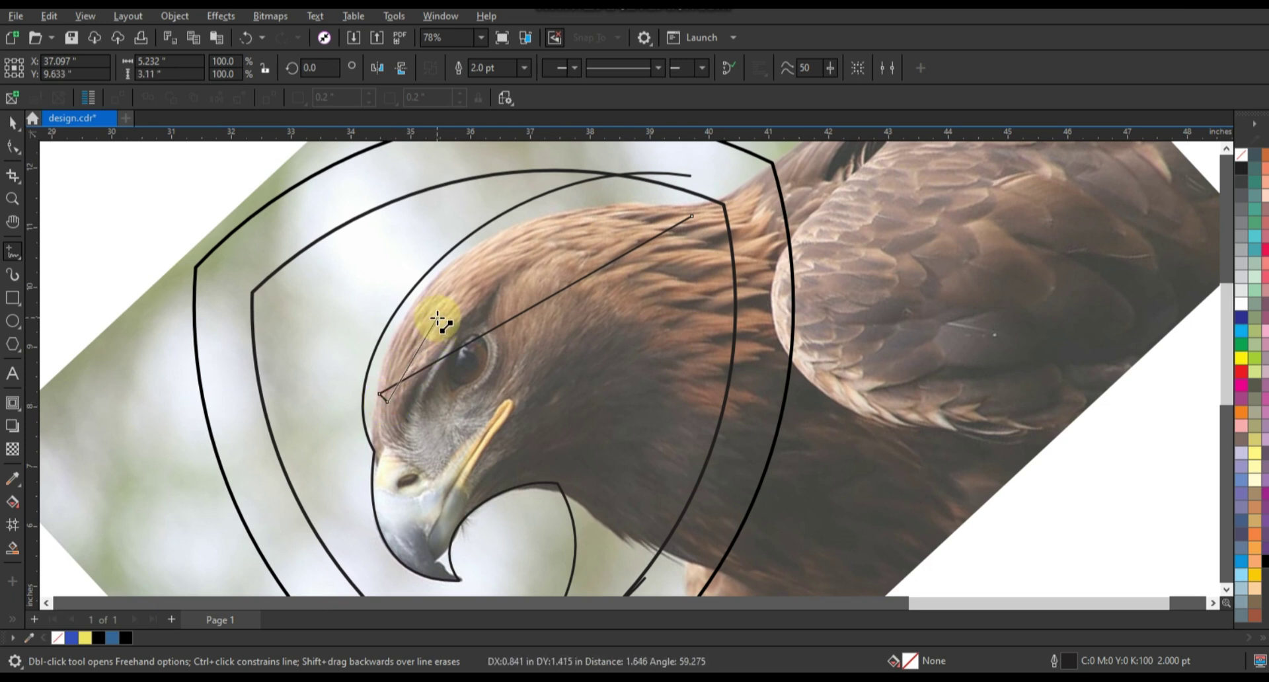
{"action": "left_click", "coordinate": [437, 319]}
{"action": "left_click", "coordinate": [389, 416]}
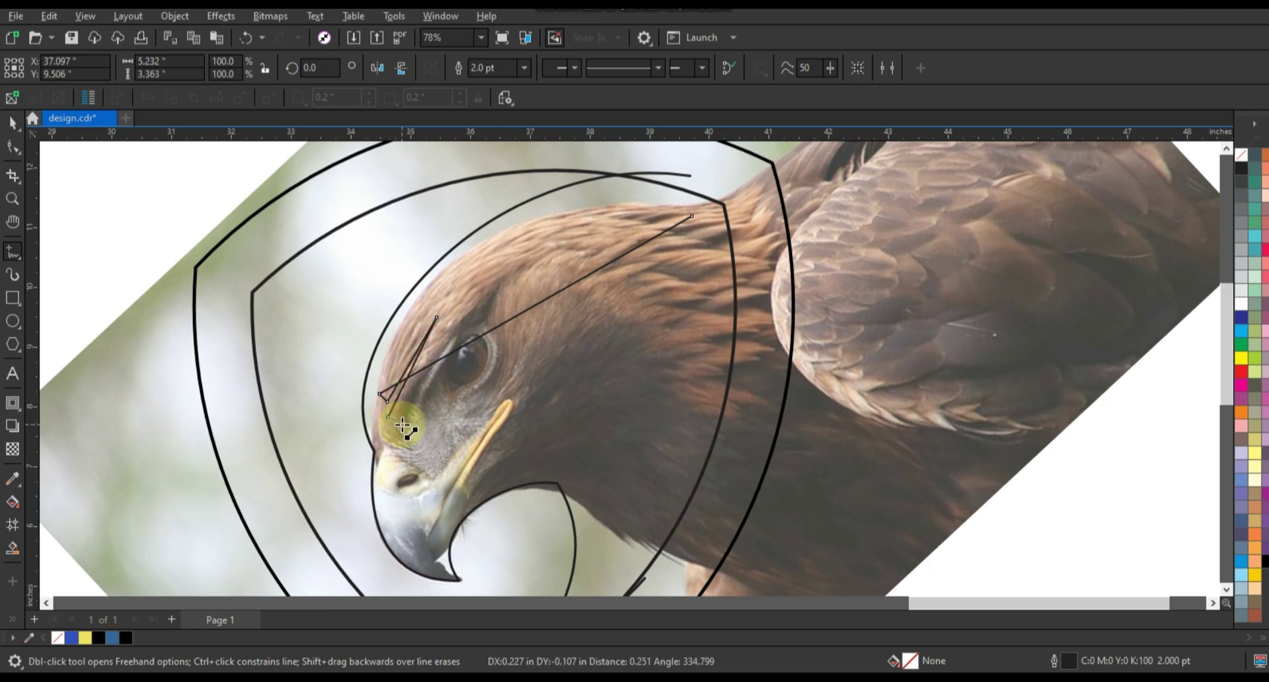
{"action": "left_click", "coordinate": [404, 427]}
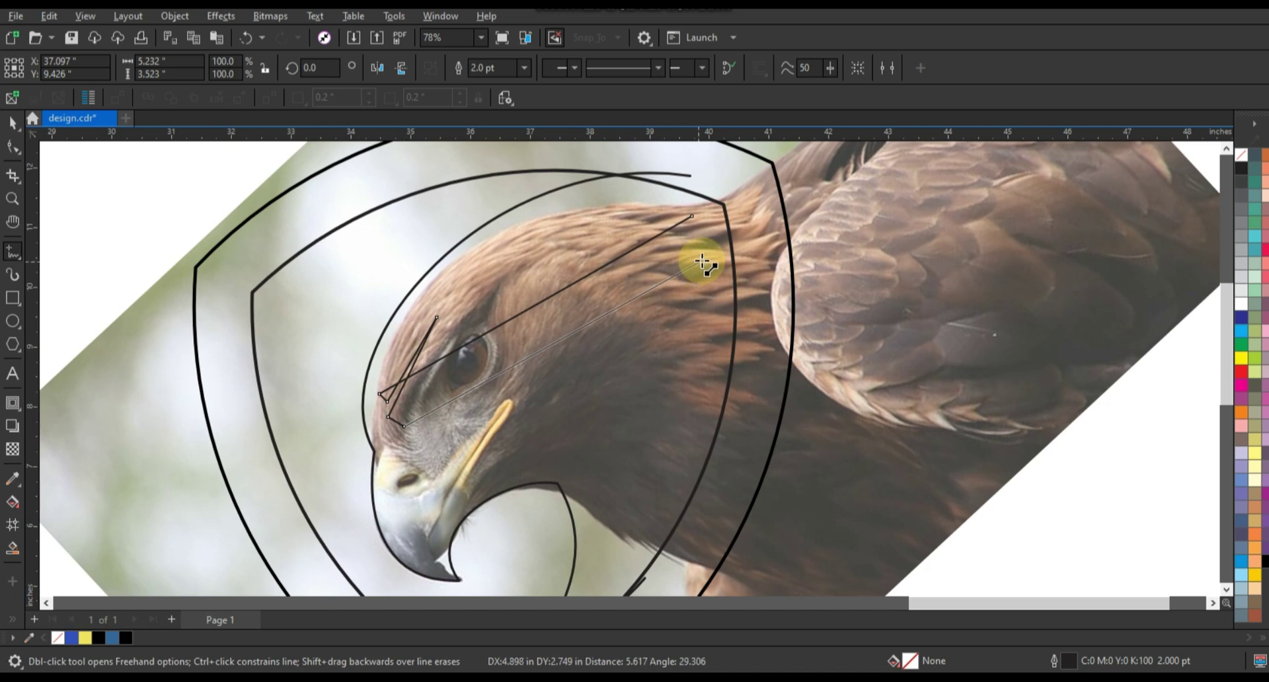
{"action": "left_click", "coordinate": [667, 247]}
{"action": "left_click", "coordinate": [587, 258]}
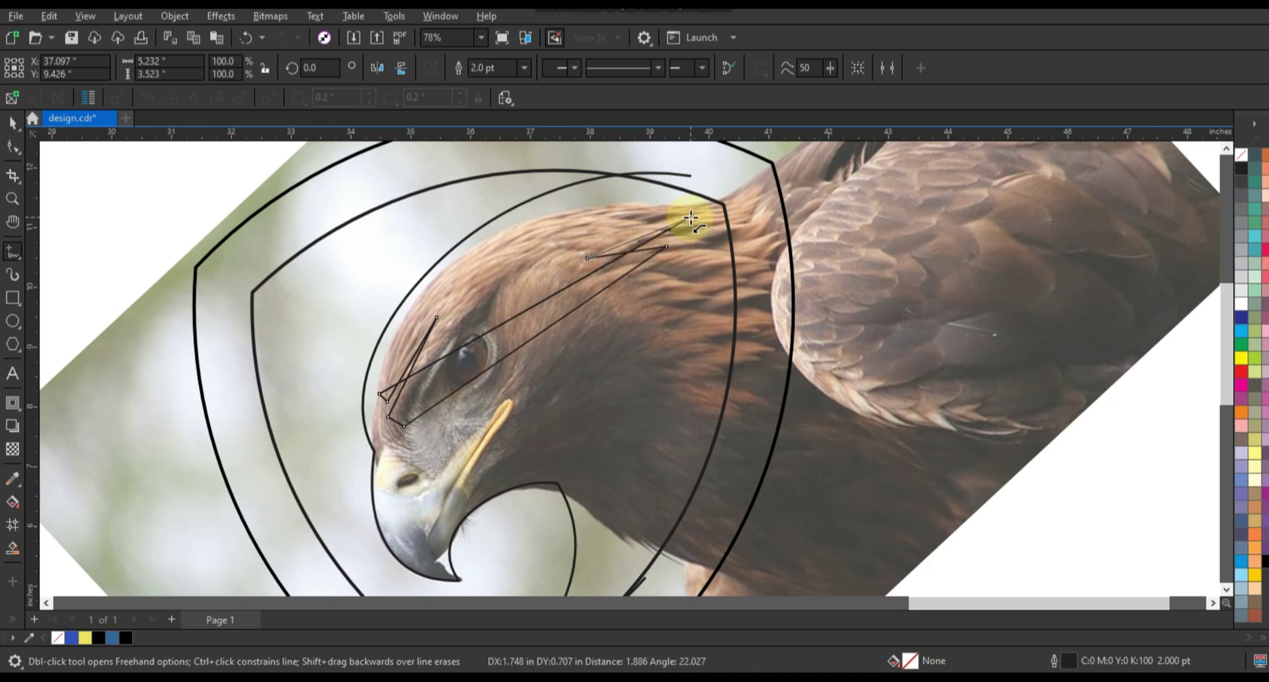
{"action": "double_click", "coordinate": [691, 217]}
Step: Bend the brow shape's top edge into a curve along the head
{"action": "left_click", "coordinate": [12, 147]}
{"action": "left_click_drag", "start_coordinate": [231, 174], "coordinate": [771, 444]}
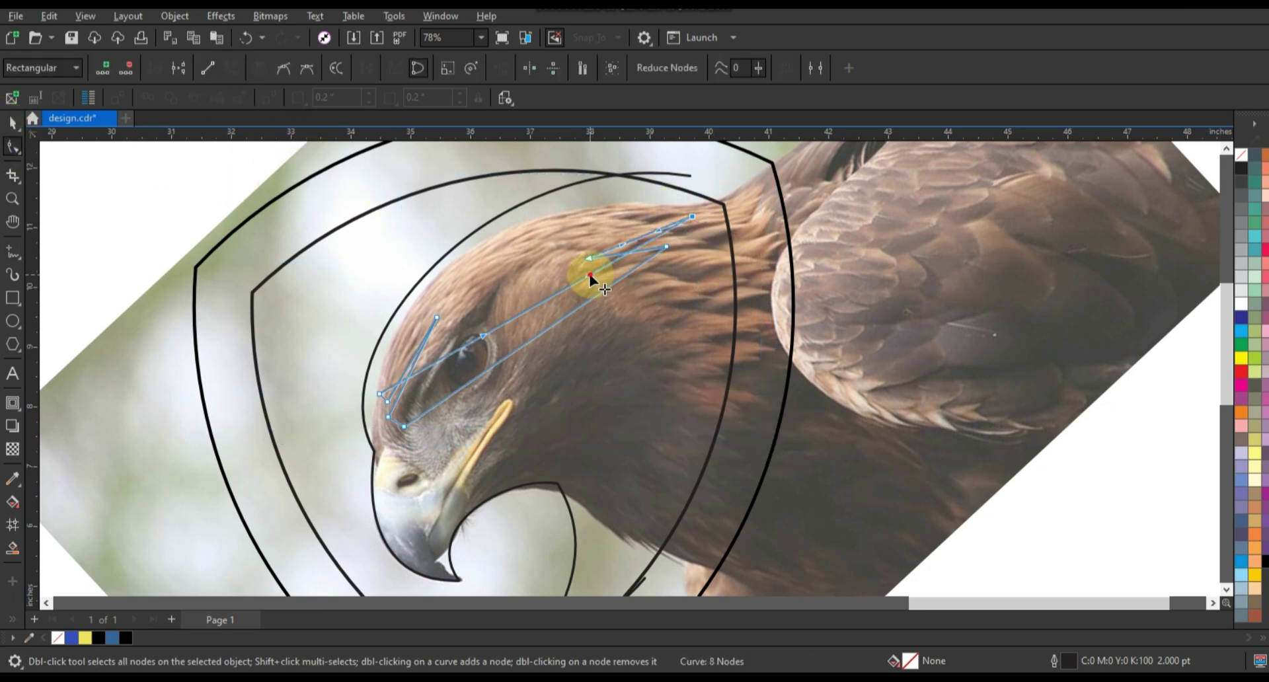
{"action": "mouse_move", "coordinate": [589, 274]}
{"action": "left_mouse_down"}
{"action": "mouse_move", "coordinate": [574, 223]}
{"action": "mouse_move", "coordinate": [457, 306]}
{"action": "mouse_move", "coordinate": [425, 249]}
{"action": "left_mouse_up"}
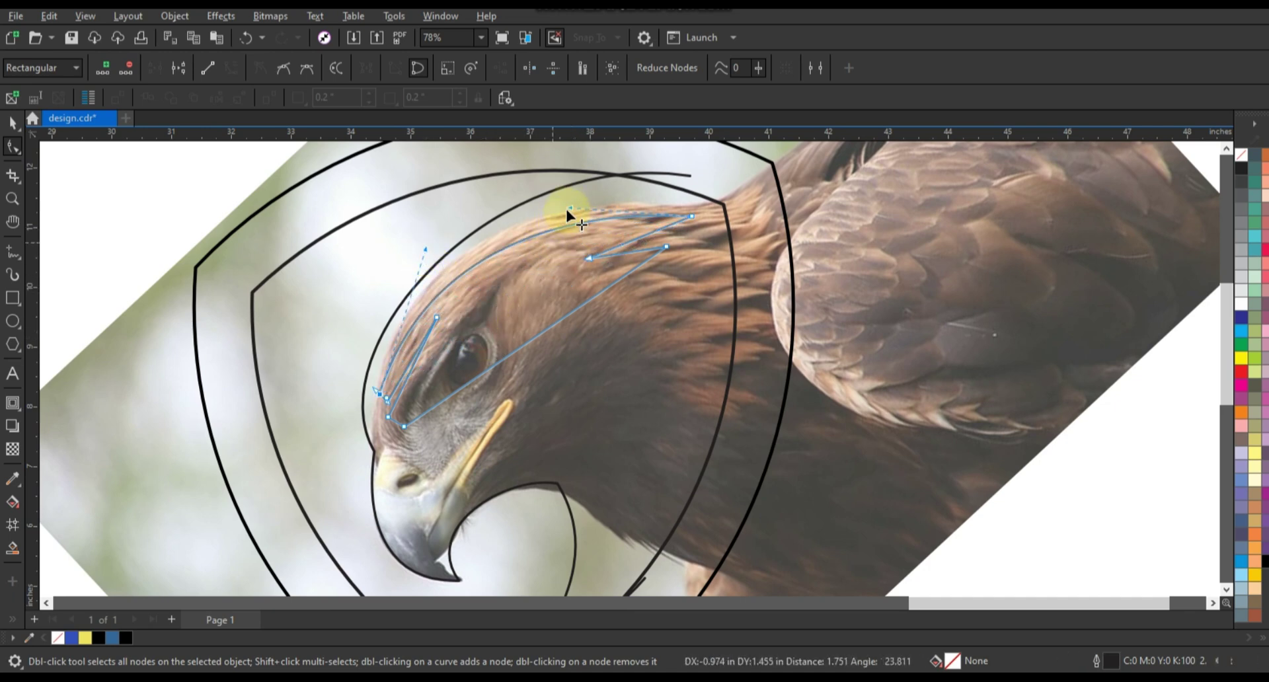
{"action": "left_click_drag", "start_coordinate": [567, 211], "coordinate": [566, 209]}
{"action": "left_click", "coordinate": [543, 213]}
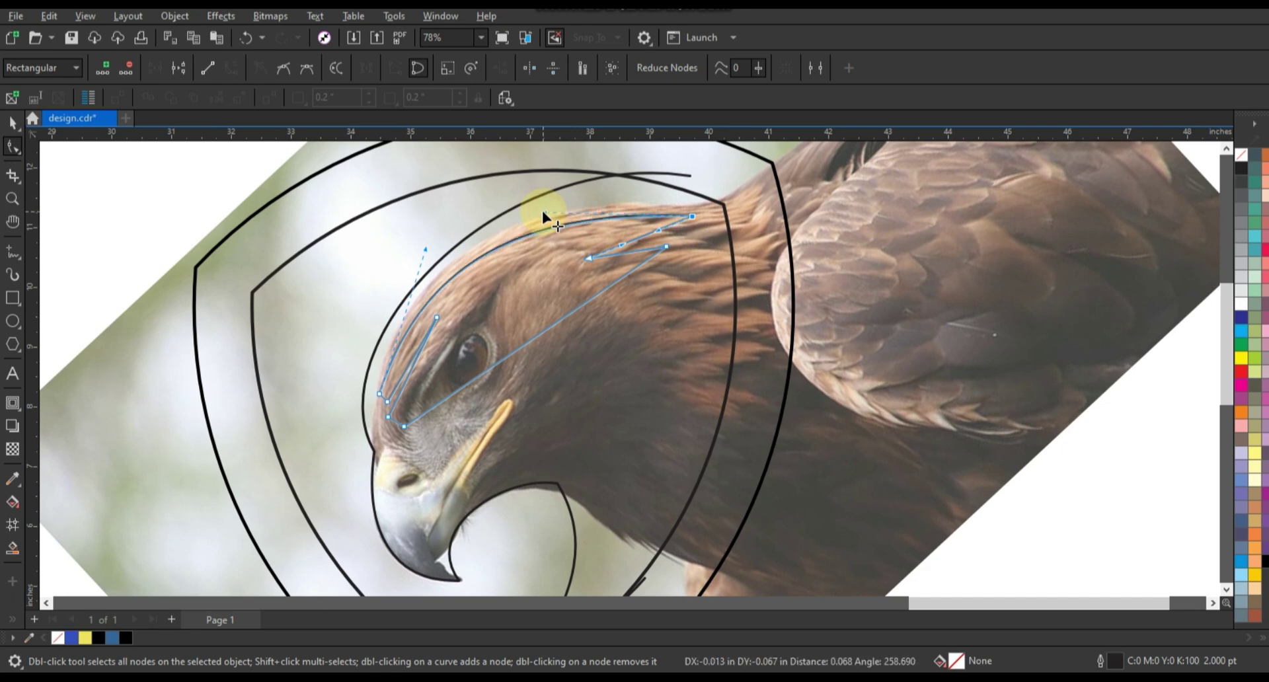
Step: Zoom in on the brow, curve the segment near the eye, and reposition the front-tip nodes
{"action": "left_click", "coordinate": [12, 198]}
{"action": "mouse_move", "coordinate": [275, 205]}
{"action": "left_mouse_down"}
{"action": "mouse_move", "coordinate": [805, 435]}
{"action": "mouse_move", "coordinate": [759, 396]}
{"action": "left_mouse_up"}
{"action": "left_click", "coordinate": [12, 147]}
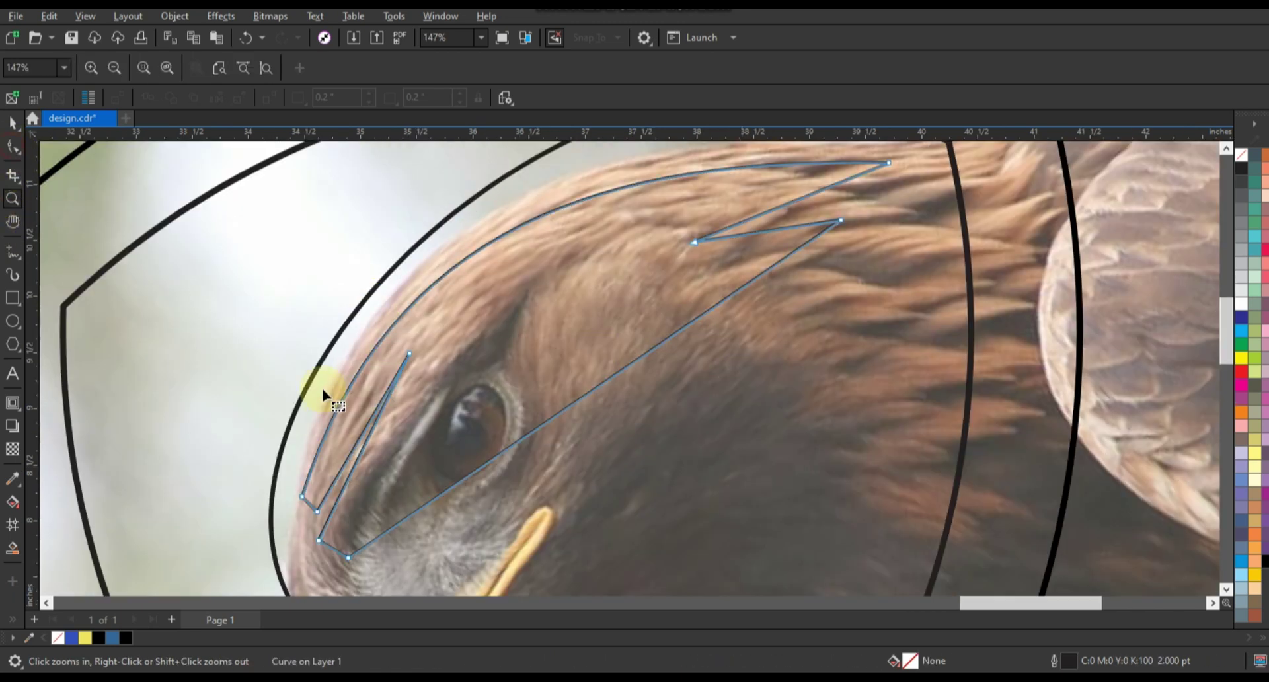
{"action": "key", "text": "F10"}
{"action": "left_click_drag", "start_coordinate": [357, 423], "coordinate": [348, 421]}
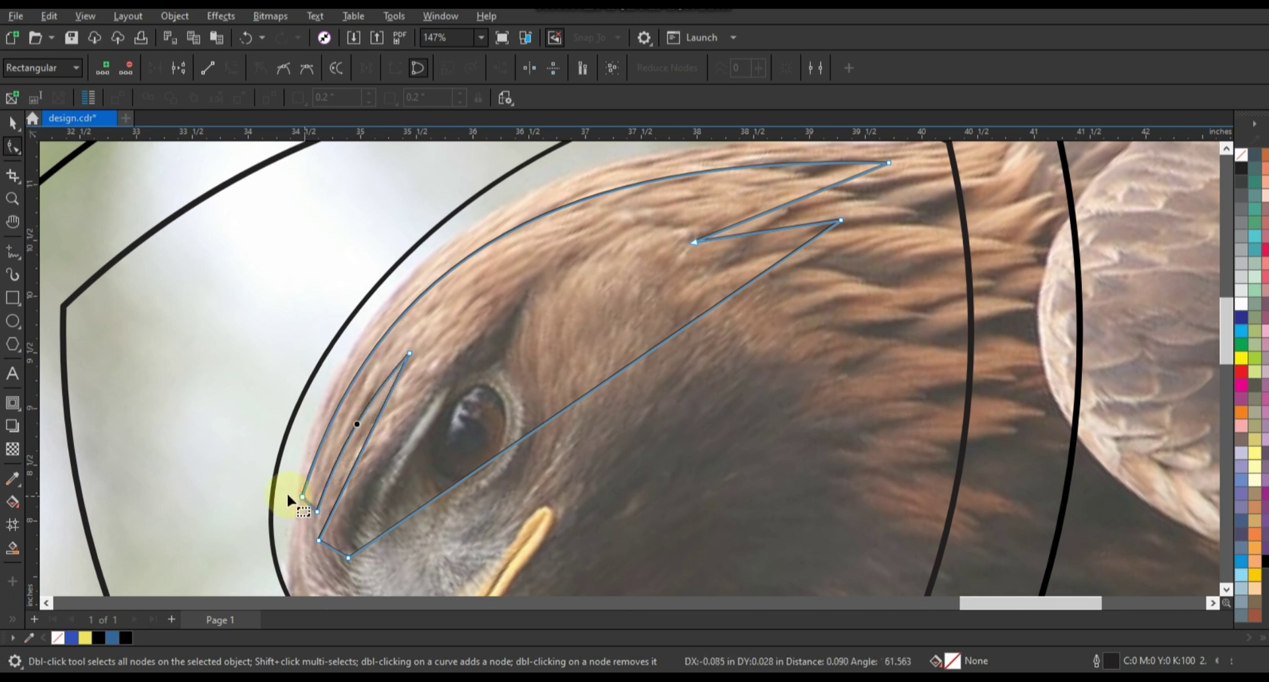
{"action": "mouse_move", "coordinate": [282, 478]}
{"action": "left_mouse_down"}
{"action": "mouse_move", "coordinate": [312, 520]}
{"action": "mouse_move", "coordinate": [296, 513]}
{"action": "left_mouse_up"}
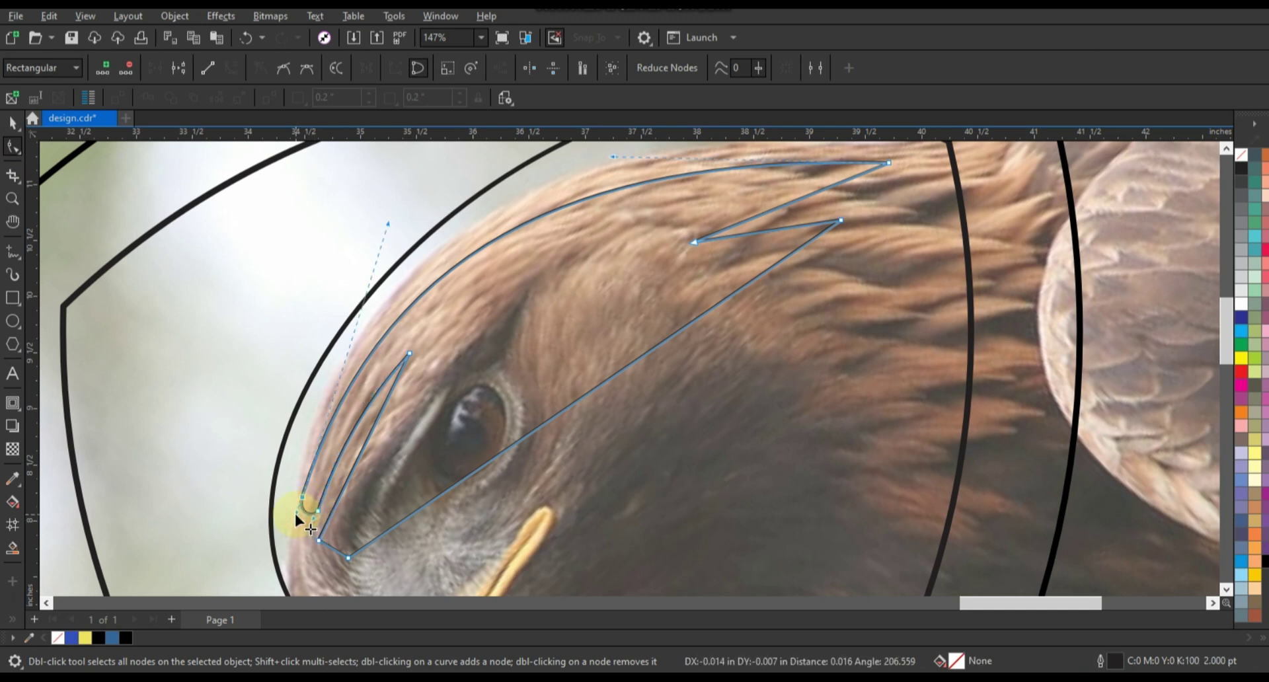
{"action": "mouse_move", "coordinate": [366, 457]}
{"action": "left_mouse_down"}
{"action": "mouse_move", "coordinate": [357, 453]}
{"action": "mouse_move", "coordinate": [329, 554]}
{"action": "mouse_move", "coordinate": [316, 560]}
{"action": "mouse_move", "coordinate": [334, 570]}
{"action": "left_mouse_up"}
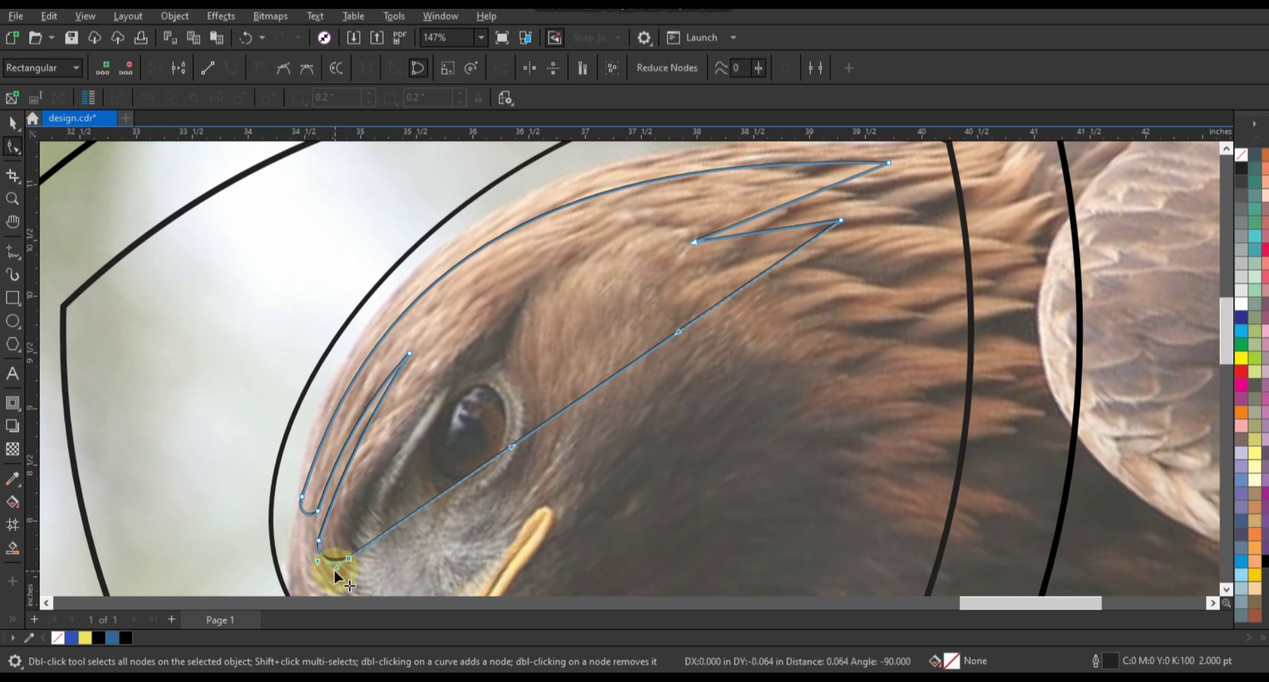
Step: Curve the brow's long lower edge up over the eye, then reframe the view on the head
{"action": "left_click", "coordinate": [510, 446]}
{"action": "left_click_drag", "start_coordinate": [510, 447], "coordinate": [425, 312]}
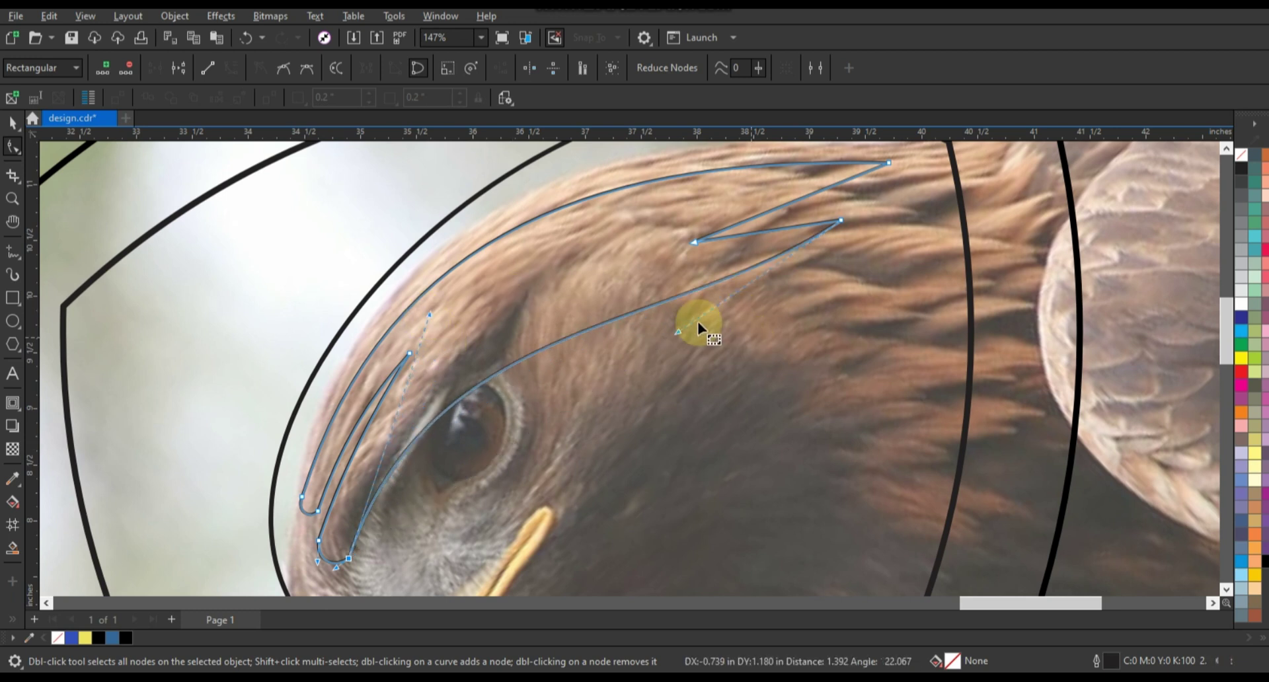
{"action": "mouse_move", "coordinate": [460, 369]}
{"action": "left_mouse_down"}
{"action": "mouse_move", "coordinate": [416, 318]}
{"action": "mouse_move", "coordinate": [426, 306]}
{"action": "left_mouse_up"}
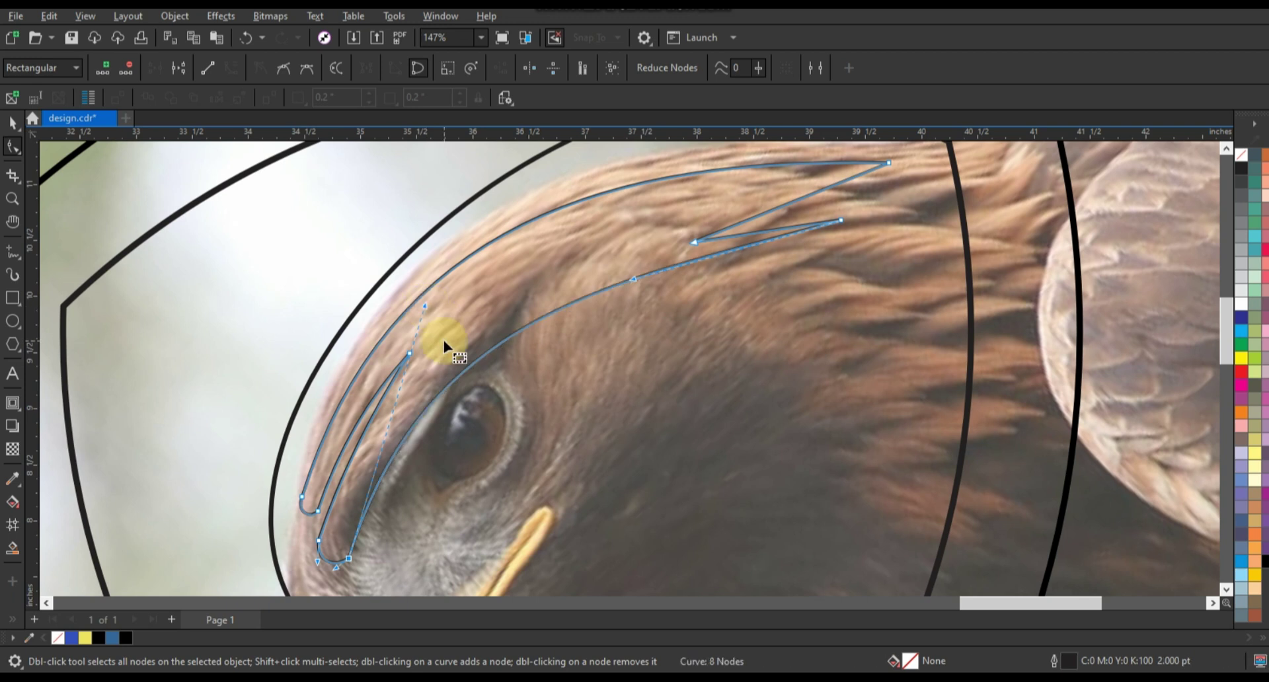
{"action": "scroll", "coordinate": [442, 337], "scroll_direction": "down", "scroll_amount": 2}
{"action": "left_click", "coordinate": [12, 198]}
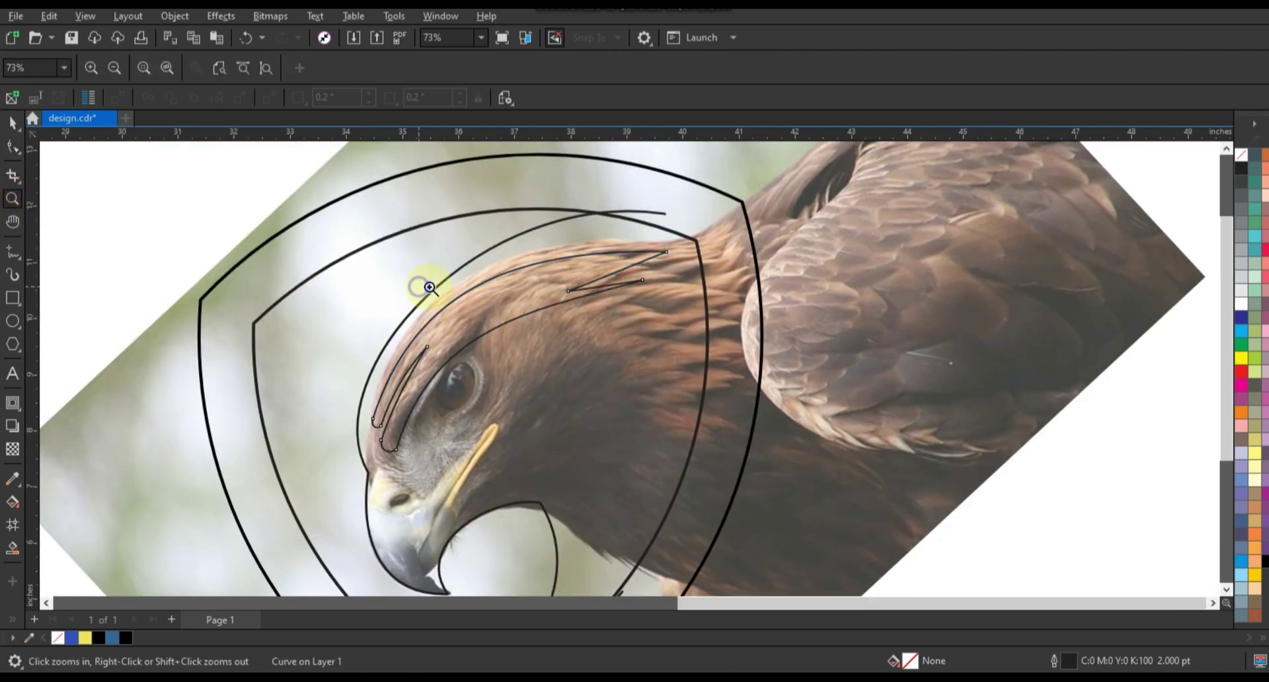
{"action": "right_click", "coordinate": [430, 287]}
{"action": "left_click_drag", "start_coordinate": [369, 308], "coordinate": [844, 502]}
{"action": "left_click_drag", "start_coordinate": [279, 277], "coordinate": [872, 564]}
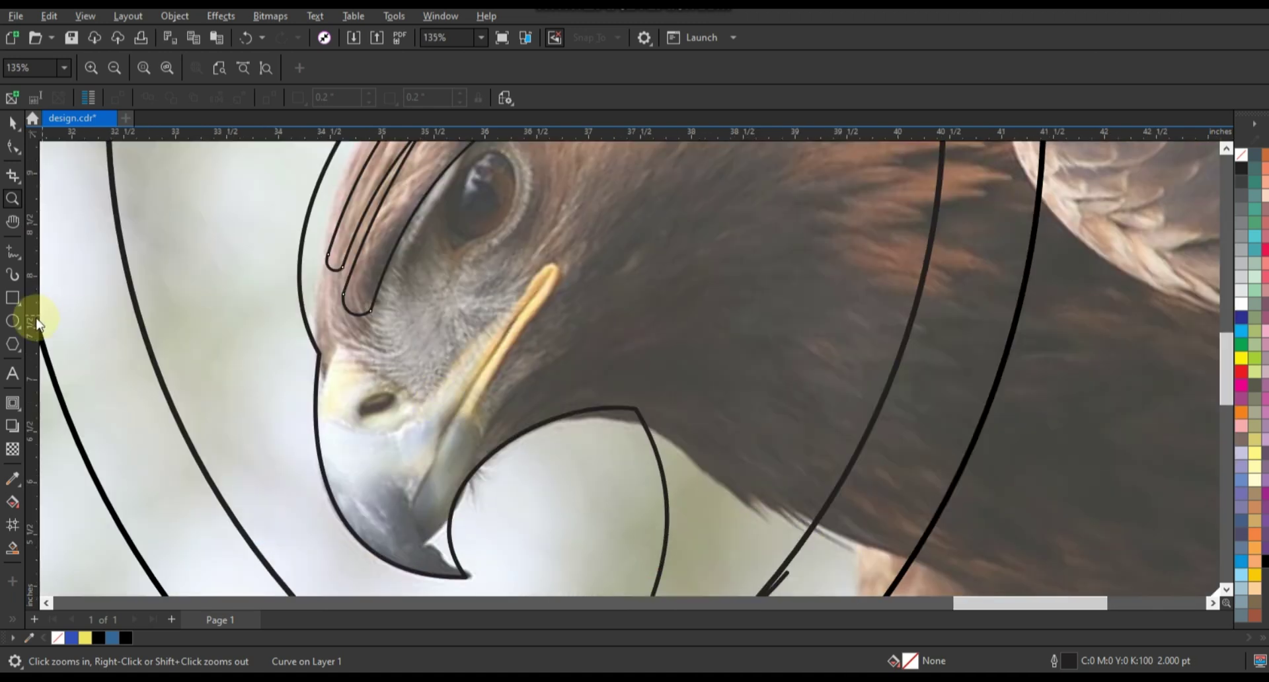
{"action": "left_click", "coordinate": [13, 252]}
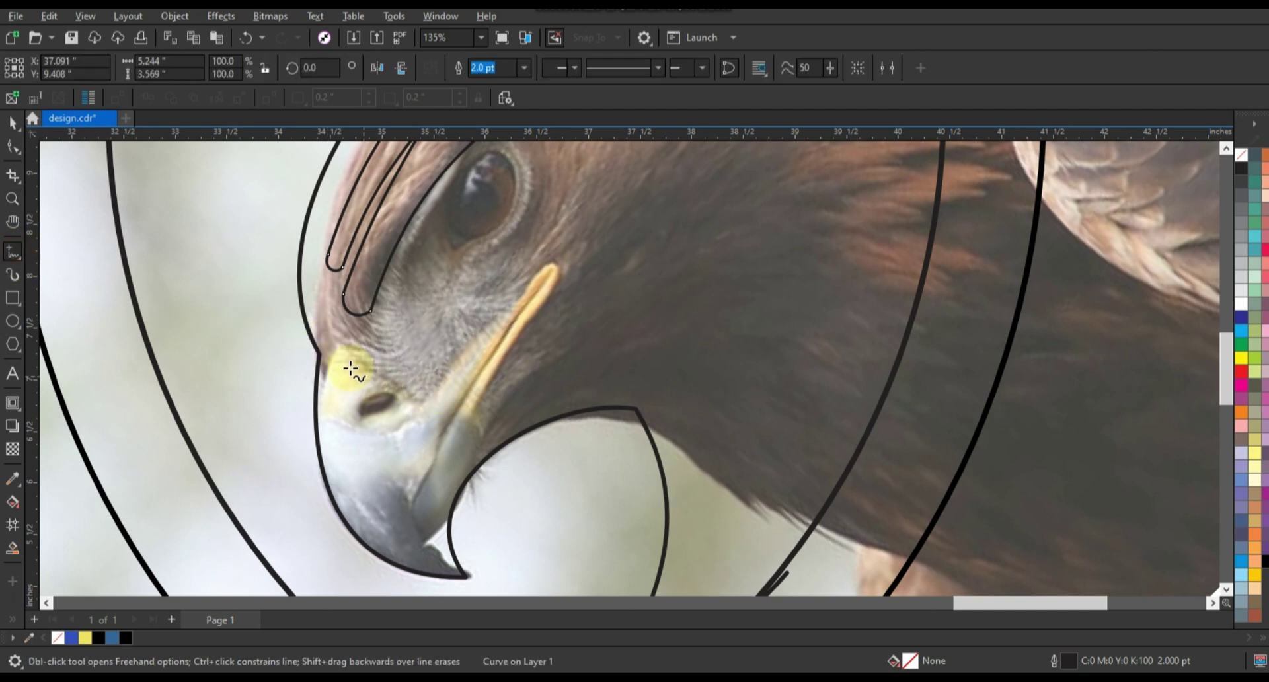
Step: Draw a closed triangle from the brow corner to the beak tip over the upper beak
{"action": "left_click", "coordinate": [337, 343]}
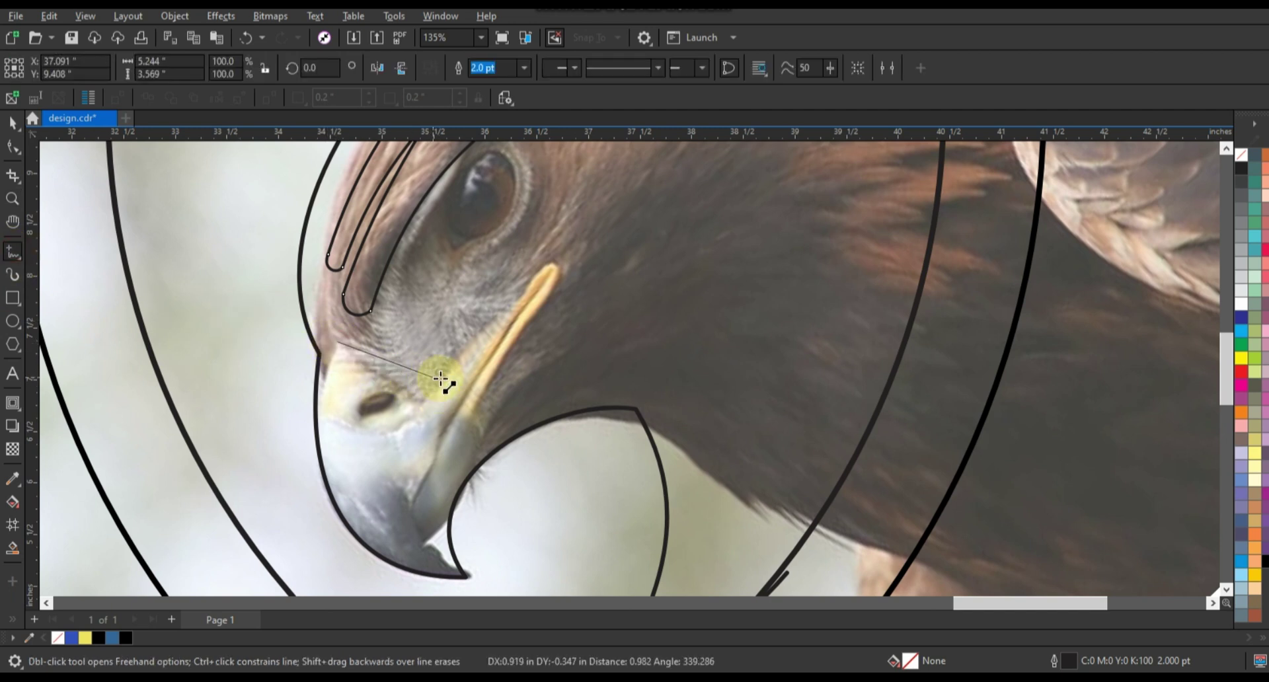
{"action": "left_click", "coordinate": [467, 363]}
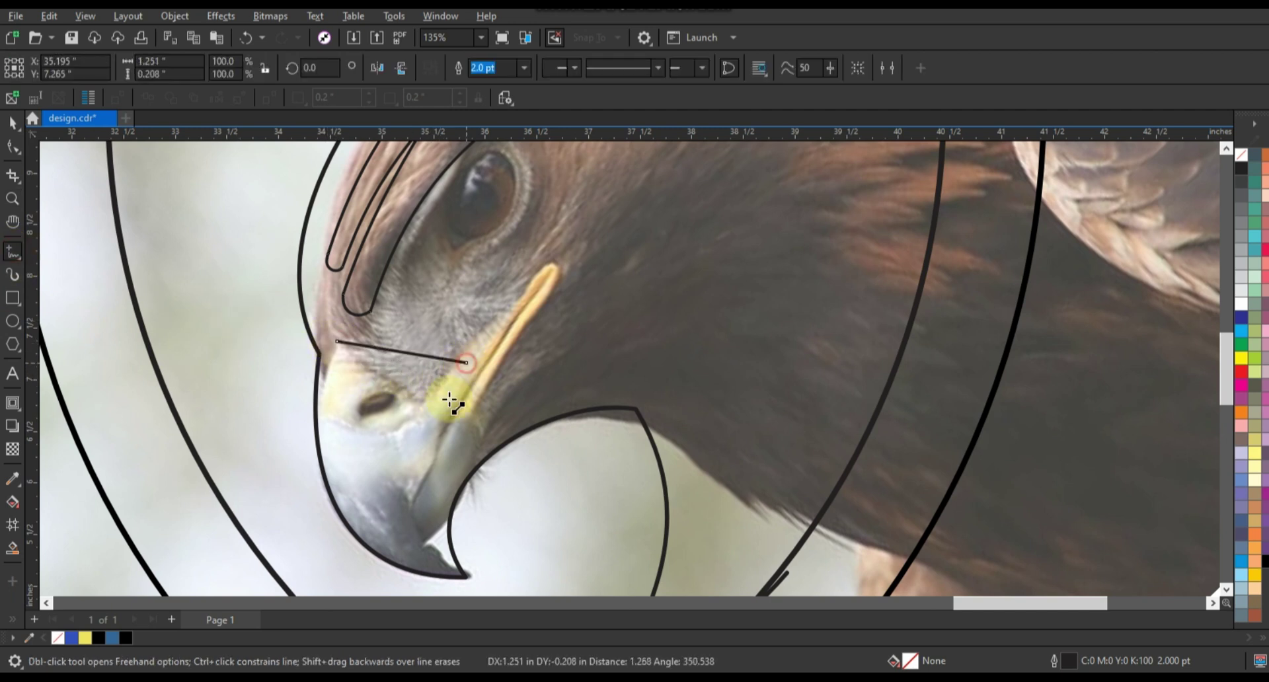
{"action": "left_click", "coordinate": [433, 569]}
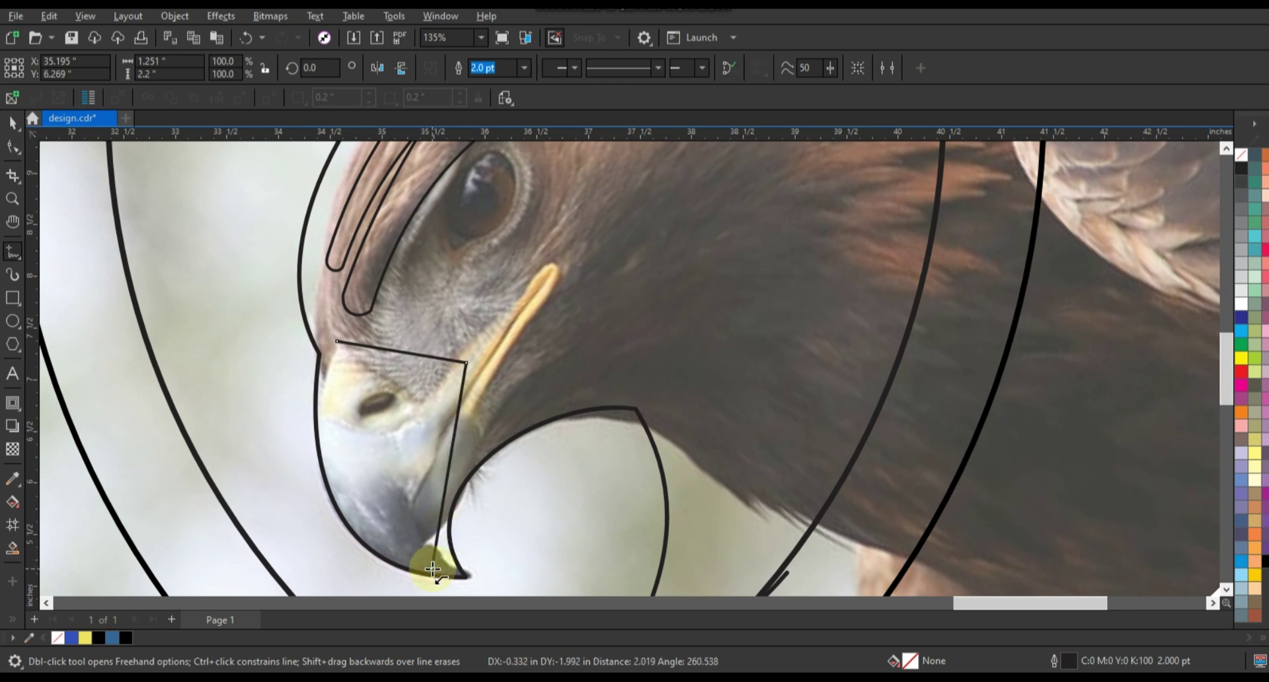
{"action": "left_click", "coordinate": [338, 342]}
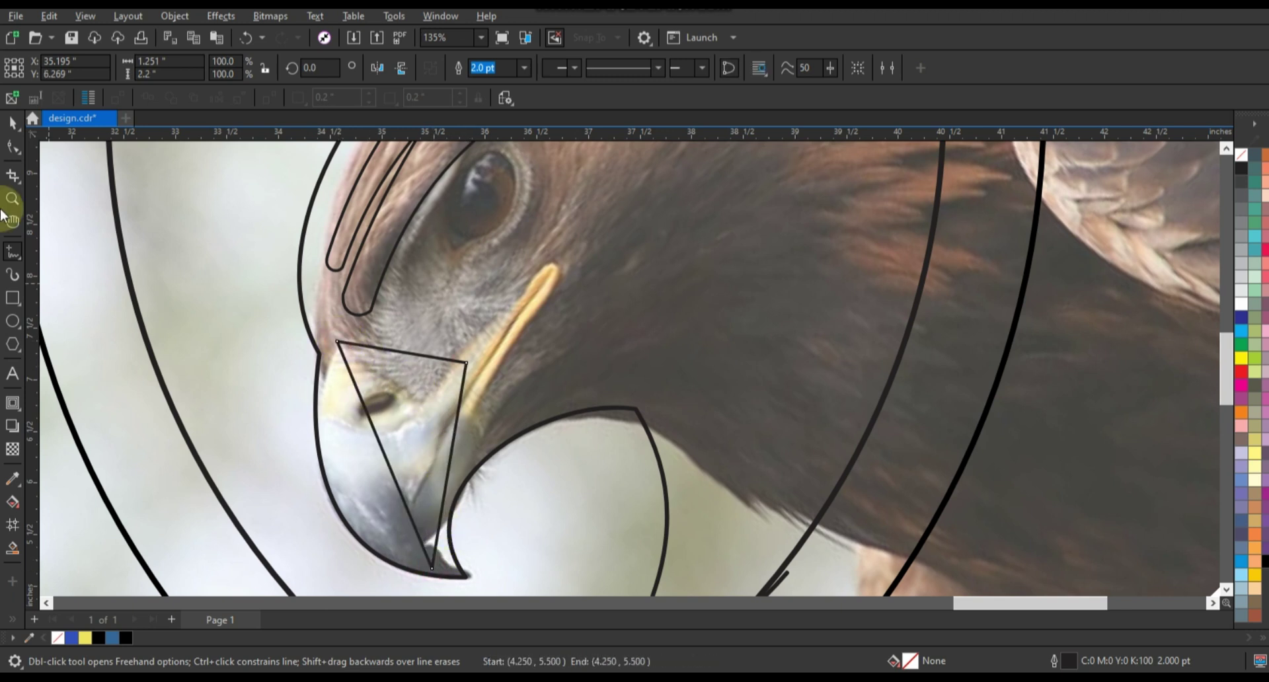
Step: Convert the triangle to curves and bend its three sides to follow the beak's outline
{"action": "left_click", "coordinate": [13, 146]}
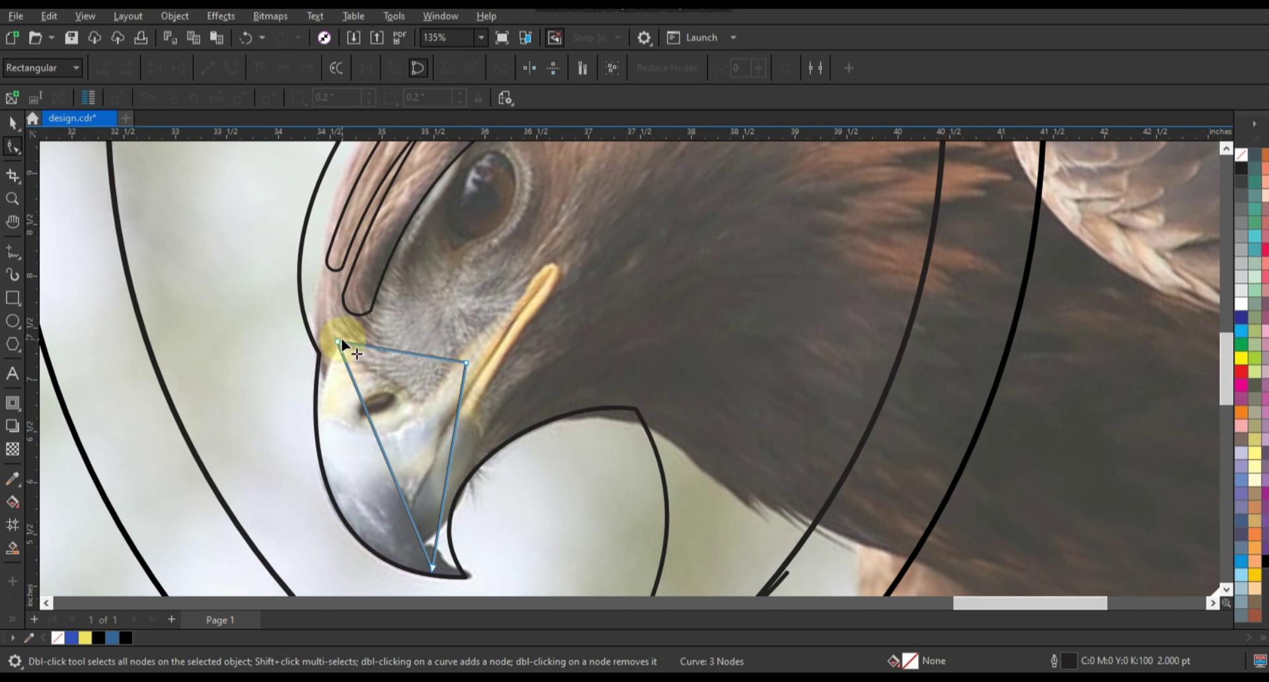
{"action": "left_click", "coordinate": [336, 343]}
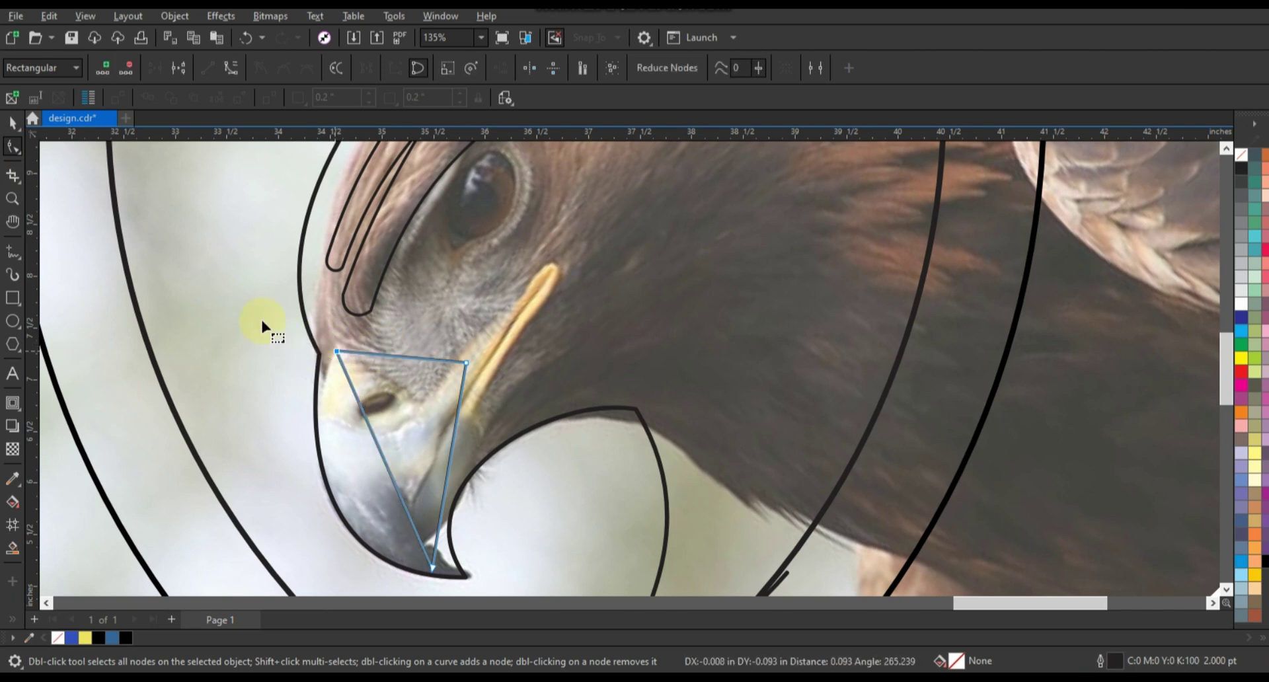
{"action": "left_click_drag", "start_coordinate": [261, 317], "coordinate": [518, 571]}
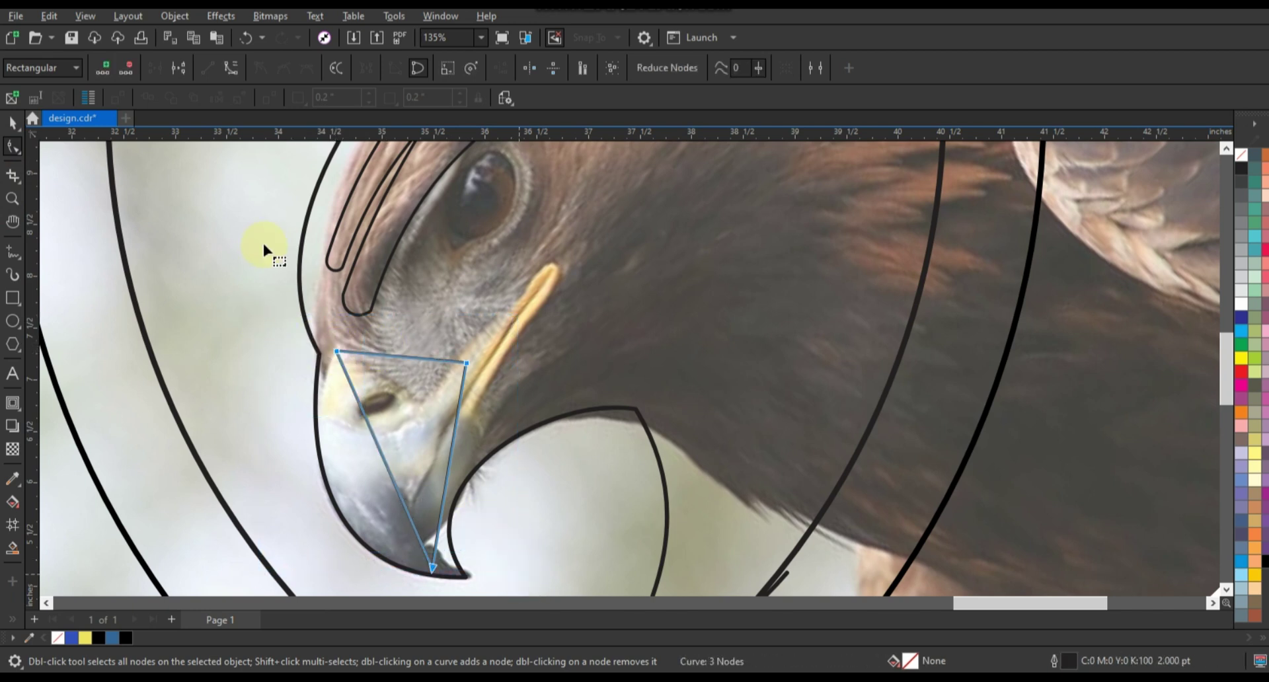
{"action": "left_click", "coordinate": [232, 71]}
{"action": "left_click_drag", "start_coordinate": [396, 480], "coordinate": [349, 507]}
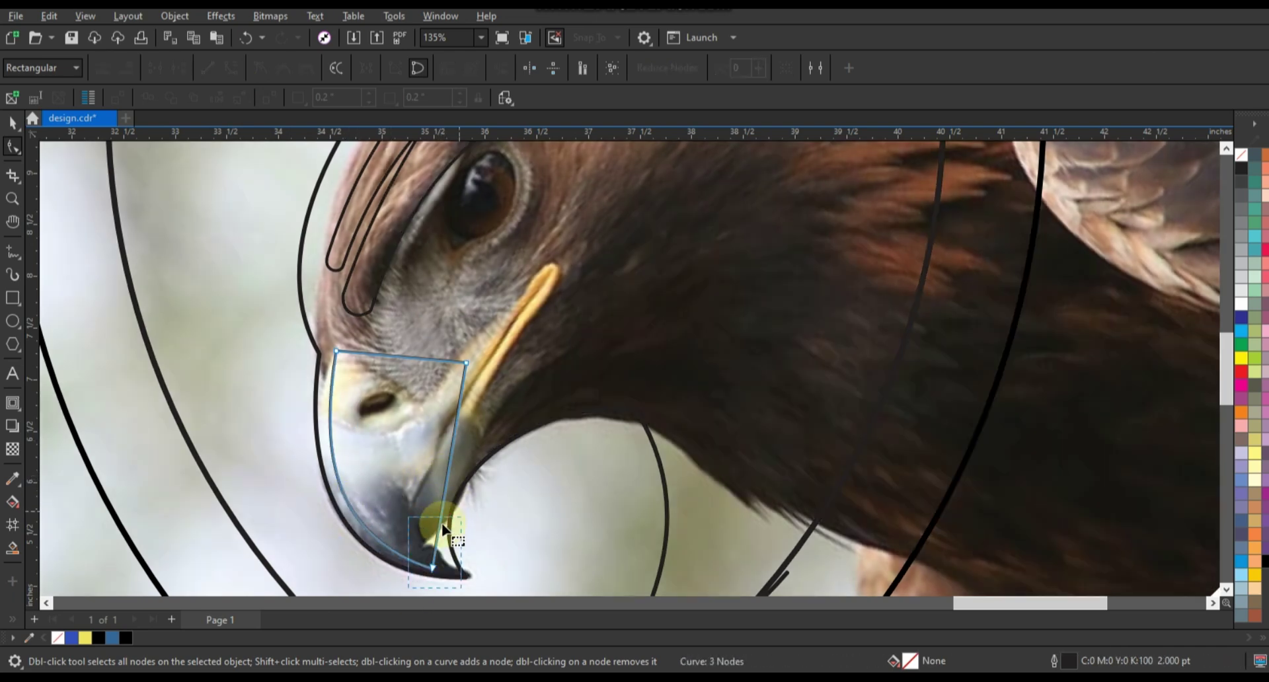
{"action": "left_click", "coordinate": [440, 519]}
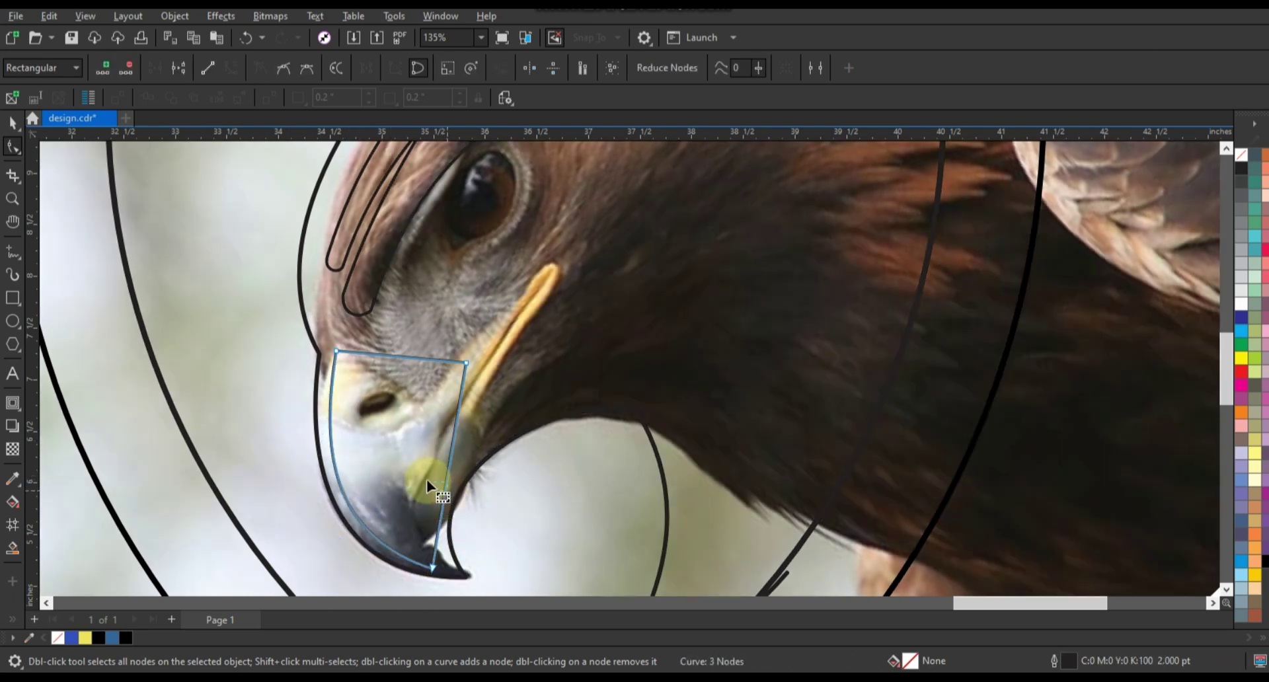
{"action": "left_click_drag", "start_coordinate": [445, 479], "coordinate": [406, 469]}
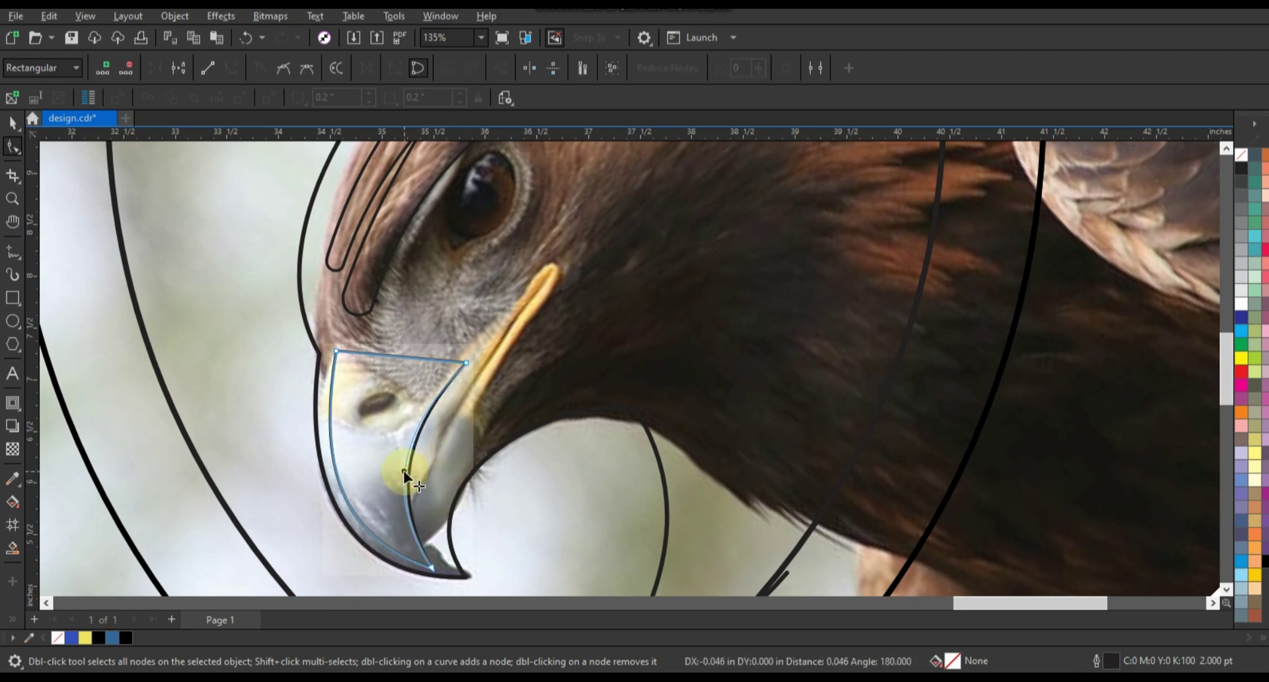
{"action": "left_click", "coordinate": [466, 363]}
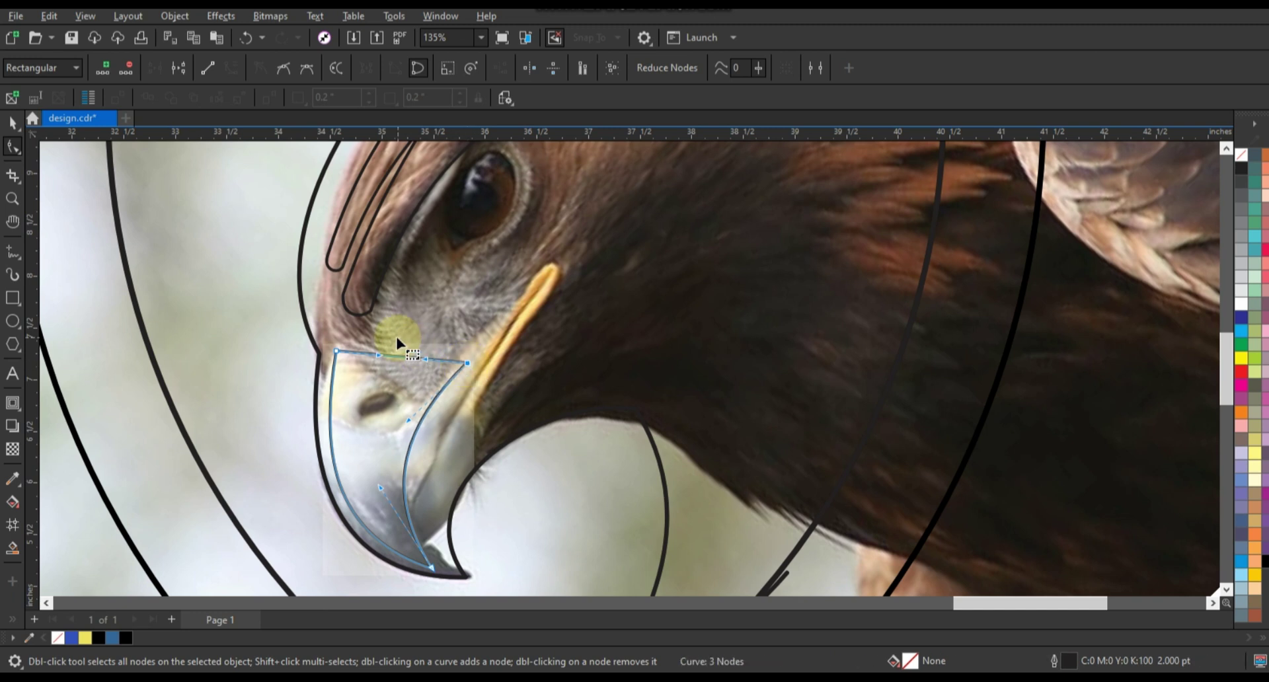
{"action": "mouse_move", "coordinate": [424, 357]}
{"action": "left_mouse_down"}
{"action": "mouse_move", "coordinate": [380, 364]}
{"action": "mouse_move", "coordinate": [428, 344]}
{"action": "mouse_move", "coordinate": [380, 366]}
{"action": "left_mouse_up"}
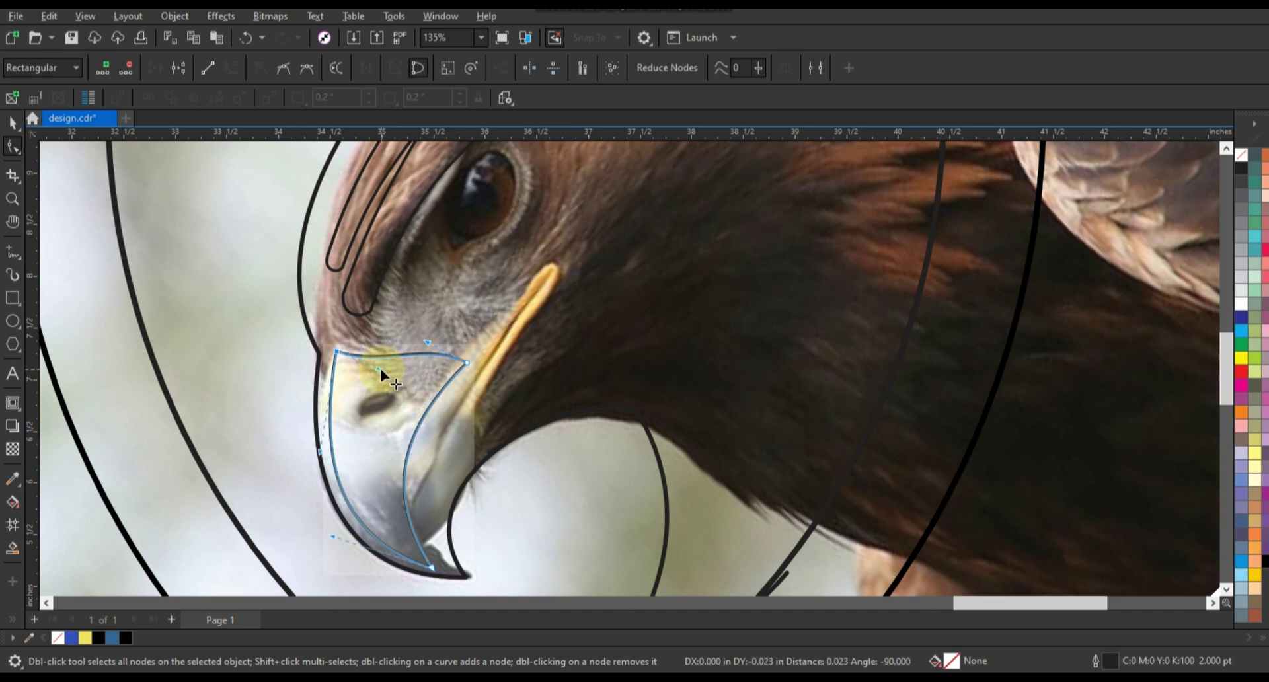
{"action": "left_click", "coordinate": [13, 253]}
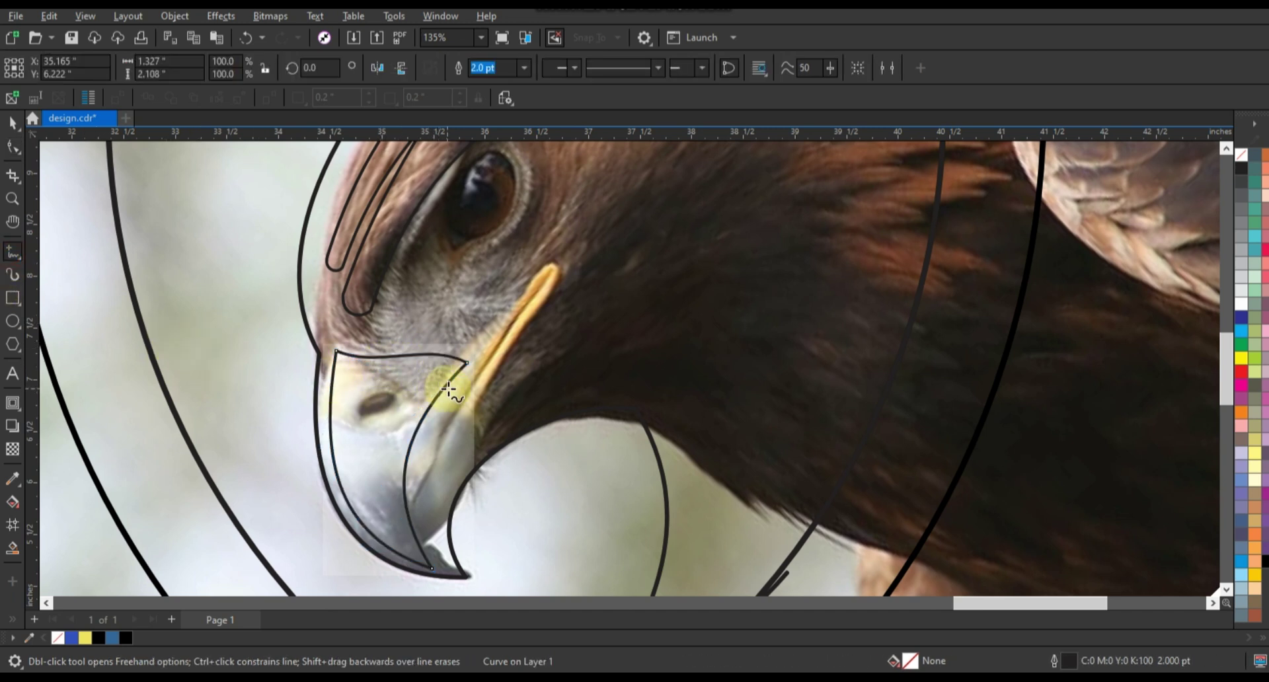
Step: Draw a closed triangle from the beak's top corner, below the yellow stripe, to the beak tip
{"action": "left_click", "coordinate": [469, 375]}
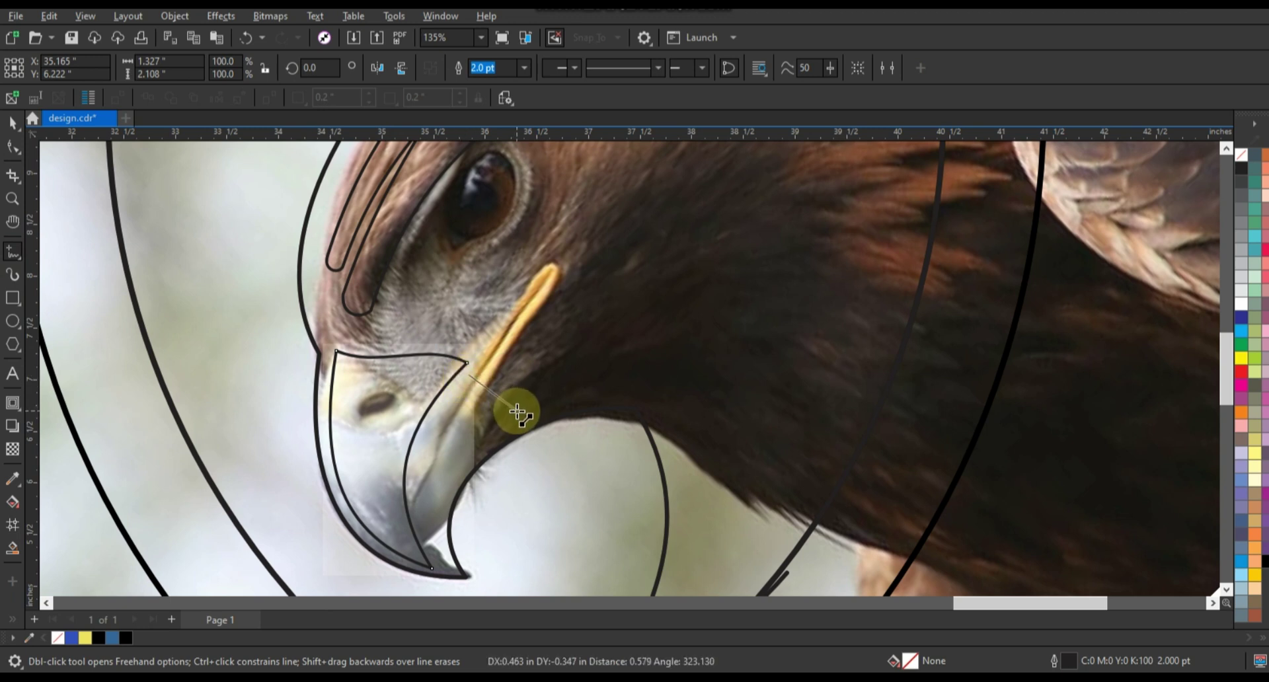
{"action": "double_click", "coordinate": [517, 412]}
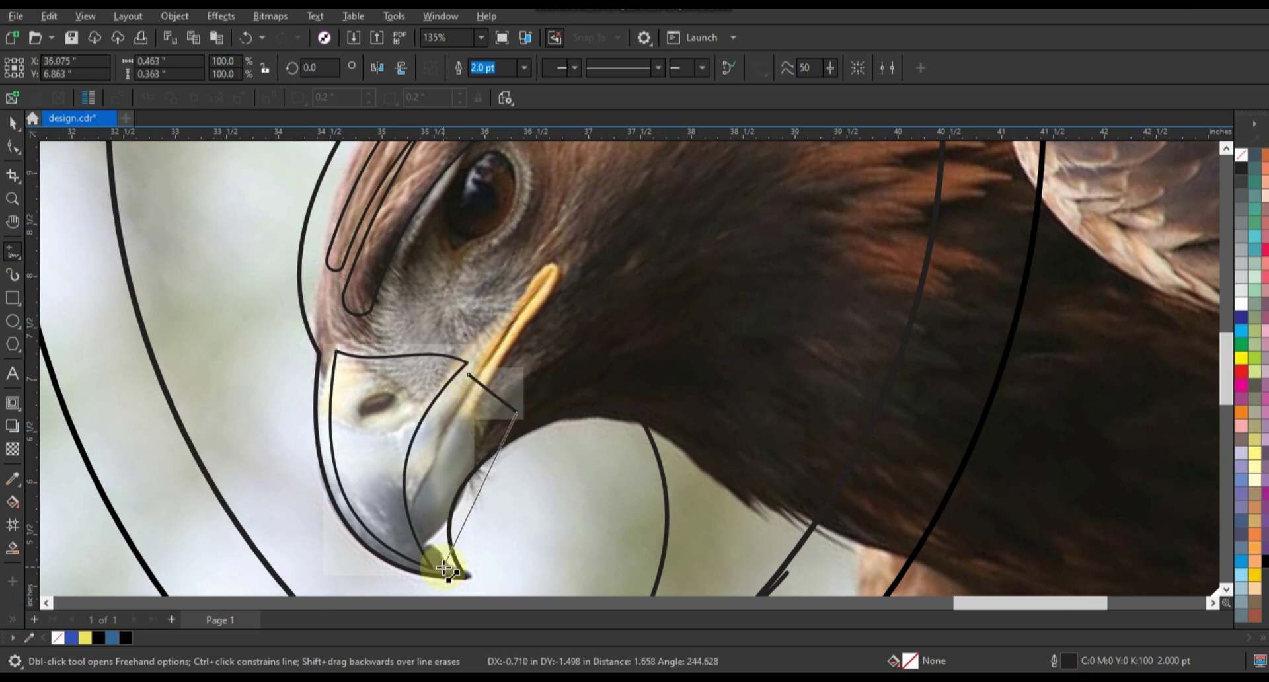
{"action": "left_click", "coordinate": [446, 567]}
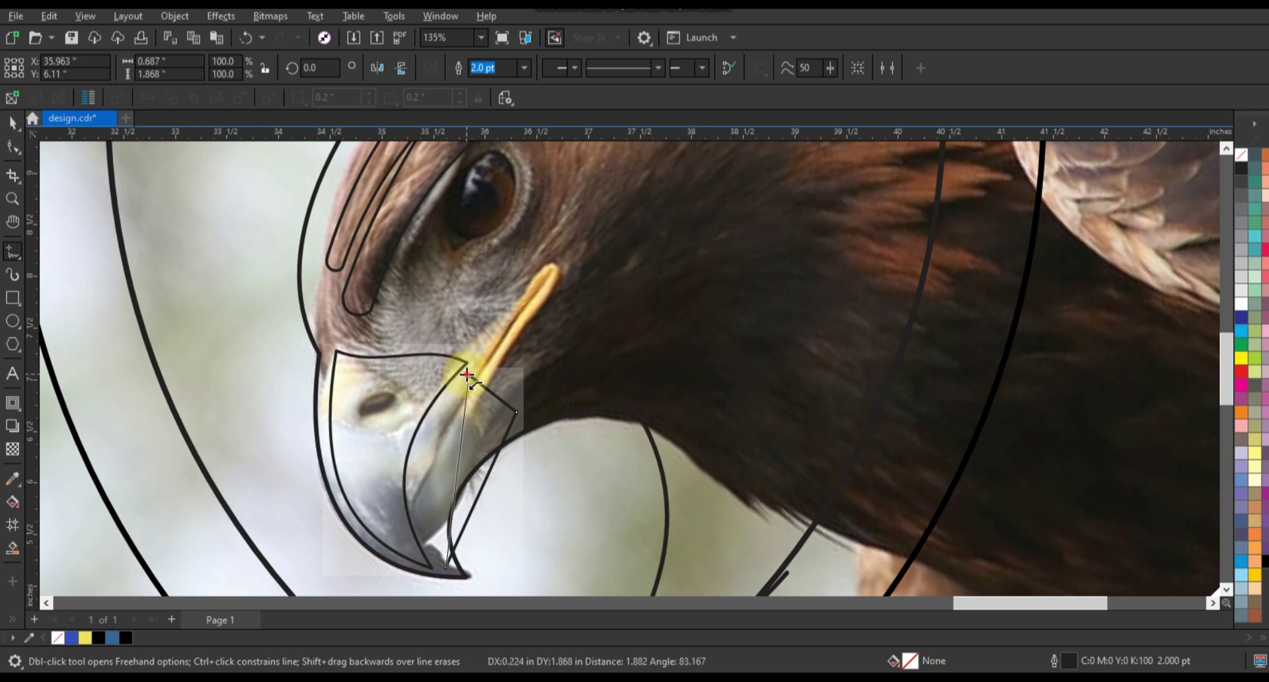
{"action": "left_click", "coordinate": [468, 375]}
Step: Bend the triangle's left side and move its right and top corners to match the beak edge
{"action": "left_click", "coordinate": [12, 146]}
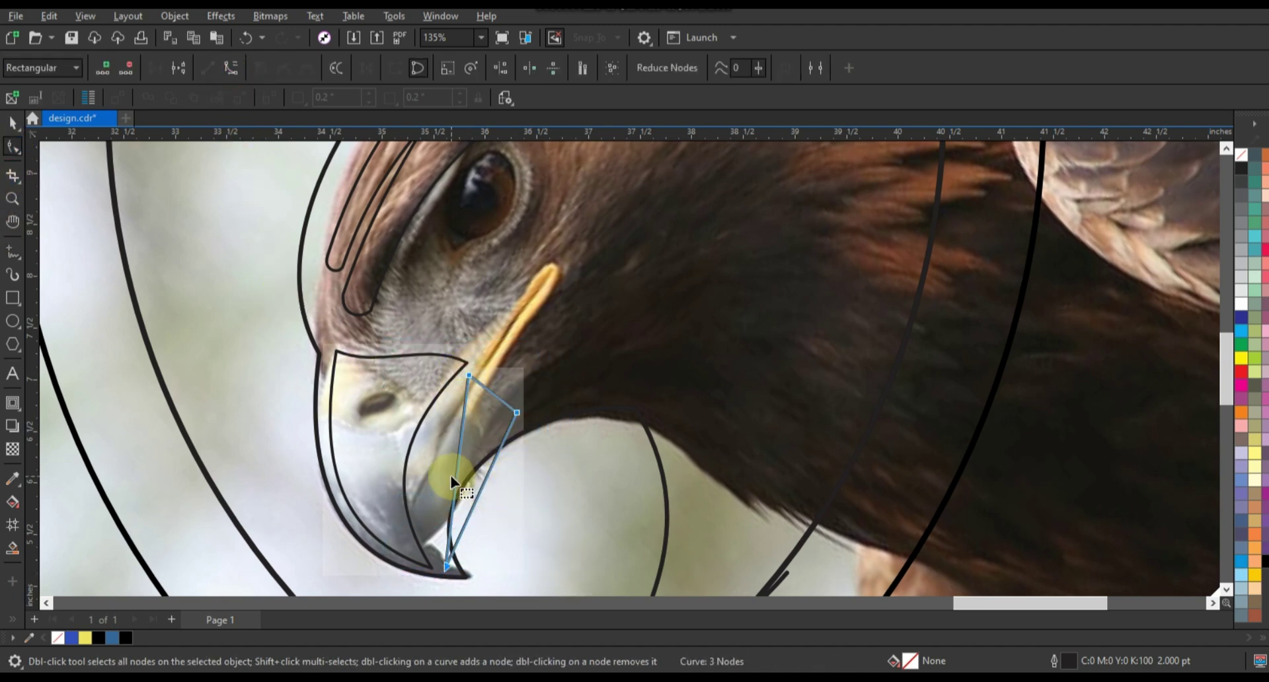
{"action": "mouse_move", "coordinate": [455, 480]}
{"action": "left_mouse_down"}
{"action": "mouse_move", "coordinate": [417, 482]}
{"action": "mouse_move", "coordinate": [447, 474]}
{"action": "left_mouse_up"}
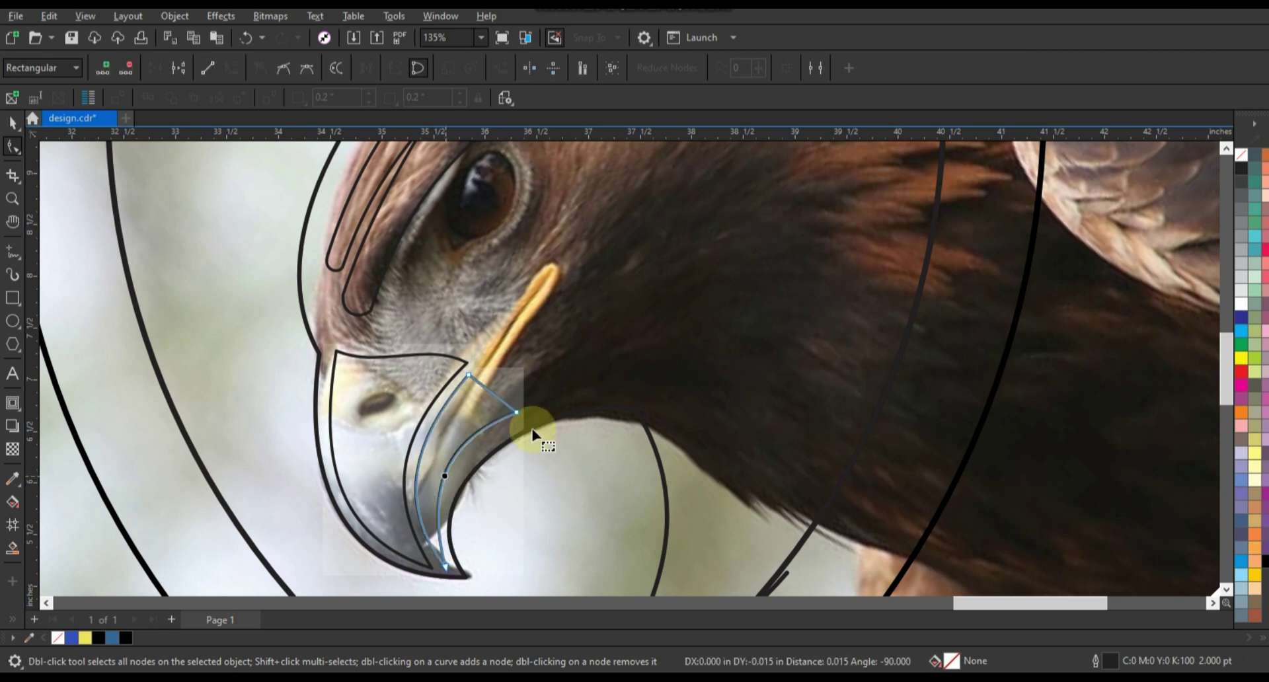
{"action": "left_click", "coordinate": [518, 414]}
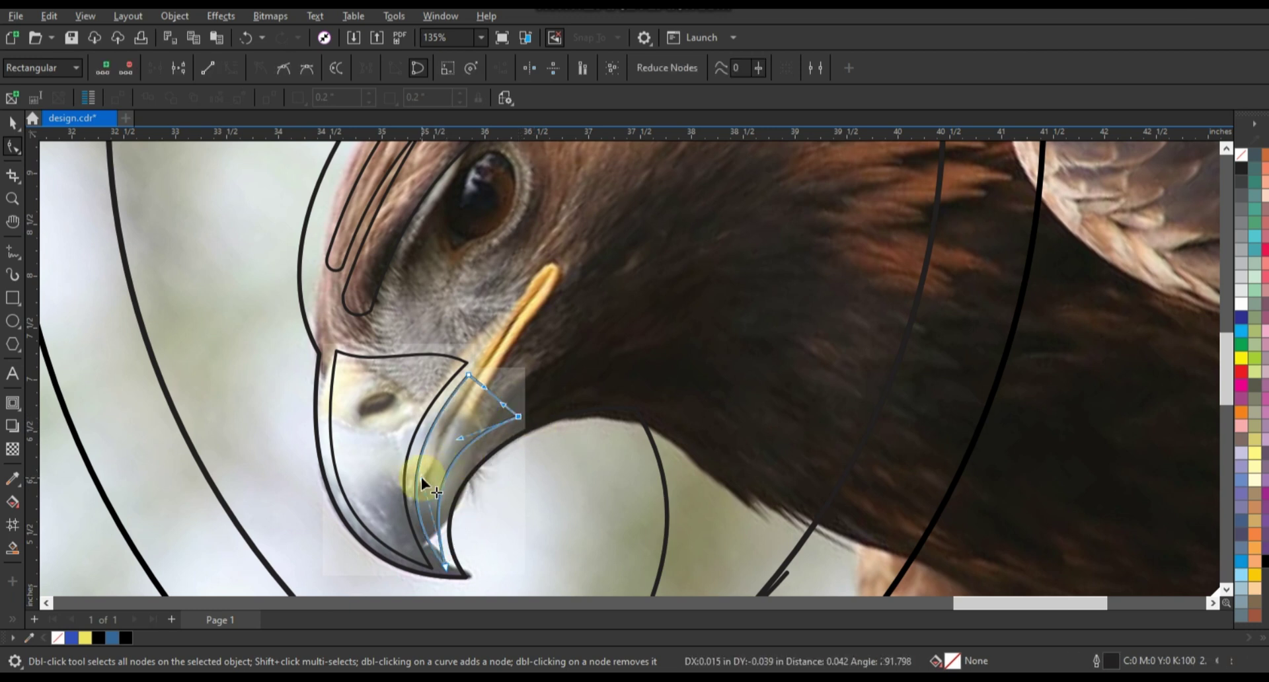
{"action": "left_click_drag", "start_coordinate": [422, 477], "coordinate": [455, 442]}
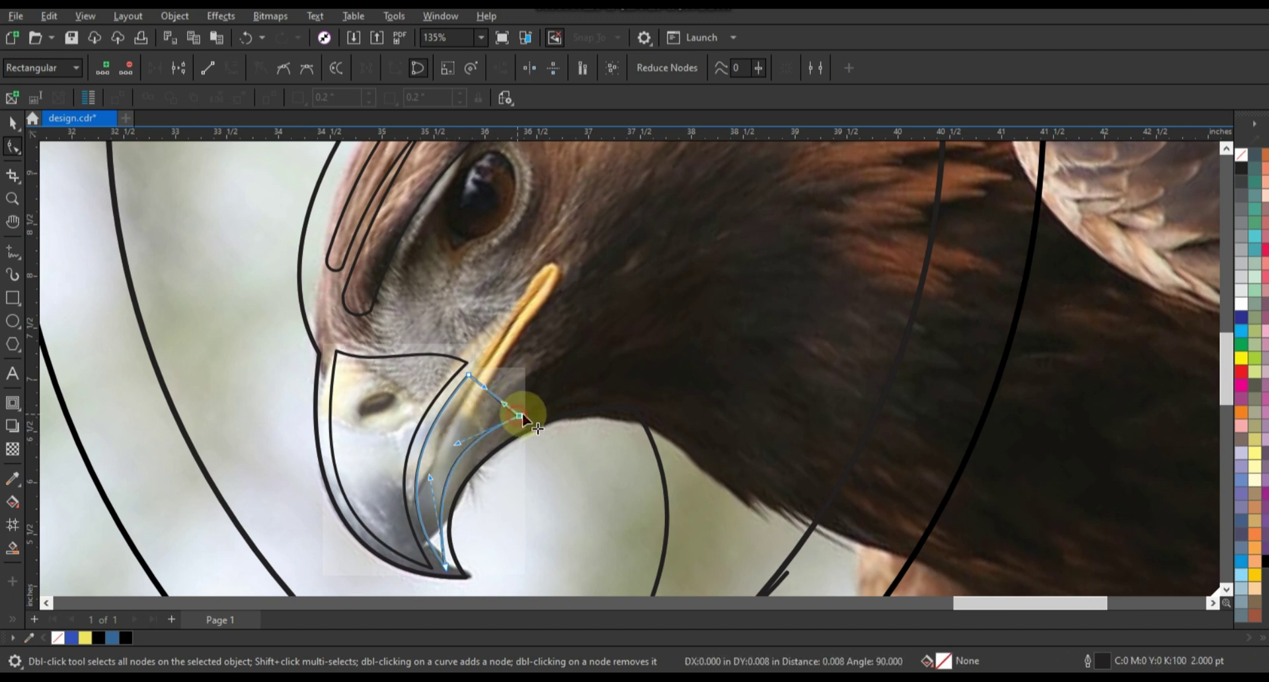
{"action": "left_click_drag", "start_coordinate": [516, 417], "coordinate": [541, 411]}
{"action": "left_click", "coordinate": [483, 391]}
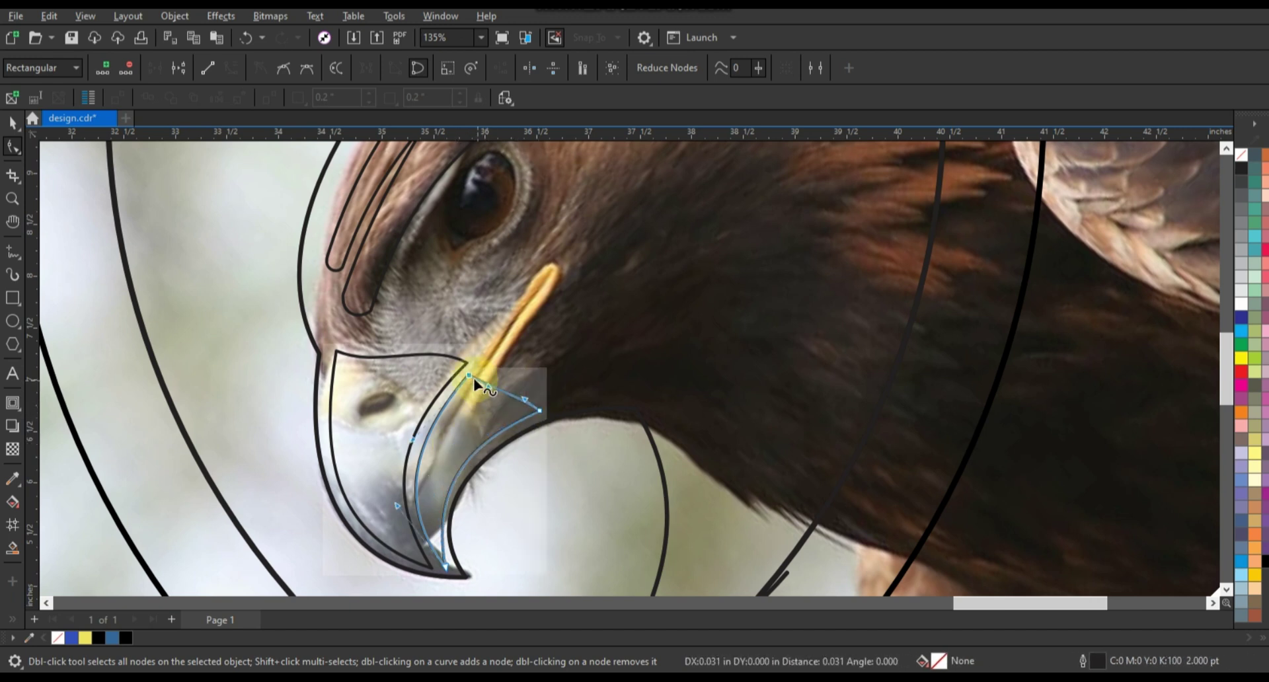
{"action": "left_click_drag", "start_coordinate": [468, 376], "coordinate": [480, 379]}
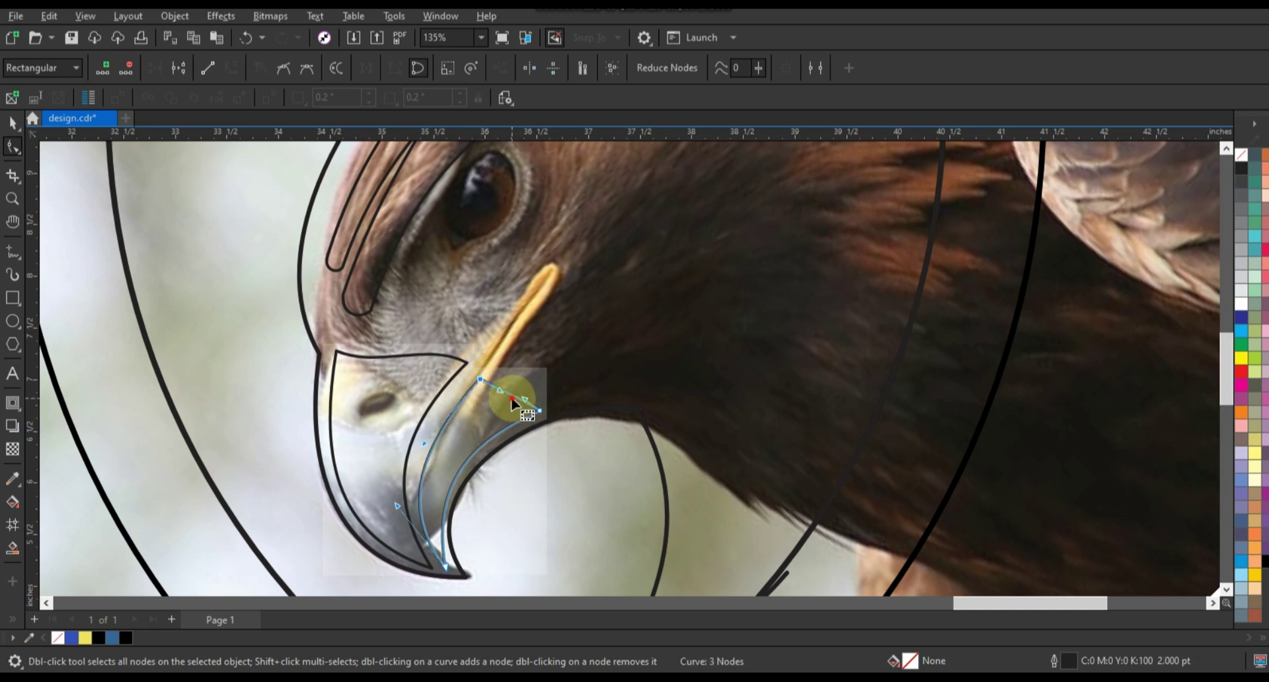
{"action": "key", "text": "Escape"}
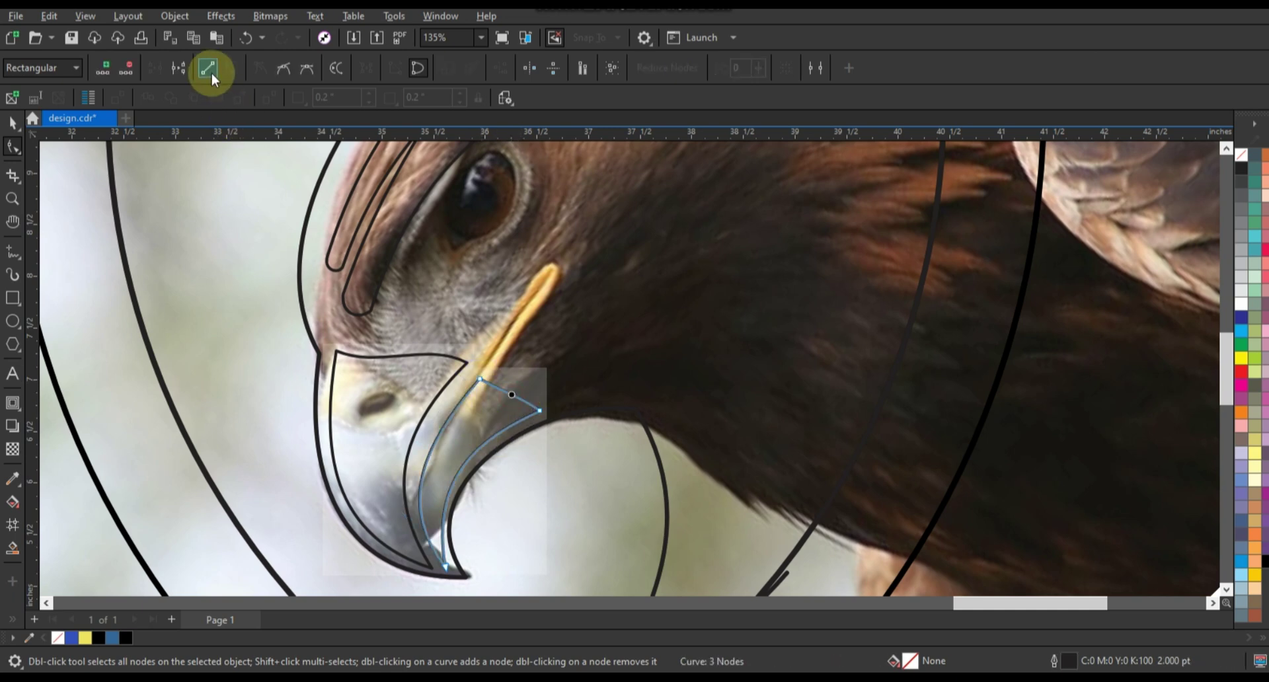
Step: Refine the left curve's nodes and handles so it hugs the beak's inner edge
{"action": "left_click_drag", "start_coordinate": [485, 330], "coordinate": [464, 501]}
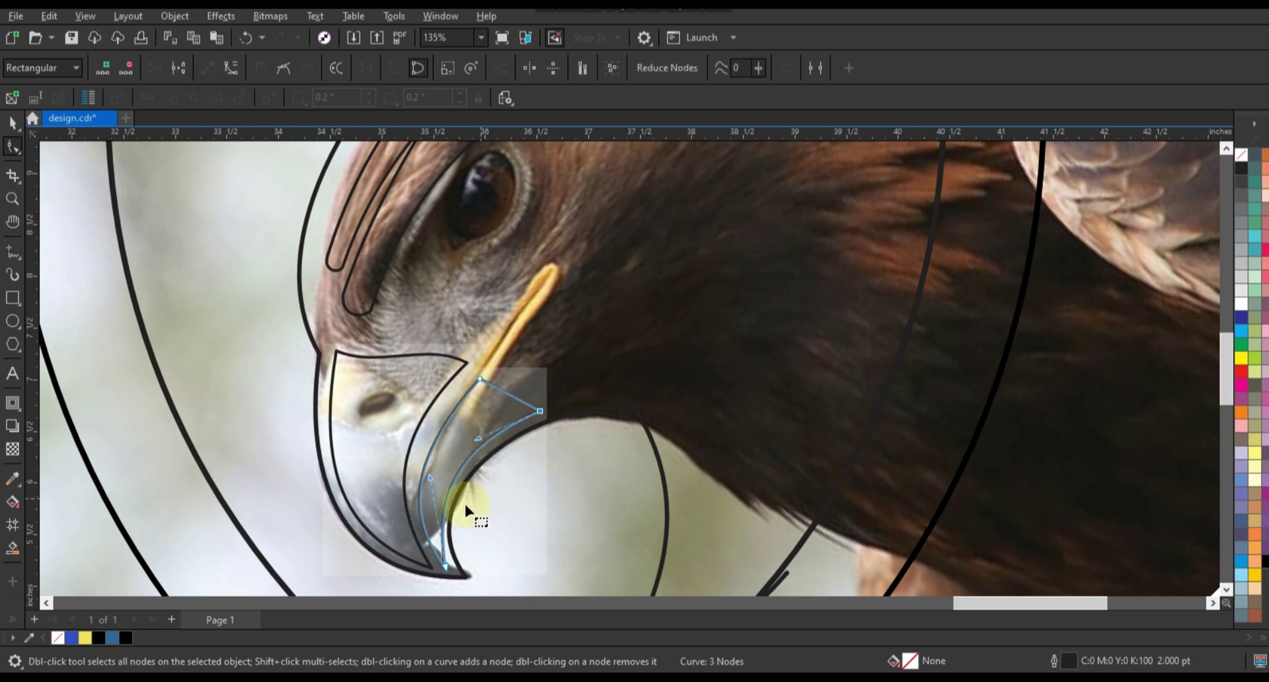
{"action": "left_click", "coordinate": [417, 463]}
{"action": "left_click_drag", "start_coordinate": [399, 507], "coordinate": [394, 501]}
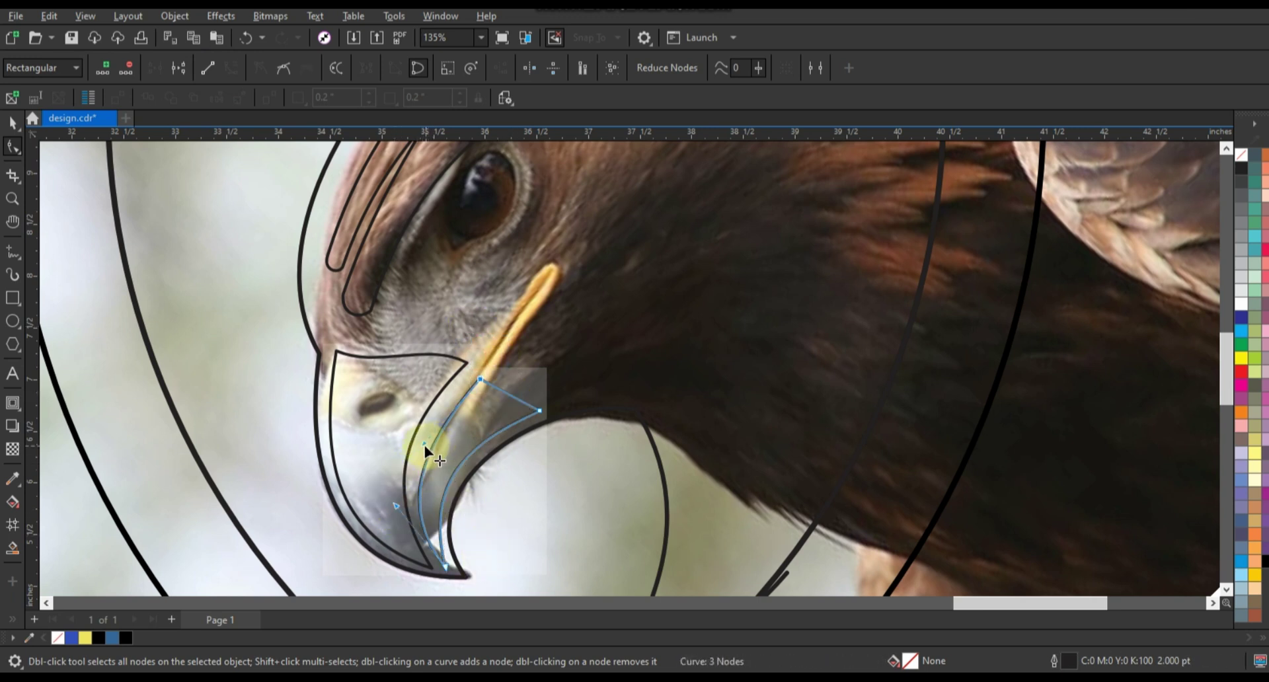
{"action": "left_click_drag", "start_coordinate": [426, 442], "coordinate": [418, 434]}
{"action": "left_click", "coordinate": [445, 562]}
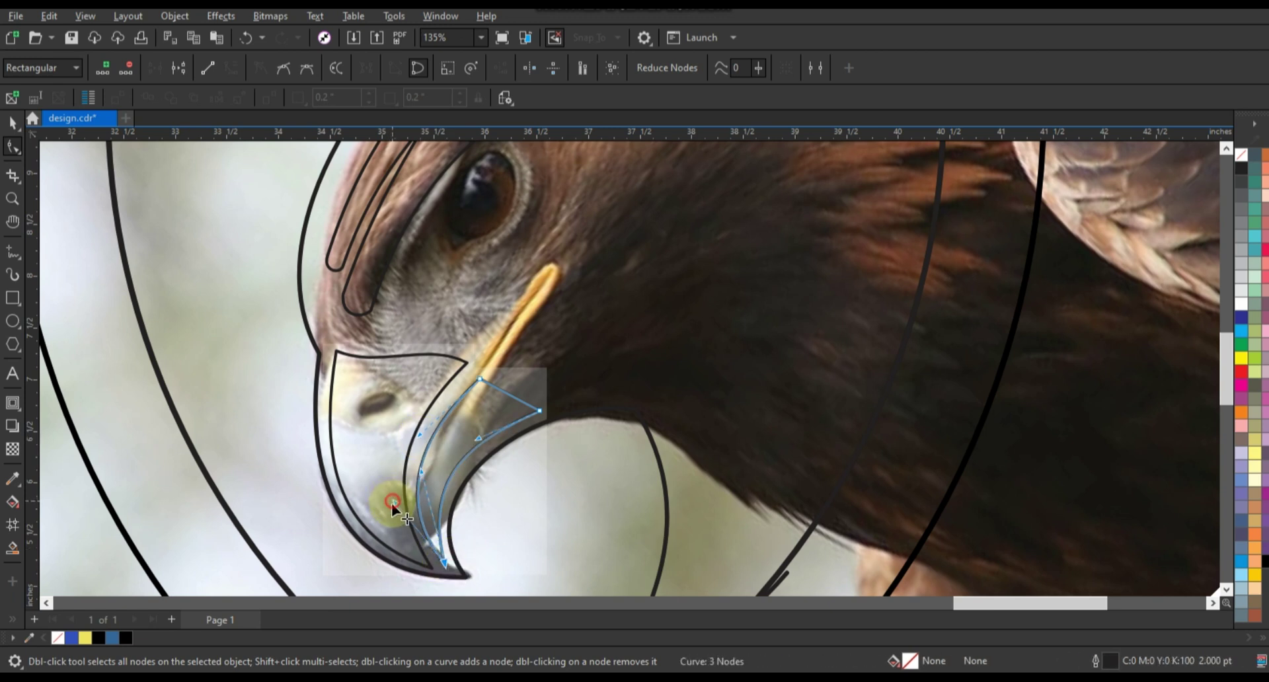
{"action": "left_click_drag", "start_coordinate": [390, 503], "coordinate": [391, 509]}
{"action": "left_click", "coordinate": [434, 481]}
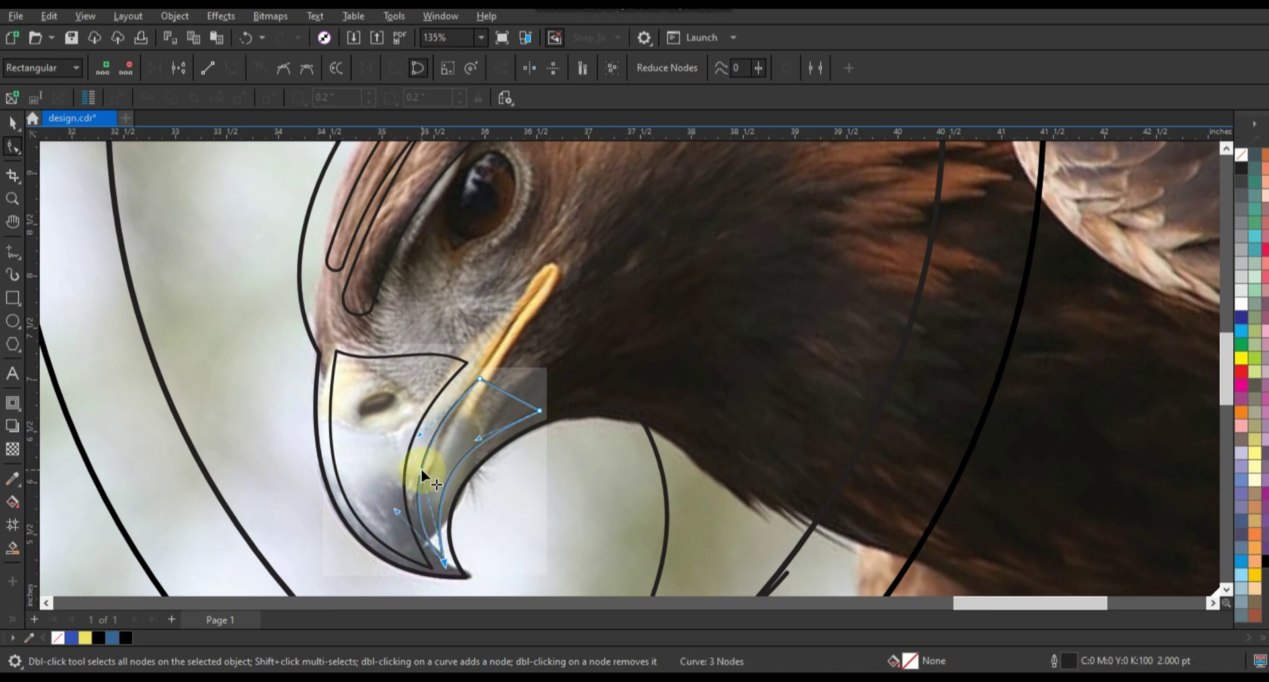
{"action": "mouse_move", "coordinate": [422, 471]}
{"action": "left_mouse_down"}
{"action": "mouse_move", "coordinate": [417, 547]}
{"action": "mouse_move", "coordinate": [399, 506]}
{"action": "left_mouse_up"}
Step: Zoom into the eagle's head and draw an eight-point closed polygon over the brow and cheek
{"action": "scroll", "coordinate": [337, 418], "scroll_direction": "down", "scroll_amount": 3}
{"action": "left_click", "coordinate": [13, 198]}
{"action": "scroll", "coordinate": [475, 308], "scroll_direction": "down", "scroll_amount": 2}
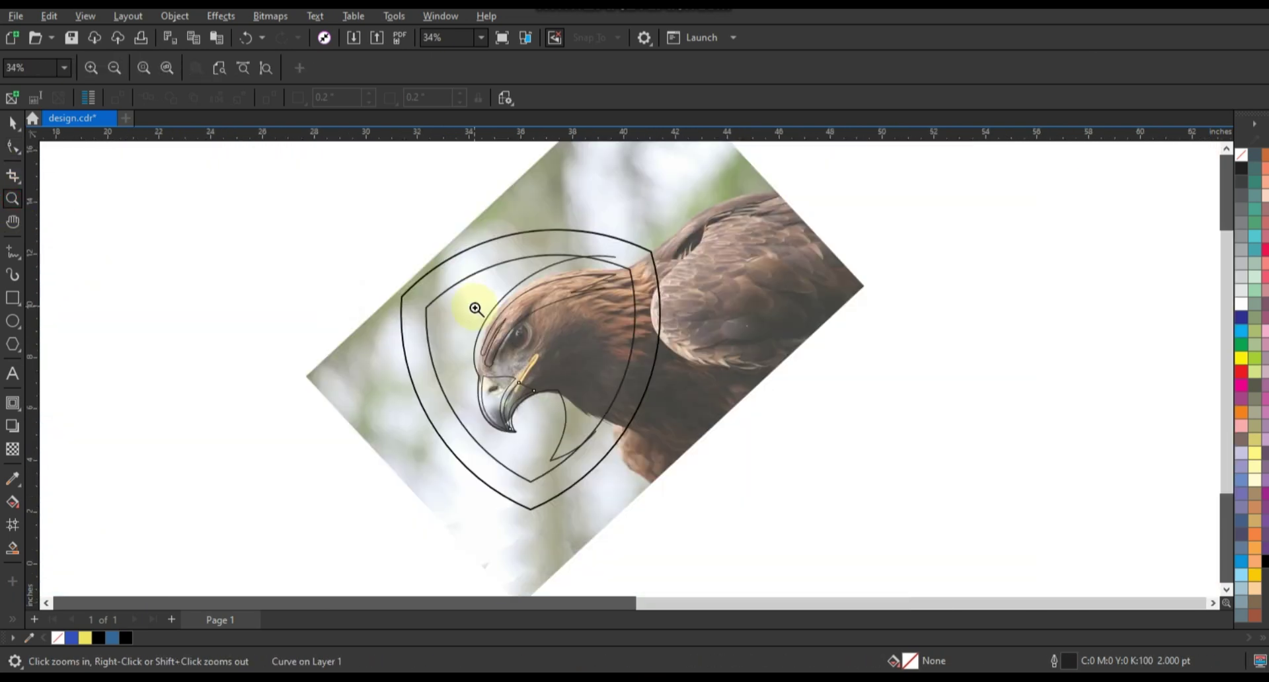
{"action": "left_click_drag", "start_coordinate": [428, 256], "coordinate": [890, 455]}
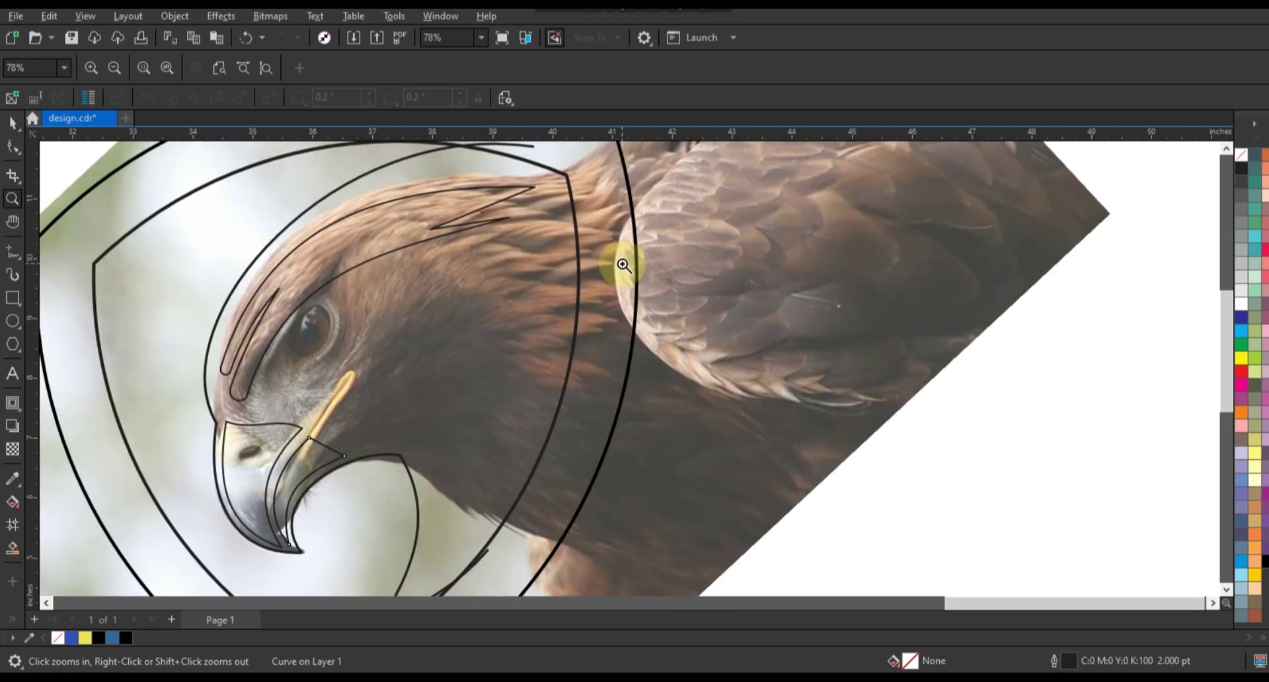
{"action": "left_click", "coordinate": [13, 252]}
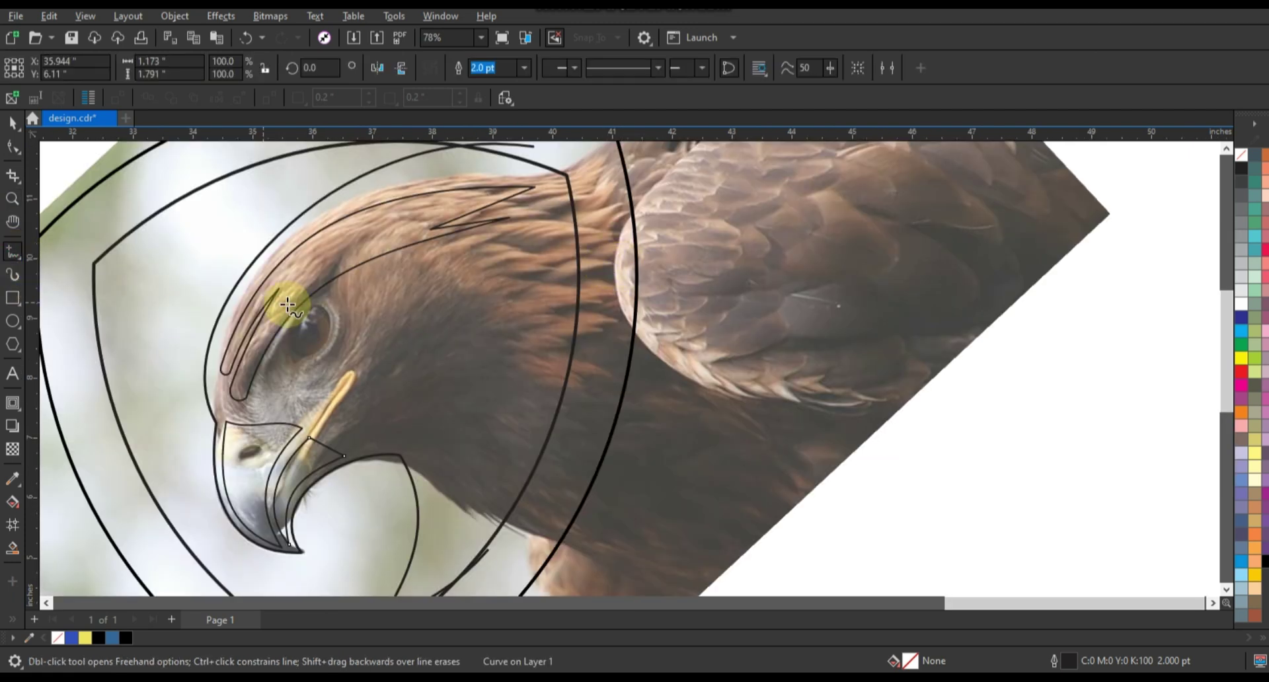
{"action": "left_click", "coordinate": [272, 389]}
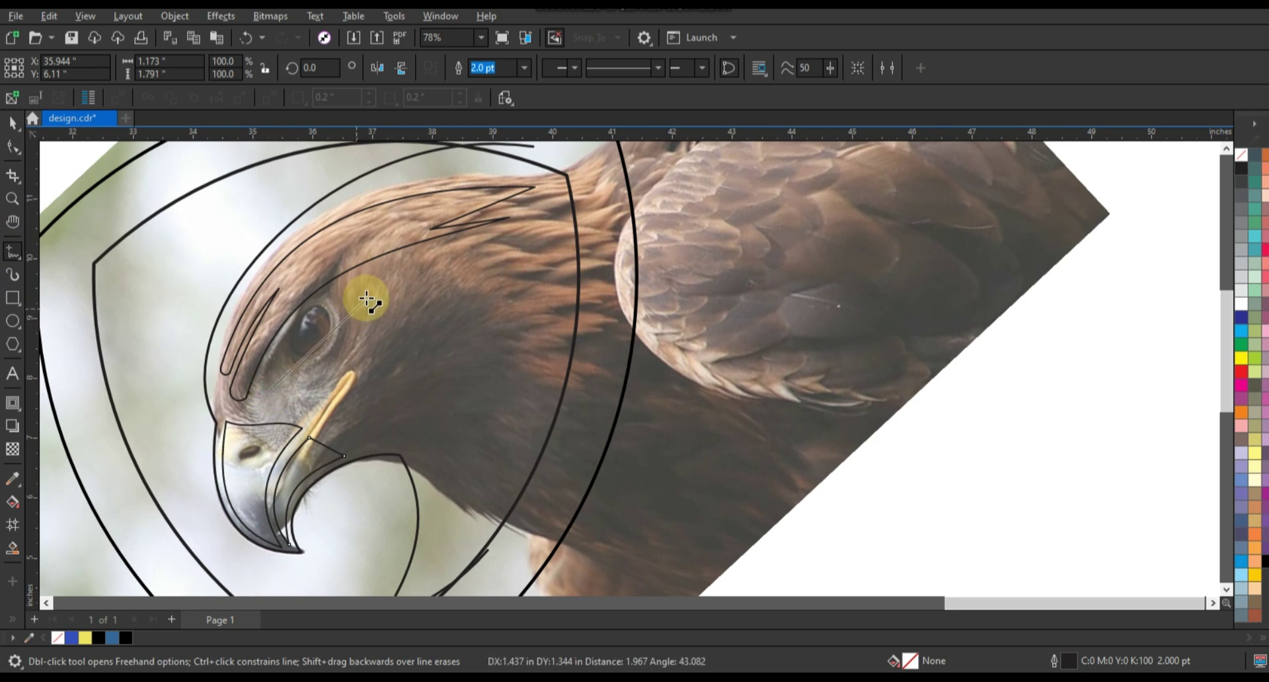
{"action": "double_click", "coordinate": [369, 295]}
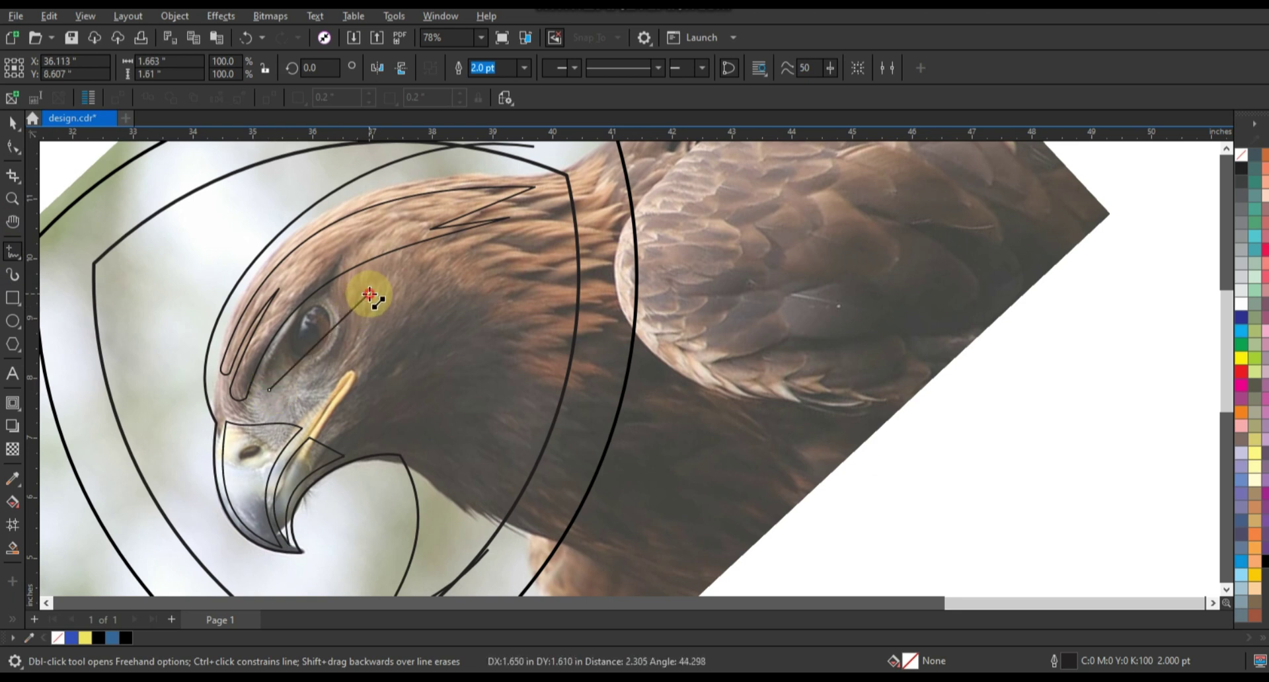
{"action": "left_click", "coordinate": [344, 345]}
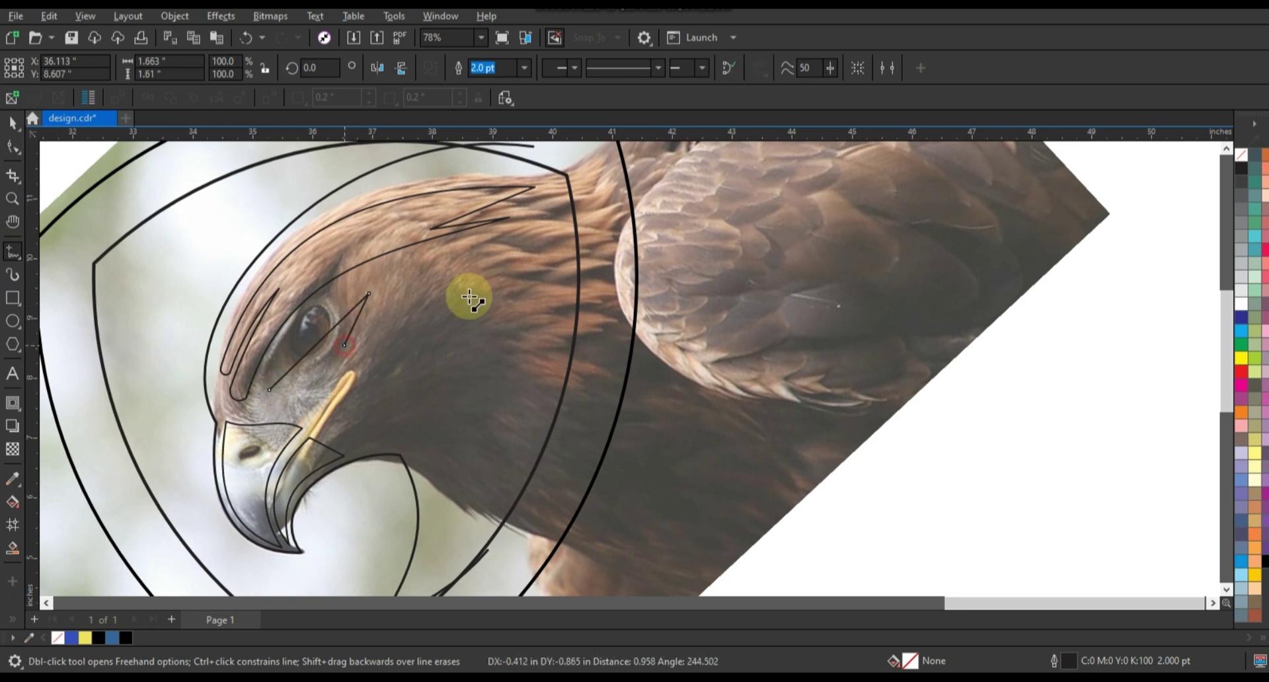
{"action": "double_click", "coordinate": [544, 253]}
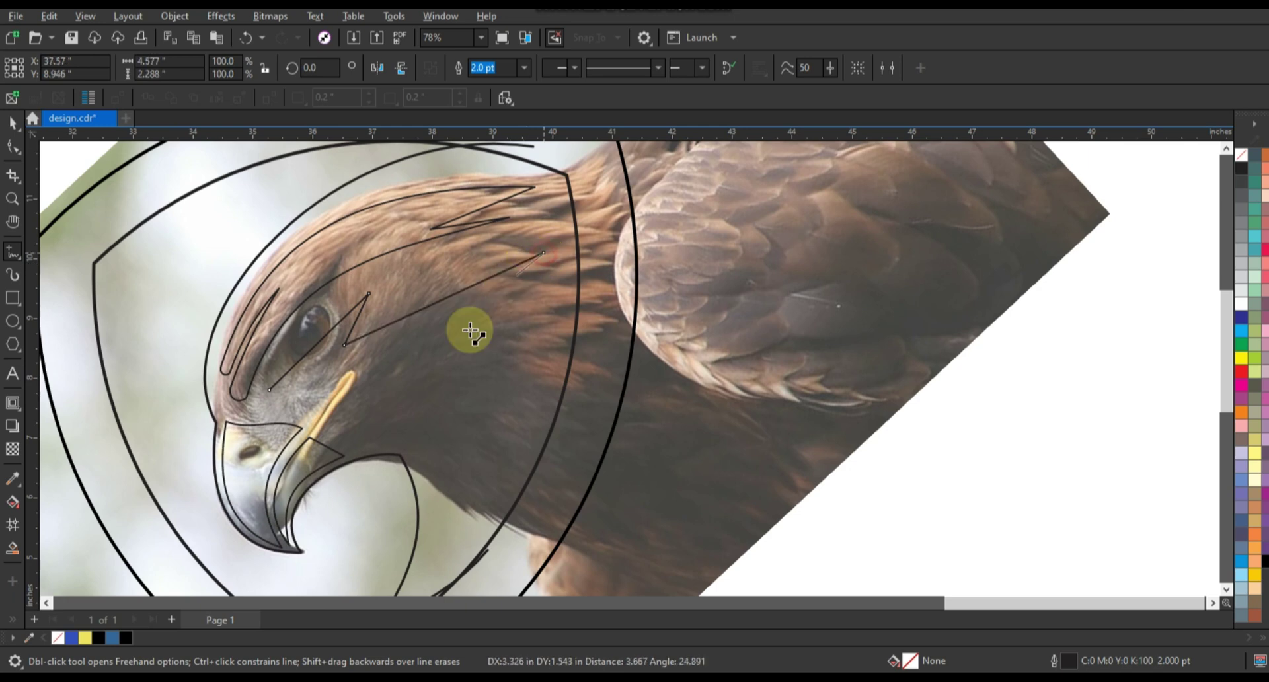
{"action": "double_click", "coordinate": [425, 375]}
{"action": "double_click", "coordinate": [513, 438]}
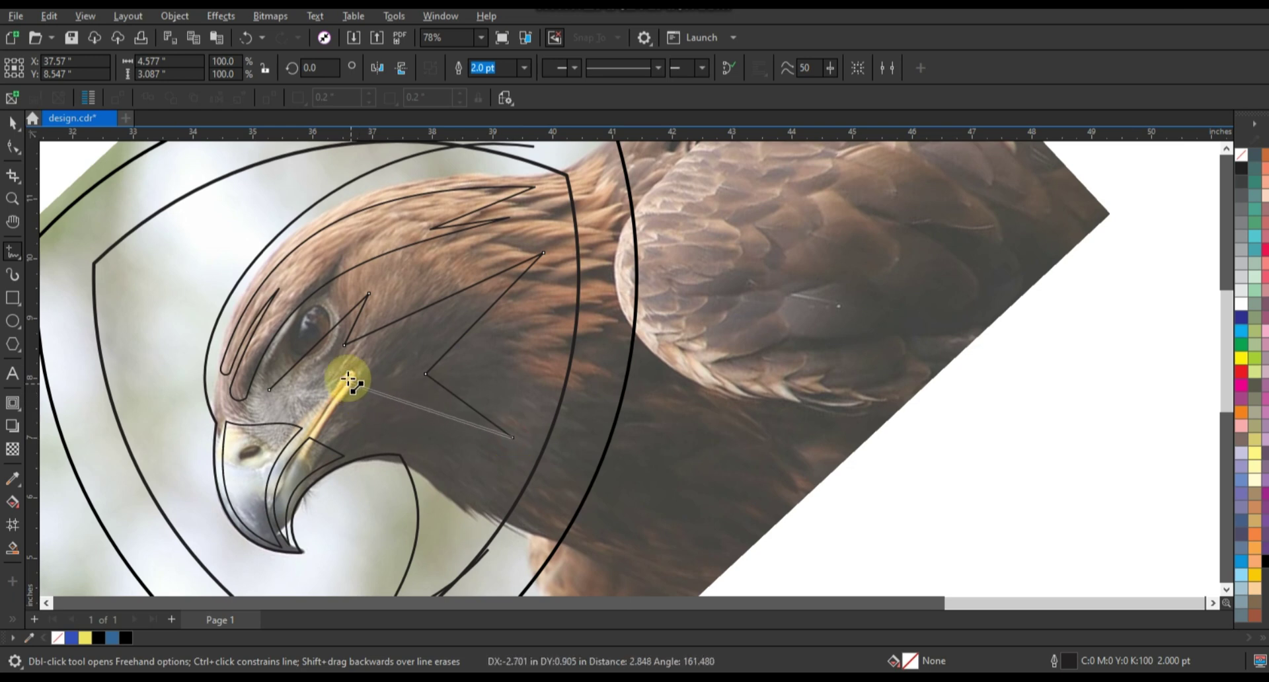
{"action": "left_click", "coordinate": [378, 399]}
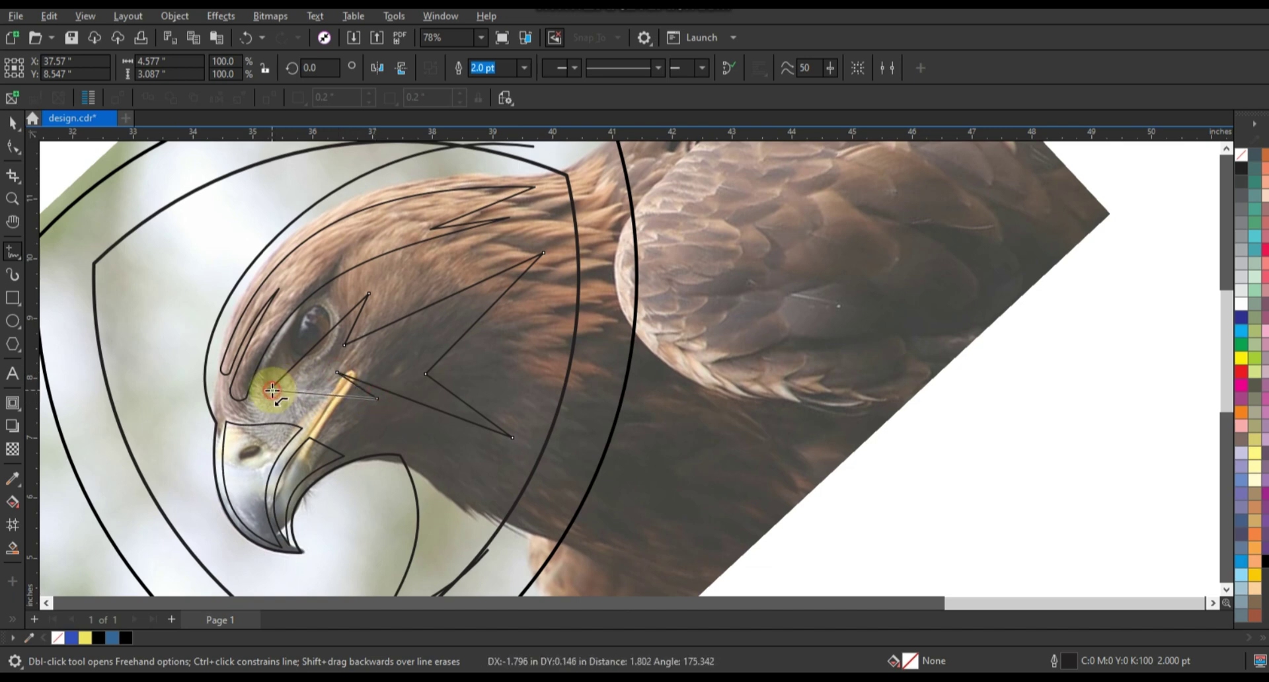
{"action": "double_click", "coordinate": [270, 390]}
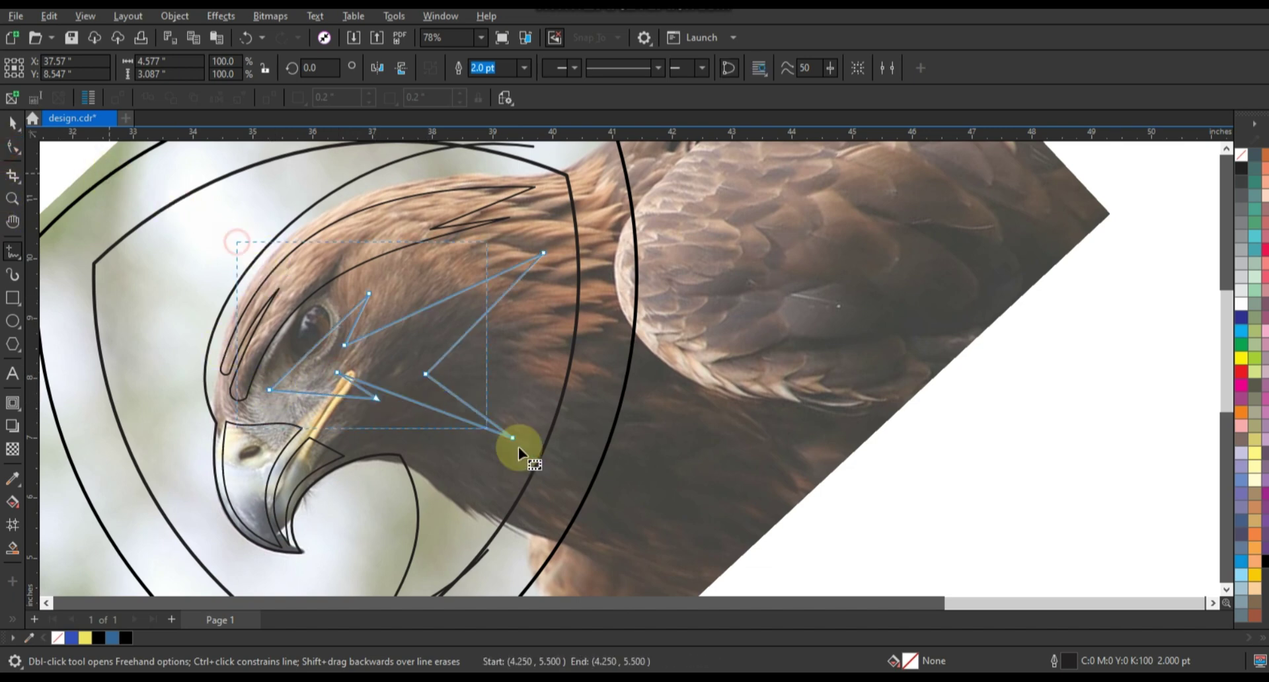
Step: Bend the polygon's upper brow edge and eye-side edge into curves, shifting the middle cheek point
{"action": "key", "text": "F10"}
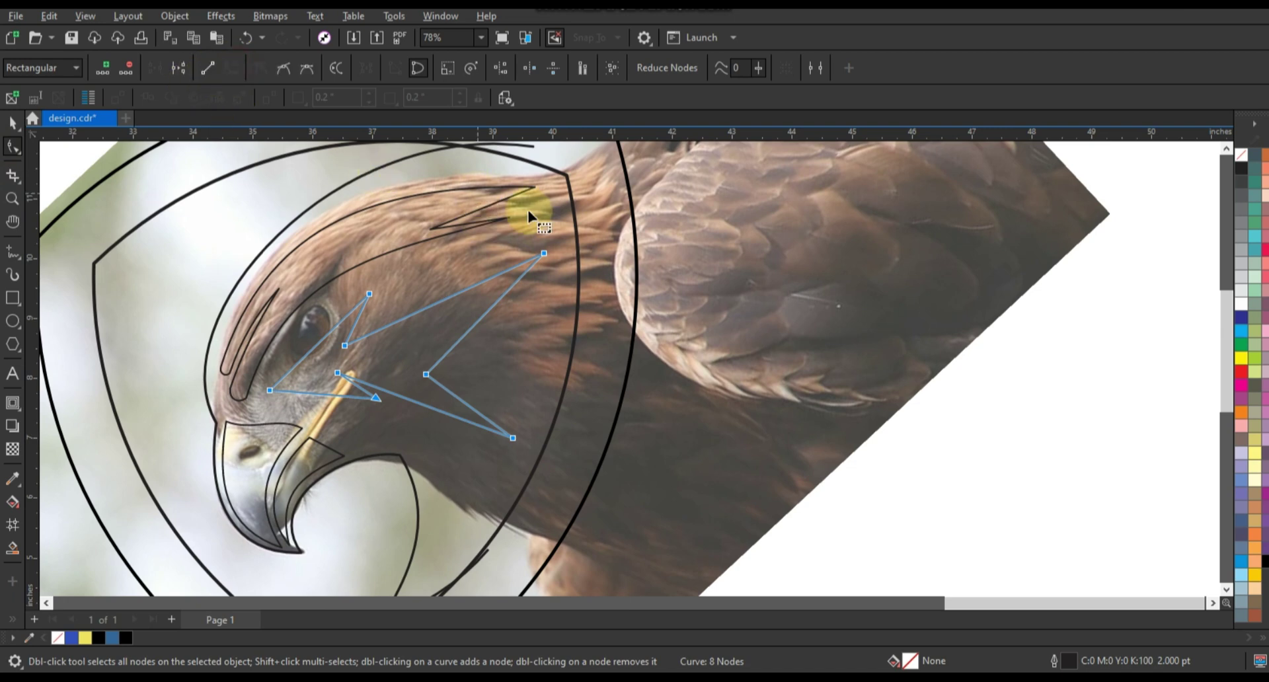
{"action": "left_click", "coordinate": [544, 253]}
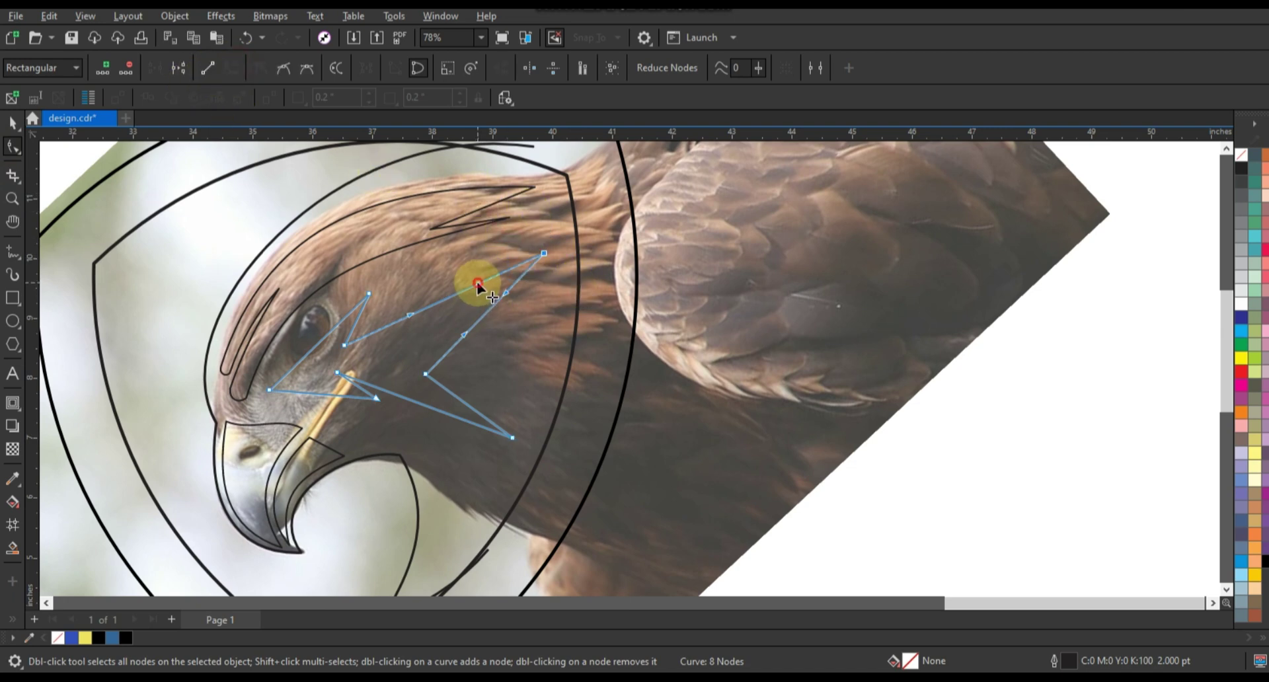
{"action": "left_click_drag", "start_coordinate": [477, 283], "coordinate": [399, 292]}
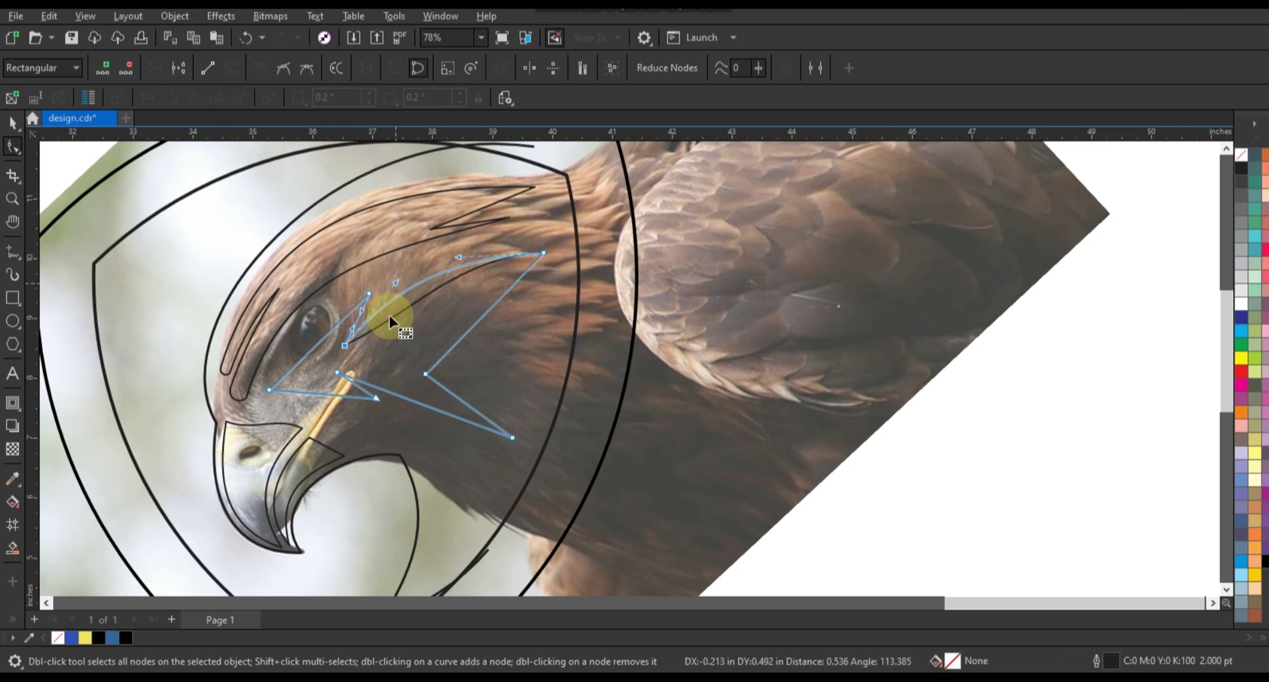
{"action": "left_click_drag", "start_coordinate": [312, 352], "coordinate": [316, 357]}
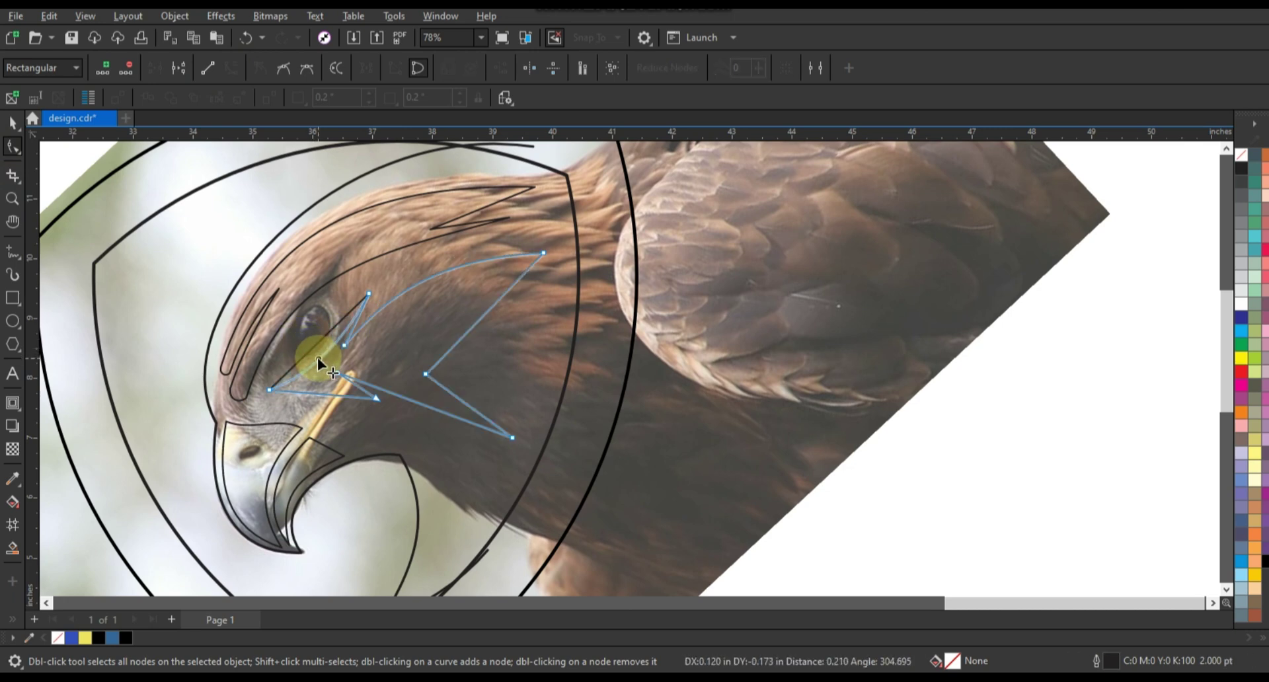
{"action": "left_click_drag", "start_coordinate": [426, 374], "coordinate": [386, 356]}
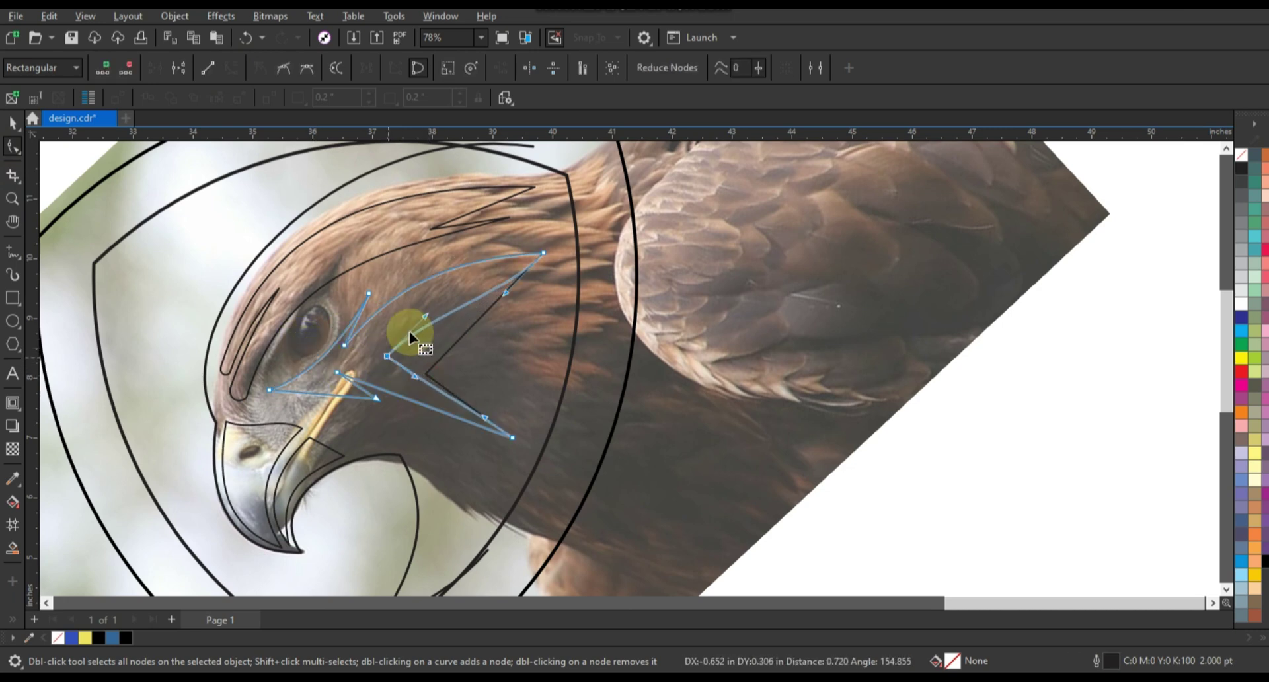
{"action": "left_click", "coordinate": [417, 310]}
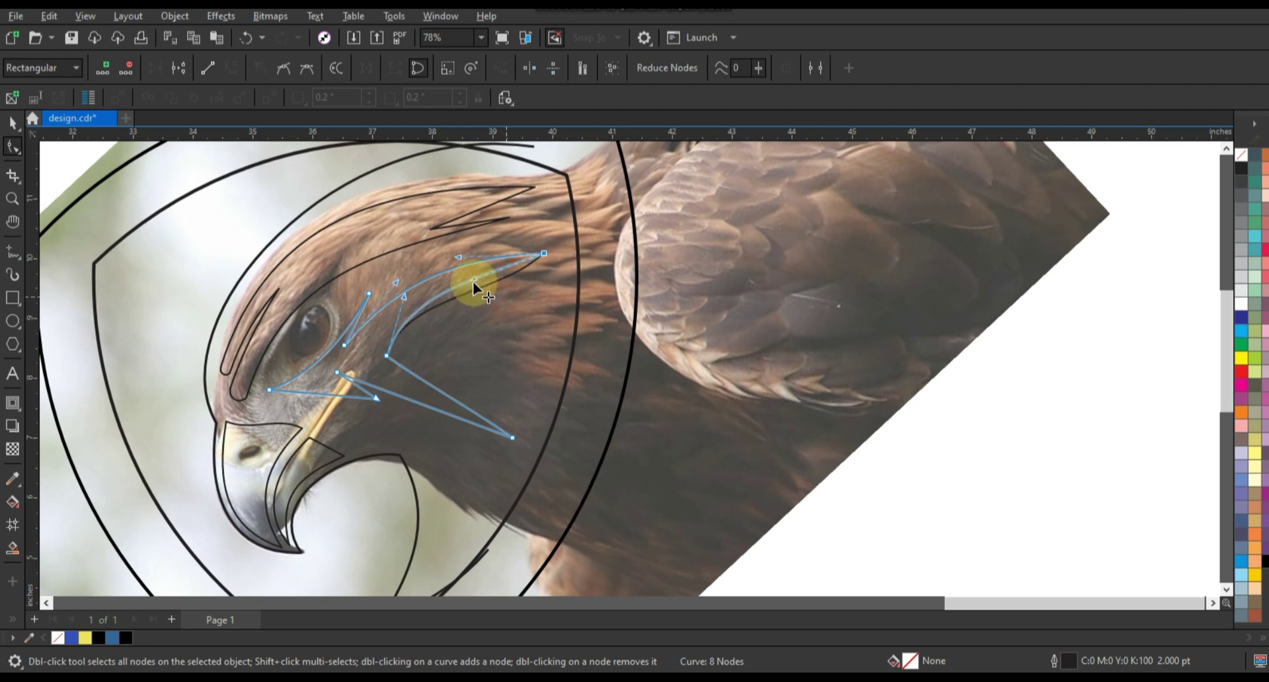
{"action": "left_click_drag", "start_coordinate": [474, 282], "coordinate": [403, 297]}
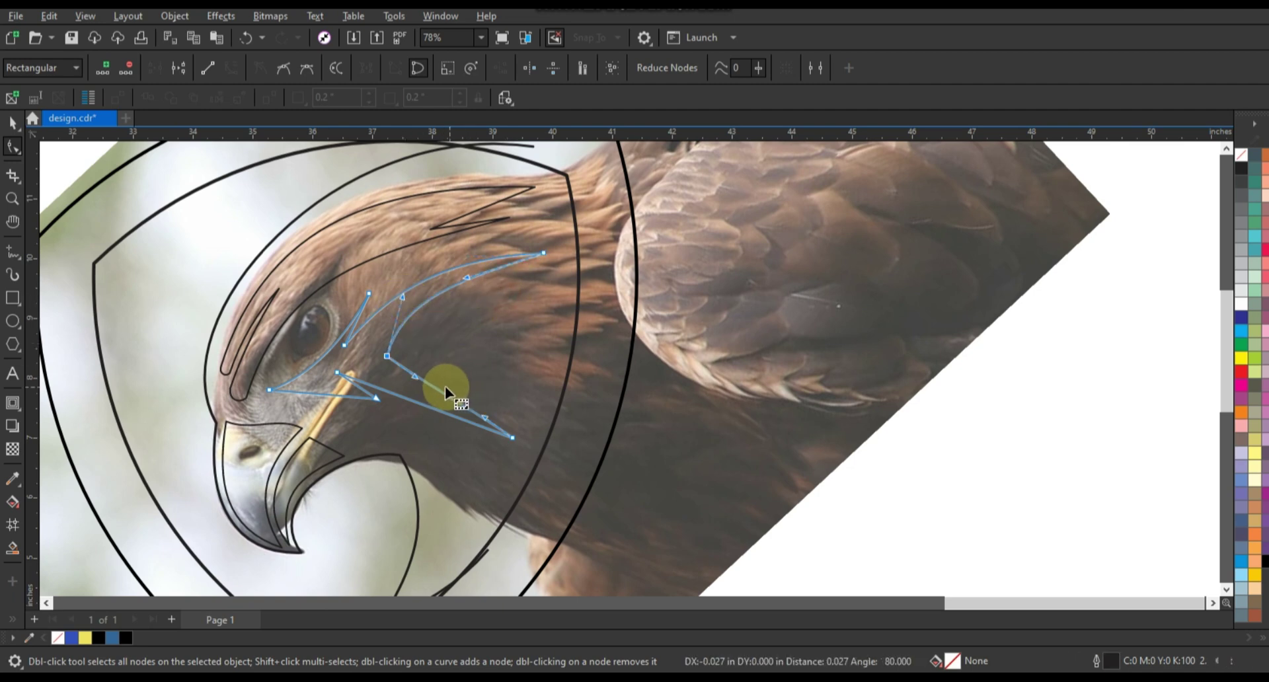
Step: Curve the lower cheek edge and the edges near the eye and beak into sweeping strokes
{"action": "mouse_move", "coordinate": [446, 387]}
{"action": "left_mouse_down"}
{"action": "mouse_move", "coordinate": [444, 375]}
{"action": "mouse_move", "coordinate": [415, 387]}
{"action": "left_mouse_up"}
{"action": "left_click_drag", "start_coordinate": [319, 395], "coordinate": [323, 389]}
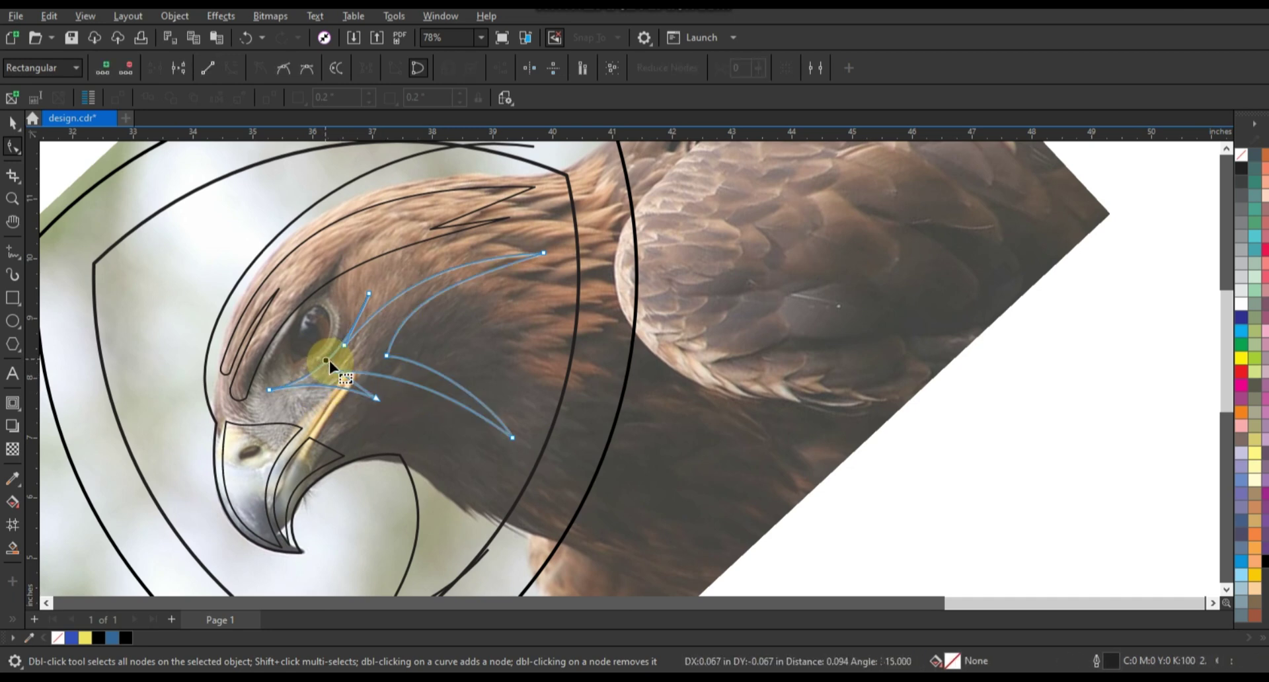
{"action": "left_click_drag", "start_coordinate": [346, 344], "coordinate": [352, 347]}
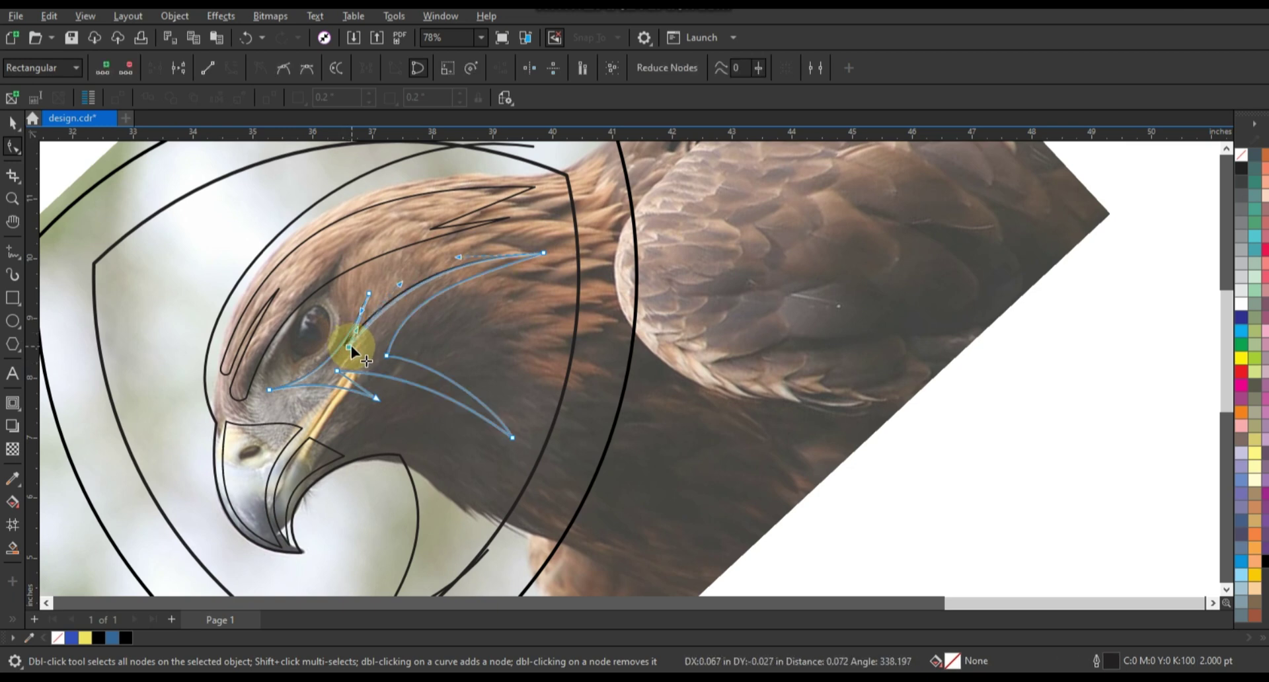
{"action": "left_click", "coordinate": [360, 320]}
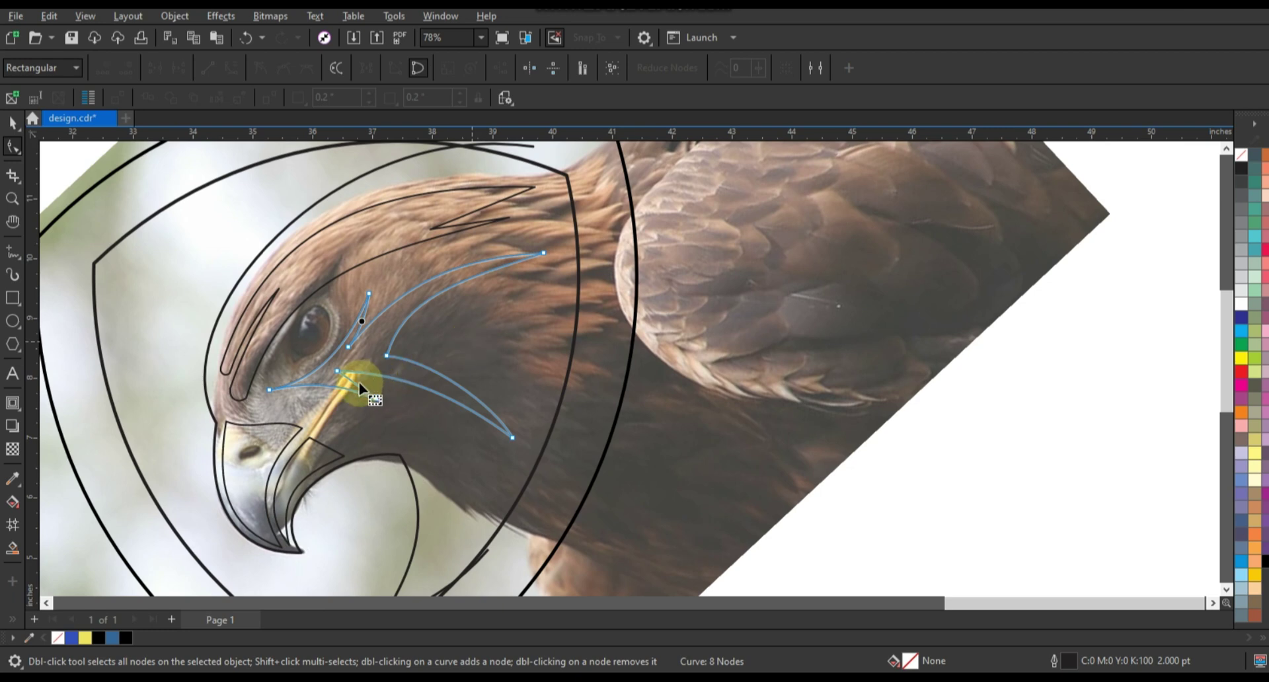
{"action": "left_click_drag", "start_coordinate": [359, 383], "coordinate": [351, 418]}
{"action": "left_click", "coordinate": [12, 198]}
Step: Zoom in on the eye and draw a line across it, bent into an arc along the eye rim
{"action": "left_click_drag", "start_coordinate": [223, 245], "coordinate": [626, 420]}
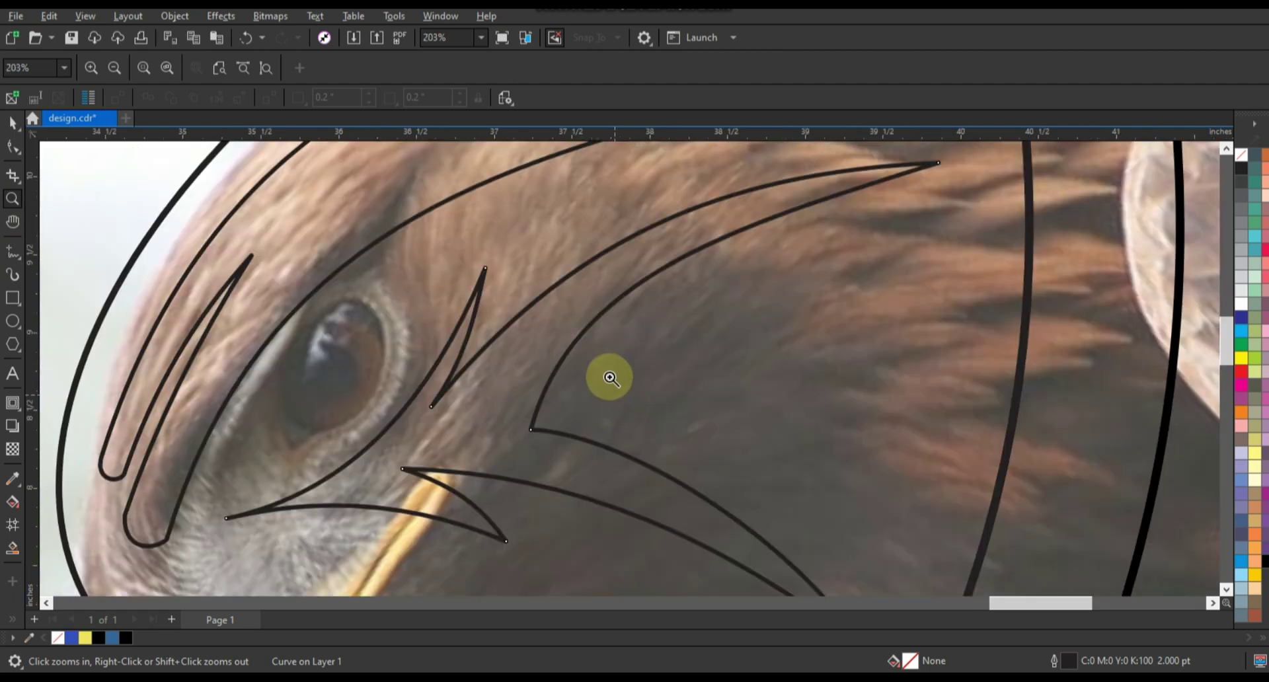
{"action": "left_click", "coordinate": [13, 252]}
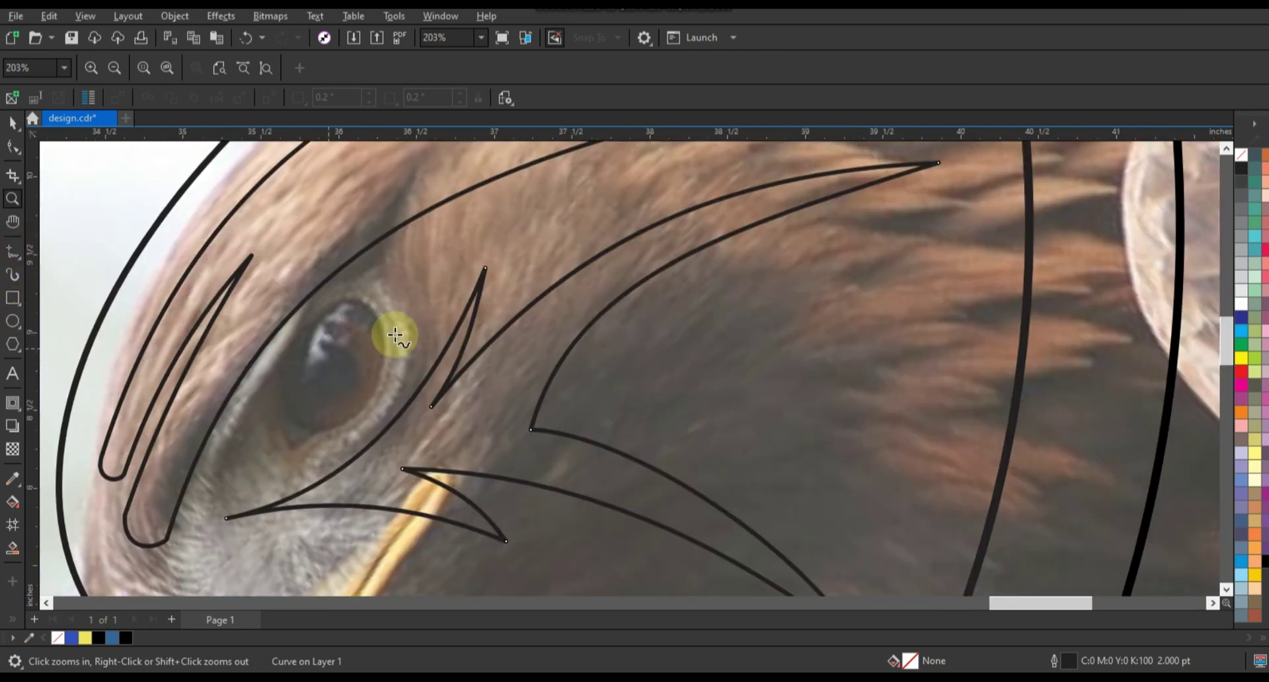
{"action": "left_click", "coordinate": [392, 298]}
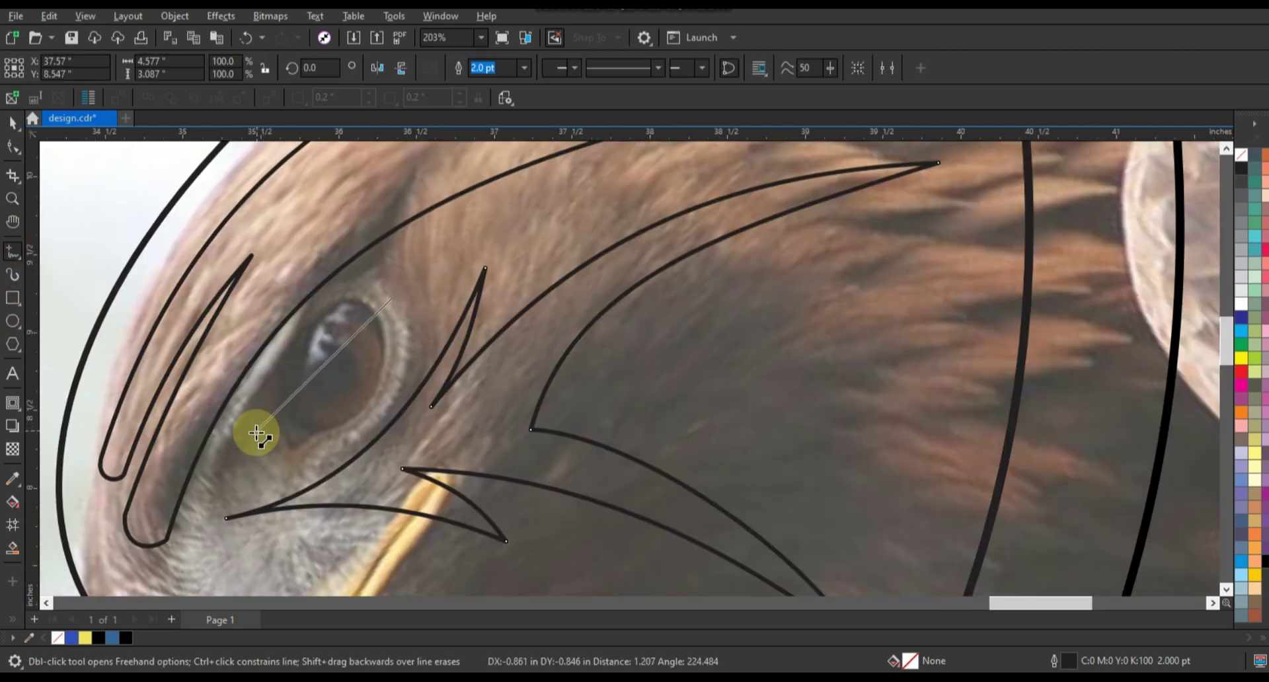
{"action": "left_click", "coordinate": [255, 434]}
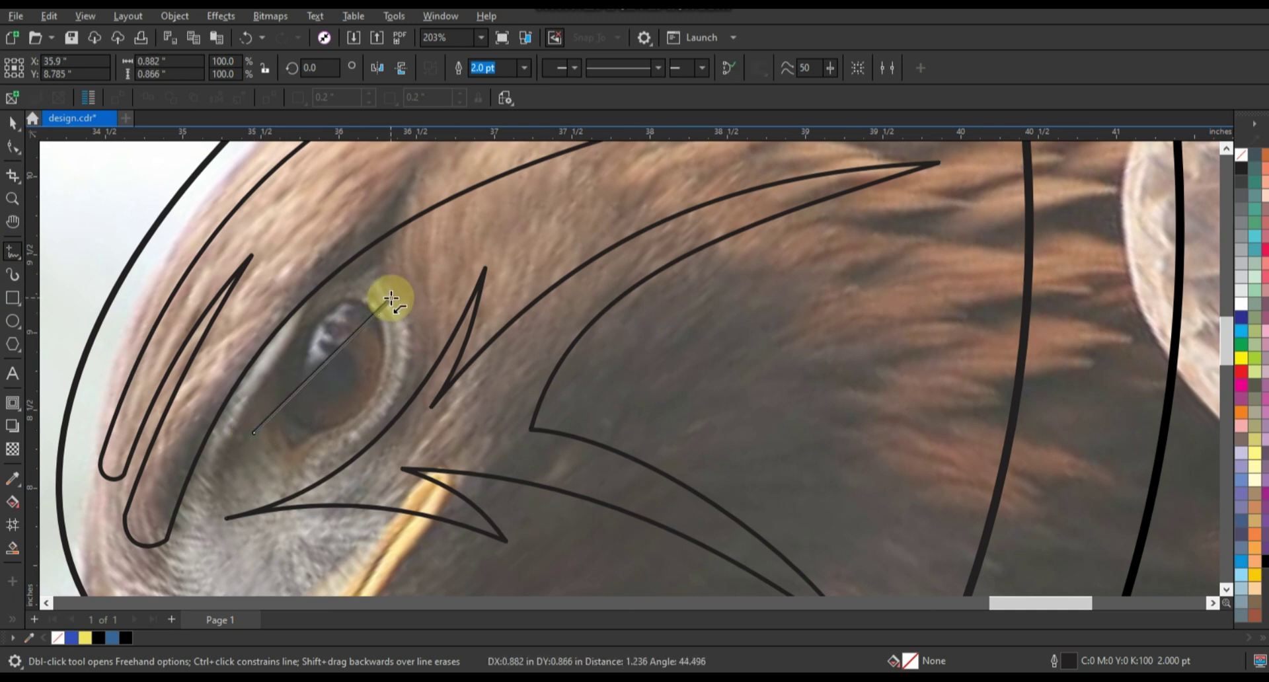
{"action": "left_click", "coordinate": [13, 147]}
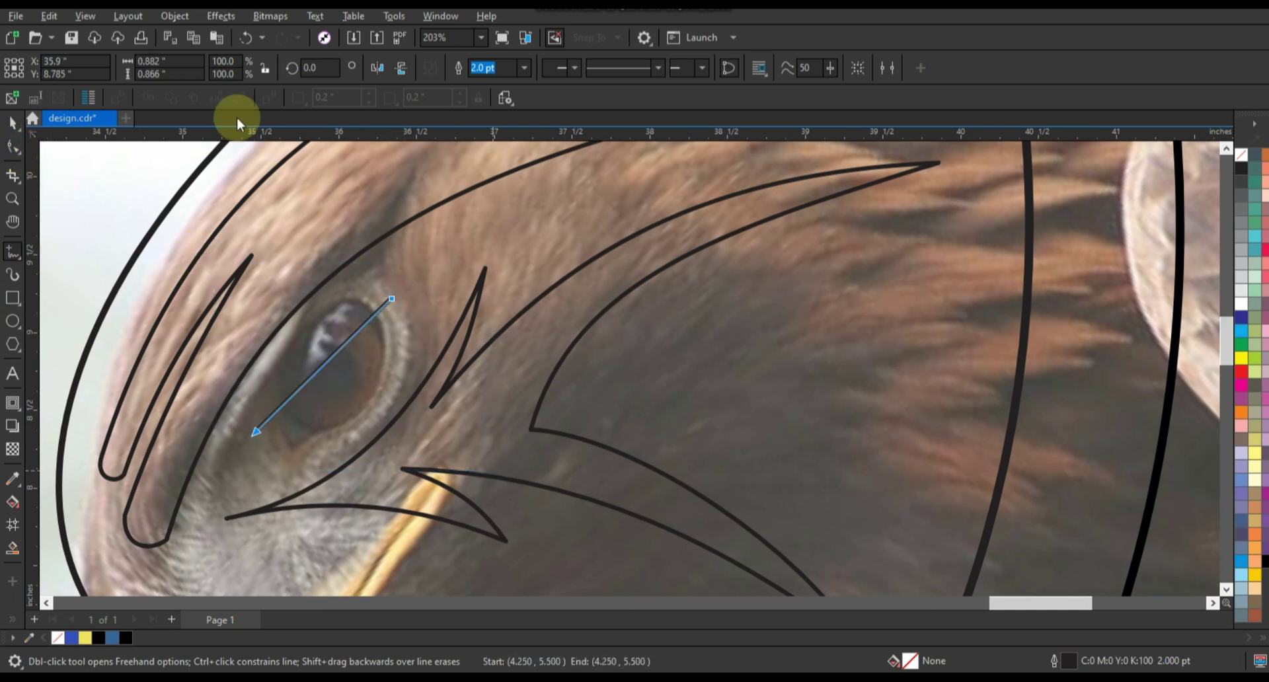
{"action": "left_click", "coordinate": [230, 69]}
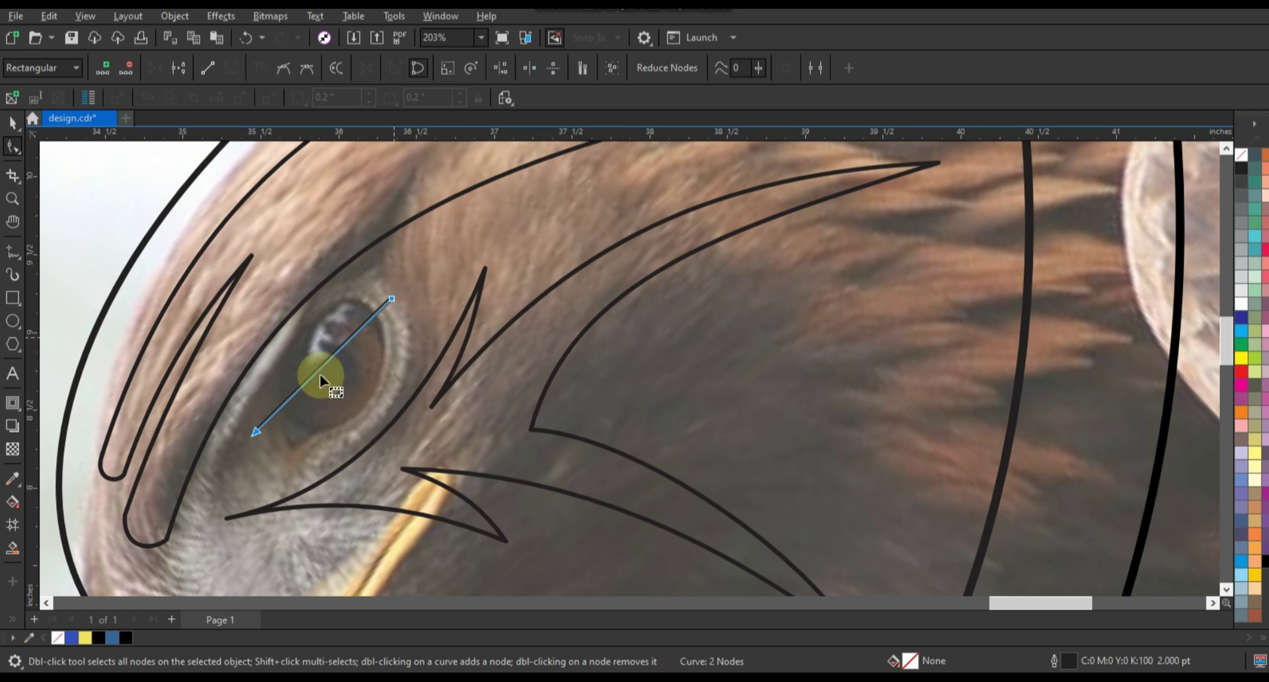
{"action": "left_click_drag", "start_coordinate": [320, 376], "coordinate": [343, 427]}
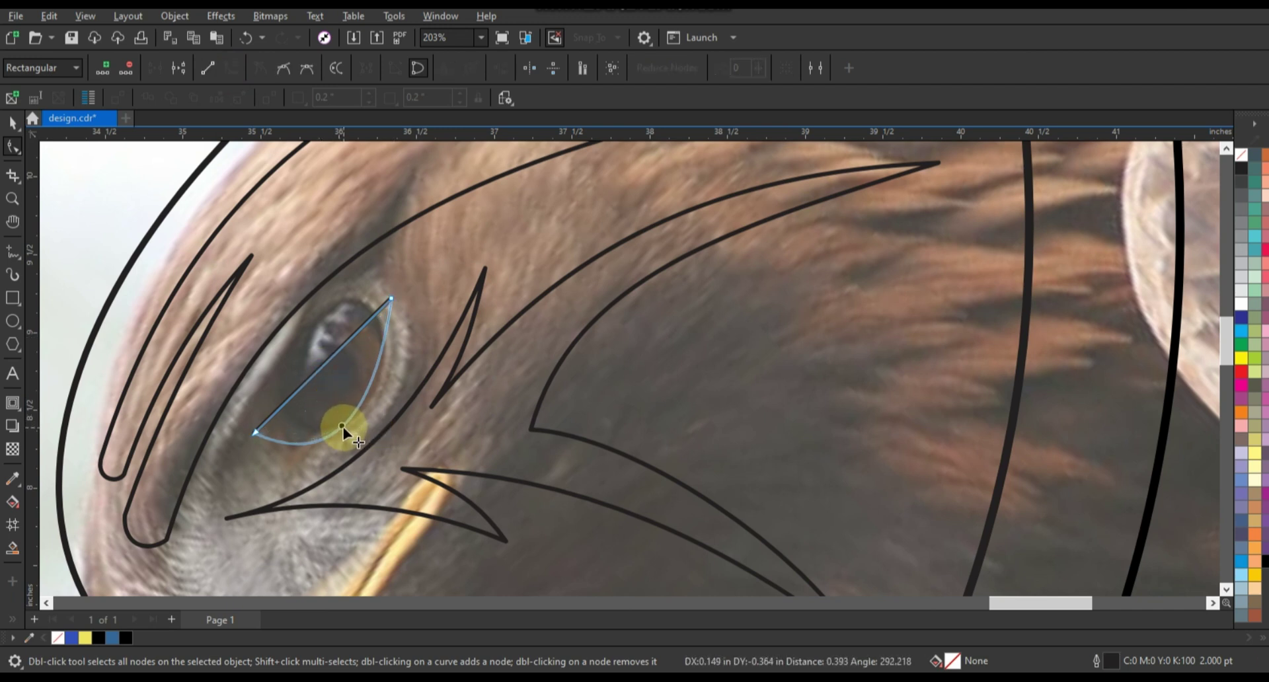
{"action": "left_click_drag", "start_coordinate": [342, 426], "coordinate": [347, 429]}
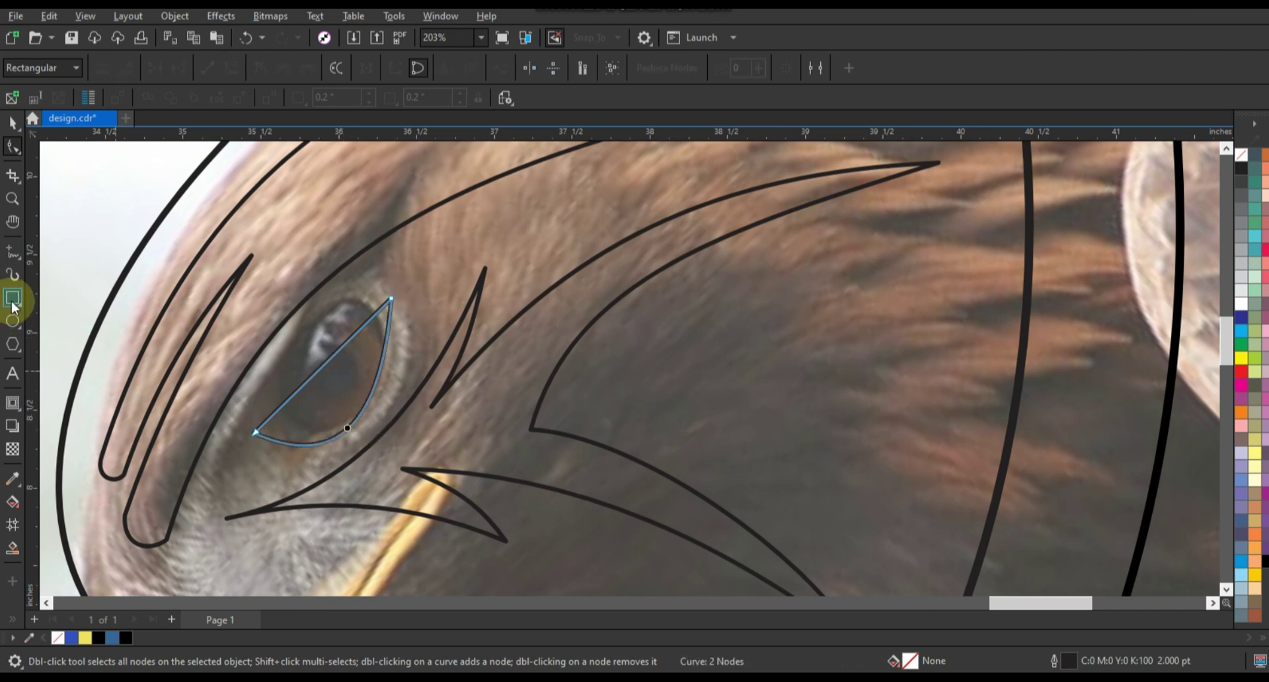
Step: Draw a second line between the eye corners and bow it downward into the lower lid
{"action": "left_click", "coordinate": [12, 252]}
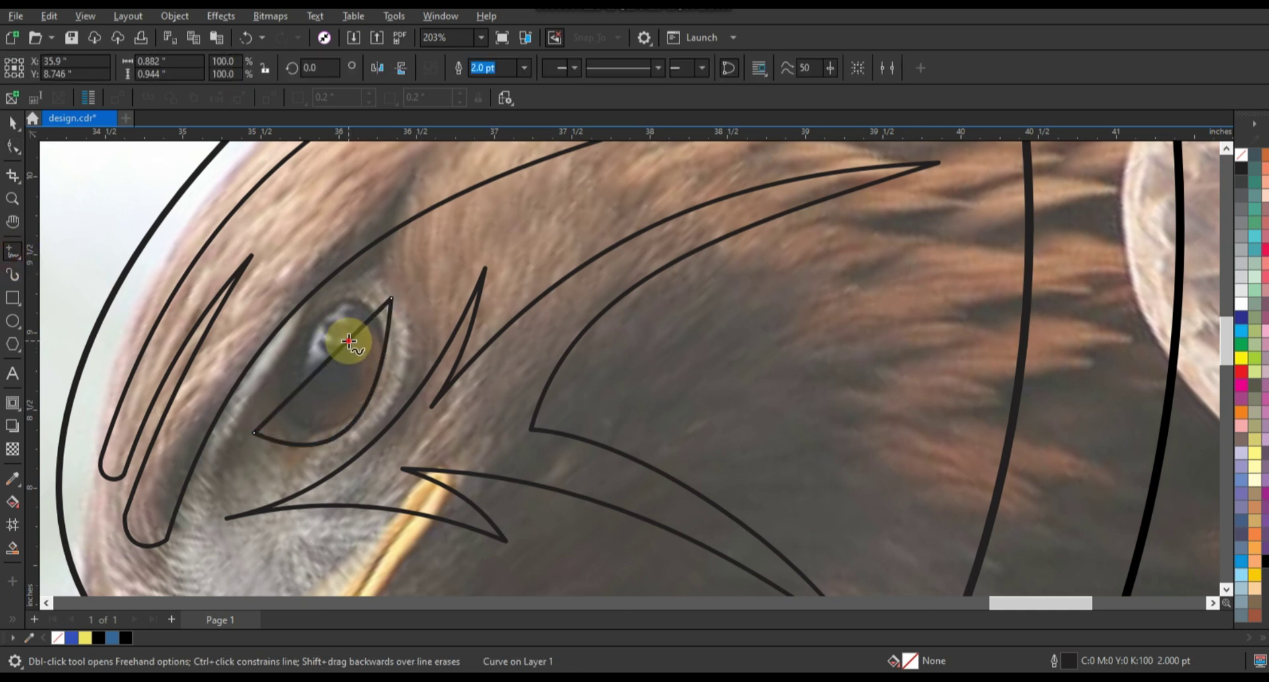
{"action": "left_click", "coordinate": [350, 341]}
{"action": "left_click", "coordinate": [258, 431]}
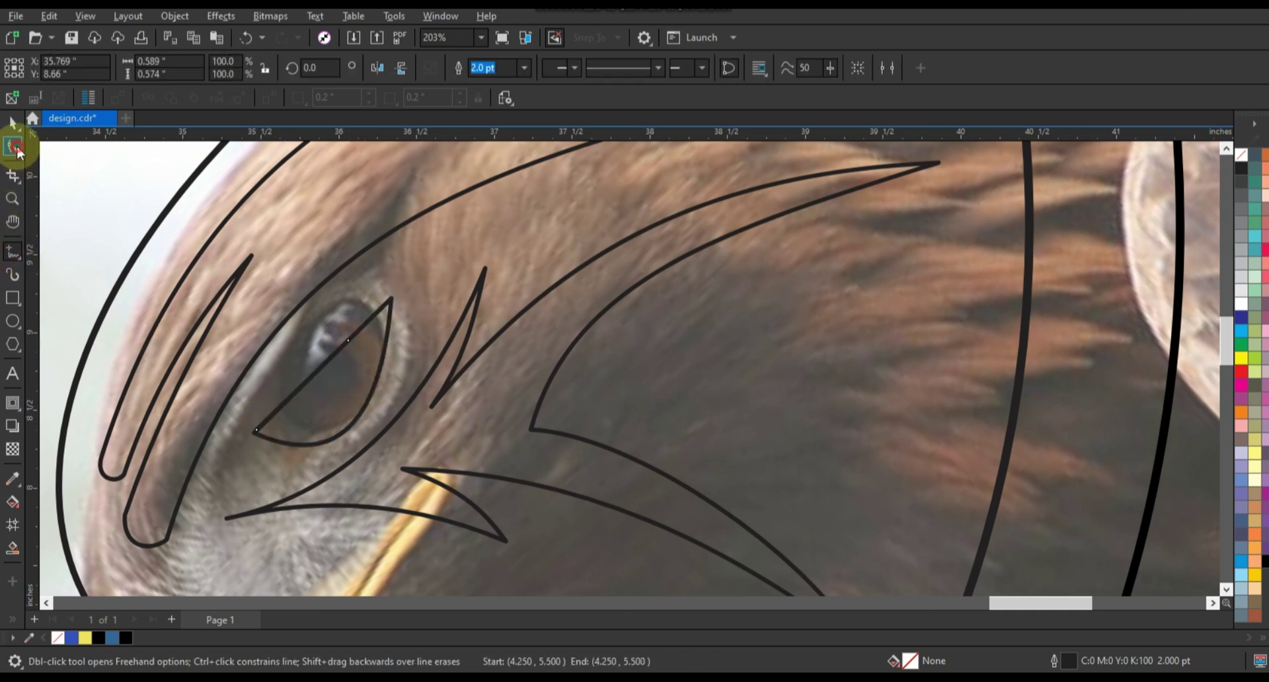
{"action": "left_click", "coordinate": [12, 146]}
{"action": "left_click", "coordinate": [230, 67]}
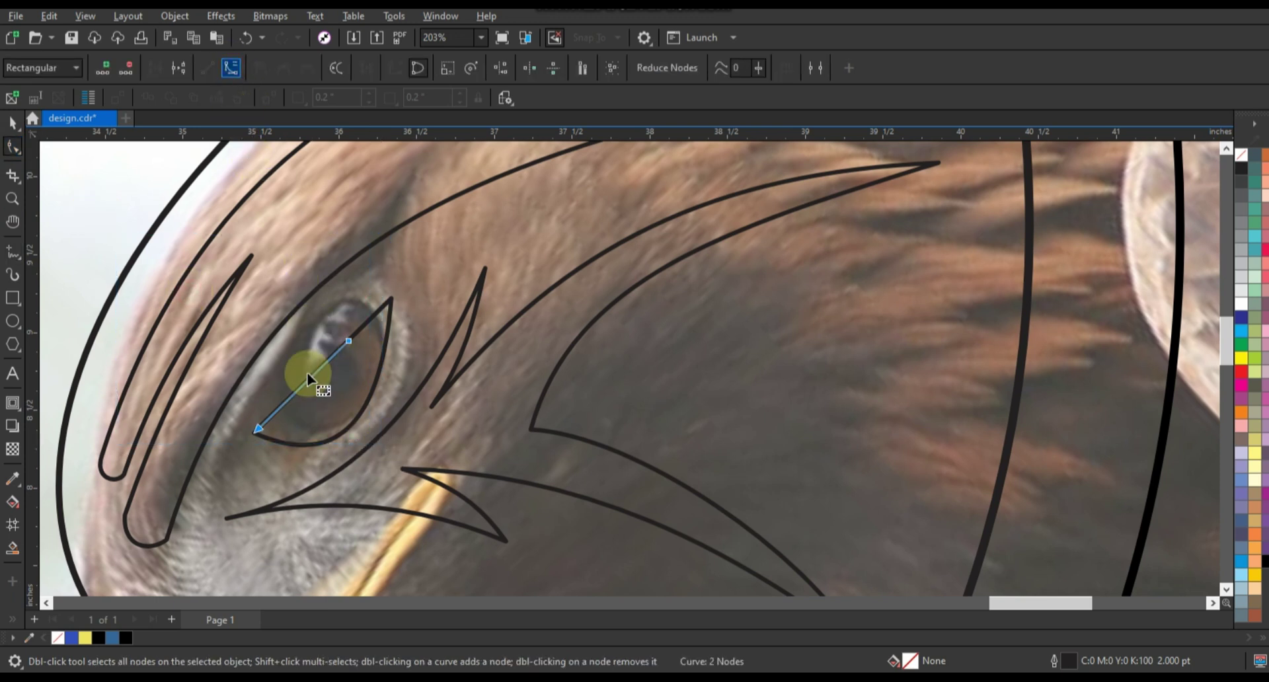
{"action": "mouse_move", "coordinate": [316, 398]}
{"action": "left_mouse_down"}
{"action": "mouse_move", "coordinate": [256, 431]}
{"action": "mouse_move", "coordinate": [304, 454]}
{"action": "mouse_move", "coordinate": [340, 425]}
{"action": "mouse_move", "coordinate": [355, 439]}
{"action": "mouse_move", "coordinate": [308, 458]}
{"action": "left_mouse_up"}
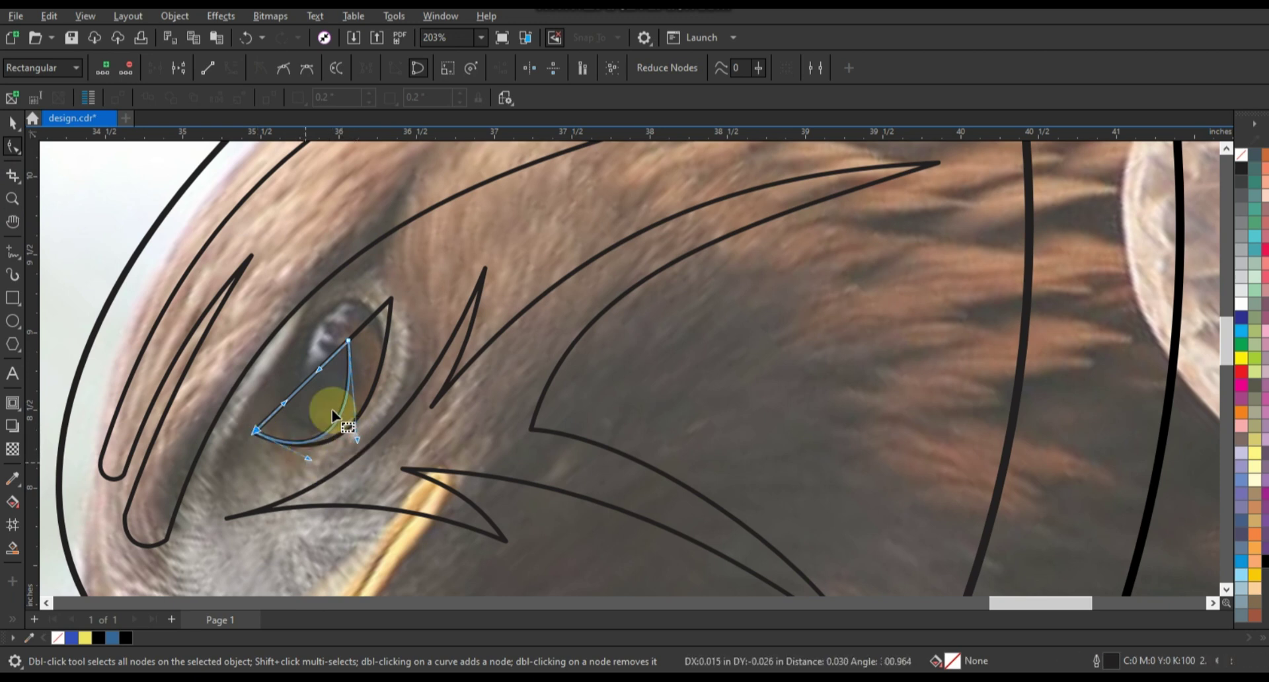
{"action": "left_click_drag", "start_coordinate": [349, 340], "coordinate": [351, 338]}
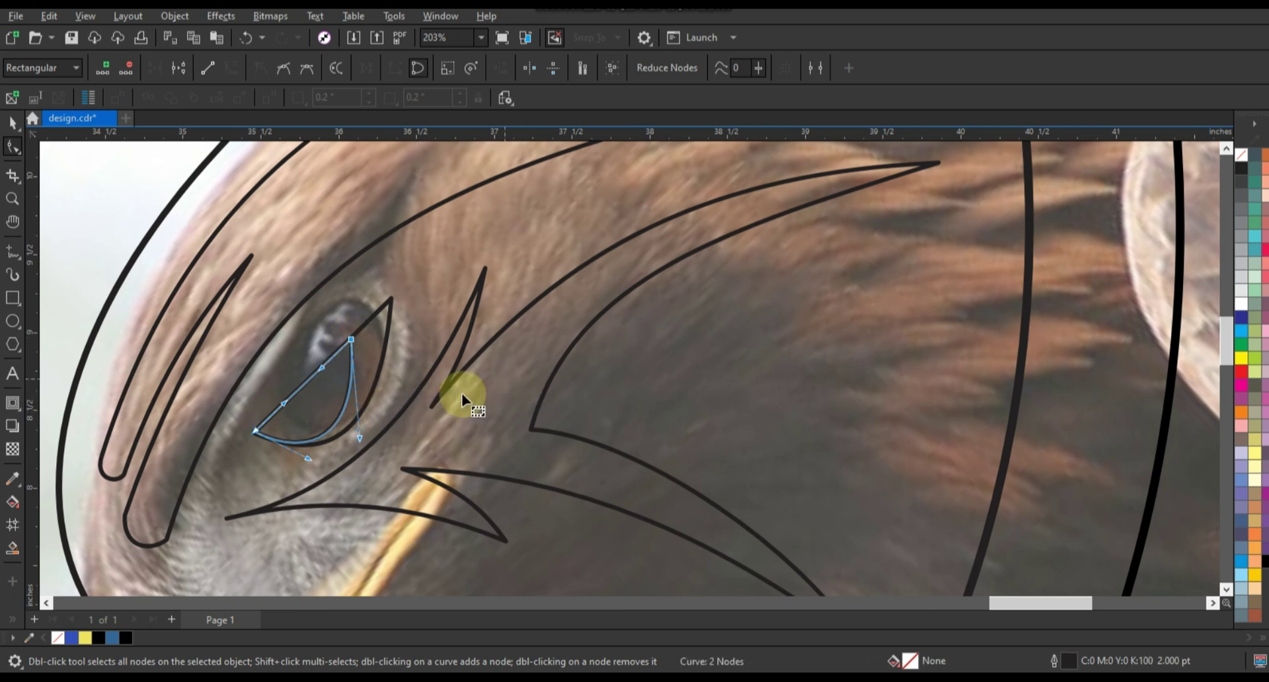
{"action": "scroll", "coordinate": [446, 406], "scroll_direction": "down", "scroll_amount": 1}
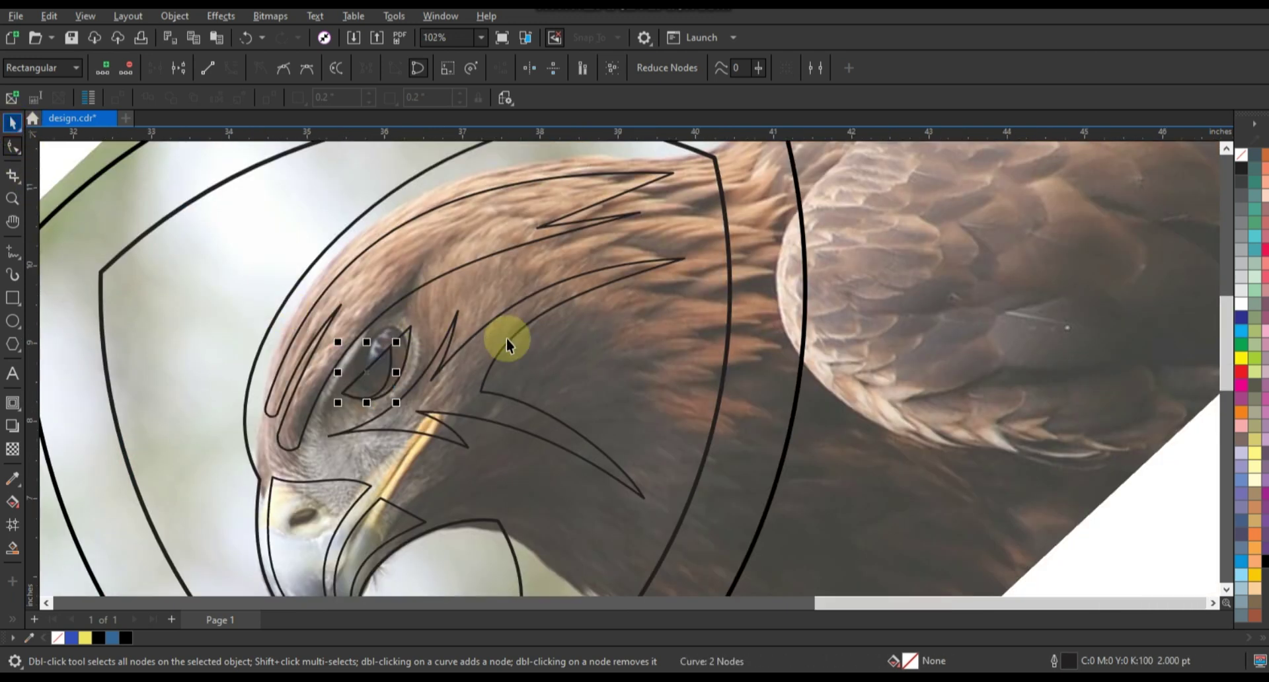
{"action": "scroll", "coordinate": [529, 341], "scroll_direction": "down", "scroll_amount": 2}
Step: Select all the shield and eagle outlines and move them to the right of the photo
{"action": "key", "text": "space"}
{"action": "left_click", "coordinate": [318, 231]}
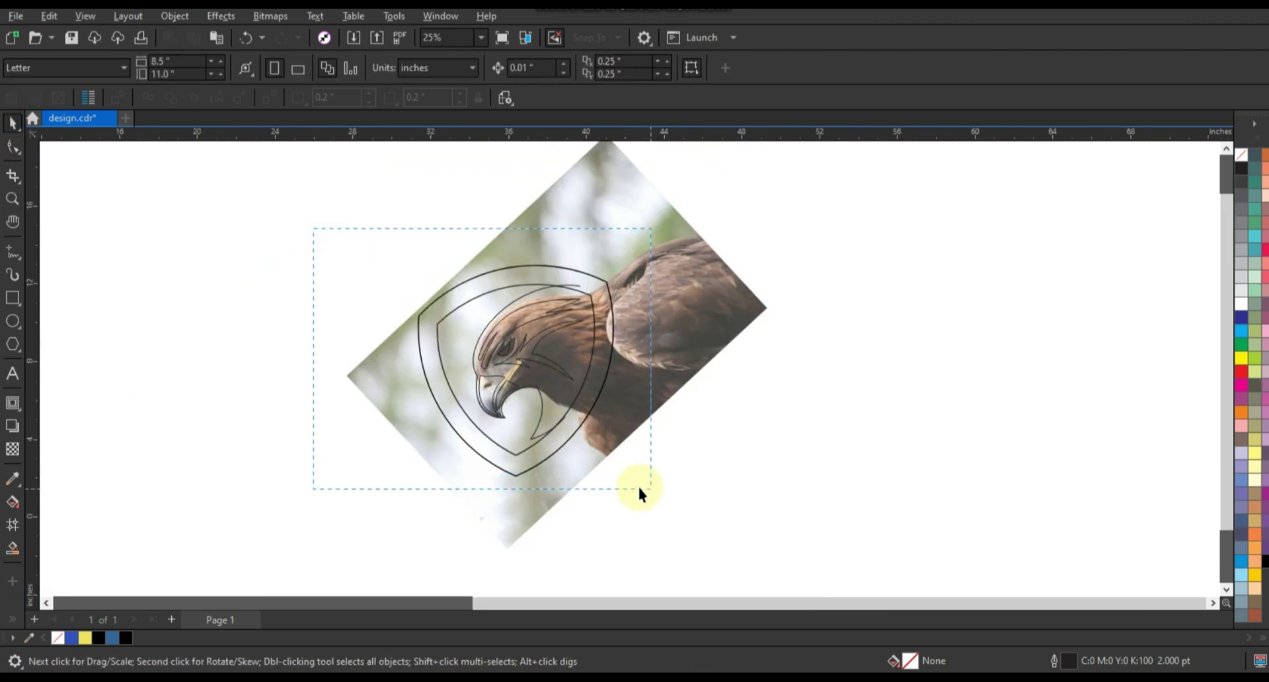
{"action": "left_click_drag", "start_coordinate": [646, 493], "coordinate": [638, 485]}
{"action": "left_click_drag", "start_coordinate": [519, 361], "coordinate": [886, 374]}
{"action": "key", "text": "shift+F2"}
Step: Combine the outer and inner shield outlines and fill the resulting ring black
{"action": "left_click", "coordinate": [929, 388]}
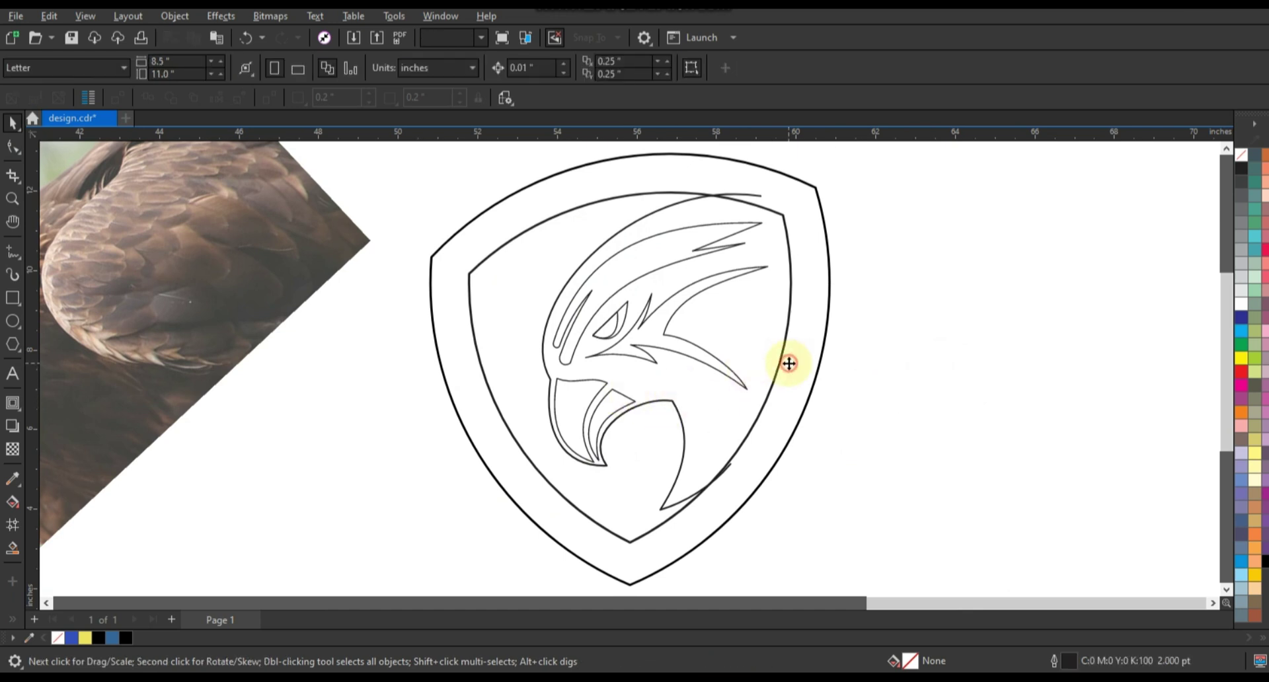
{"action": "left_click", "coordinate": [807, 377]}
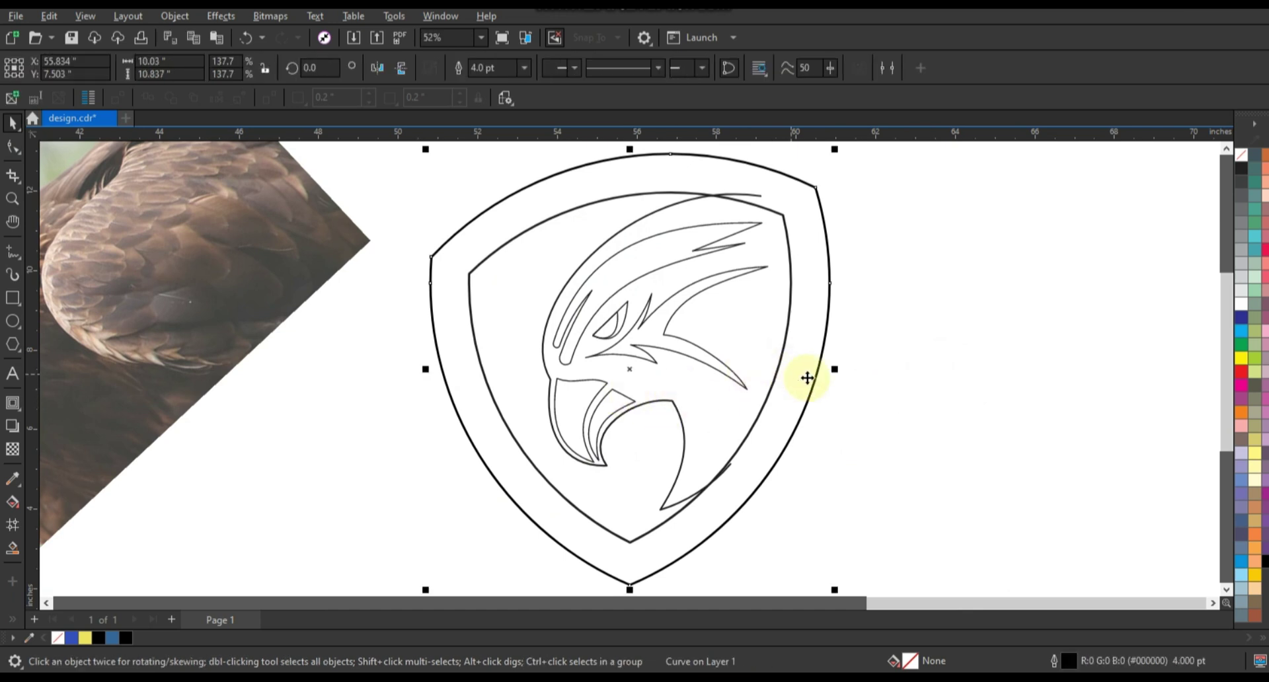
{"action": "left_click", "coordinate": [471, 281], "text": "shift"}
{"action": "left_click", "coordinate": [431, 69]}
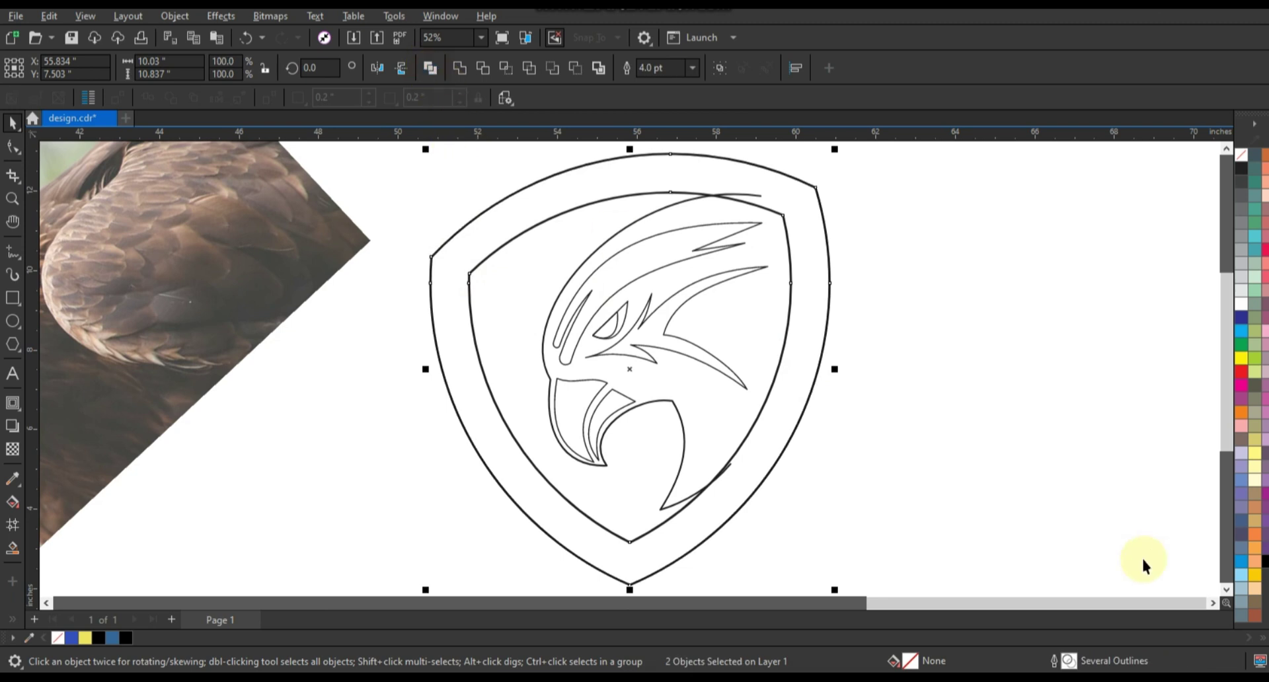
{"action": "left_click", "coordinate": [1265, 561]}
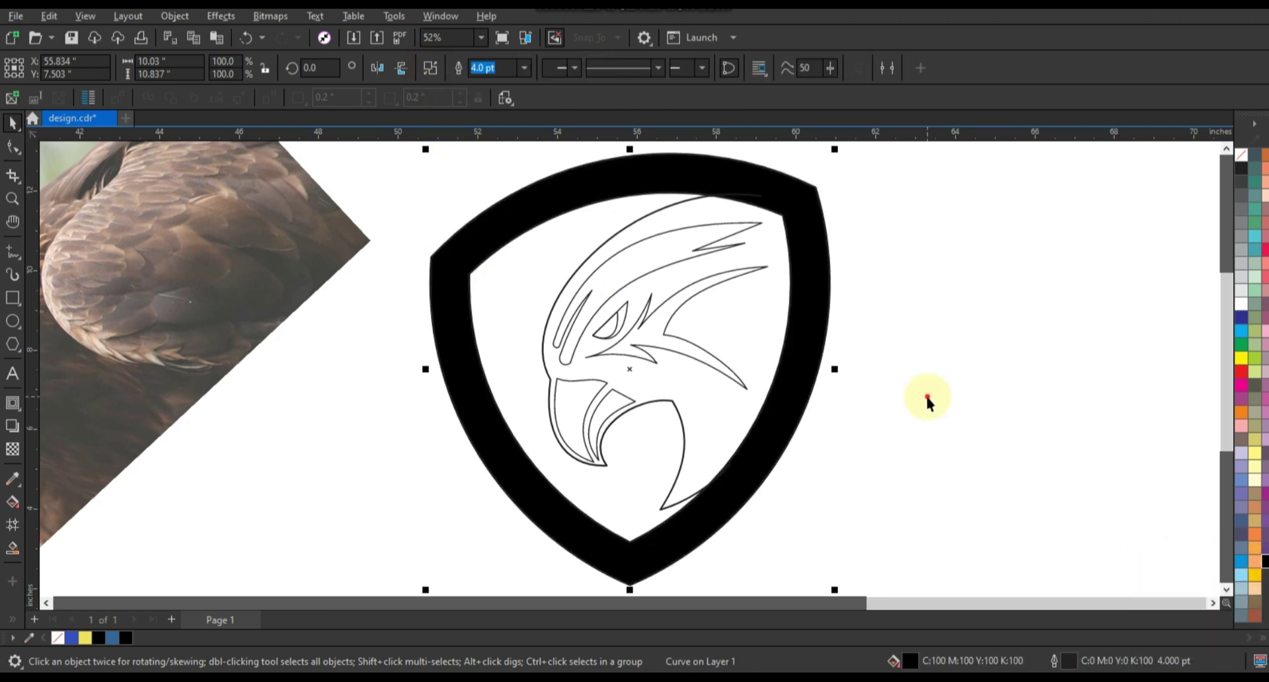
Step: Delete the inner eagle detail curves, including the eye and beak shapes
{"action": "left_click", "coordinate": [636, 343]}
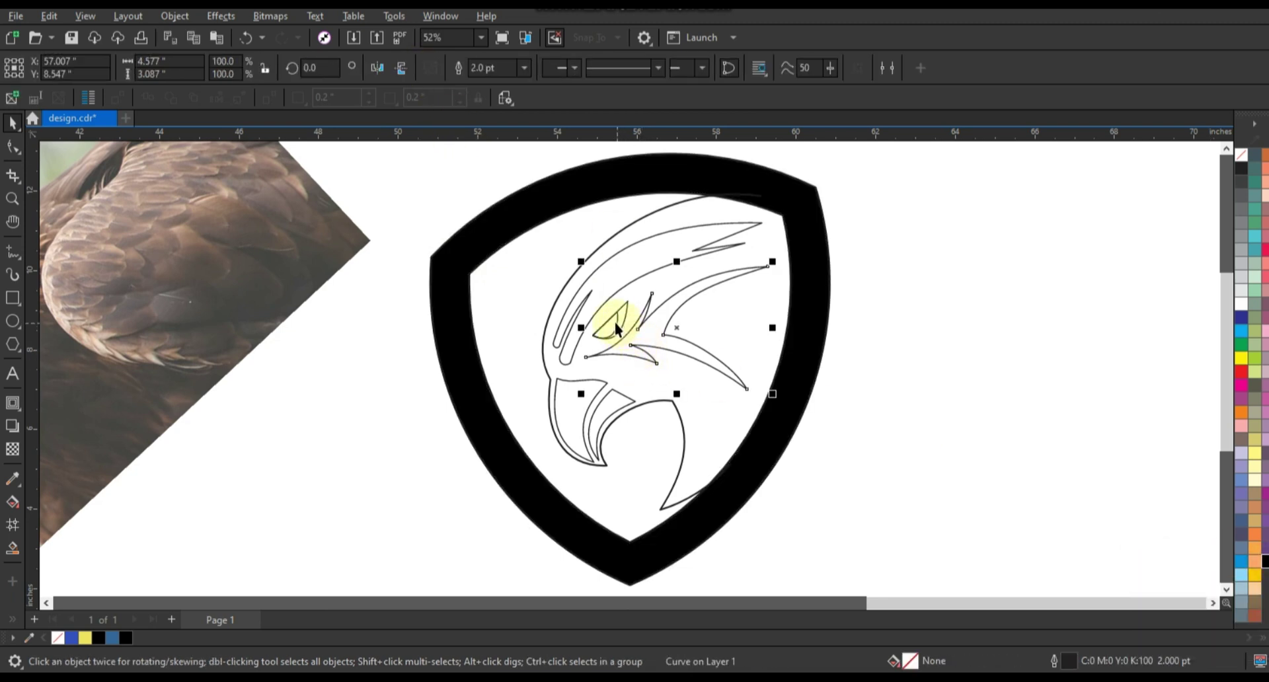
{"action": "left_click", "coordinate": [617, 324], "text": "shift"}
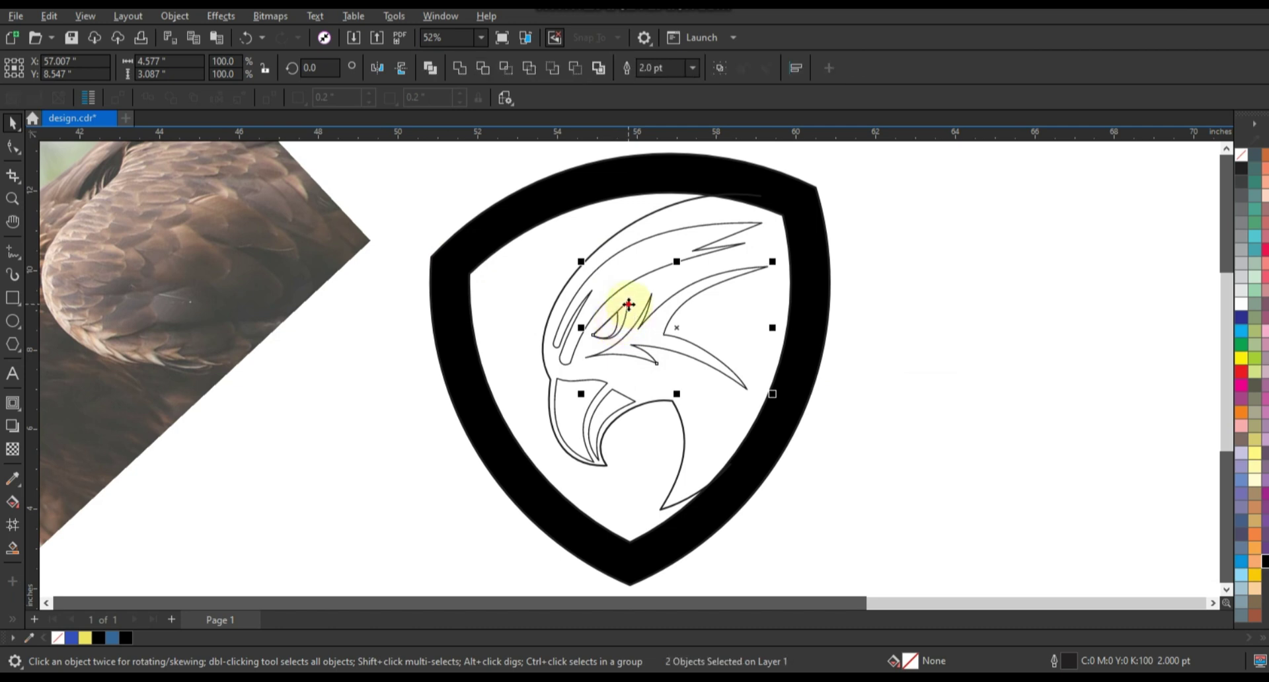
{"action": "left_click", "coordinate": [628, 284], "text": "shift"}
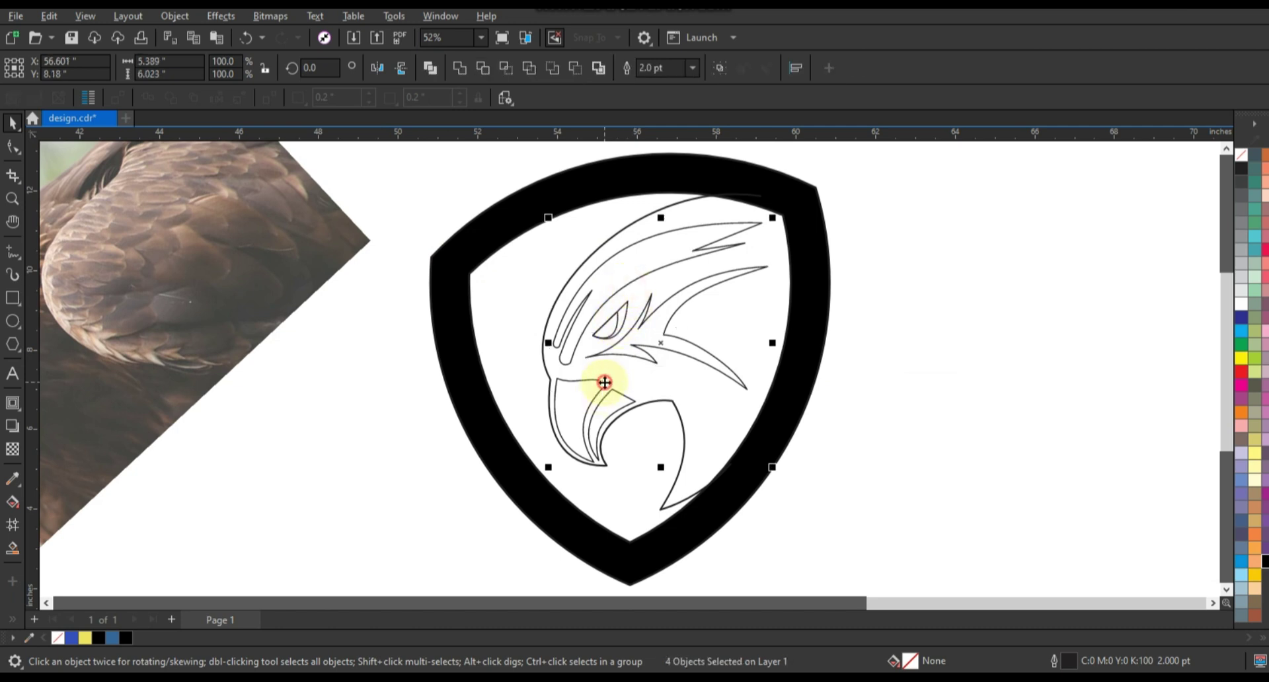
{"action": "left_click", "coordinate": [628, 400], "text": "shift"}
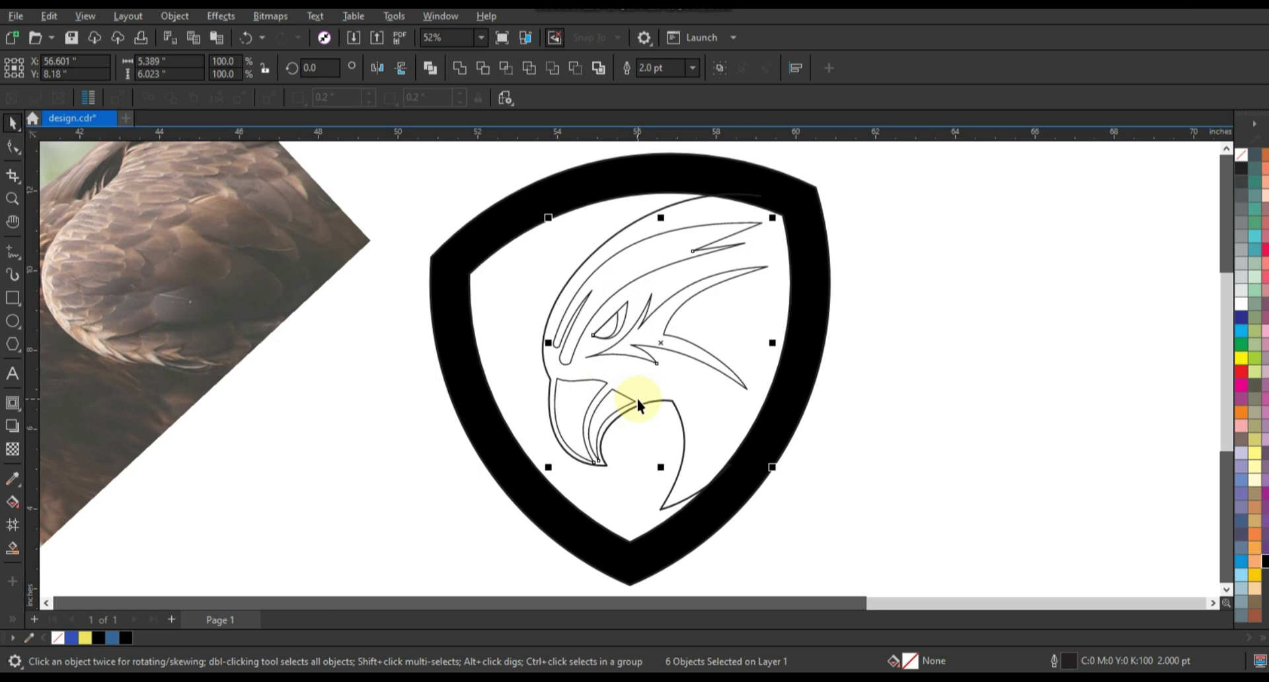
{"action": "key", "text": "Delete"}
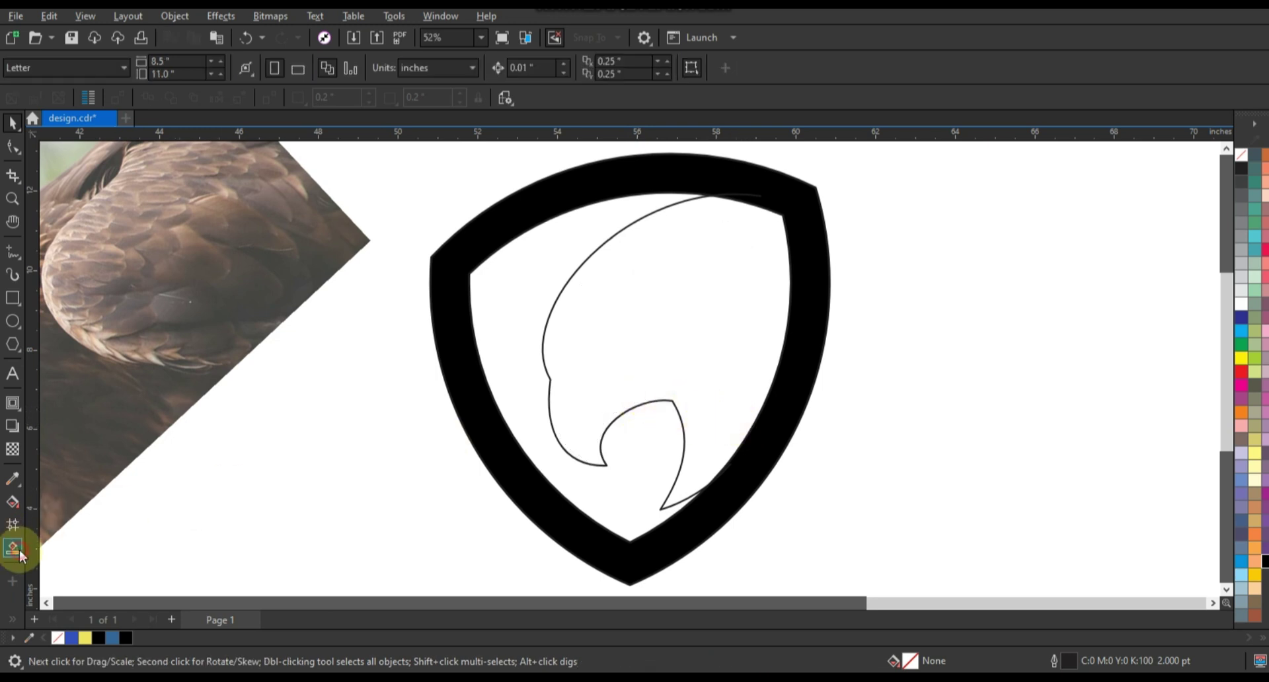
Step: Smart Fill the area inside the eagle head outline and make it black
{"action": "left_click", "coordinate": [11, 547]}
{"action": "left_click", "coordinate": [648, 373]}
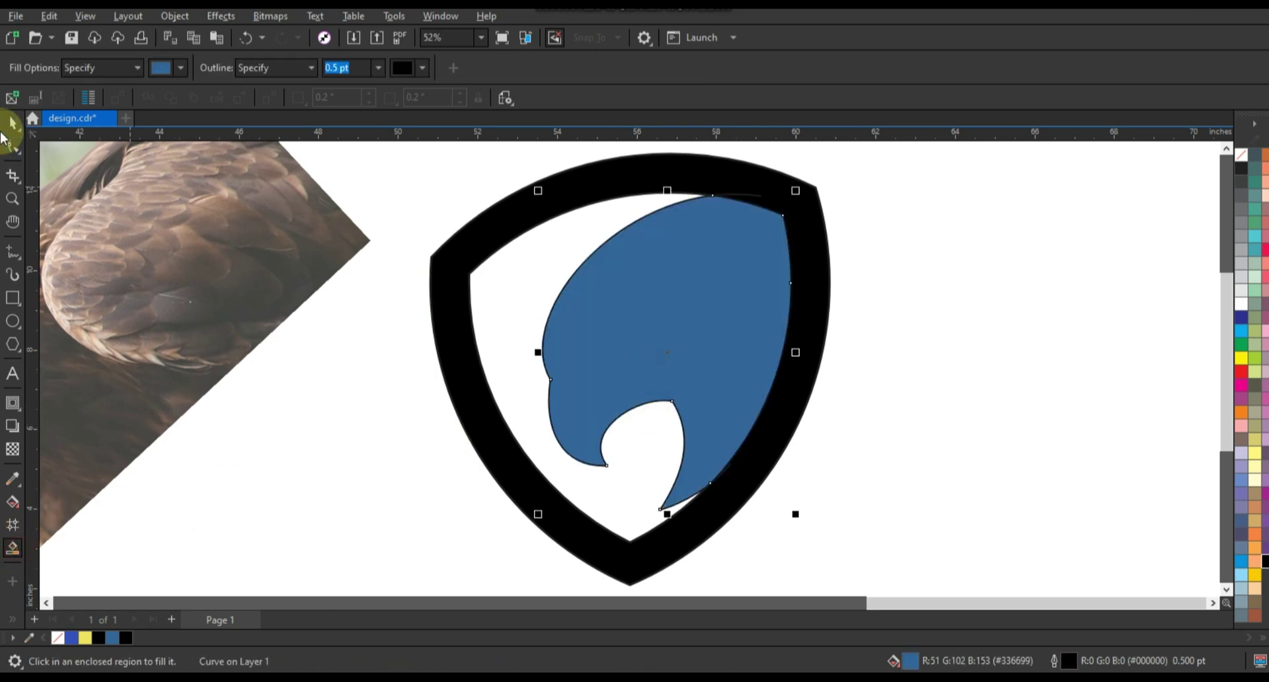
{"action": "left_click", "coordinate": [12, 122]}
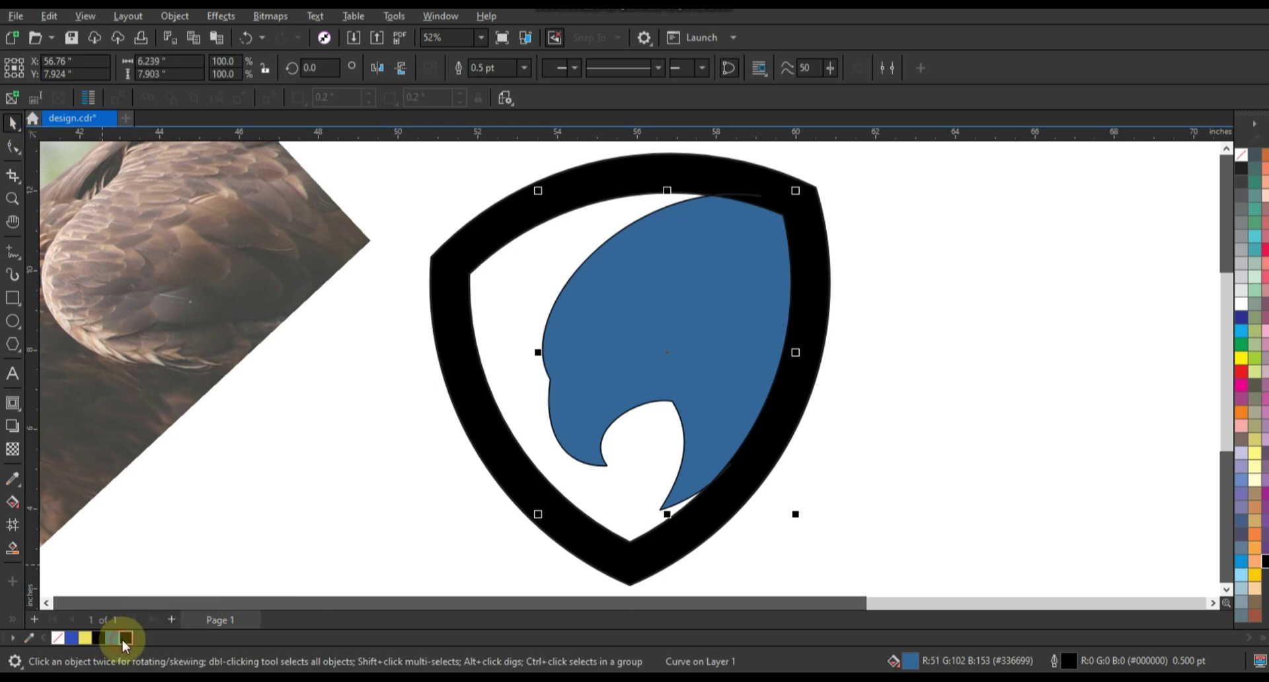
{"action": "left_click", "coordinate": [122, 639]}
Step: Combine the black head with the shield ring, then undo the merge
{"action": "left_click", "coordinate": [953, 455]}
{"action": "left_click", "coordinate": [764, 443]}
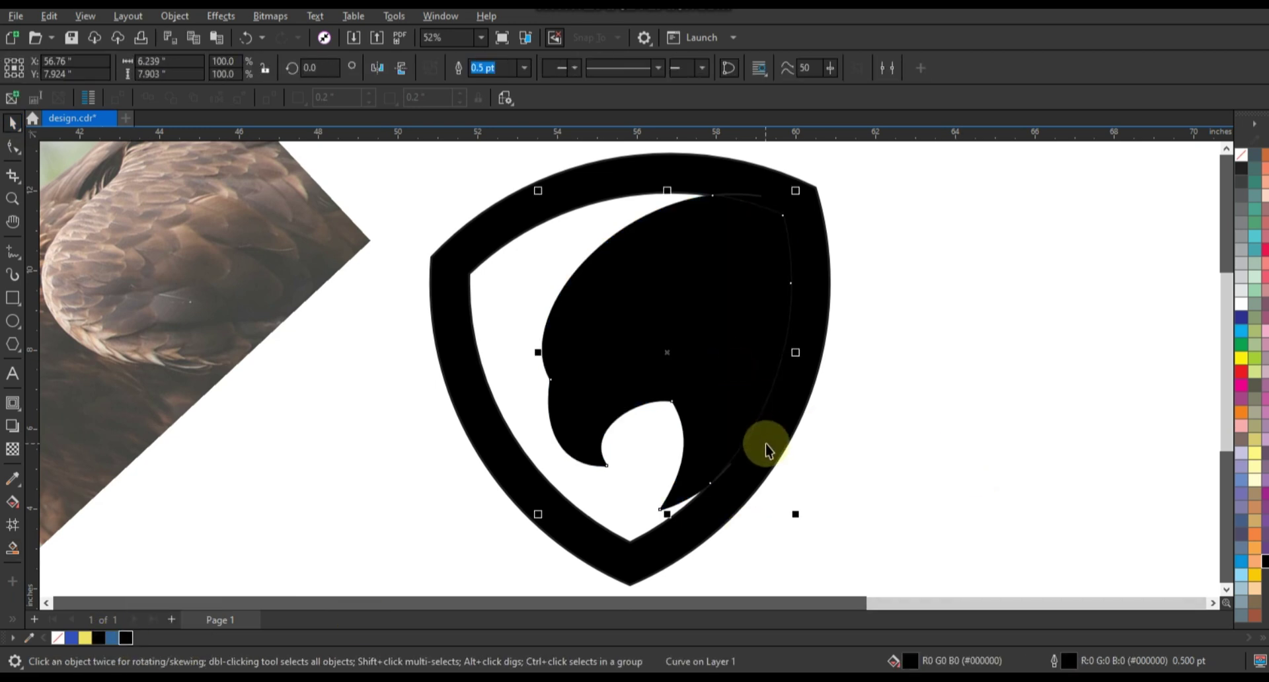
{"action": "left_click", "coordinate": [657, 161], "text": "shift"}
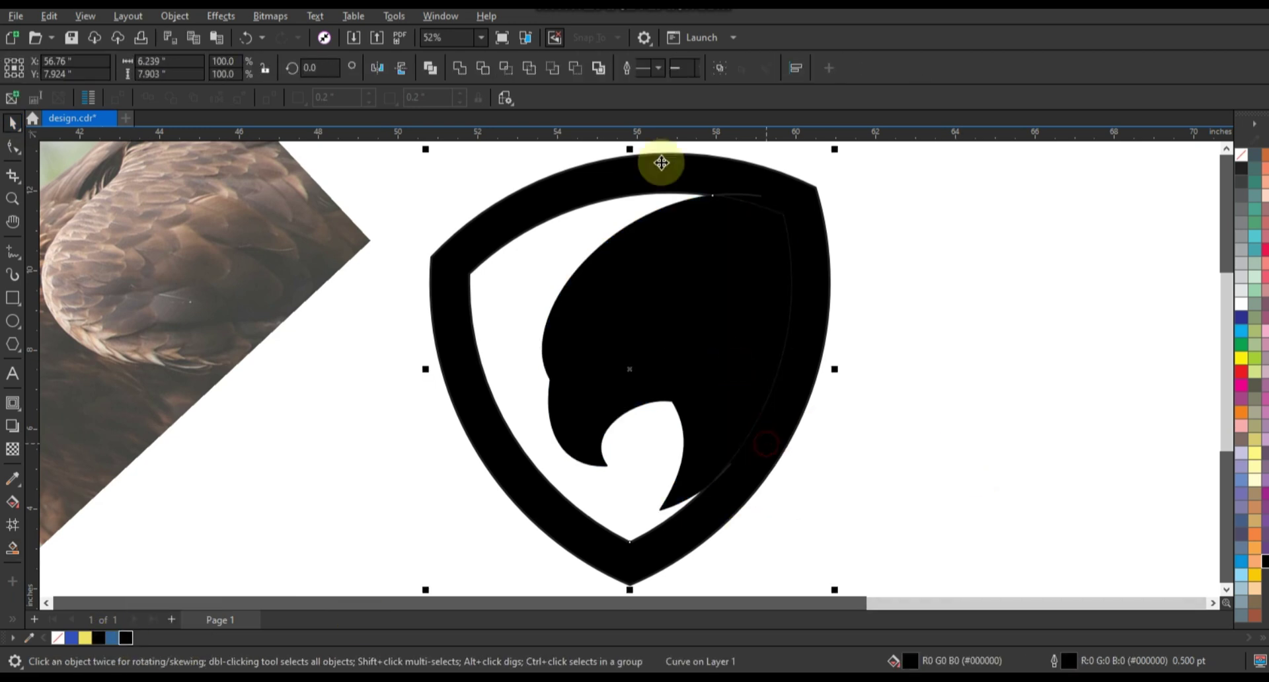
{"action": "left_click", "coordinate": [903, 225]}
{"action": "left_click", "coordinate": [751, 202]}
{"action": "left_click", "coordinate": [758, 296]}
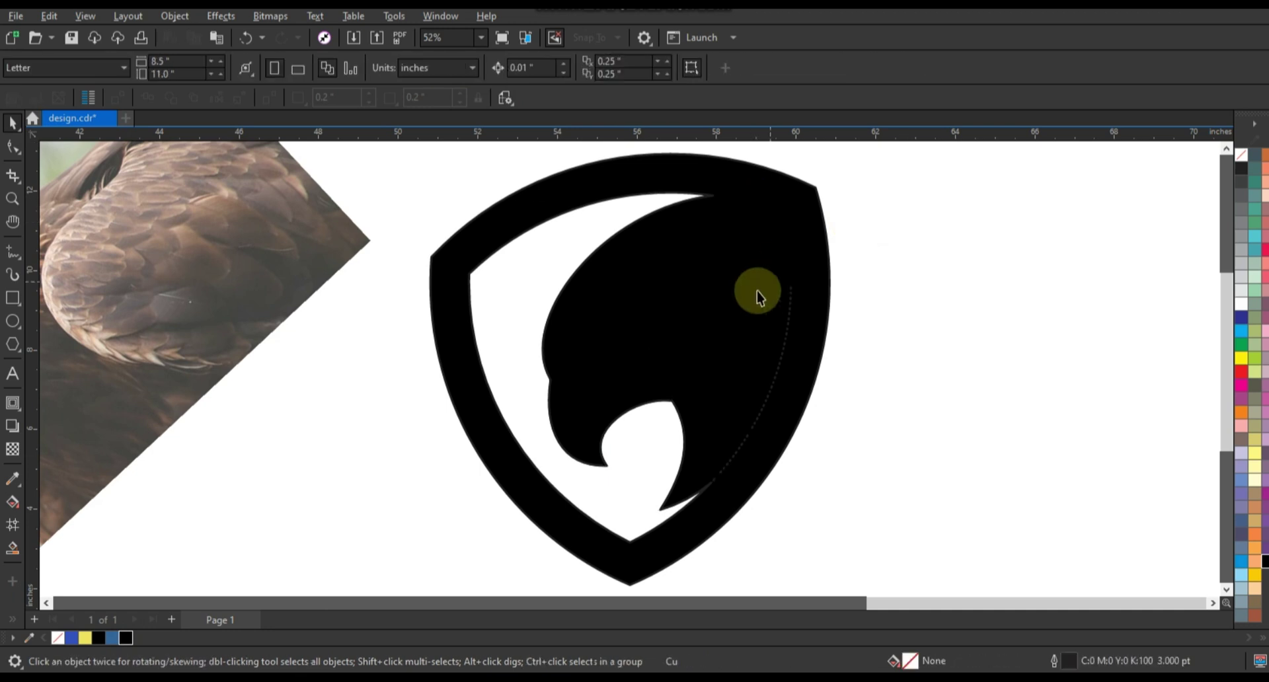
{"action": "left_click", "coordinate": [425, 69]}
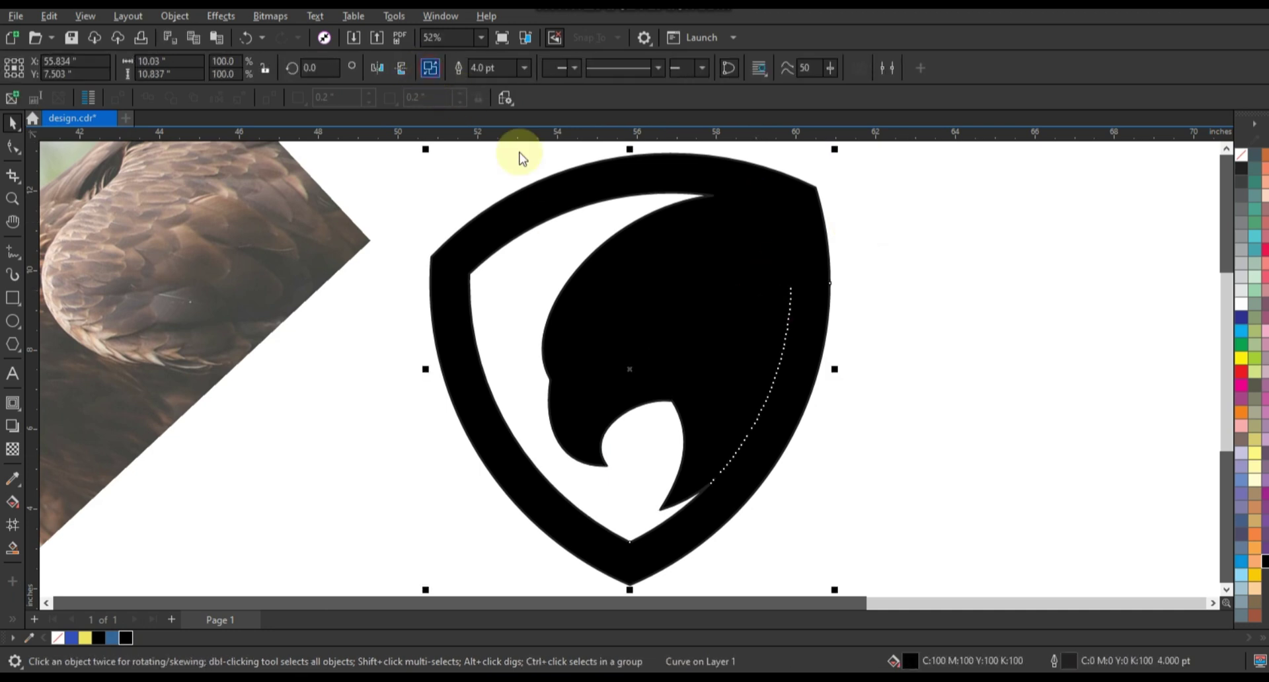
{"action": "key", "text": "ctrl+z"}
{"action": "left_click", "coordinate": [954, 254]}
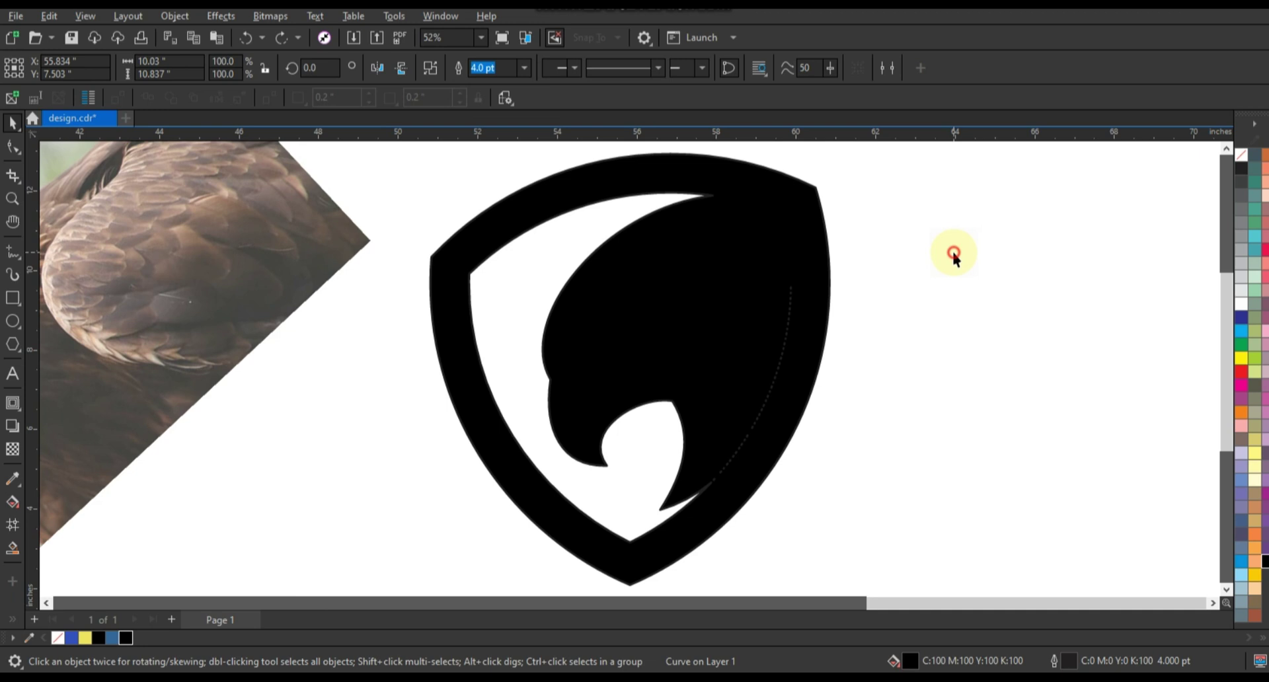
Step: Delete the stray fragment nodes from the black shield and paste the six eagle detail curves back
{"action": "left_click", "coordinate": [794, 308]}
{"action": "left_click", "coordinate": [12, 146]}
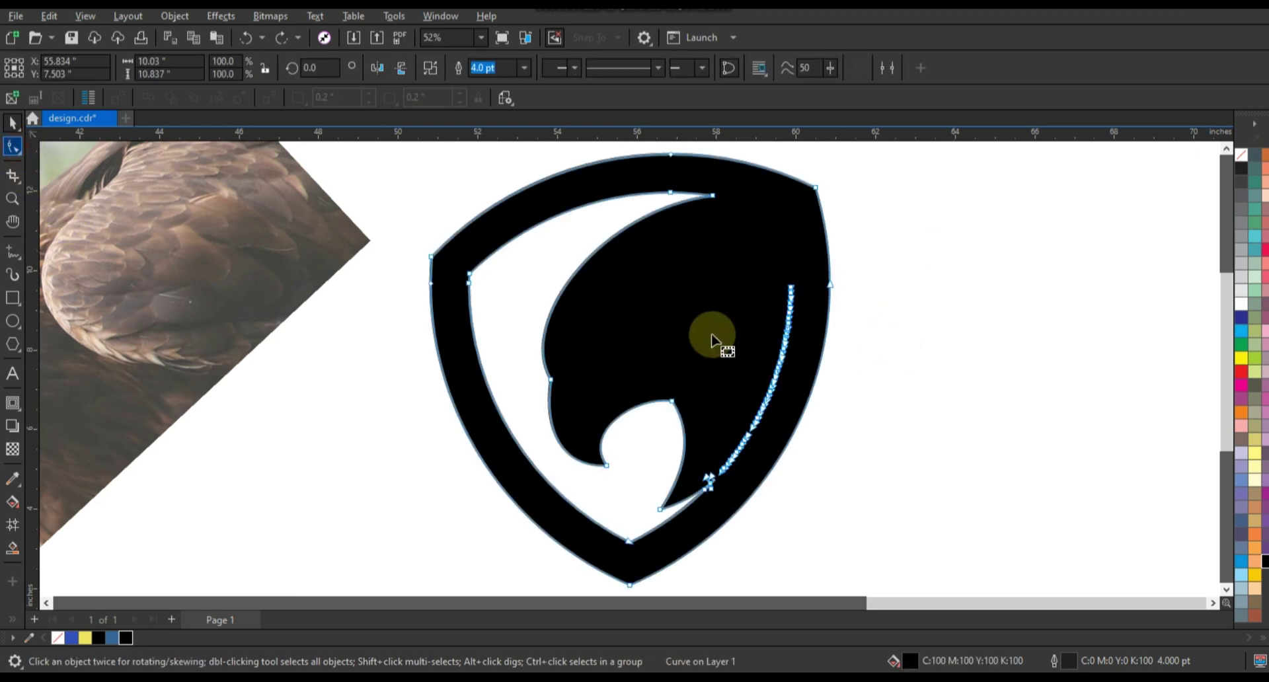
{"action": "left_click_drag", "start_coordinate": [735, 295], "coordinate": [800, 396]}
{"action": "mouse_move", "coordinate": [714, 380]}
{"action": "left_mouse_down"}
{"action": "mouse_move", "coordinate": [779, 466]}
{"action": "mouse_move", "coordinate": [739, 473]}
{"action": "left_mouse_up"}
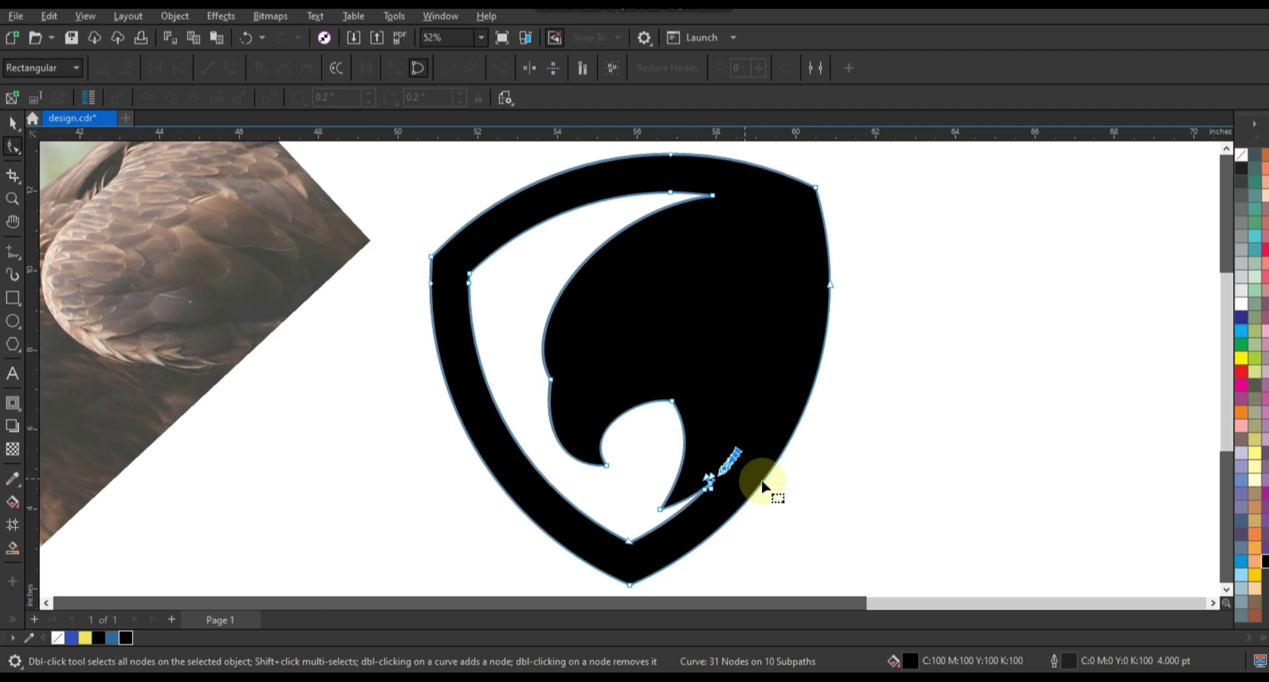
{"action": "key", "text": "Delete"}
{"action": "left_click", "coordinate": [12, 124]}
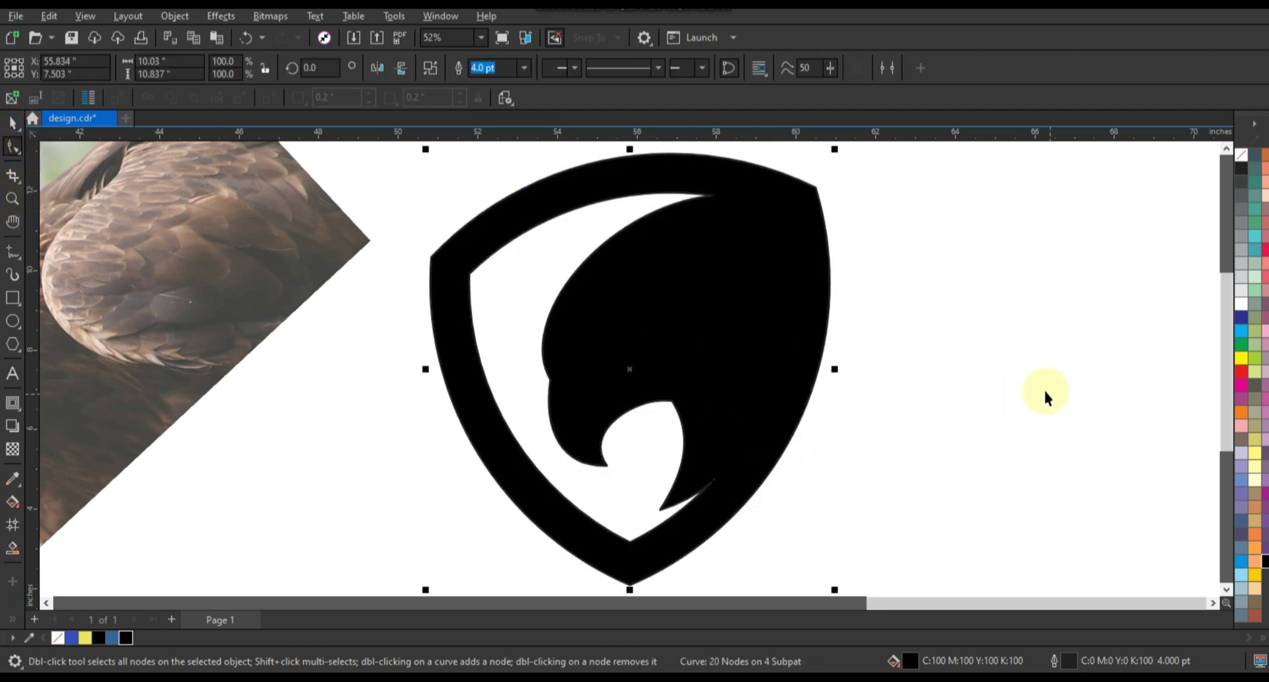
{"action": "key", "text": "ctrl+v"}
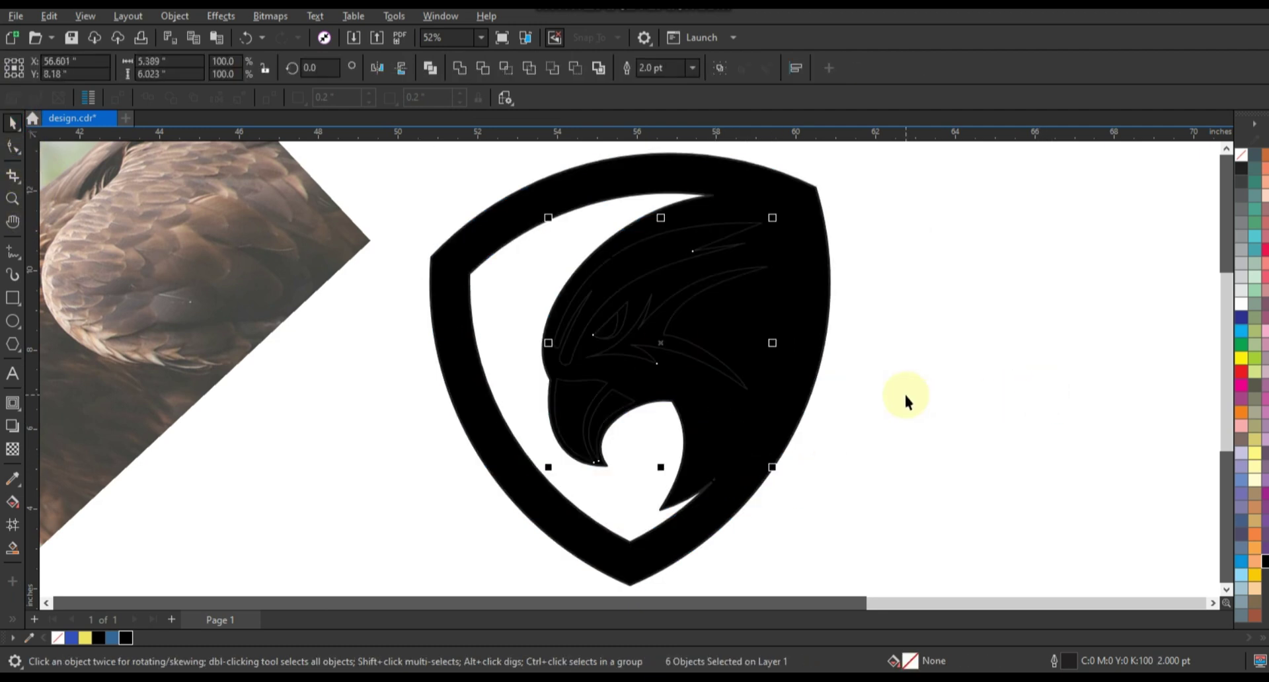
Step: Give the pasted eagle detail shapes a white fill and white outlines
{"action": "left_click", "coordinate": [1242, 308]}
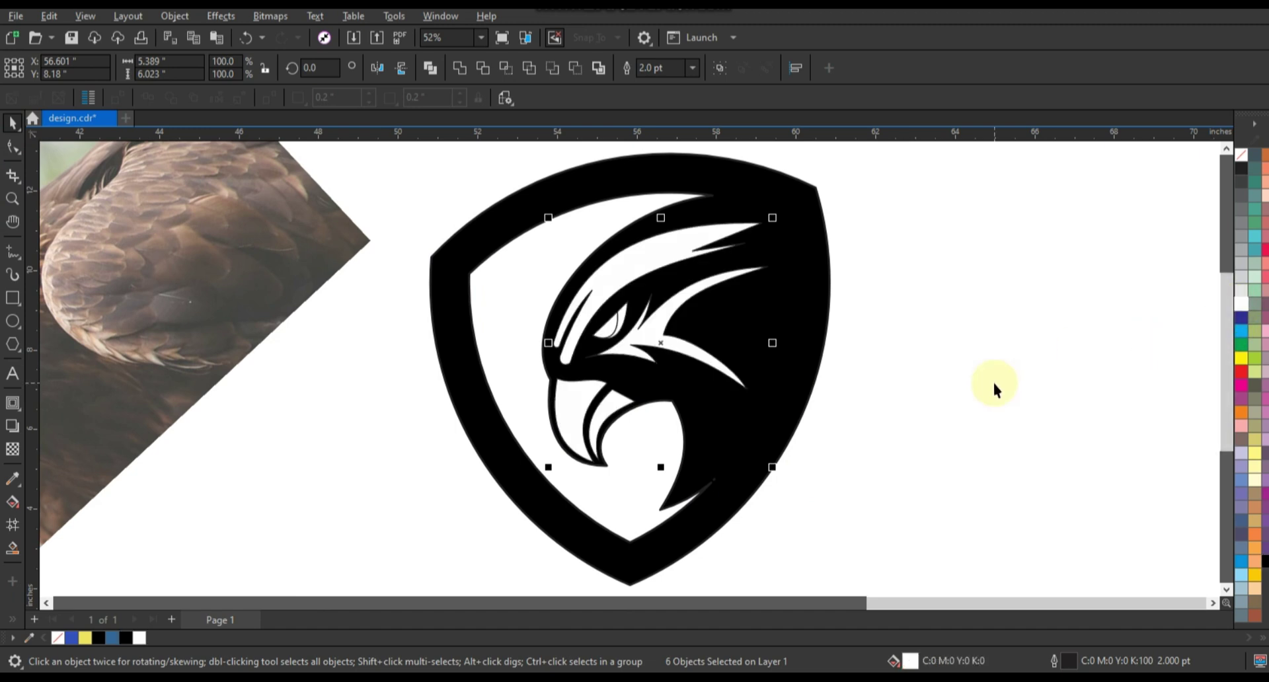
{"action": "right_click", "coordinate": [1240, 156]}
{"action": "left_click", "coordinate": [1217, 169]}
Step: Select the inner beak piece together with the brow streak
{"action": "left_click", "coordinate": [904, 260]}
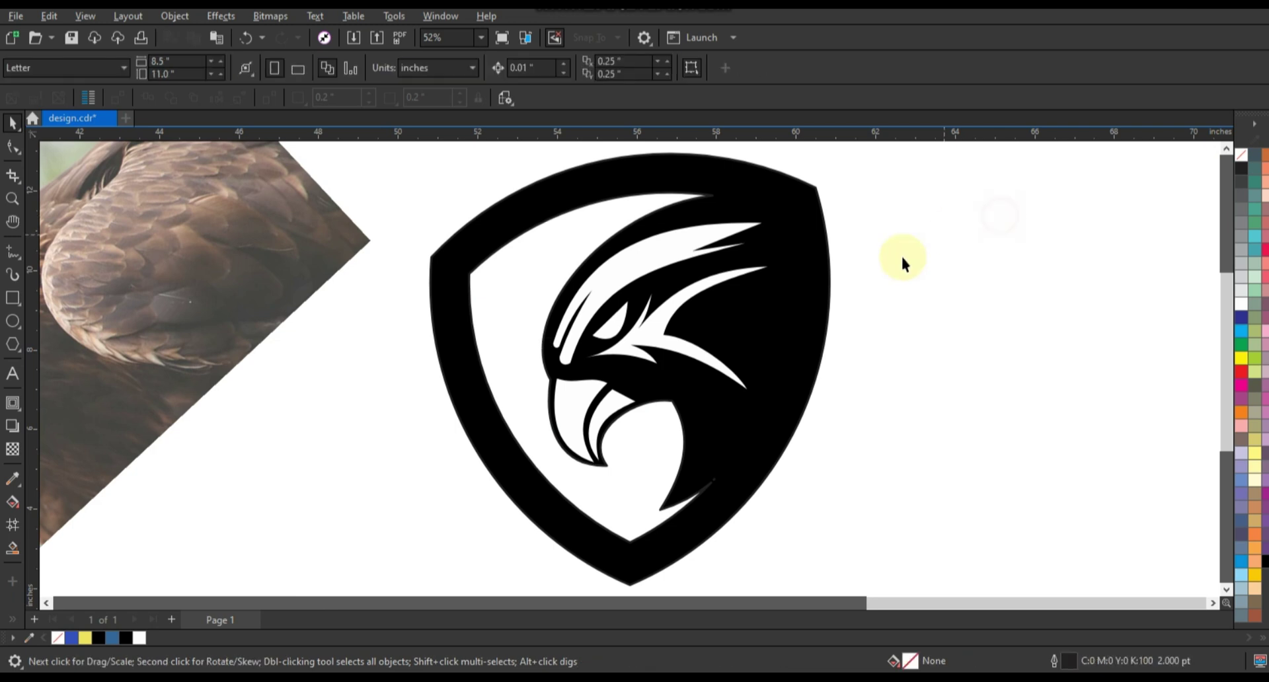
{"action": "left_click", "coordinate": [601, 429]}
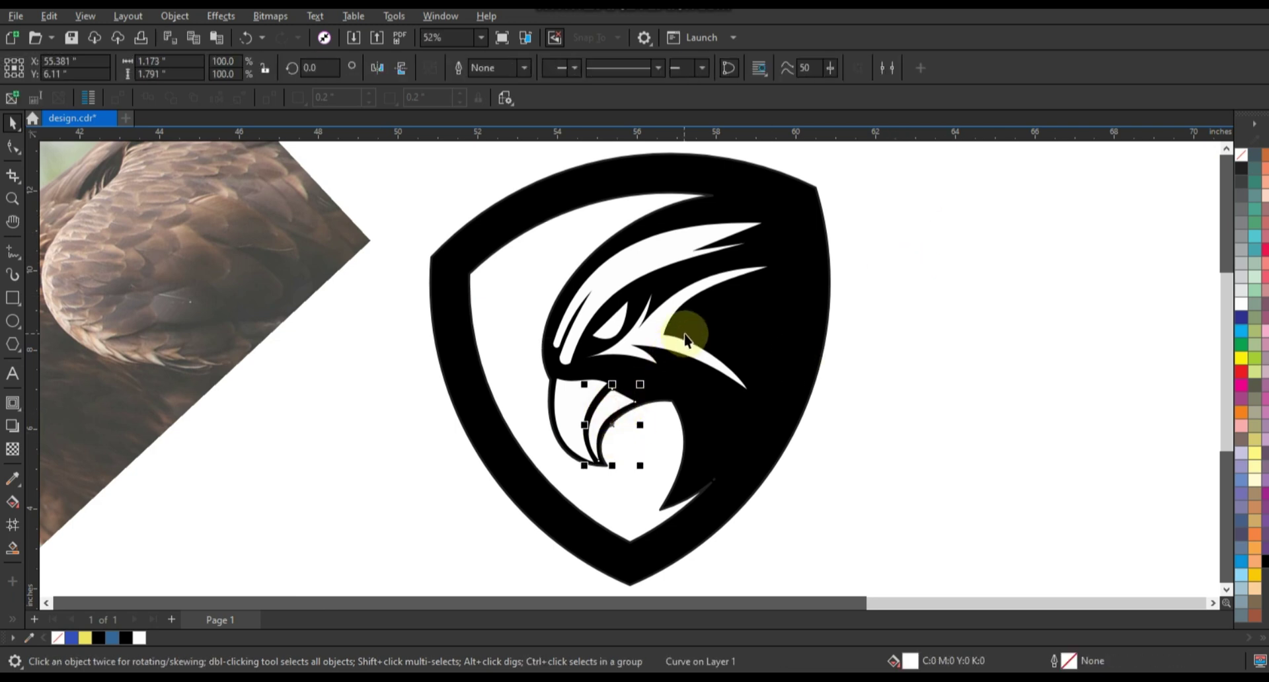
{"action": "left_click", "coordinate": [656, 334], "text": "shift"}
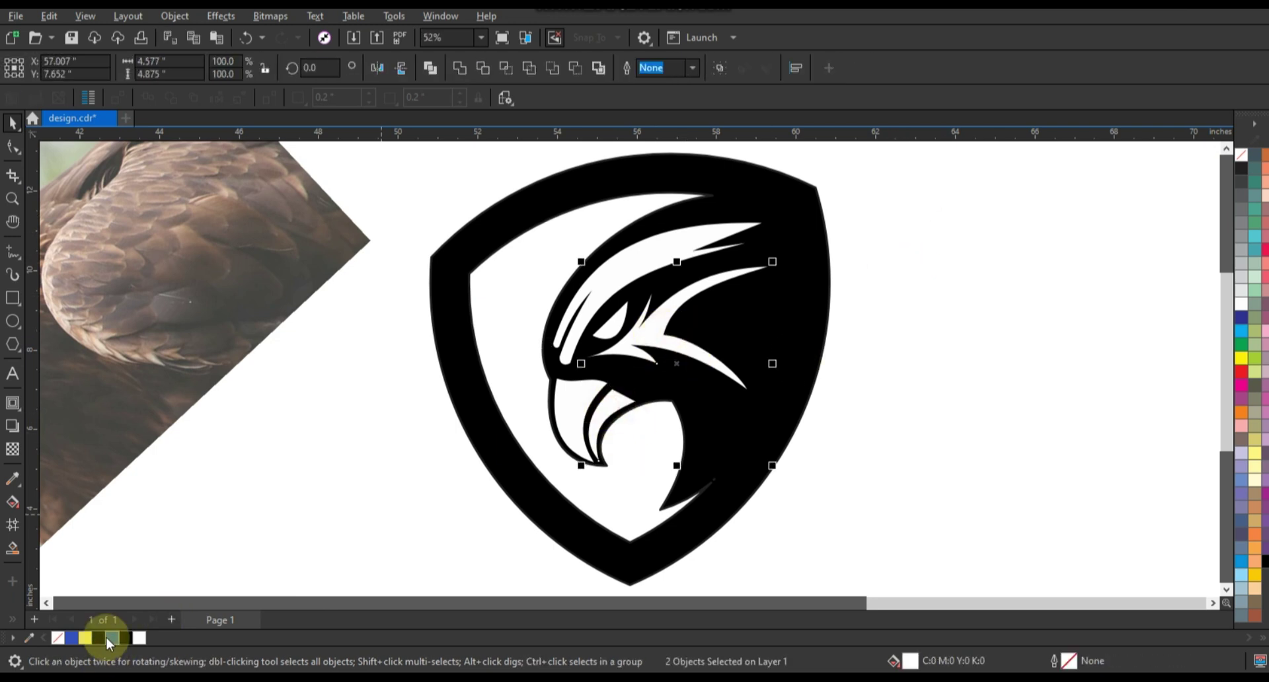
Step: Fill the selected inner beak piece and brow streak with blue
{"action": "left_click", "coordinate": [77, 638]}
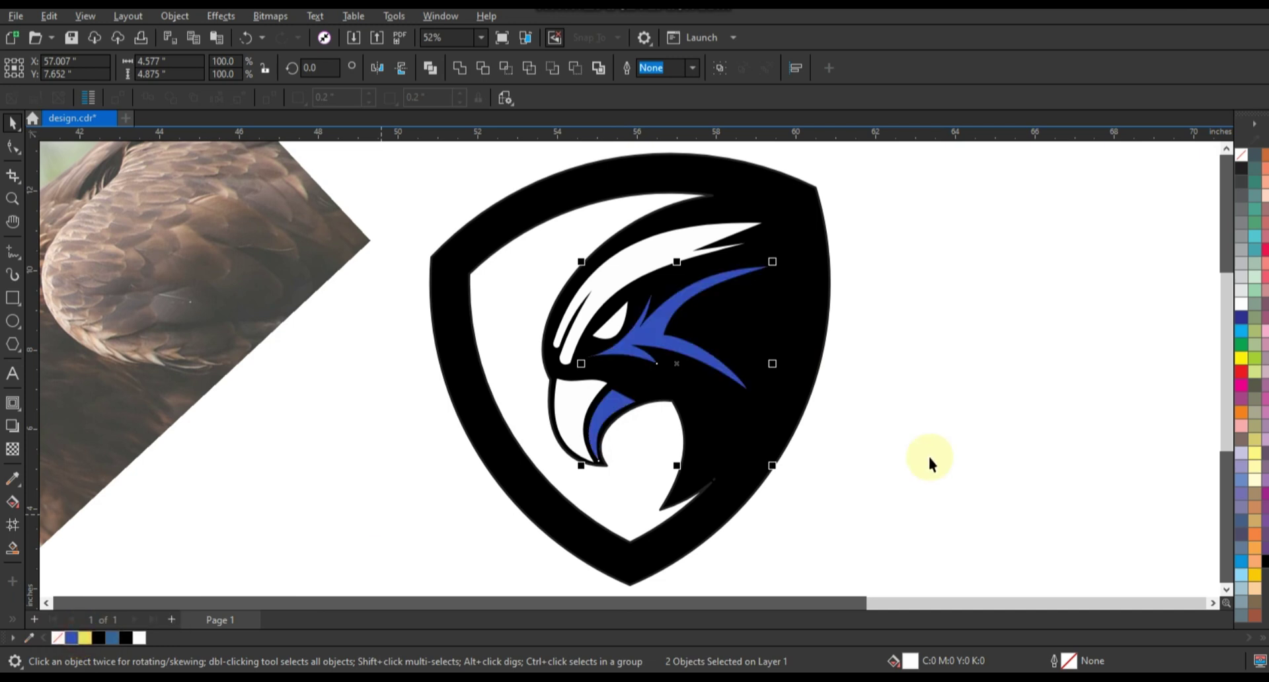
{"action": "left_click", "coordinate": [928, 455]}
{"action": "left_click", "coordinate": [13, 198]}
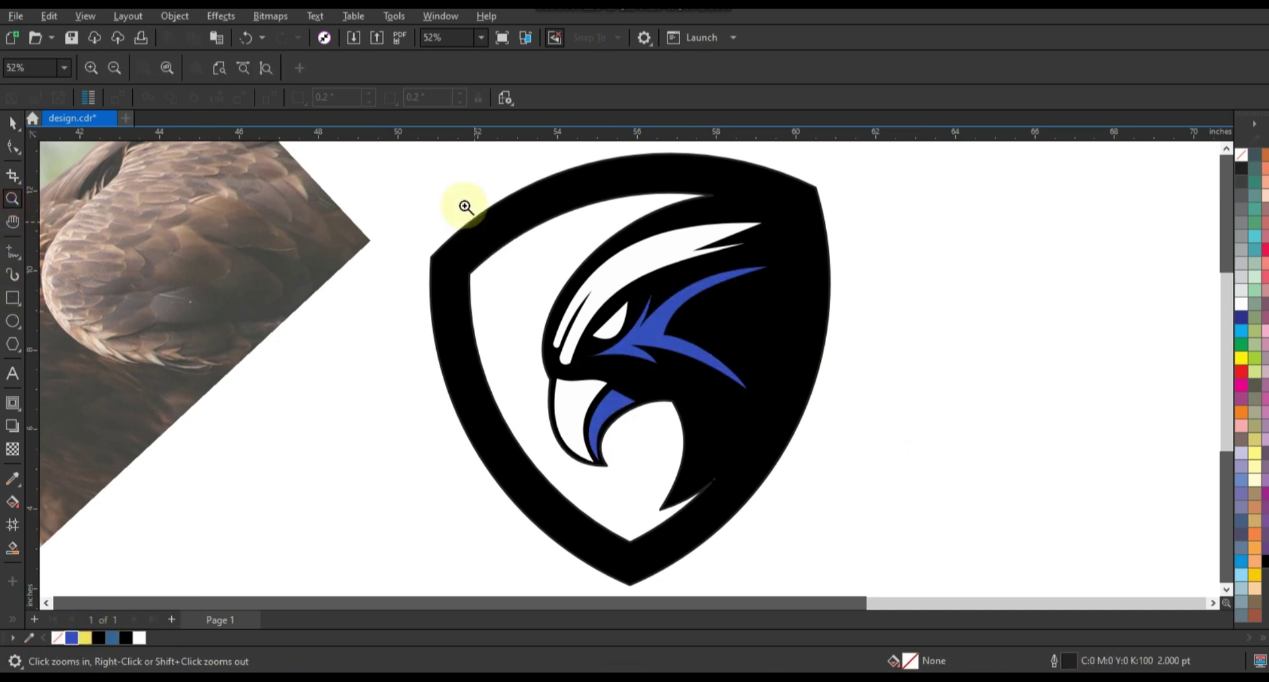
{"action": "mouse_move", "coordinate": [462, 193]}
{"action": "left_mouse_down"}
{"action": "mouse_move", "coordinate": [776, 412]}
{"action": "mouse_move", "coordinate": [842, 482]}
{"action": "left_mouse_up"}
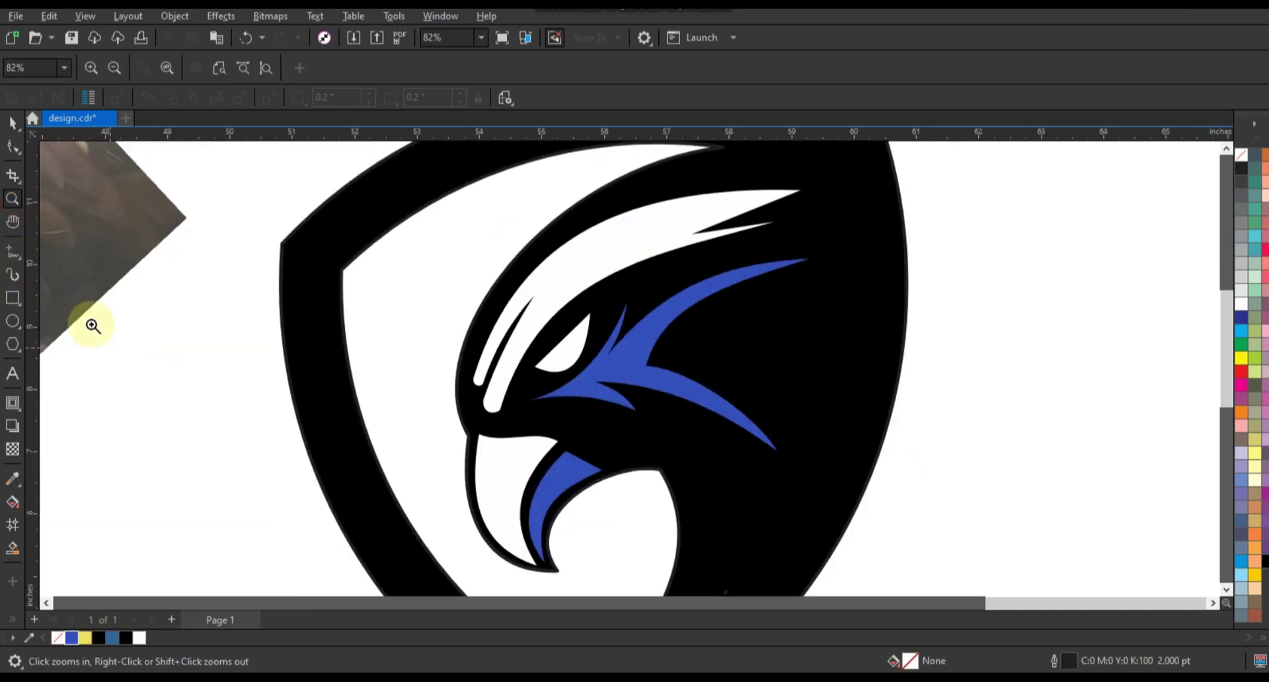
Step: Draw a three-point line across the beak and bend it into a curve following the beak
{"action": "left_click", "coordinate": [11, 254]}
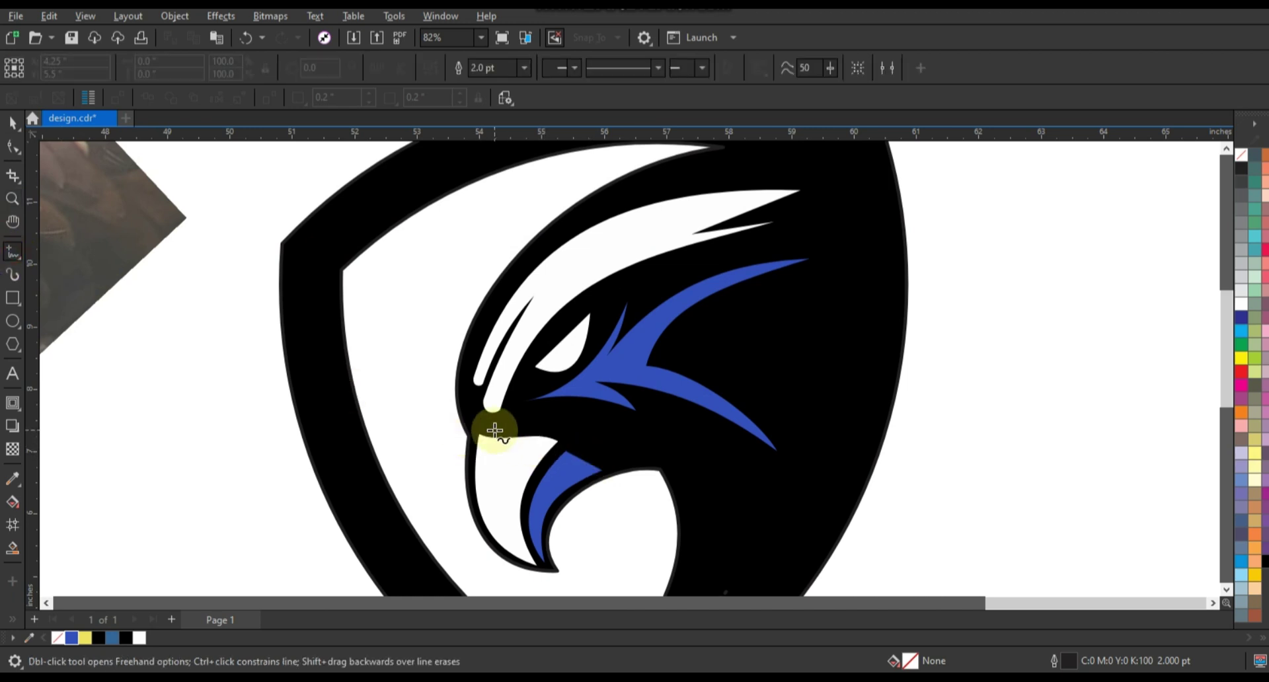
{"action": "left_click", "coordinate": [502, 436]}
{"action": "left_click", "coordinate": [539, 444]}
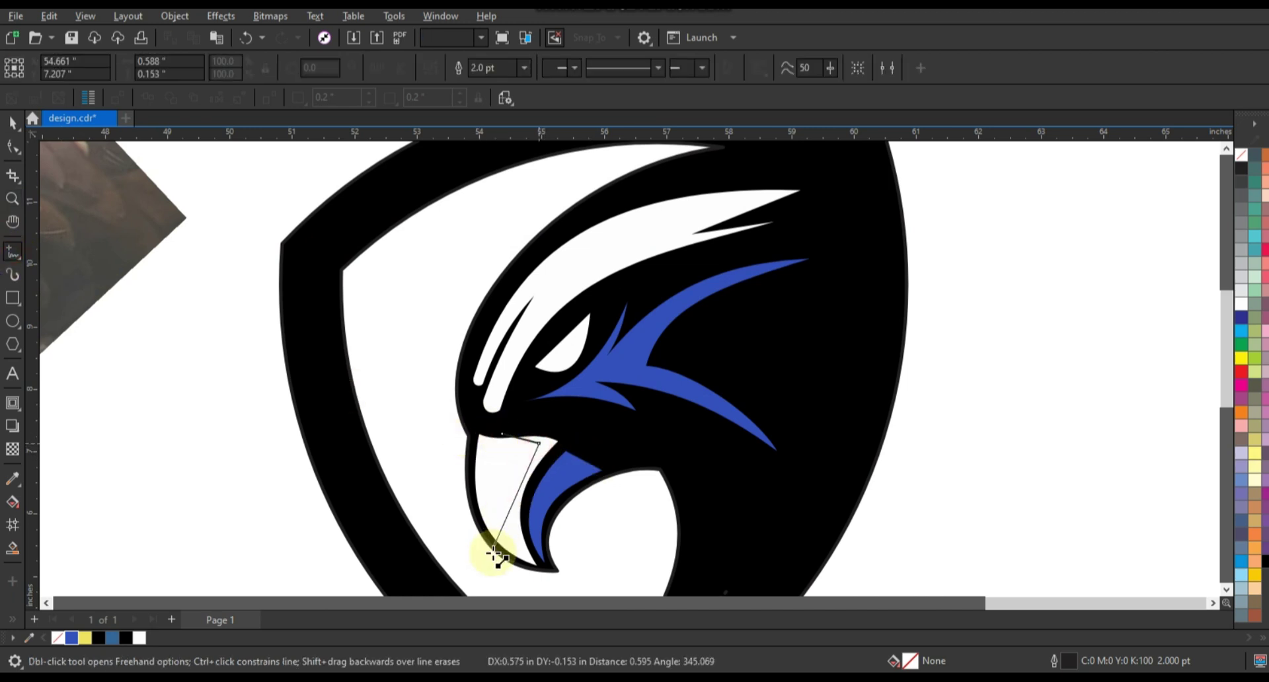
{"action": "double_click", "coordinate": [534, 570]}
{"action": "key", "text": "F10"}
{"action": "scroll", "coordinate": [596, 589], "scroll_direction": "down", "scroll_amount": 1}
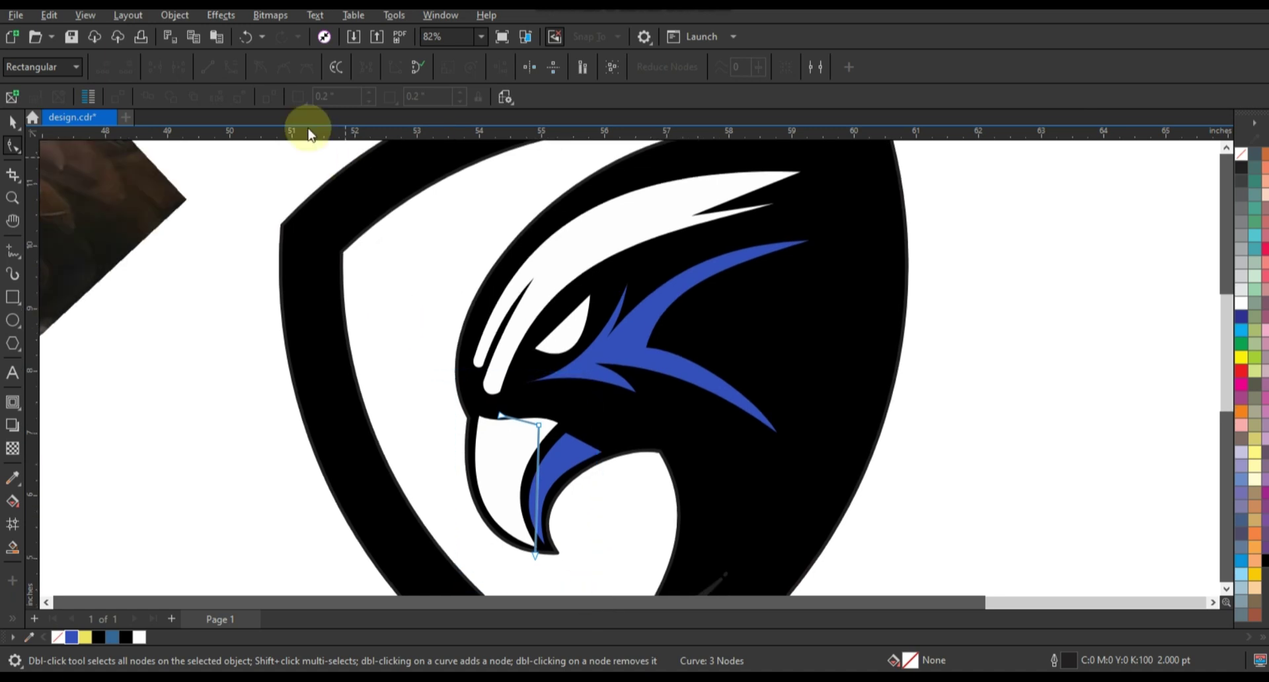
{"action": "left_click_drag", "start_coordinate": [462, 396], "coordinate": [600, 570]}
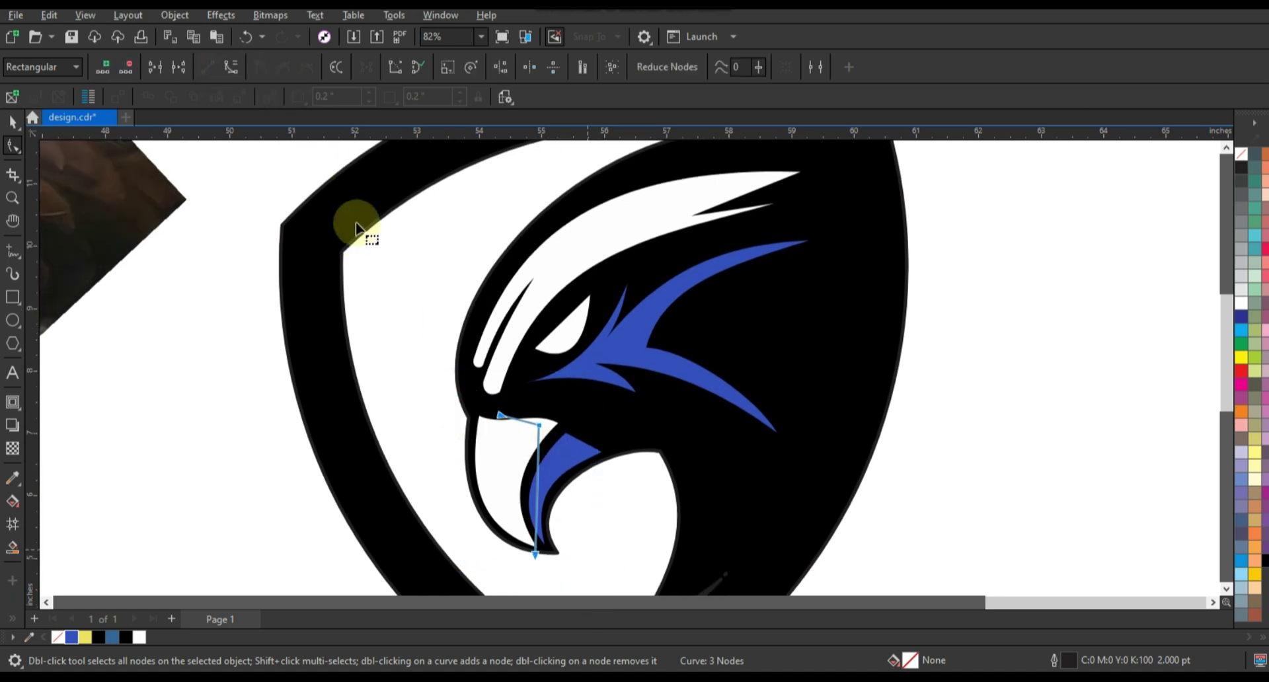
{"action": "left_click", "coordinate": [230, 66]}
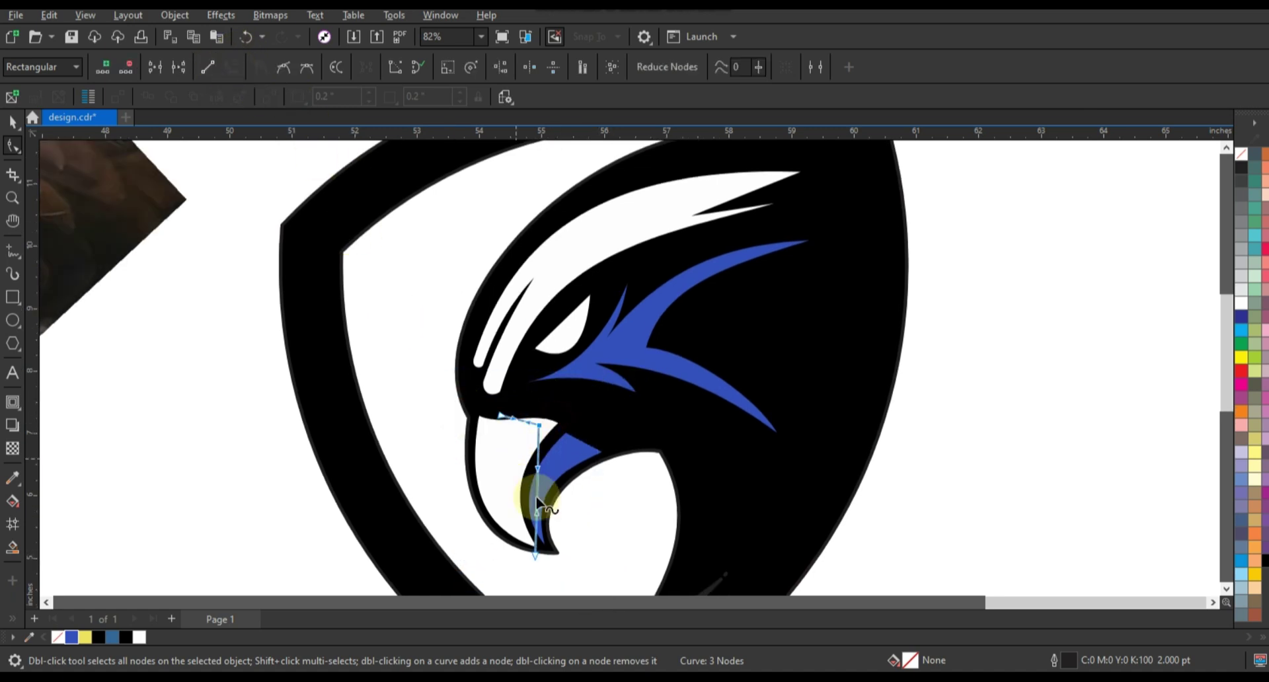
{"action": "mouse_move", "coordinate": [537, 471]}
{"action": "left_mouse_down"}
{"action": "mouse_move", "coordinate": [504, 524]}
{"action": "mouse_move", "coordinate": [540, 558]}
{"action": "mouse_move", "coordinate": [508, 513]}
{"action": "mouse_move", "coordinate": [501, 533]}
{"action": "left_mouse_up"}
{"action": "left_click_drag", "start_coordinate": [535, 426], "coordinate": [525, 430]}
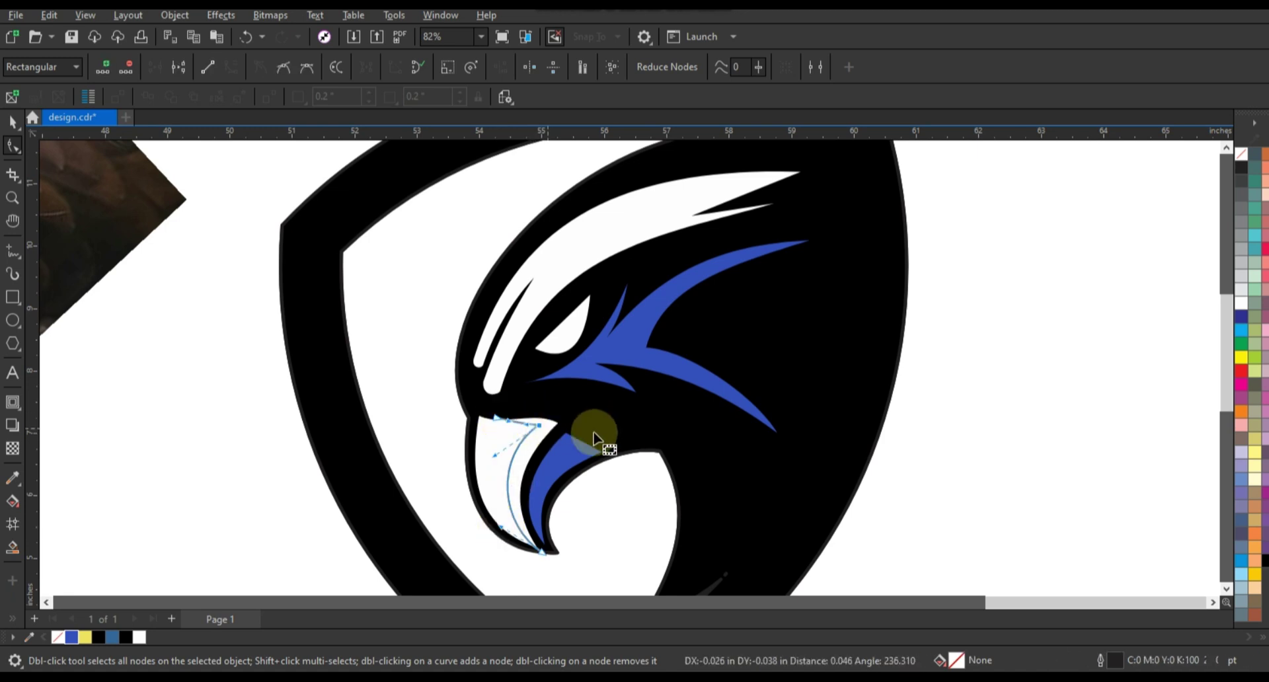
Step: Smart Fill the region between the new curve and the blue stripe in darker blue (#336699)
{"action": "left_click", "coordinate": [11, 549]}
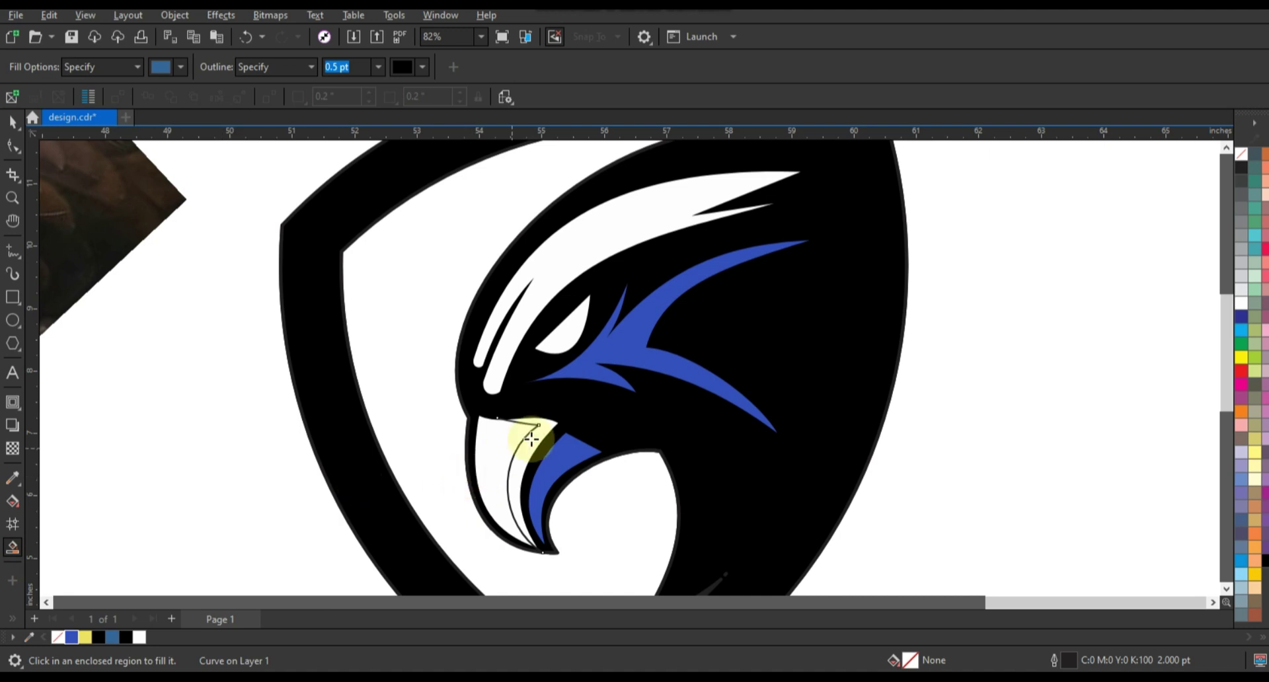
{"action": "left_click", "coordinate": [546, 423]}
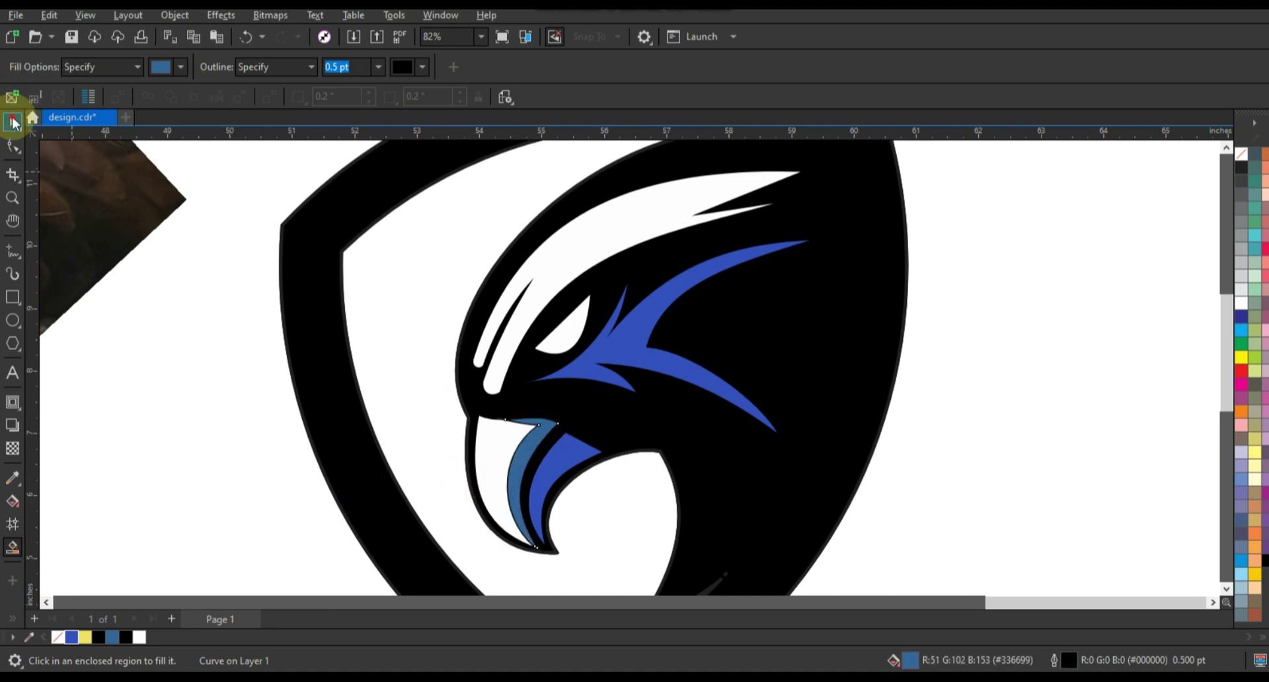
{"action": "left_click", "coordinate": [12, 122]}
{"action": "left_click", "coordinate": [71, 637]}
Step: Recolour the stripe royal blue and fill the beak and brow crest yellow
{"action": "left_click", "coordinate": [564, 558]}
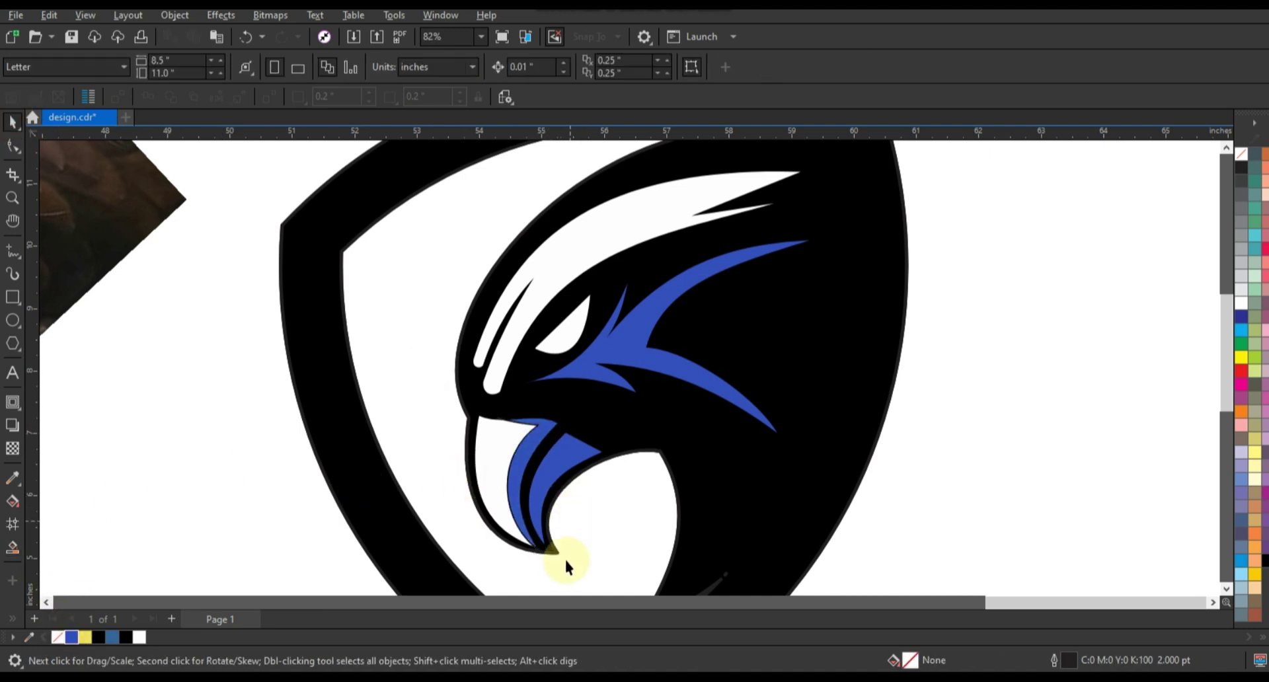
{"action": "left_click", "coordinate": [504, 418]}
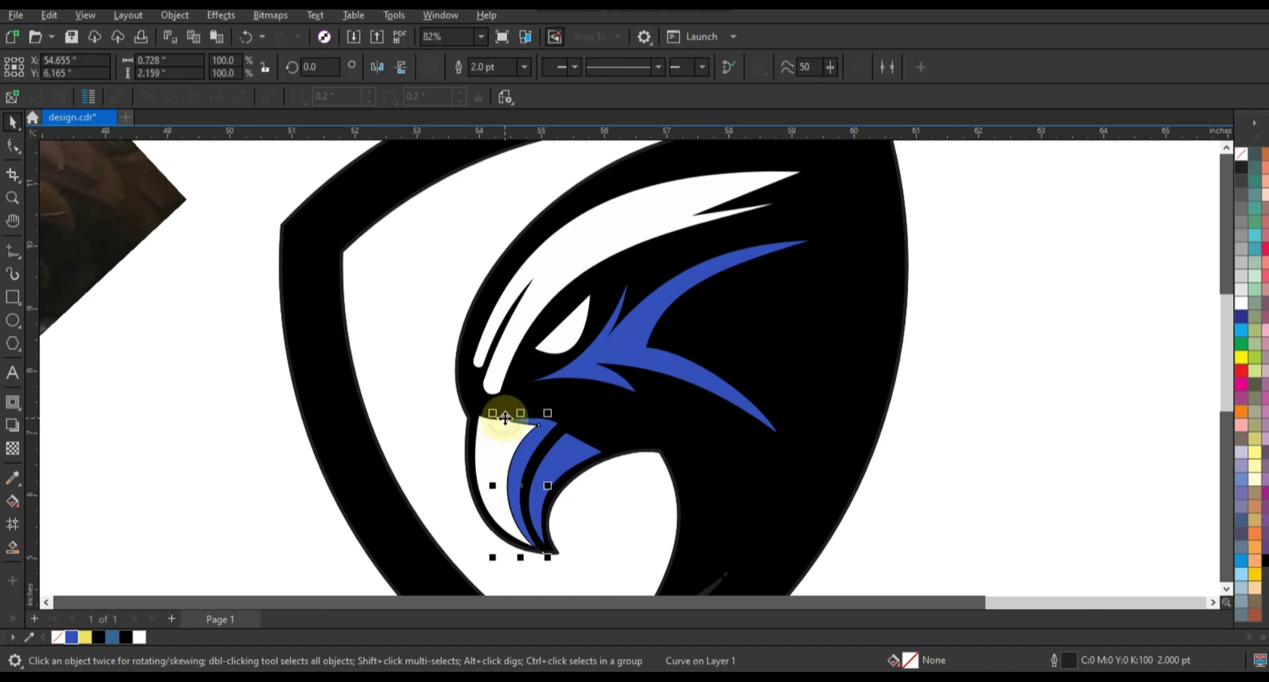
{"action": "key", "text": "Escape"}
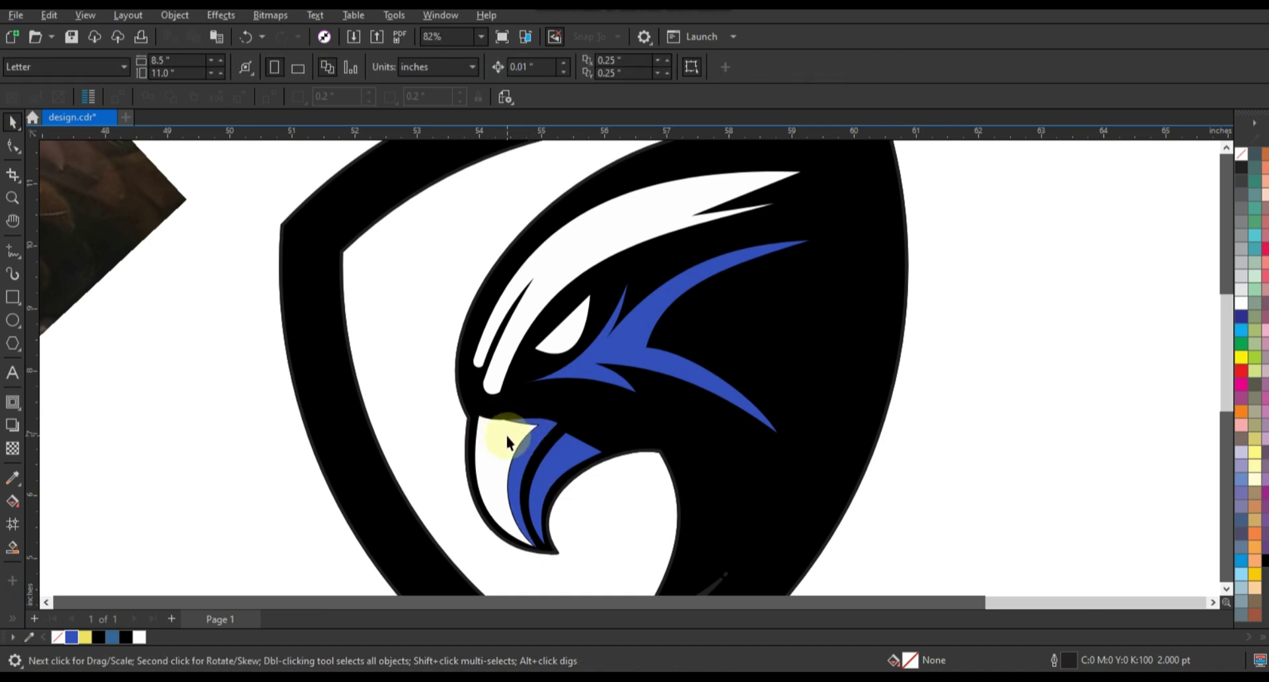
{"action": "left_click", "coordinate": [506, 435]}
{"action": "left_click", "coordinate": [526, 323], "text": "shift"}
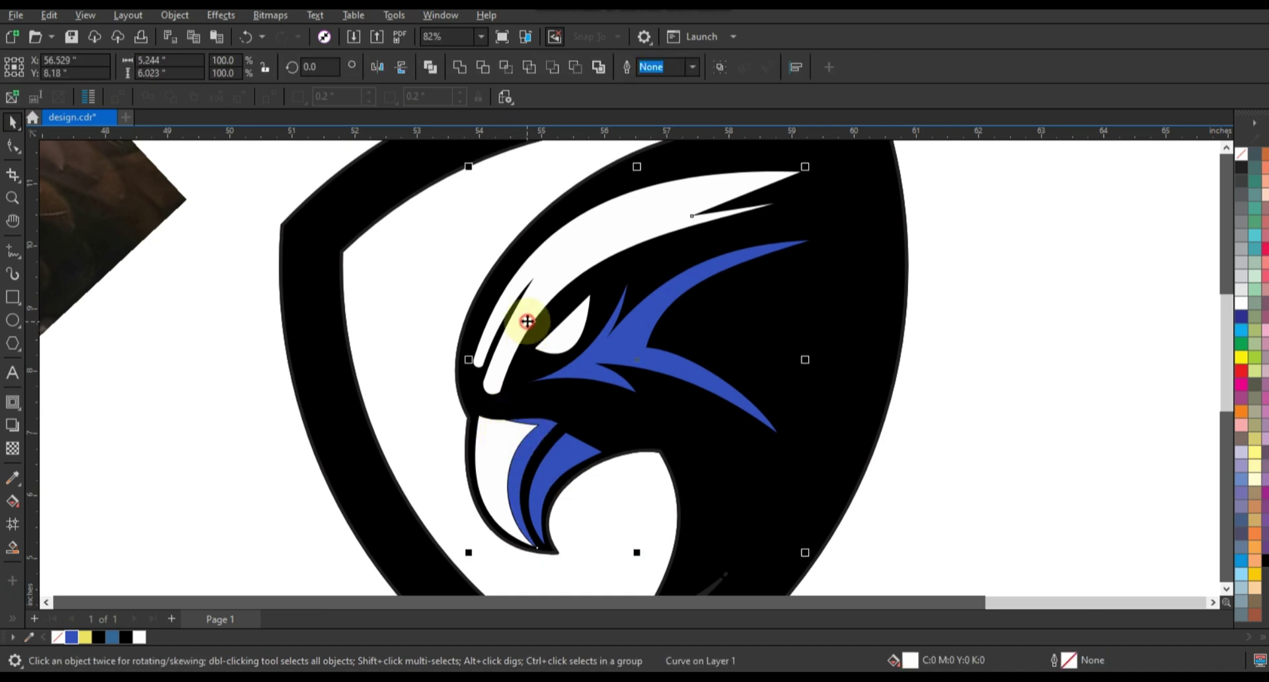
{"action": "left_click", "coordinate": [85, 638]}
{"action": "left_click", "coordinate": [176, 439]}
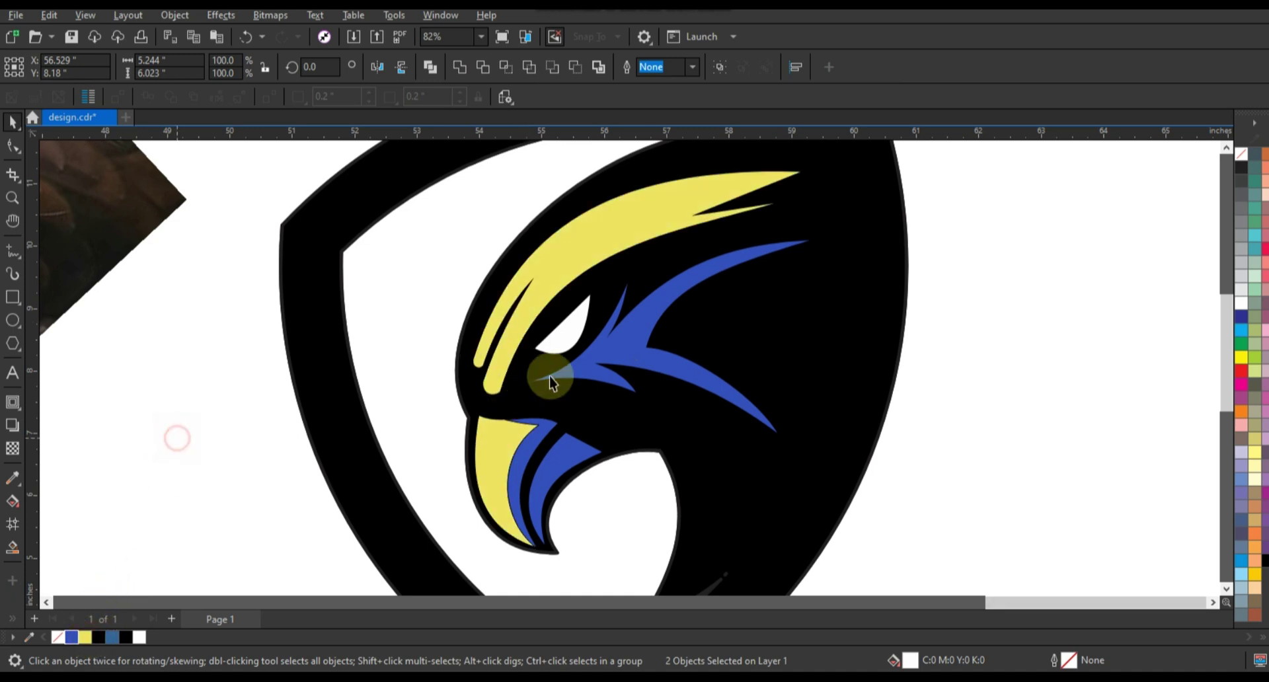
Step: Fill the eye yellow and the shape behind it blue
{"action": "left_click", "coordinate": [552, 359]}
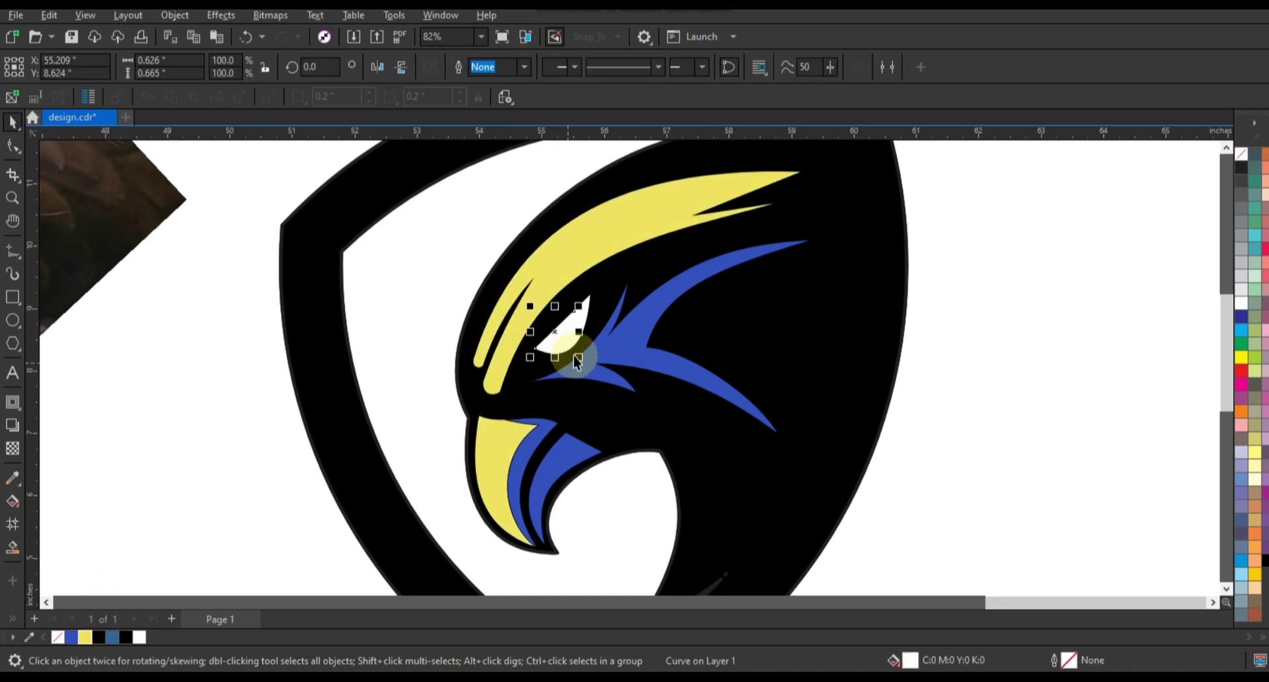
{"action": "left_click", "coordinate": [88, 640]}
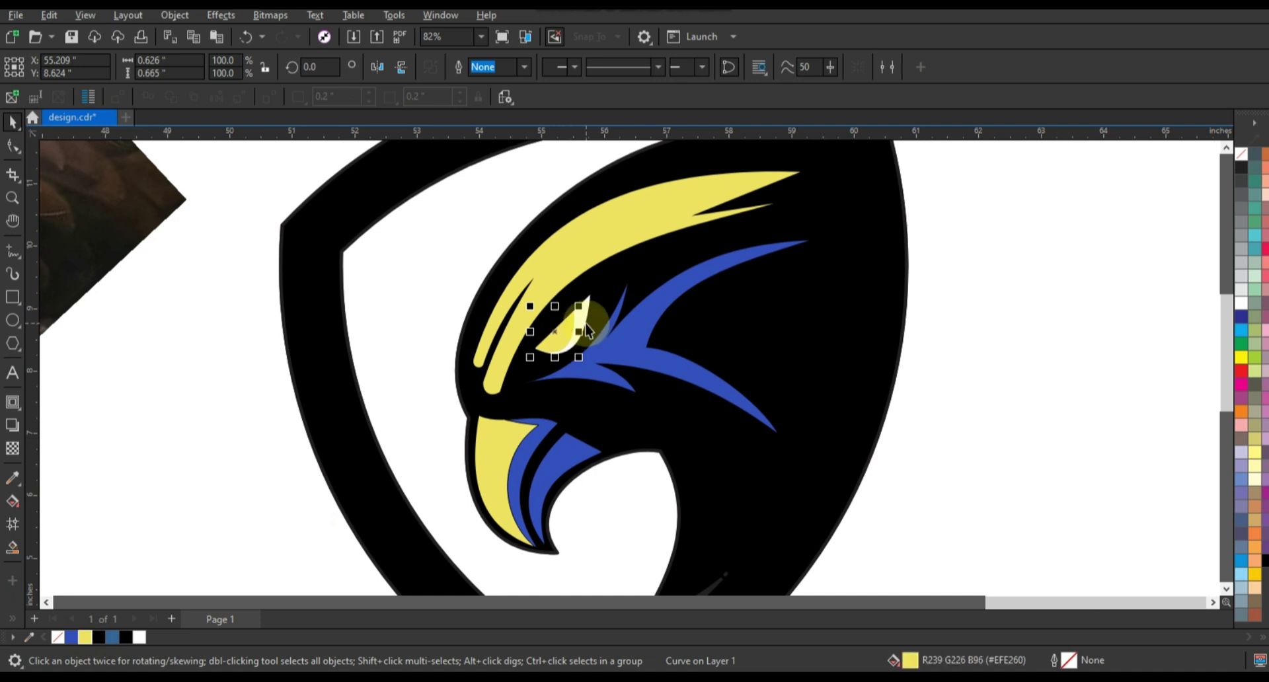
{"action": "left_click", "coordinate": [582, 311]}
{"action": "left_click", "coordinate": [72, 638]}
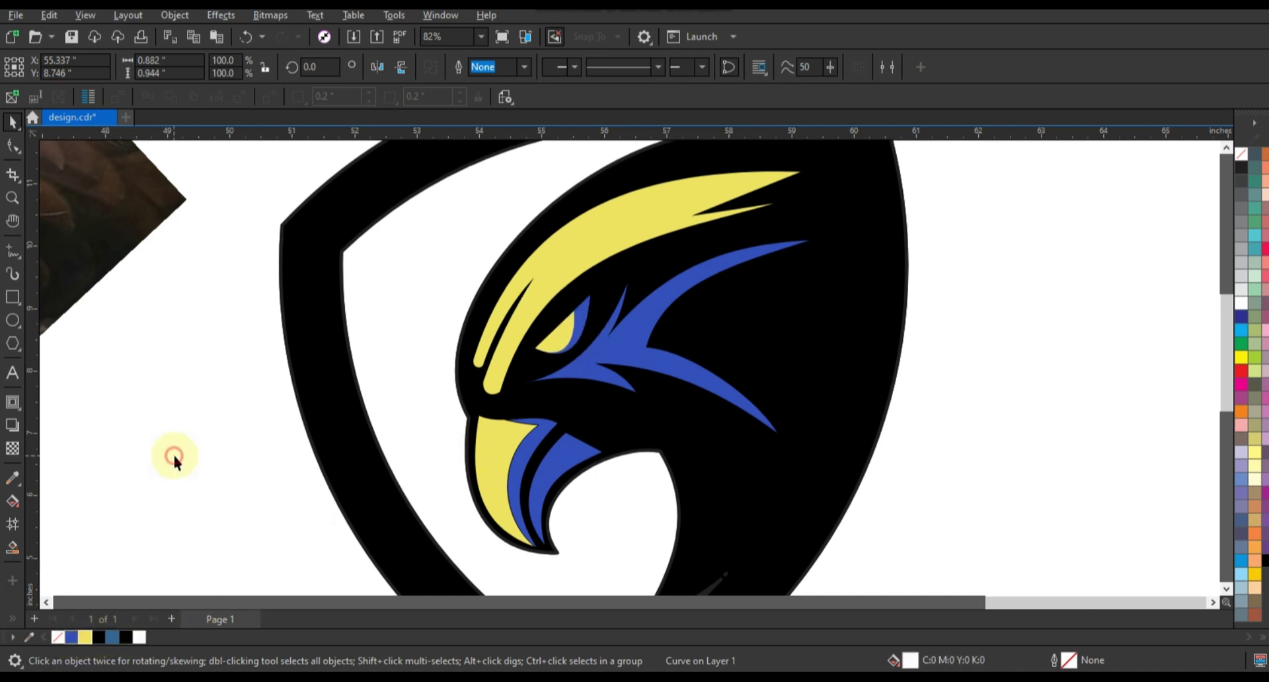
{"action": "left_click", "coordinate": [173, 454]}
Step: Shrink the yellow eye to about 80% and nudge it slightly up and right
{"action": "left_click", "coordinate": [583, 335]}
{"action": "key", "text": "shift+F2"}
{"action": "scroll", "coordinate": [681, 311], "scroll_direction": "down", "scroll_amount": 2}
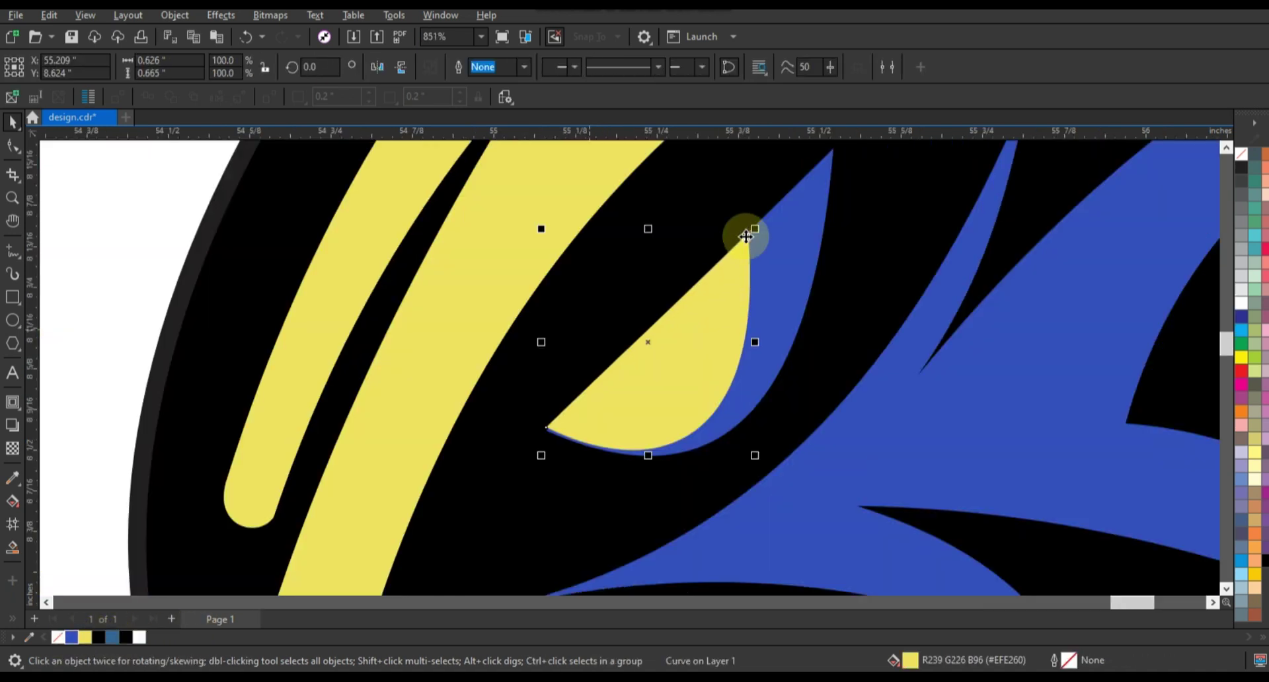
{"action": "left_click_drag", "start_coordinate": [753, 229], "coordinate": [710, 275]}
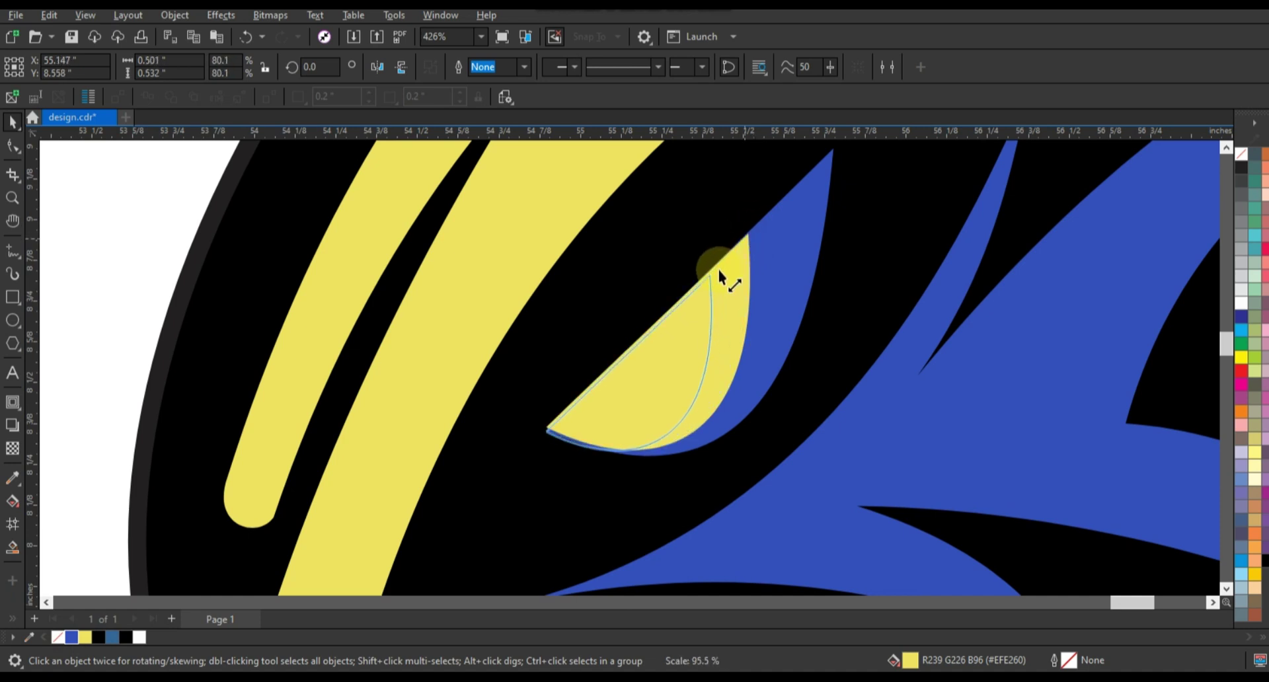
{"action": "left_click", "coordinate": [645, 366]}
{"action": "left_click_drag", "start_coordinate": [647, 367], "coordinate": [662, 365]}
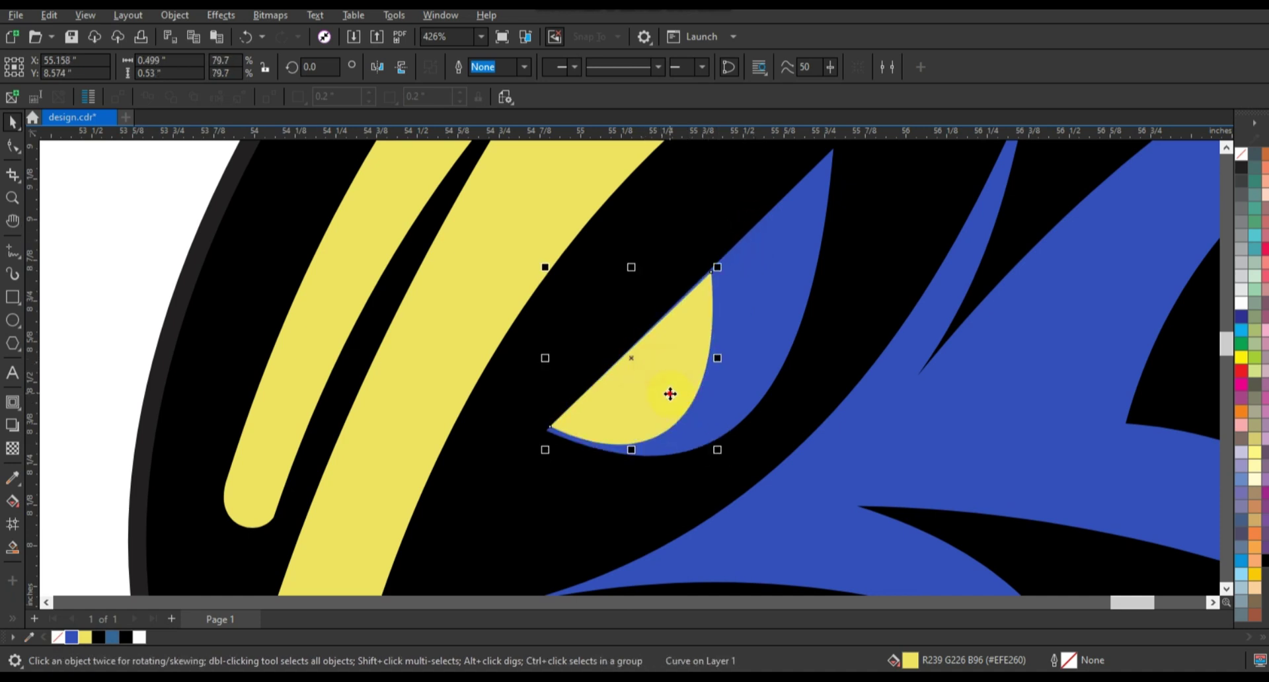
{"action": "left_click", "coordinate": [669, 394]}
Step: Clip the yellow eye inside the large black head shape
{"action": "left_click", "coordinate": [719, 462]}
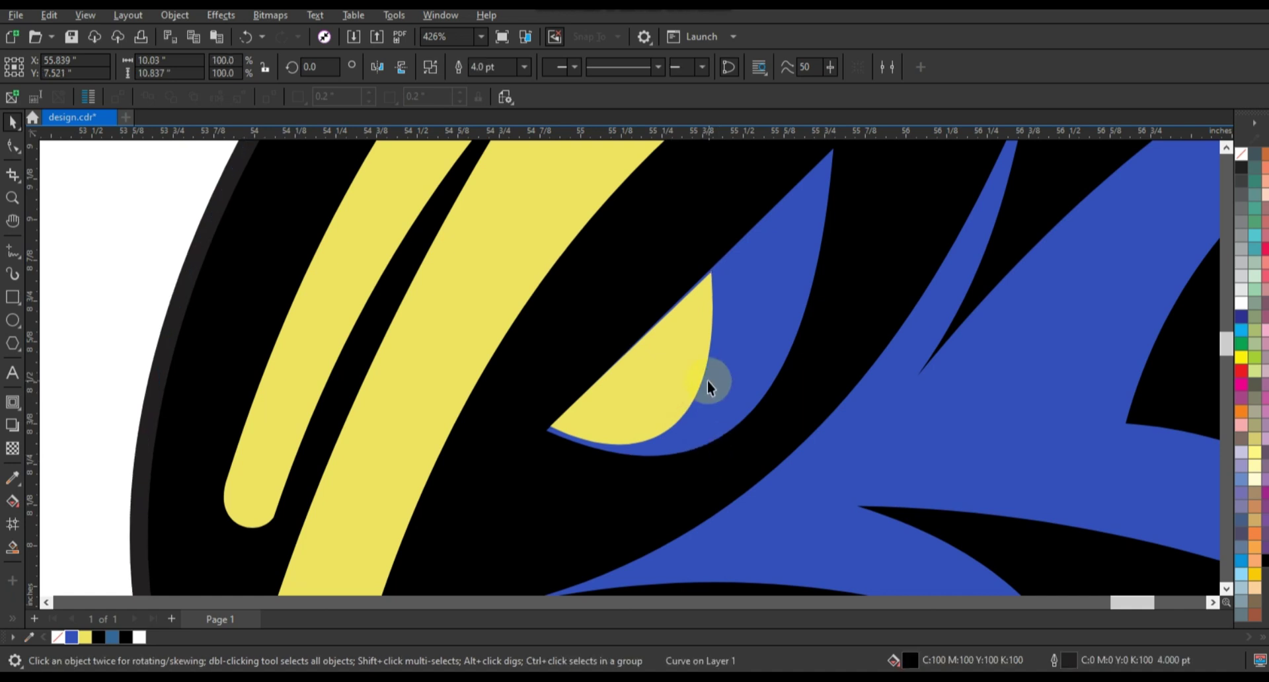
{"action": "left_click", "coordinate": [685, 391]}
{"action": "left_click", "coordinate": [731, 382]}
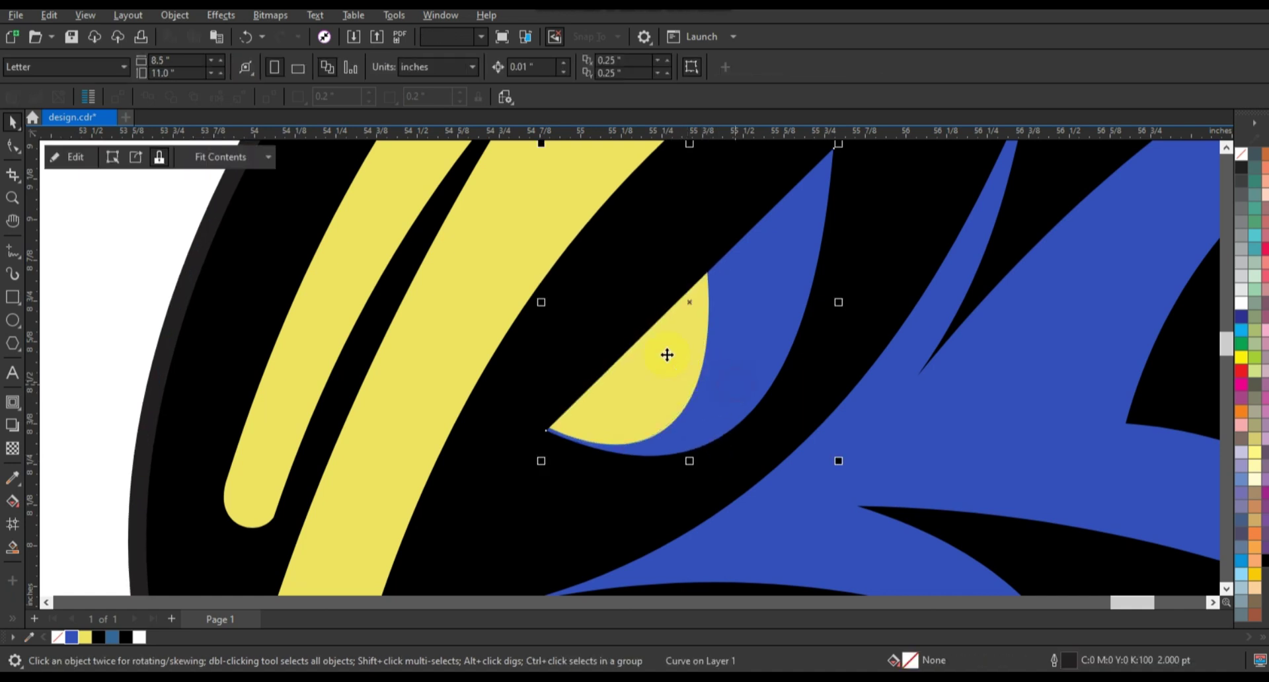
{"action": "scroll", "coordinate": [666, 354], "scroll_direction": "down", "scroll_amount": 1}
{"action": "scroll", "coordinate": [666, 354], "scroll_direction": "down", "scroll_amount": 3}
{"action": "scroll", "coordinate": [831, 324], "scroll_direction": "down", "scroll_amount": 1}
Step: Recolour the brow crest and beak golden yellow (C0 M20 Y100 K0)
{"action": "left_click_drag", "start_coordinate": [918, 500], "coordinate": [638, 244]}
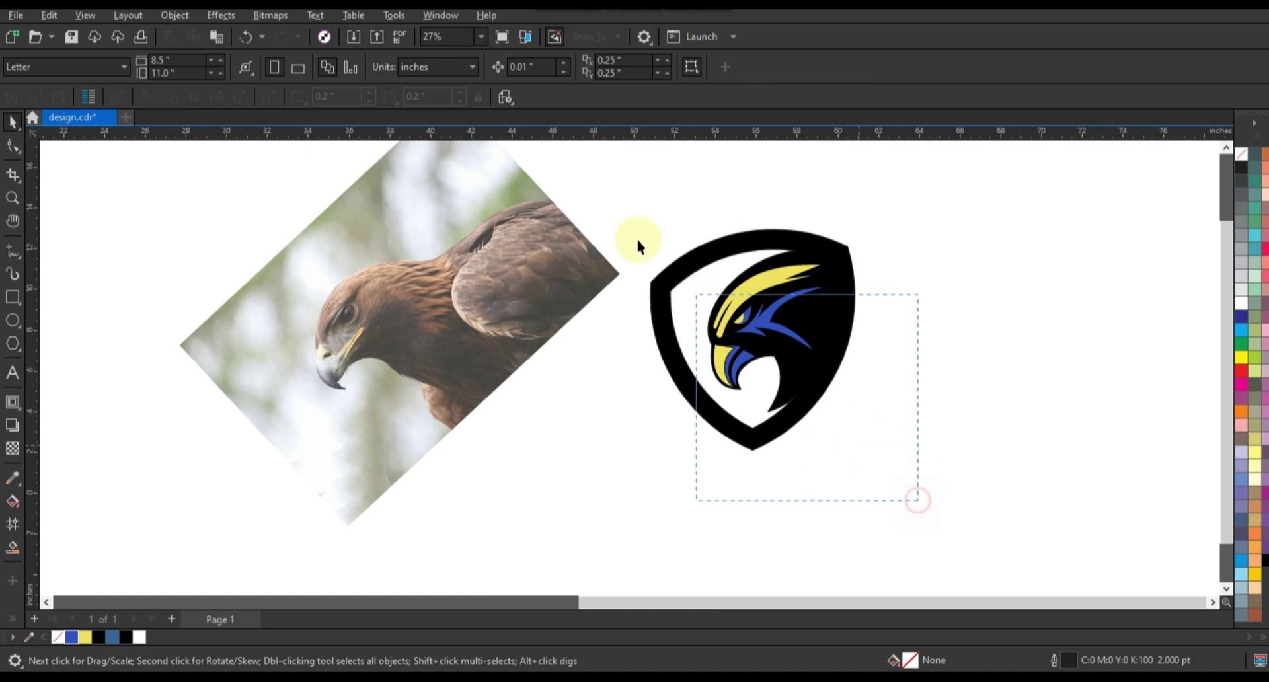
{"action": "scroll", "coordinate": [856, 269], "scroll_direction": "up", "scroll_amount": 1}
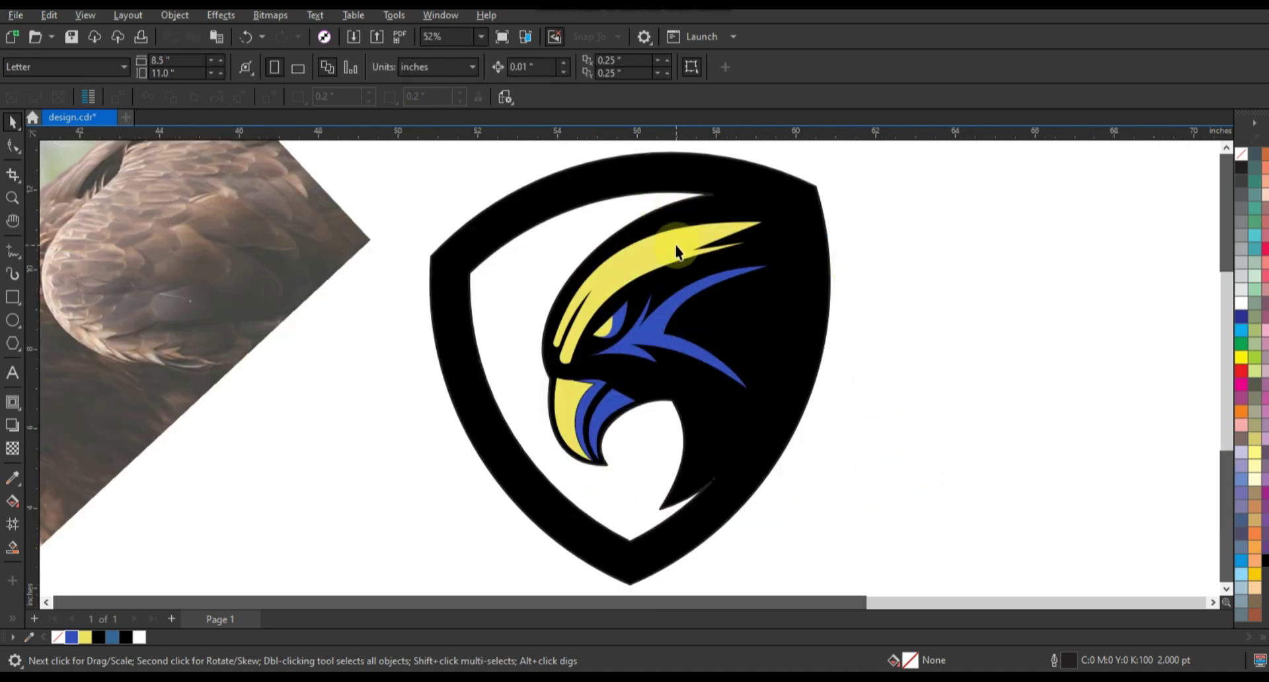
{"action": "left_click", "coordinate": [569, 324]}
{"action": "left_click", "coordinate": [564, 413], "text": "shift"}
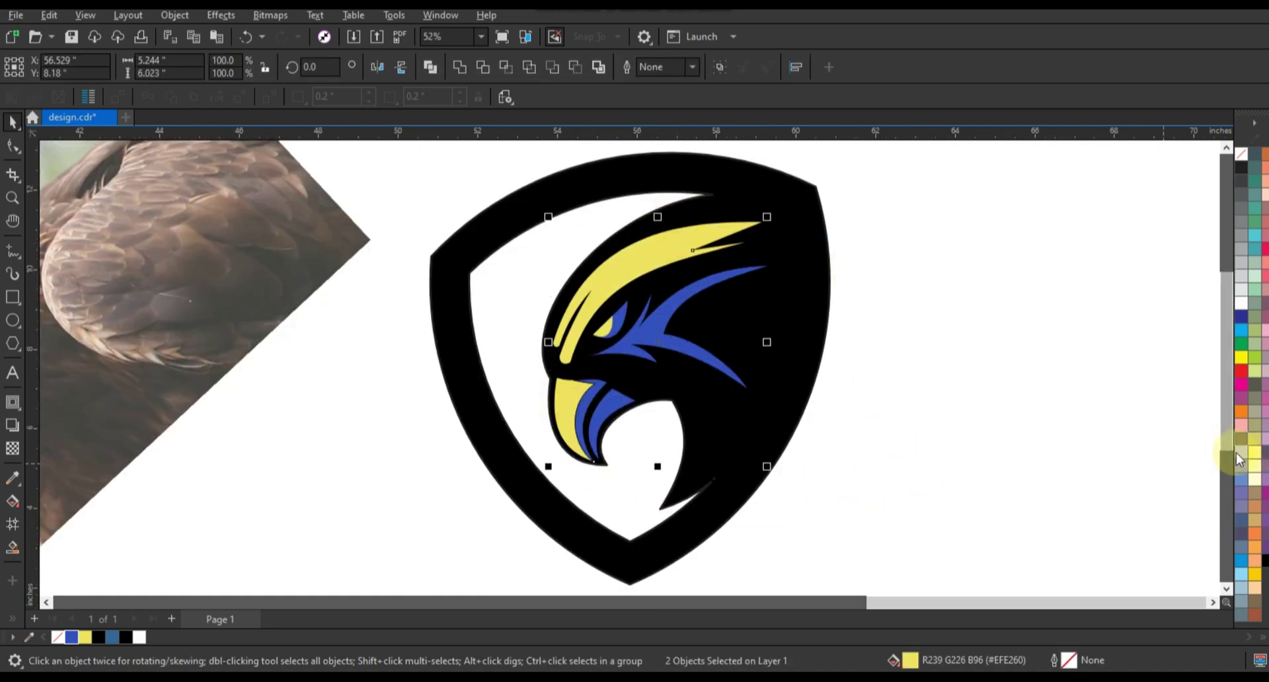
{"action": "left_click", "coordinate": [1251, 573]}
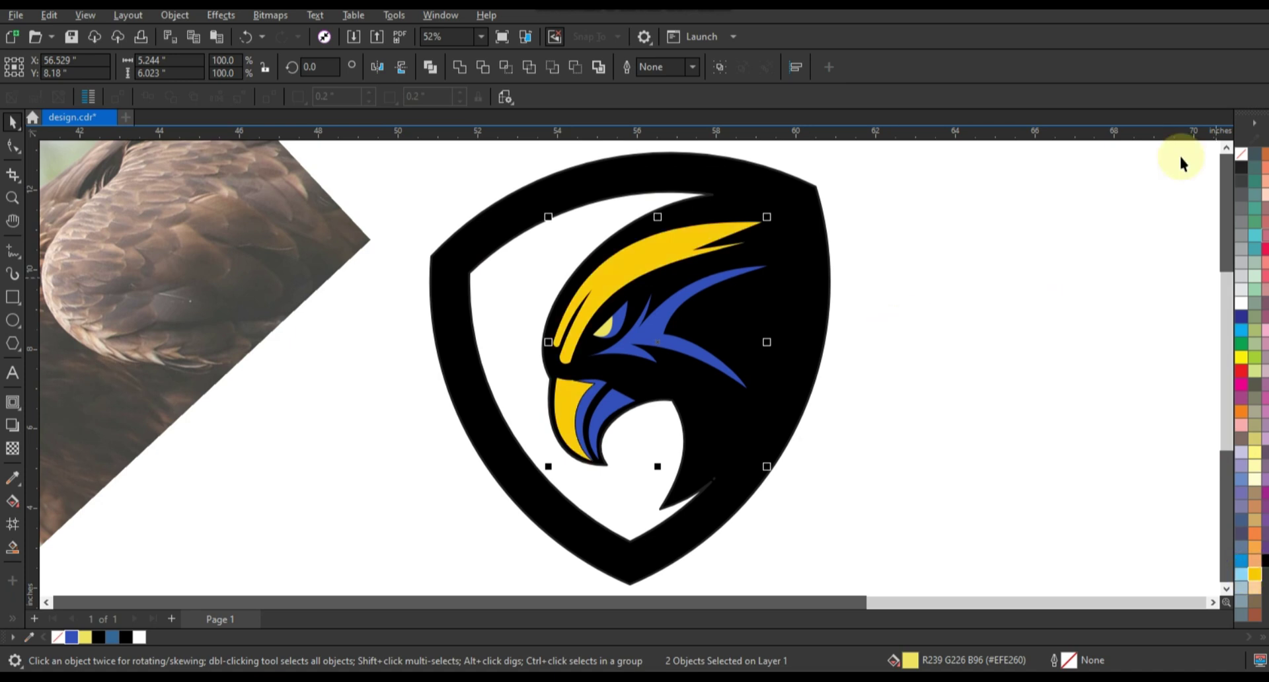
Step: Select the six eagle parts and set their outline colour from the palette
{"action": "right_click", "coordinate": [1241, 165]}
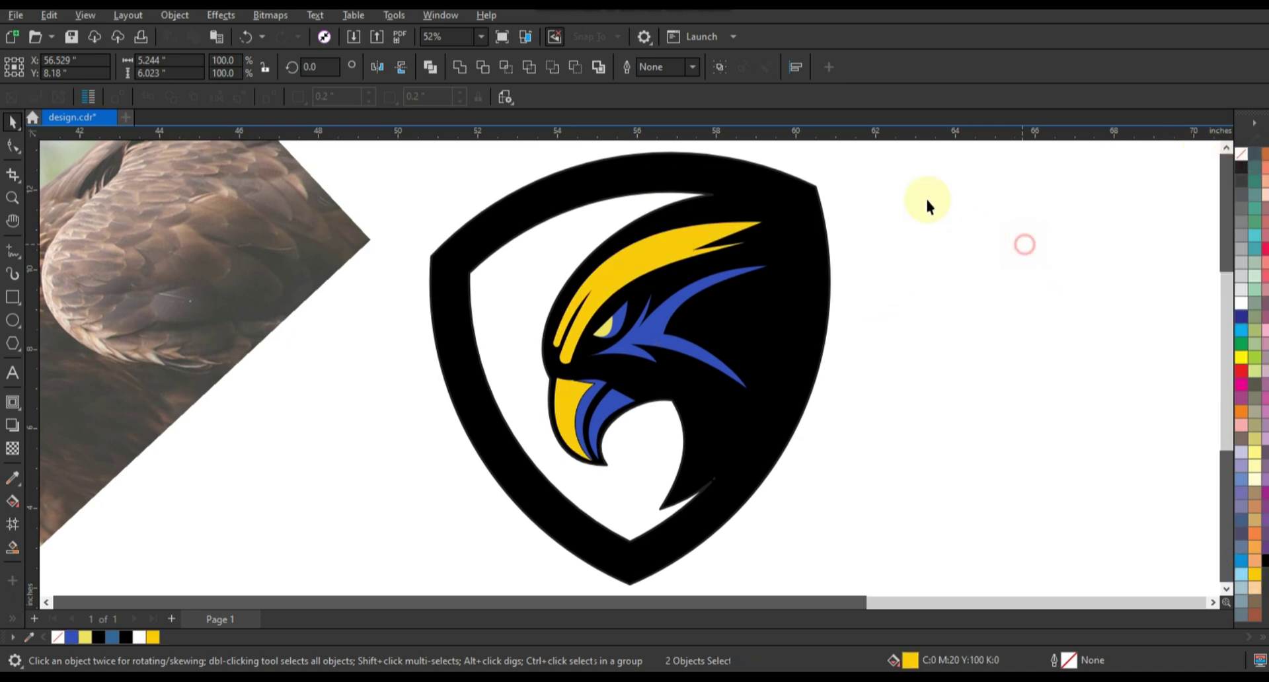
{"action": "left_click_drag", "start_coordinate": [924, 198], "coordinate": [519, 468]}
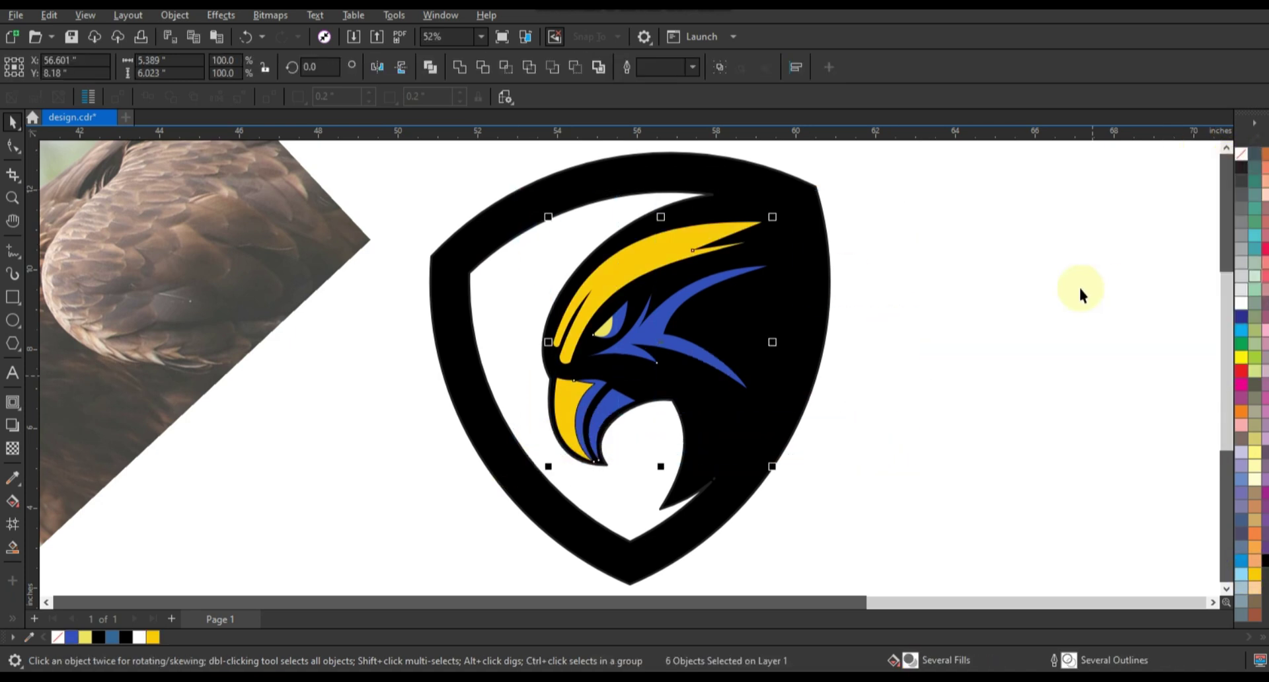
{"action": "left_click_drag", "start_coordinate": [883, 191], "coordinate": [525, 477]}
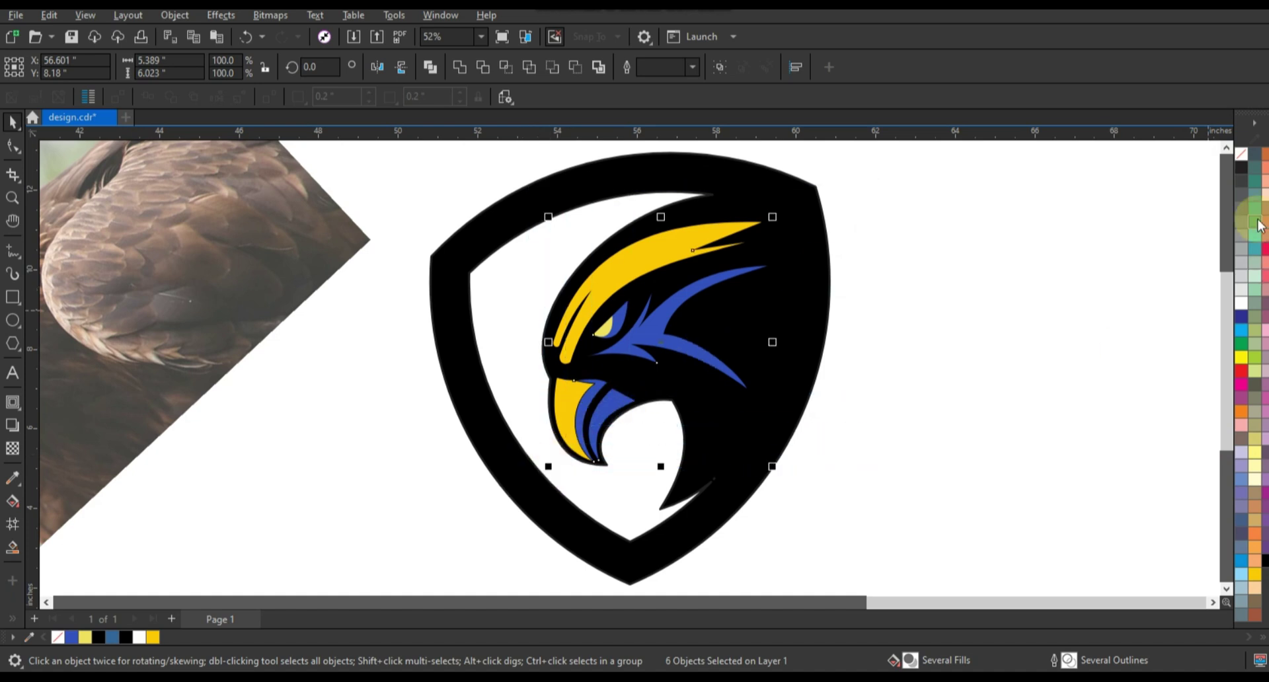
{"action": "right_click", "coordinate": [1258, 226]}
{"action": "left_click", "coordinate": [903, 322]}
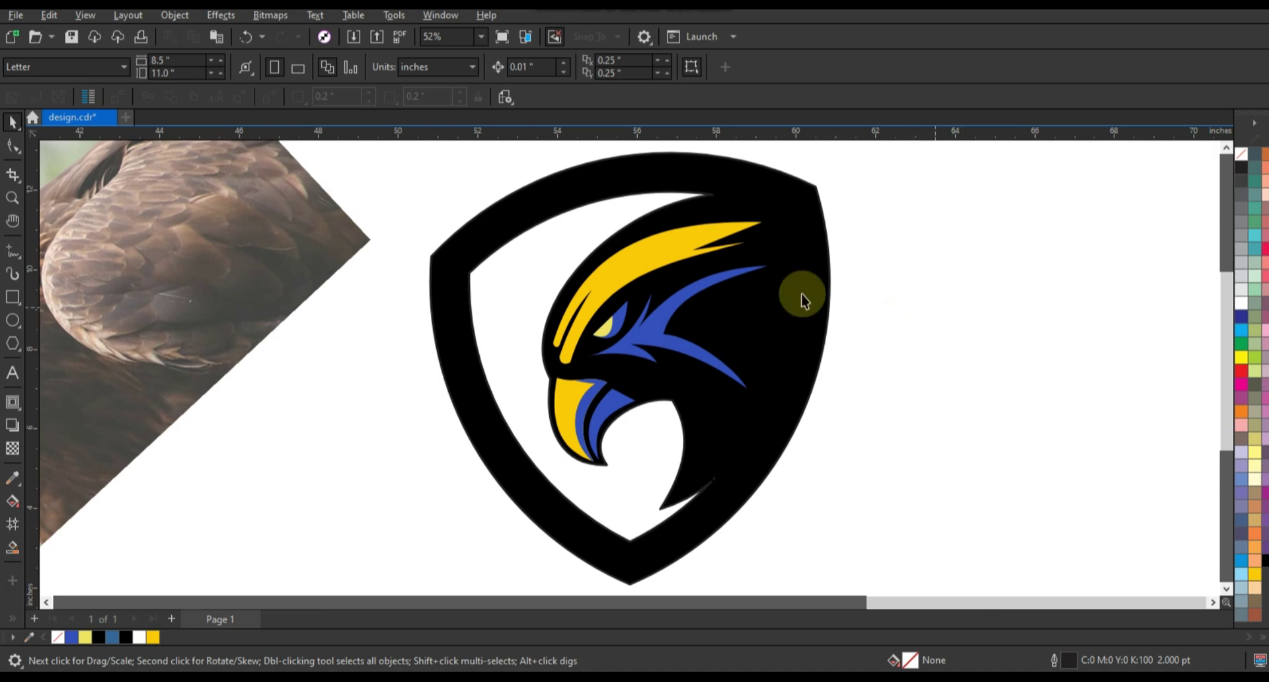
Step: Zoom in on the head and draw a straight line from above the eye to below its front corner
{"action": "left_click", "coordinate": [12, 197]}
{"action": "left_click_drag", "start_coordinate": [477, 225], "coordinate": [843, 419]}
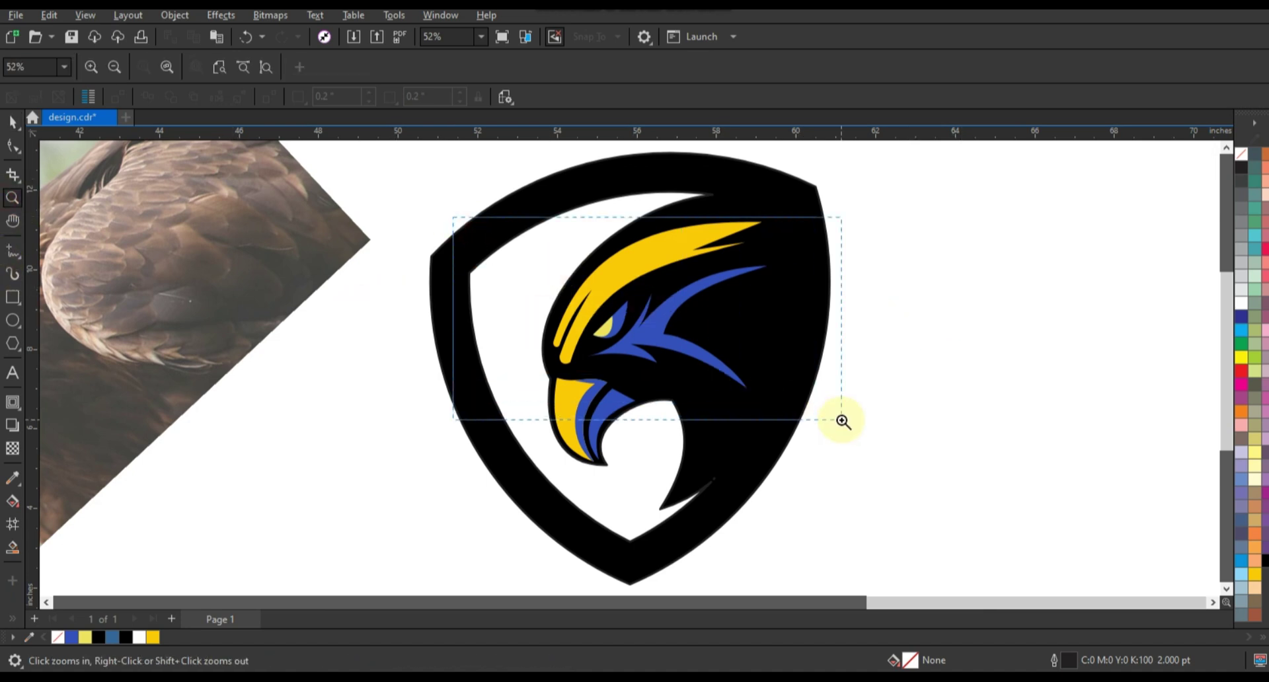
{"action": "key", "text": "F5"}
{"action": "left_click", "coordinate": [655, 306]}
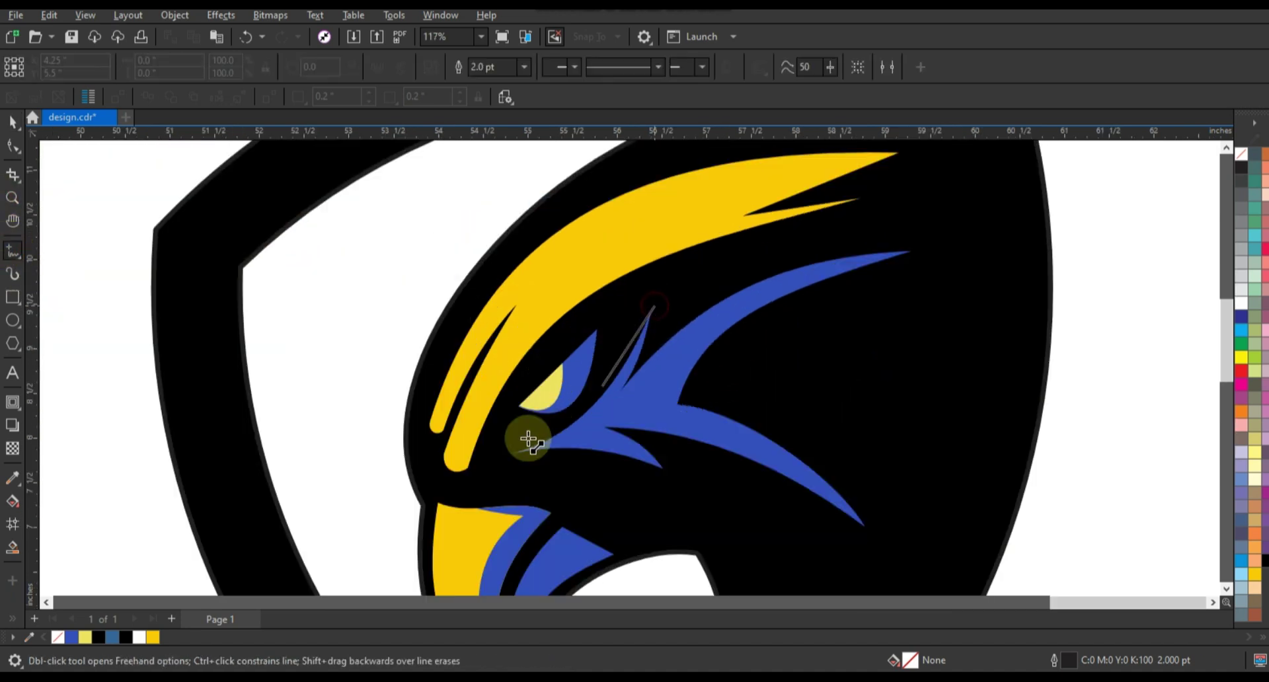
{"action": "left_click", "coordinate": [506, 455]}
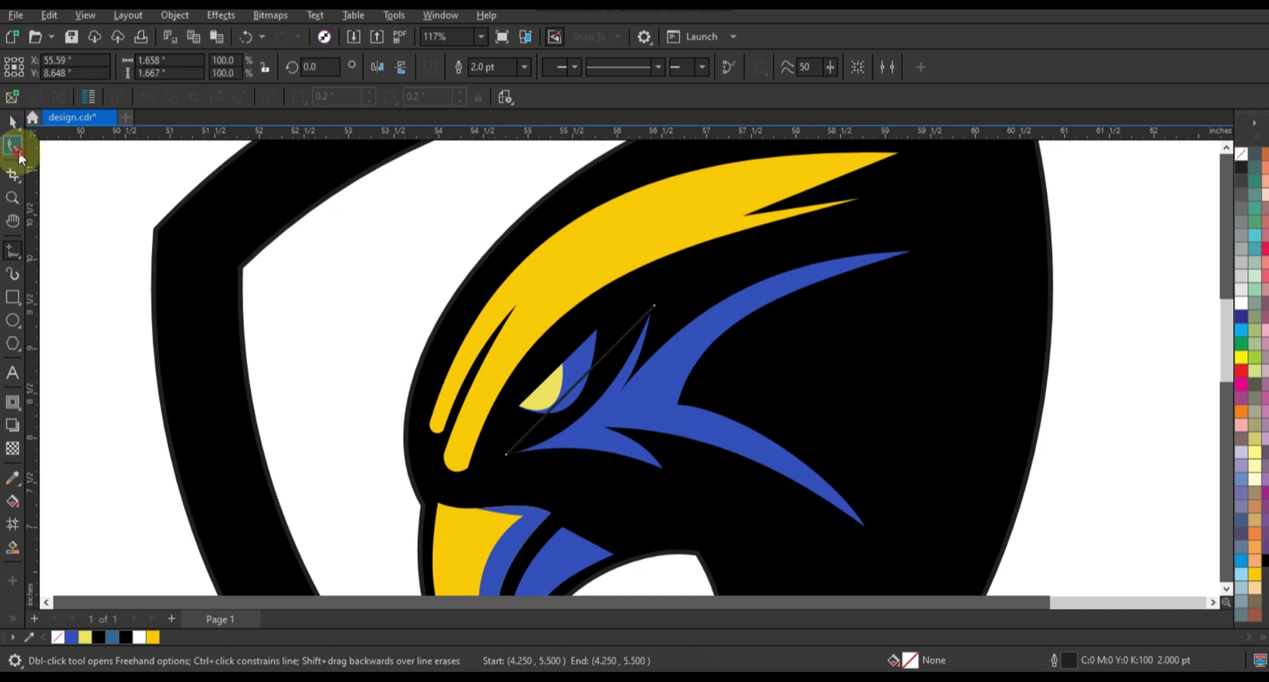
Step: Bend the new line into a curve and fine-tune its ends
{"action": "left_click", "coordinate": [18, 157]}
{"action": "left_click", "coordinate": [52, 145]}
{"action": "left_click_drag", "start_coordinate": [351, 275], "coordinate": [706, 494]}
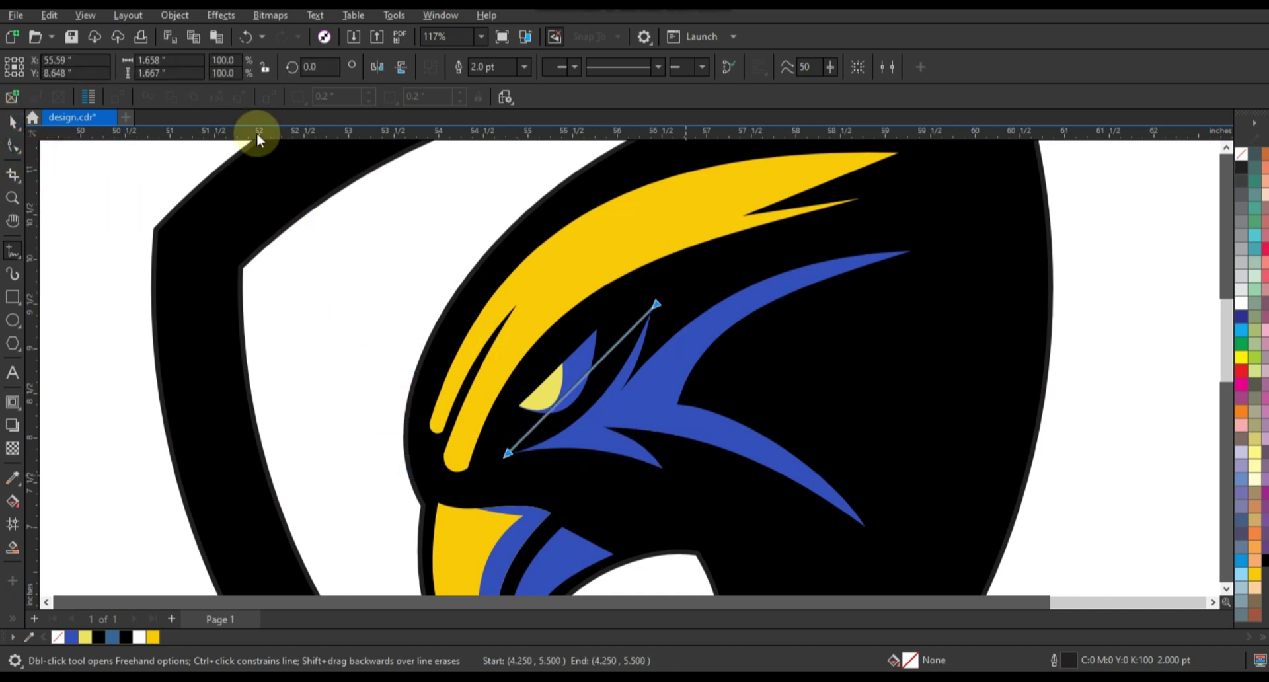
{"action": "key", "text": "F10"}
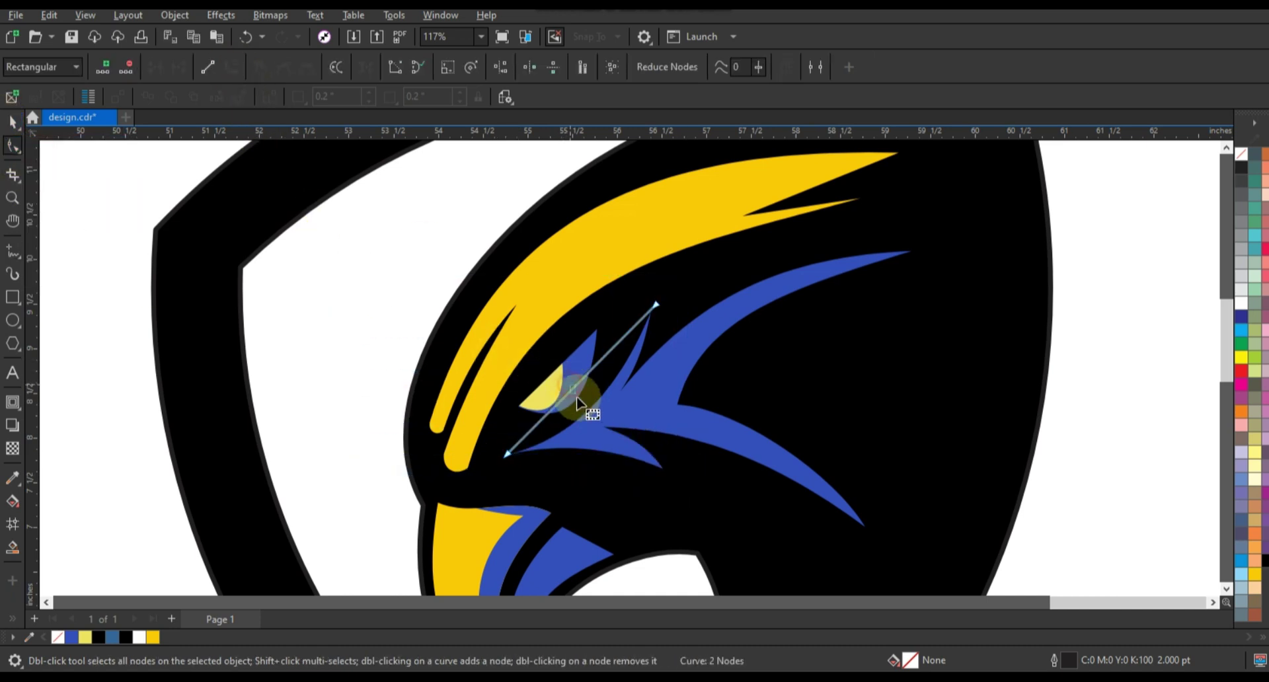
{"action": "left_click_drag", "start_coordinate": [573, 391], "coordinate": [596, 414]}
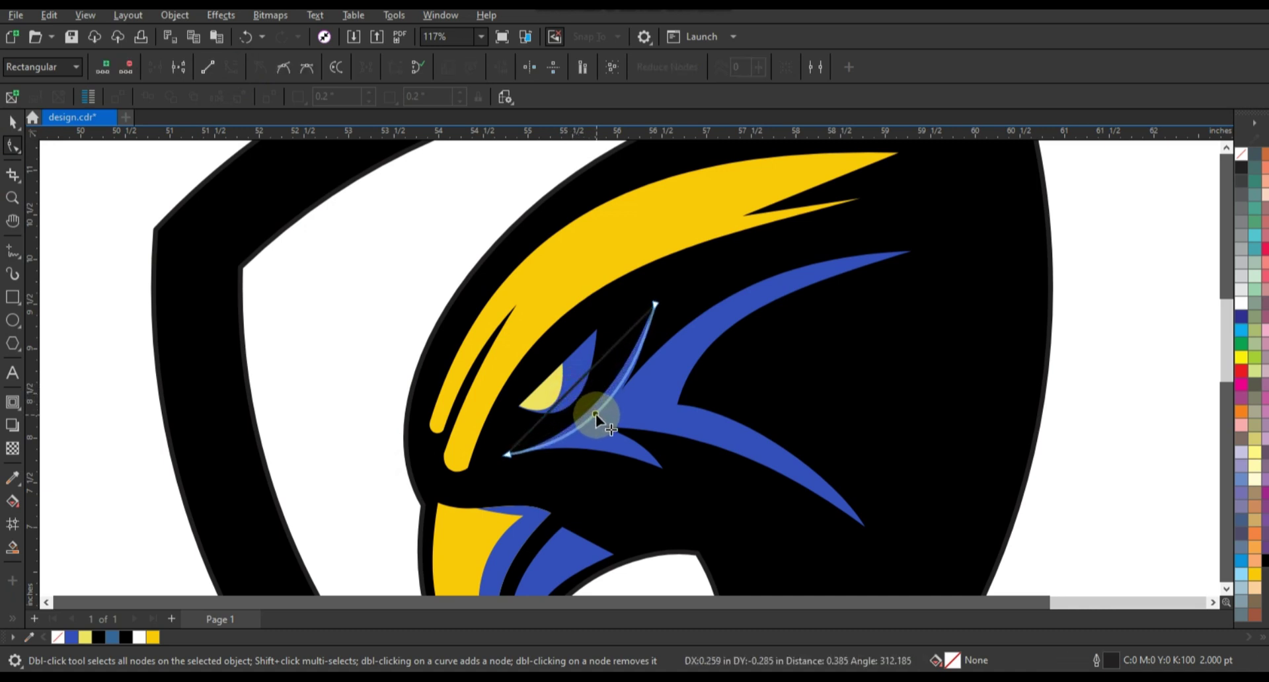
{"action": "left_click_drag", "start_coordinate": [652, 303], "coordinate": [654, 301]}
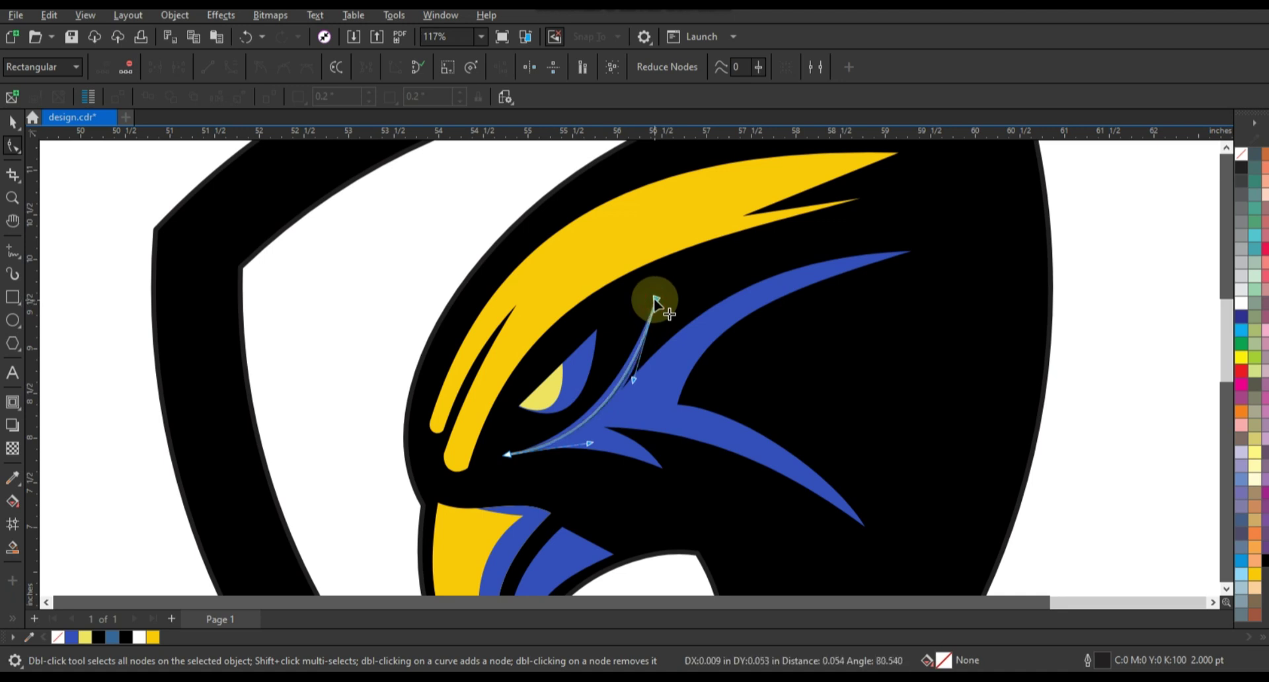
{"action": "left_click_drag", "start_coordinate": [506, 460], "coordinate": [501, 462]}
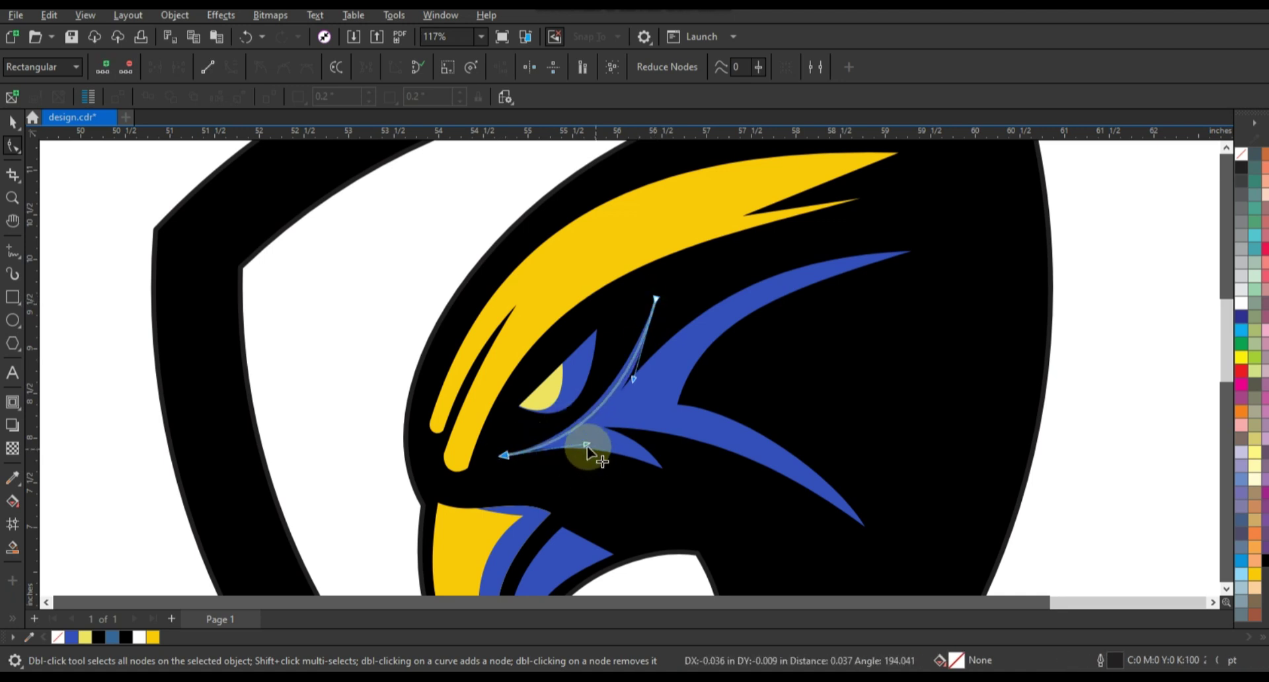
{"action": "left_click_drag", "start_coordinate": [587, 447], "coordinate": [591, 447]}
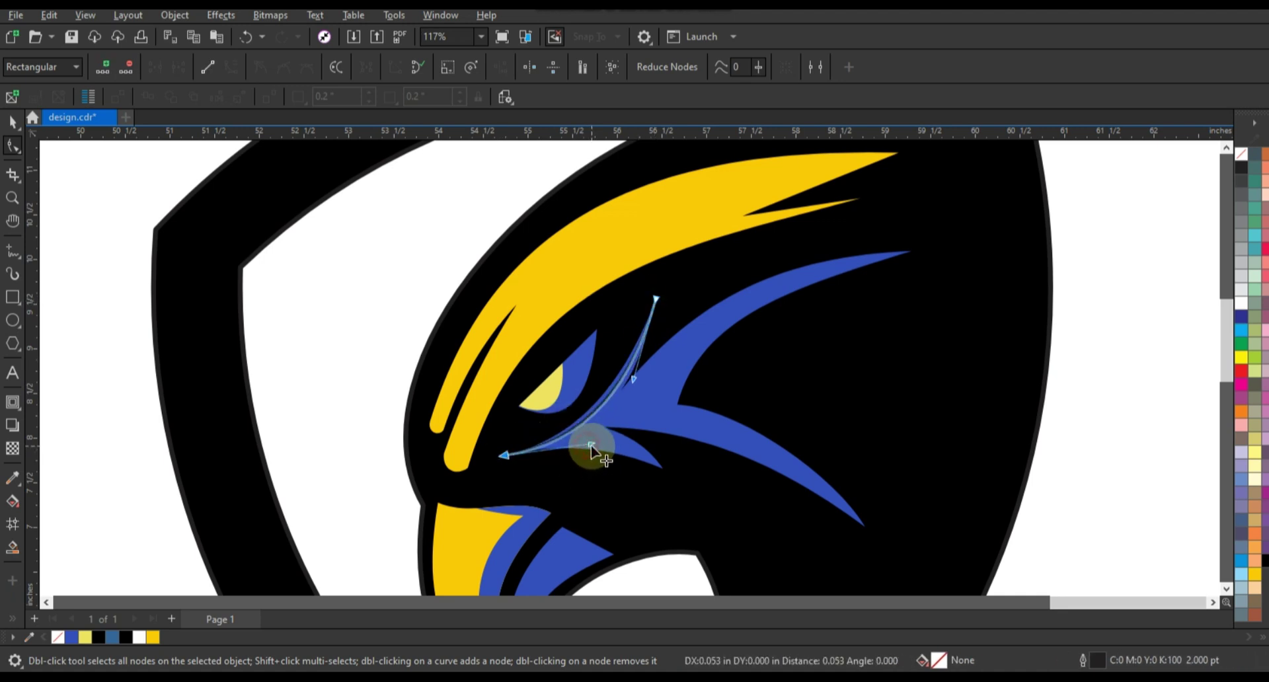
Step: Colour the curved stroke yellow alongside the blue shape
{"action": "left_click", "coordinate": [13, 547]}
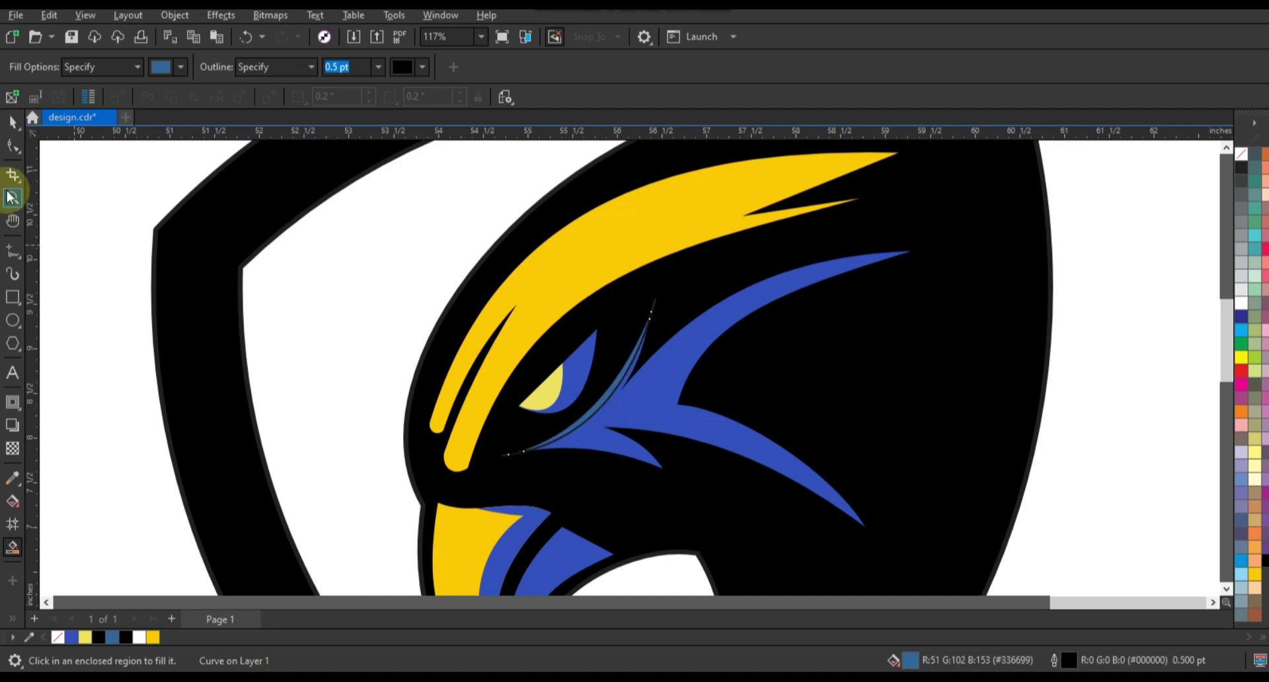
{"action": "left_click", "coordinate": [12, 121]}
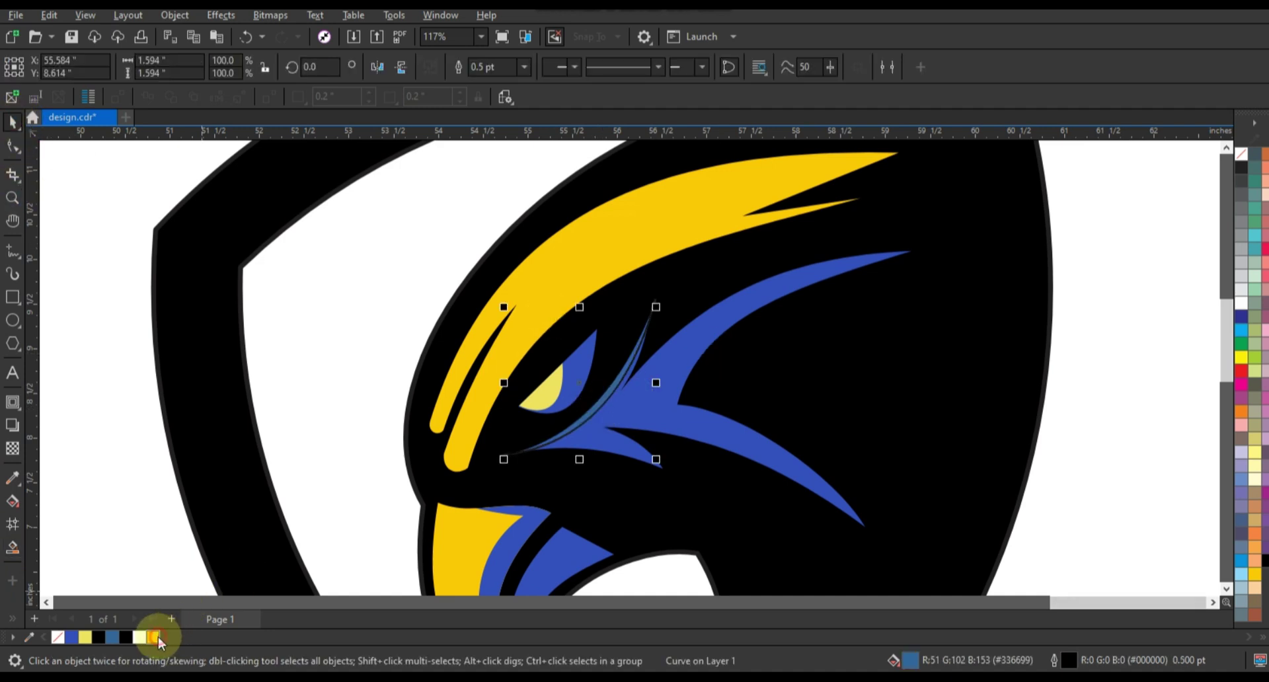
{"action": "left_click_drag", "start_coordinate": [159, 640], "coordinate": [616, 438]}
{"action": "left_click", "coordinate": [509, 459]}
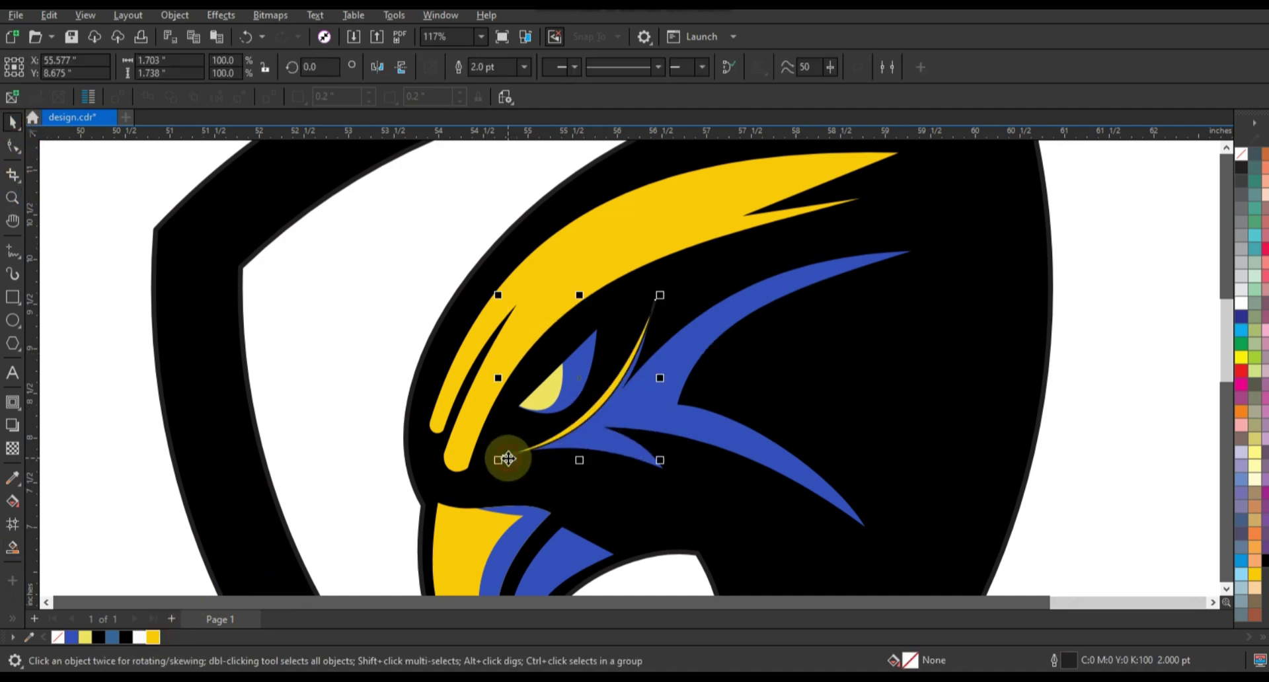
{"action": "left_click", "coordinate": [640, 418], "text": "shift"}
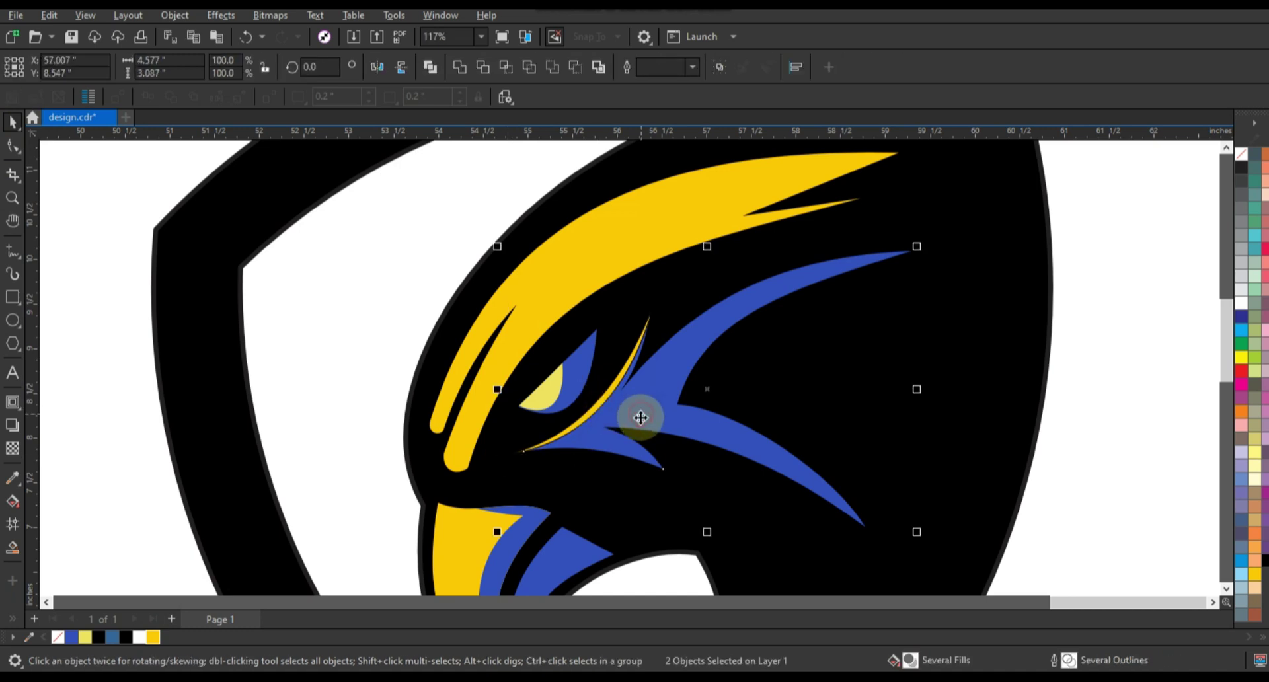
{"action": "right_click", "coordinate": [1242, 159]}
{"action": "left_click", "coordinate": [1114, 251]}
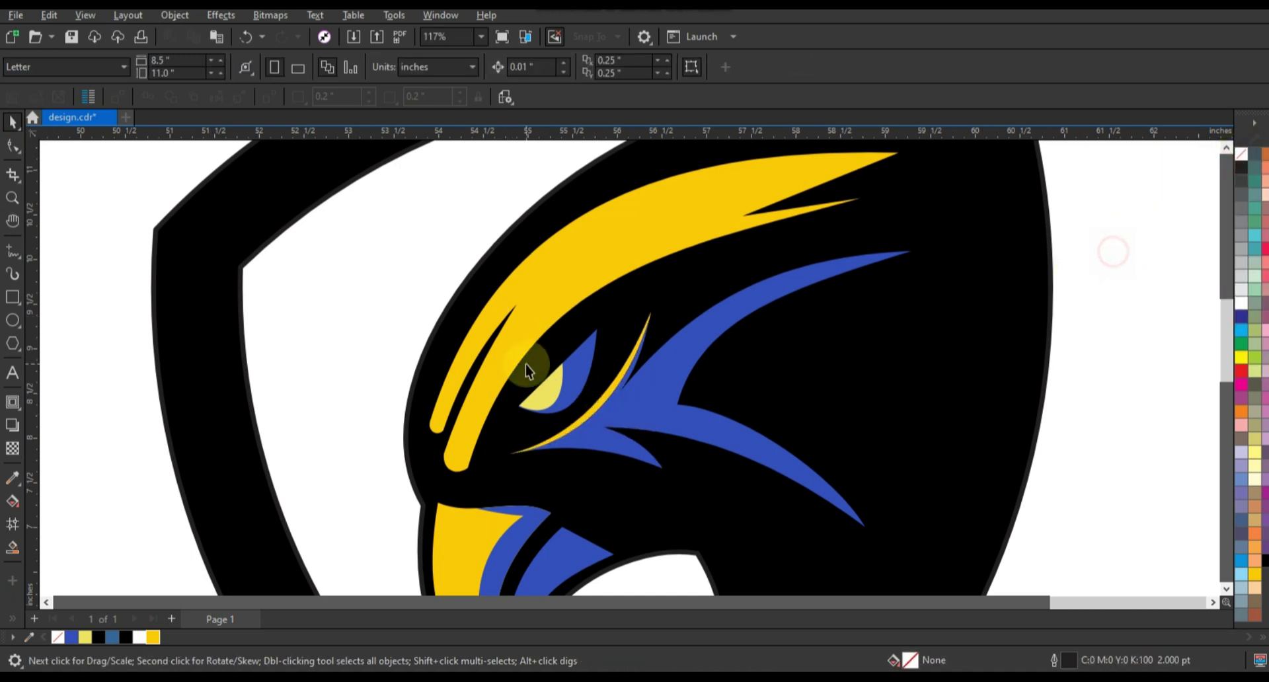
Step: Recolour the eye golden yellow by editing inside its PowerClip
{"action": "left_click", "coordinate": [527, 370]}
{"action": "left_click", "coordinate": [154, 638]}
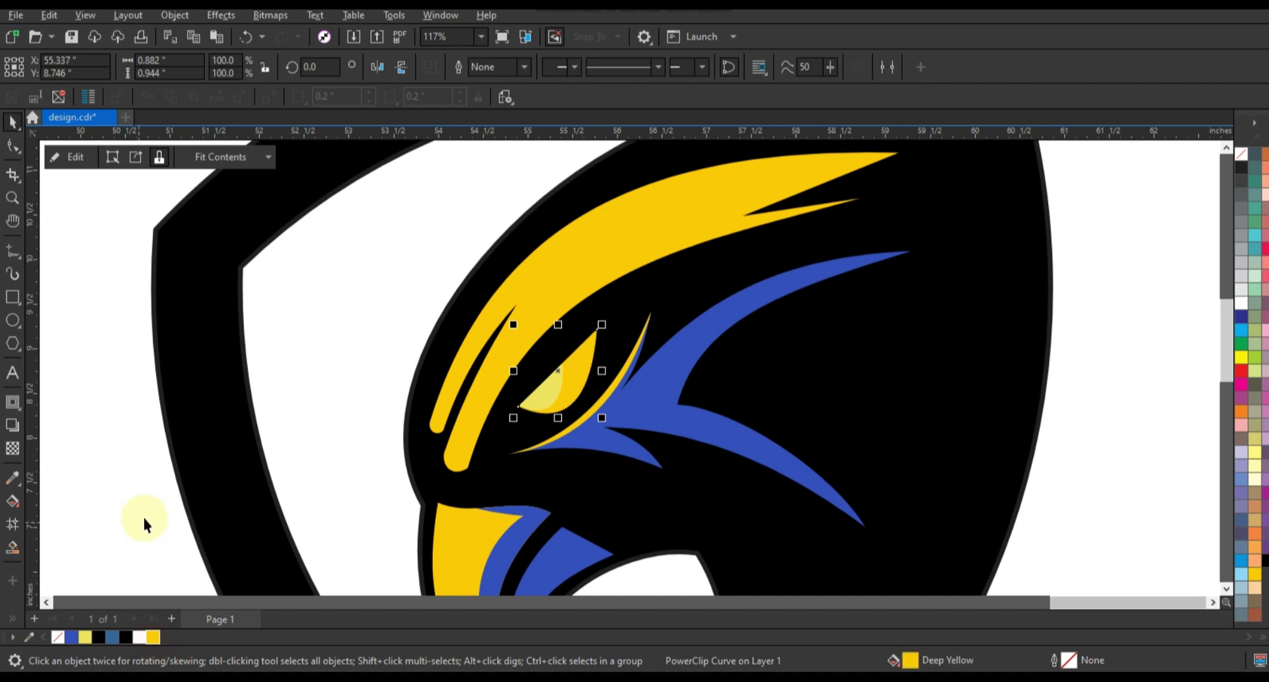
{"action": "key", "text": "ctrl+z"}
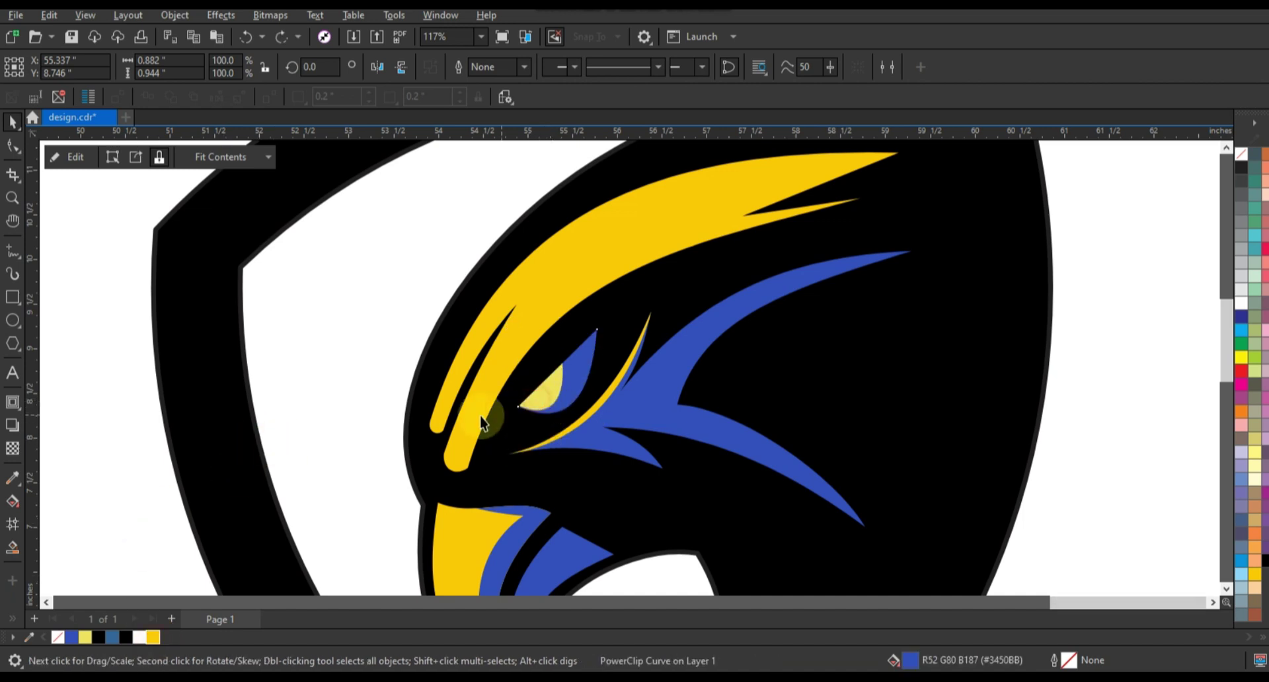
{"action": "left_click", "coordinate": [535, 397]}
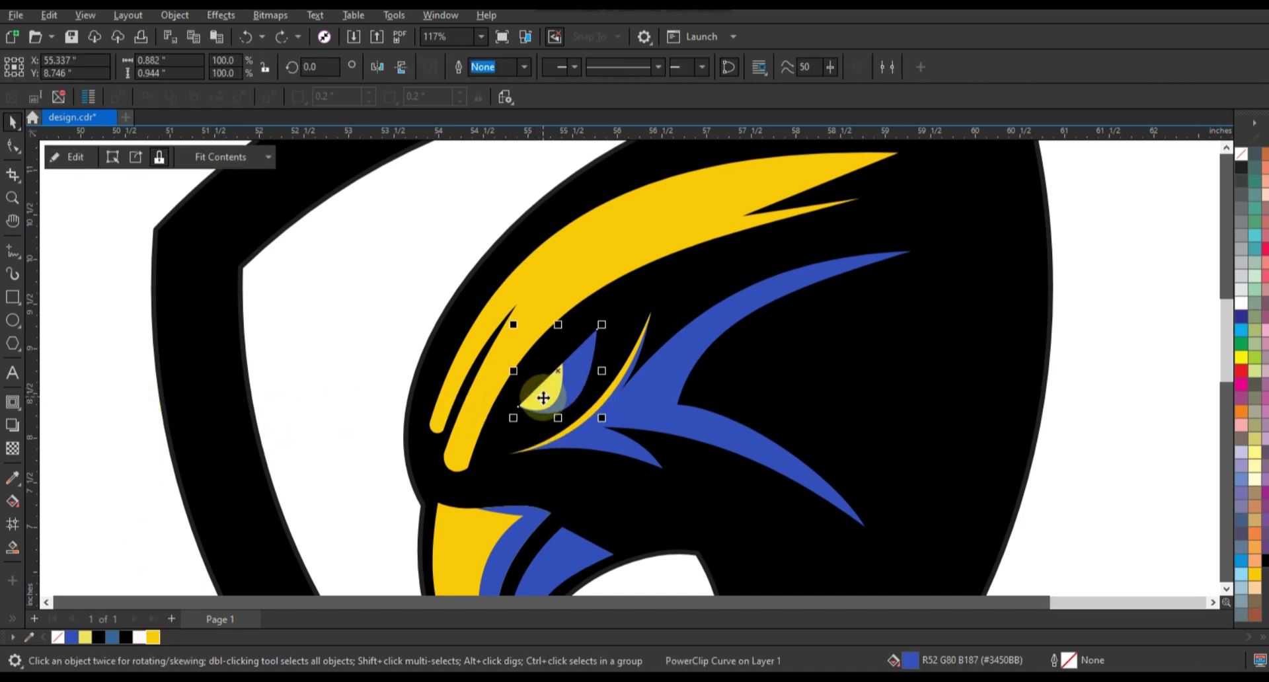
{"action": "left_click", "coordinate": [511, 418]}
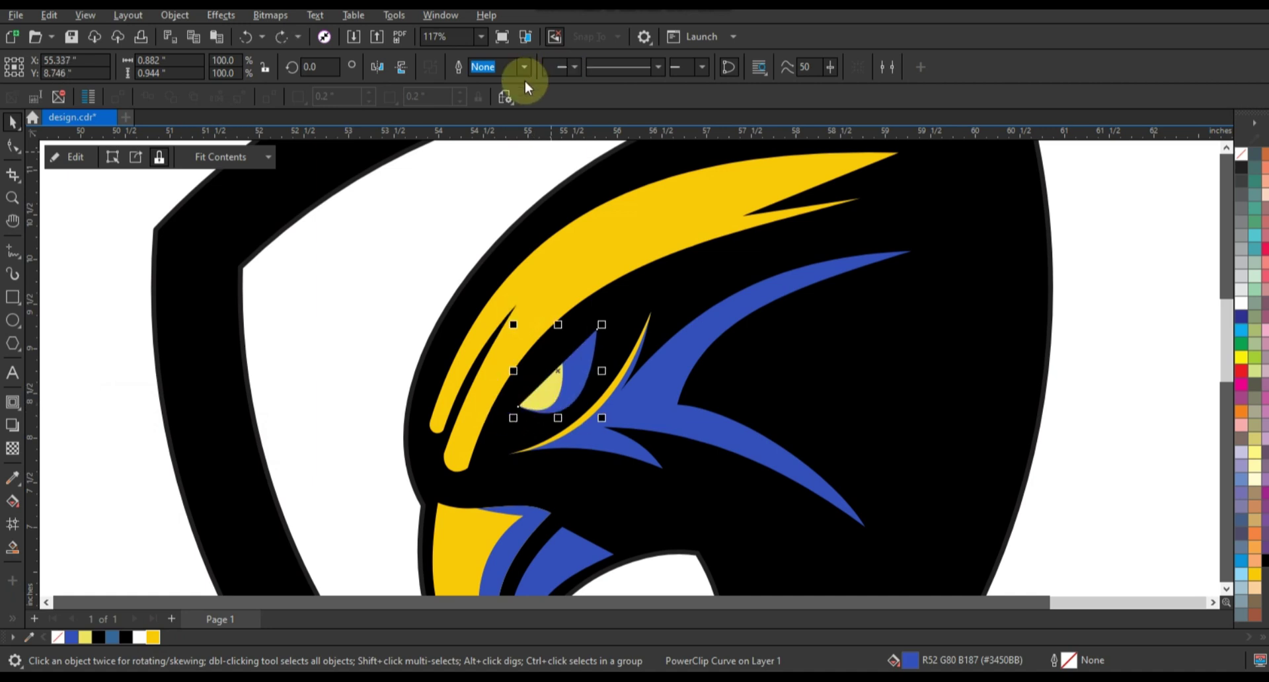
{"action": "left_click", "coordinate": [544, 387], "text": "ctrl"}
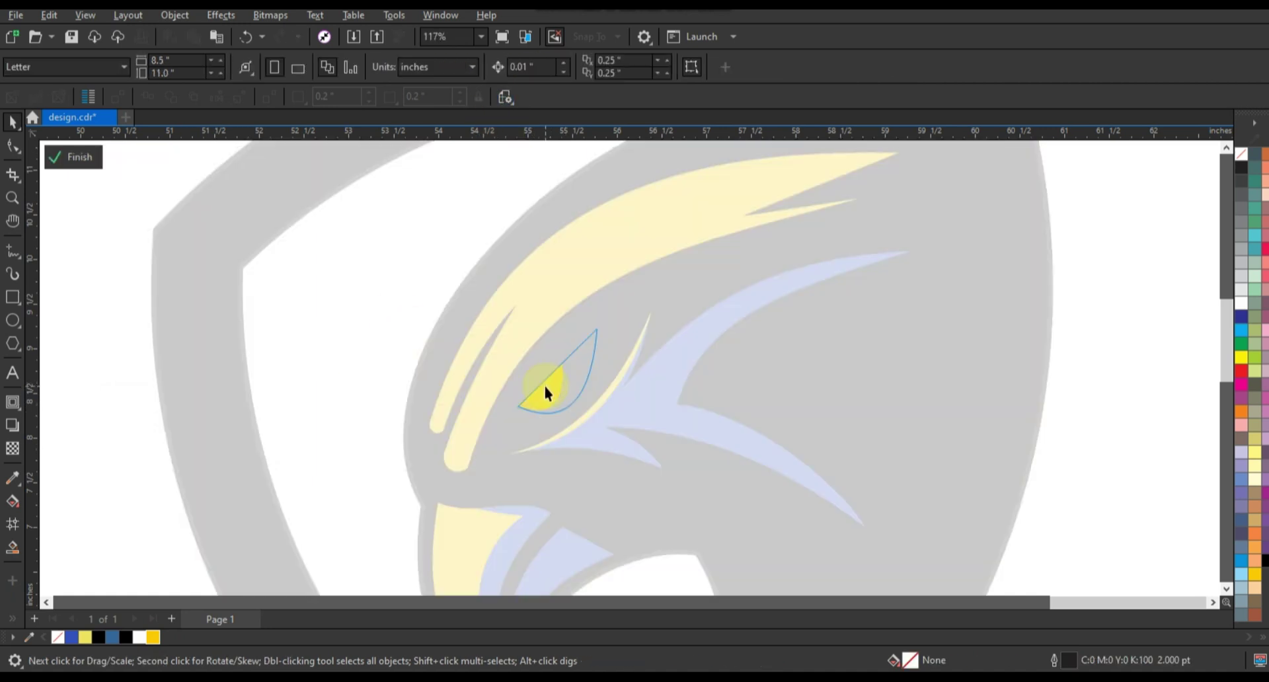
{"action": "left_click", "coordinate": [132, 381], "text": "ctrl"}
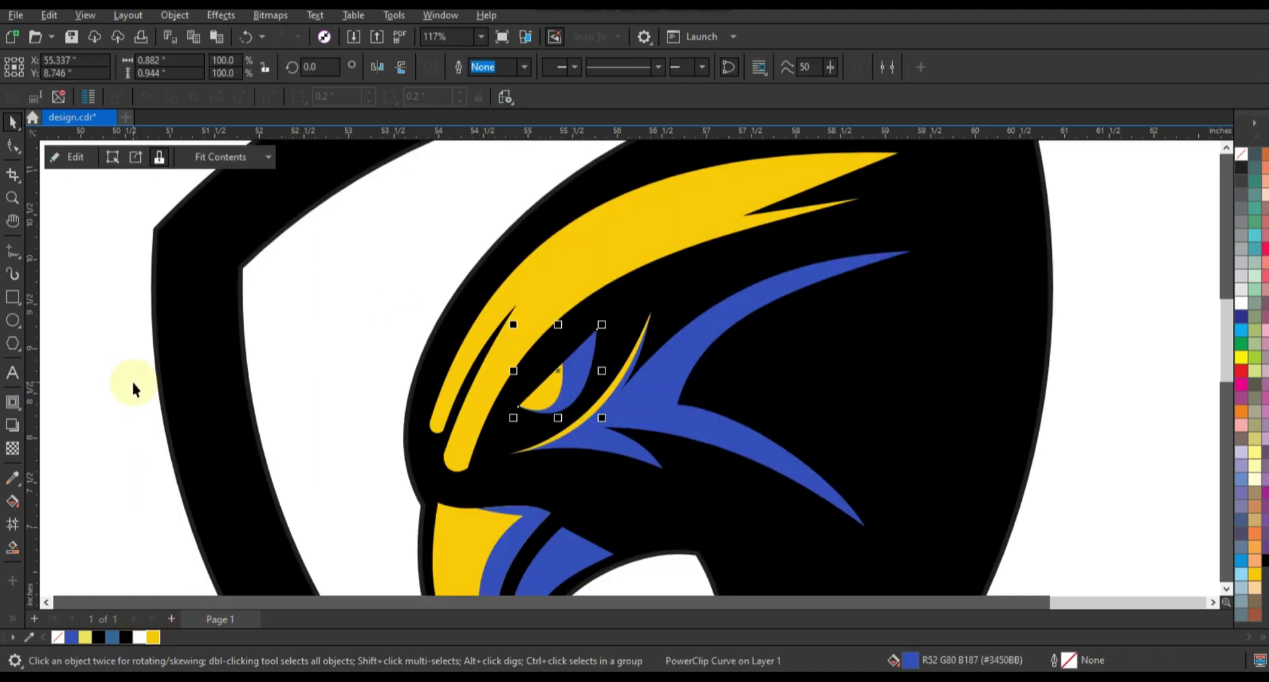
Step: Draw a straight line from the gold brow's tip to its lower-left end
{"action": "left_click", "coordinate": [11, 251]}
{"action": "left_click", "coordinate": [1227, 148]}
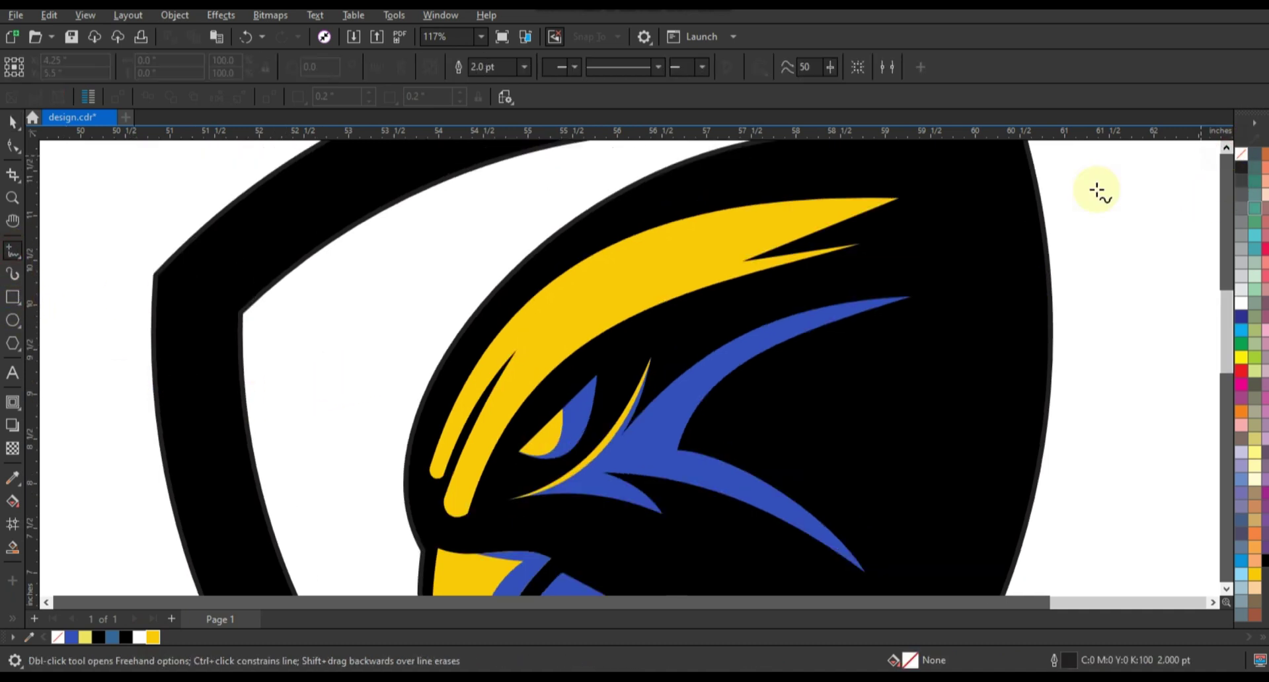
{"action": "left_click", "coordinate": [901, 200]}
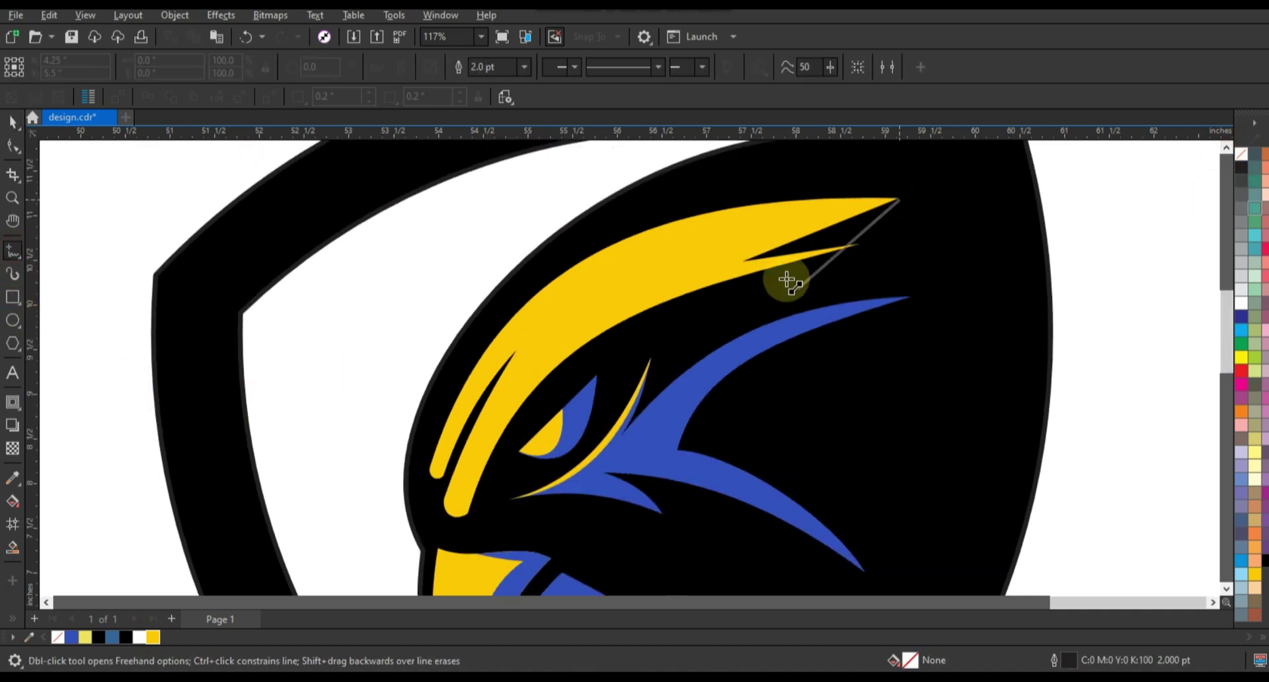
{"action": "left_click", "coordinate": [433, 474]}
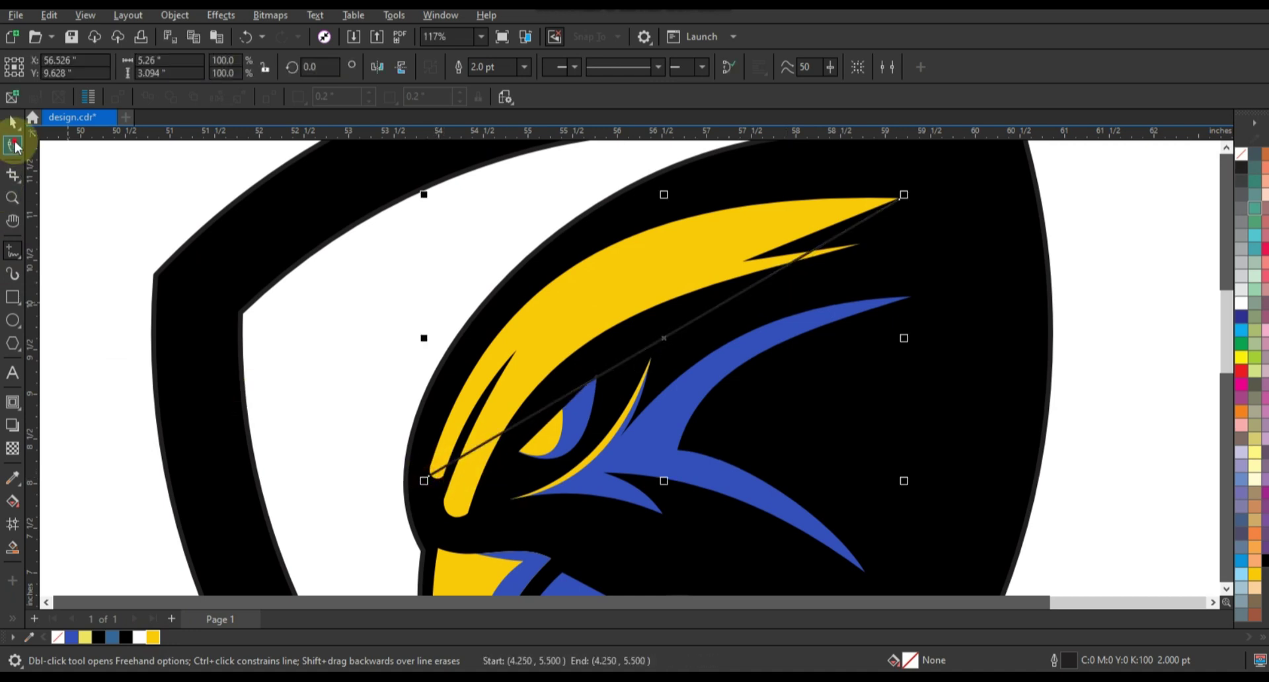
{"action": "key", "text": "F10"}
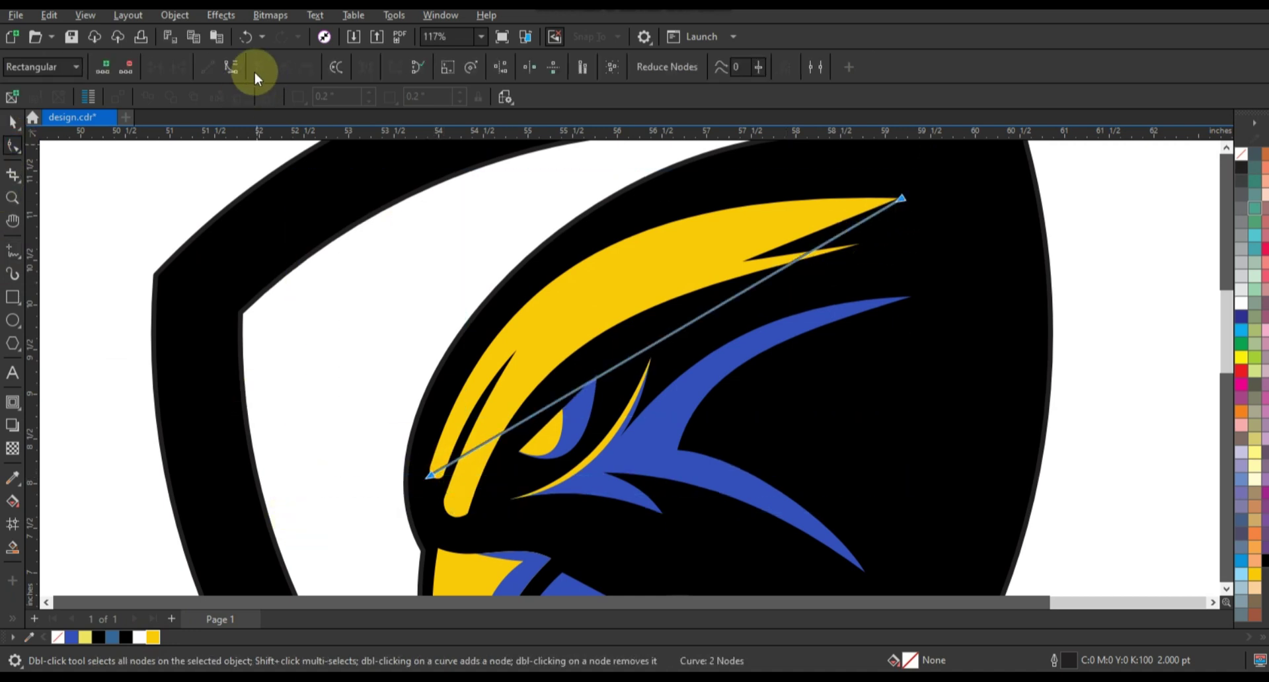
{"action": "left_click", "coordinate": [577, 398]}
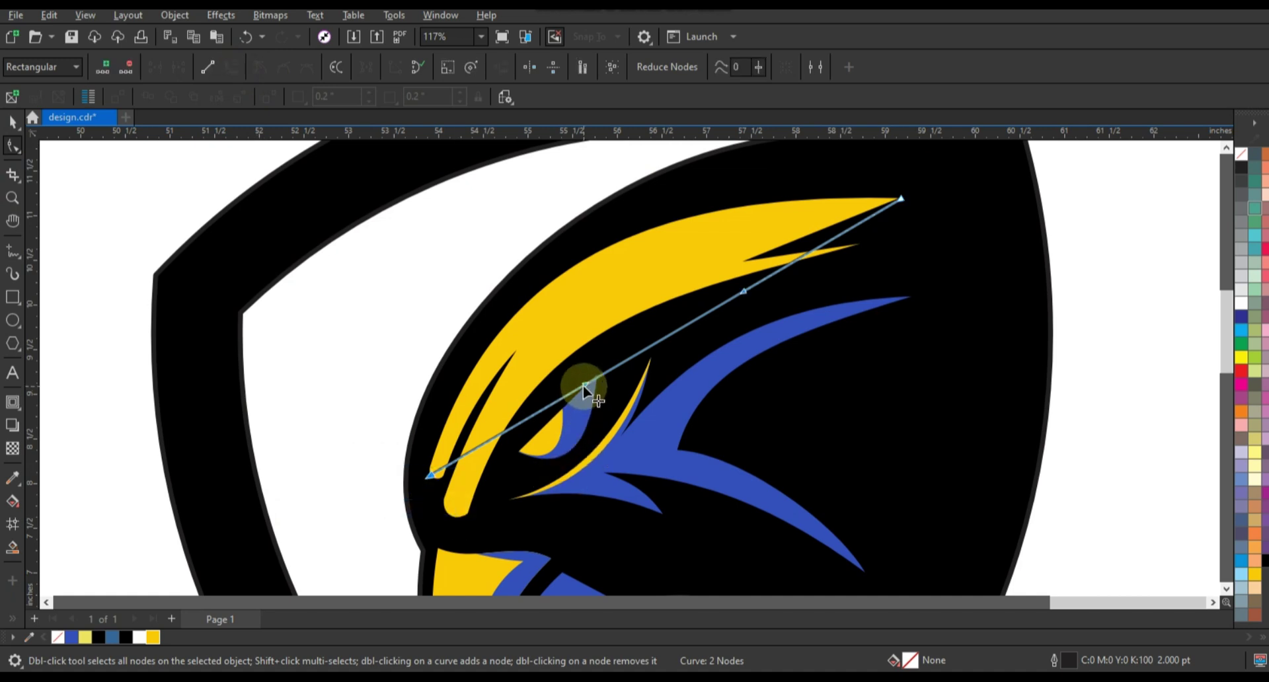
Step: Curve the line to follow the brow's upper edge
{"action": "left_click_drag", "start_coordinate": [584, 386], "coordinate": [489, 273]}
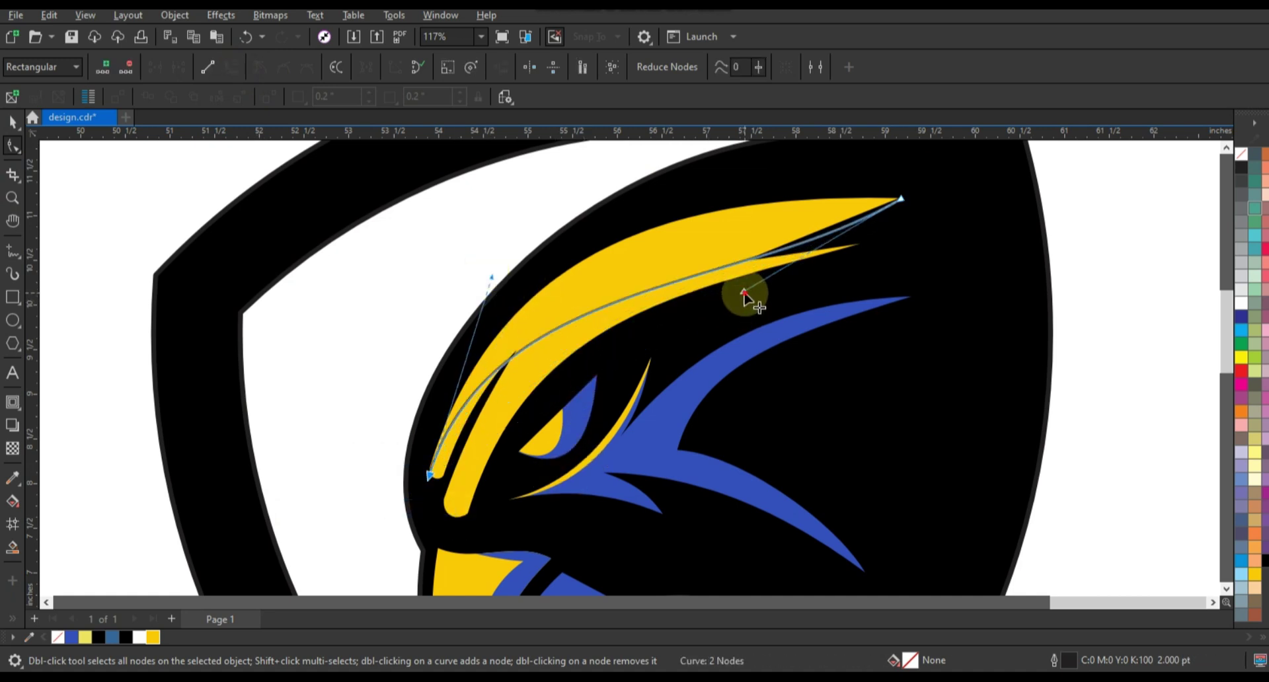
{"action": "mouse_move", "coordinate": [744, 293]}
{"action": "left_mouse_down"}
{"action": "mouse_move", "coordinate": [720, 201]}
{"action": "mouse_move", "coordinate": [709, 203]}
{"action": "left_mouse_up"}
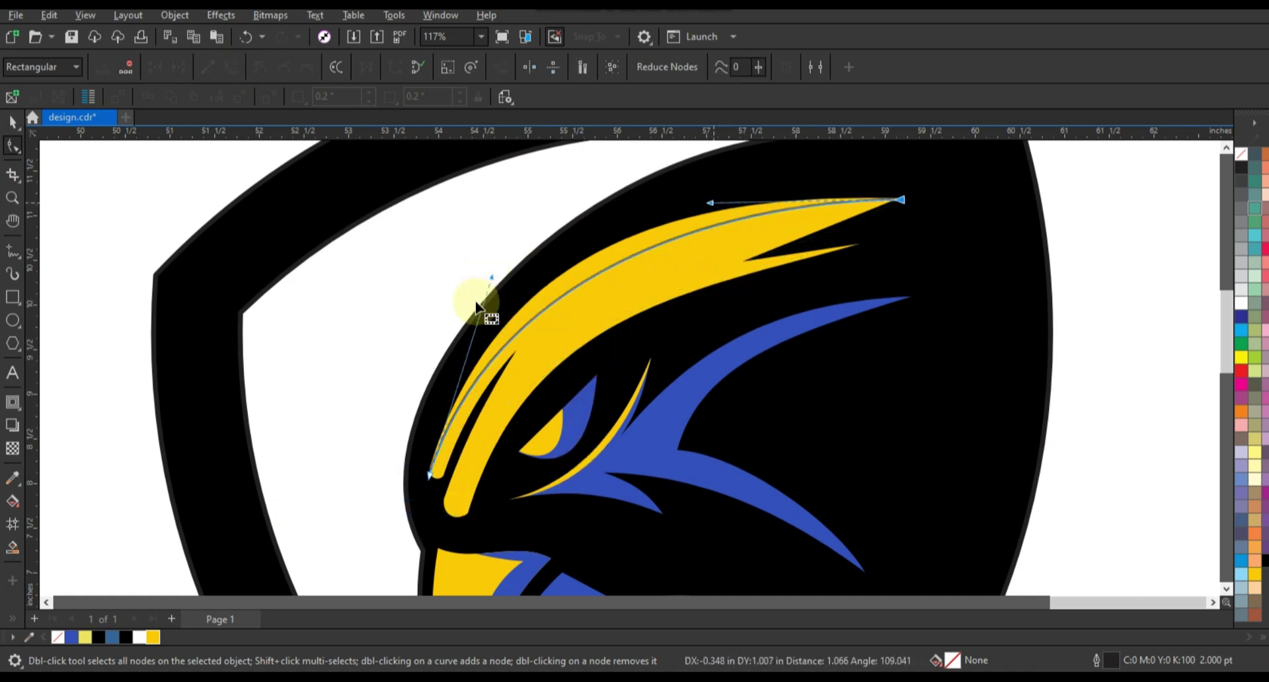
{"action": "left_click_drag", "start_coordinate": [491, 276], "coordinate": [494, 268]}
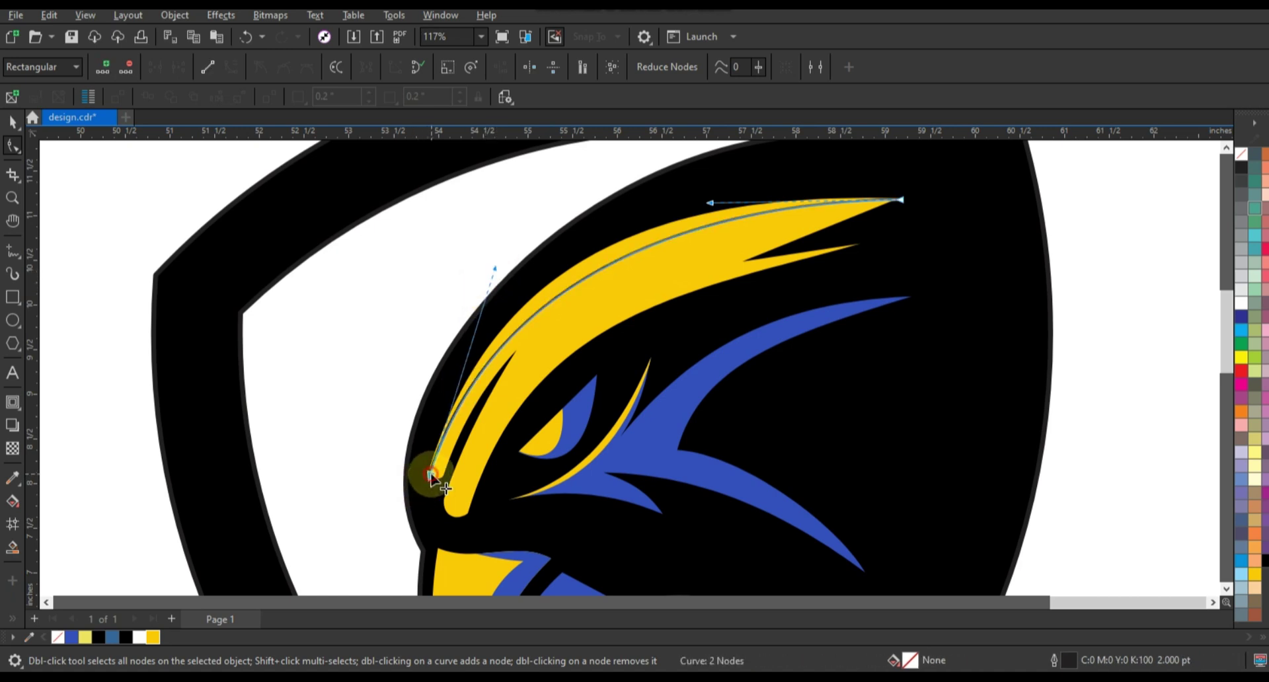
{"action": "left_click_drag", "start_coordinate": [431, 474], "coordinate": [434, 481]}
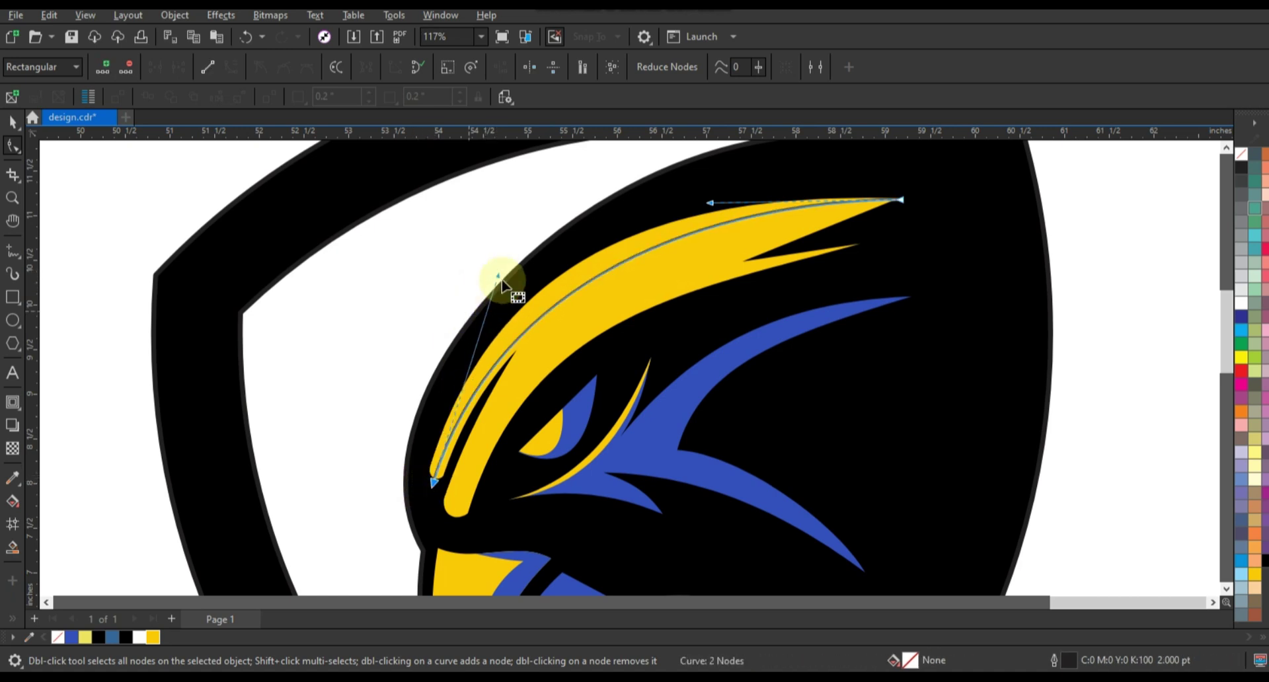
{"action": "left_click_drag", "start_coordinate": [499, 274], "coordinate": [488, 248]}
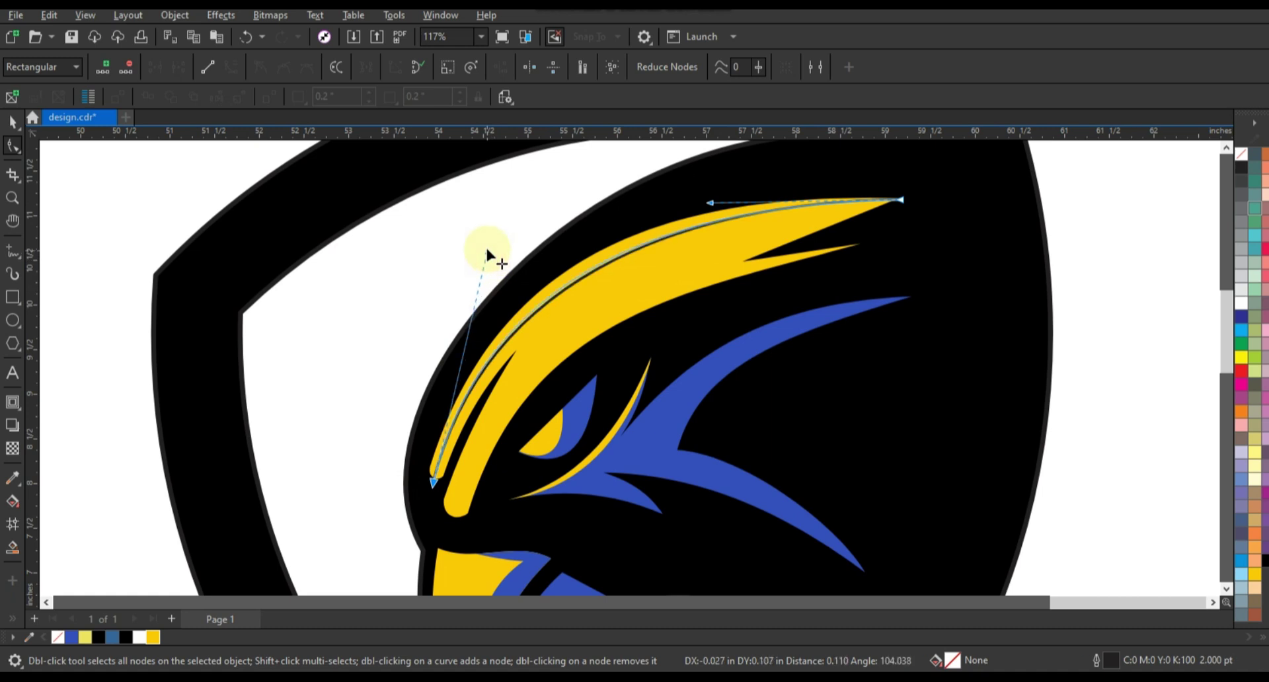
Step: Smart Fill the strip between curve and brow edge and make it white
{"action": "left_click", "coordinate": [12, 547]}
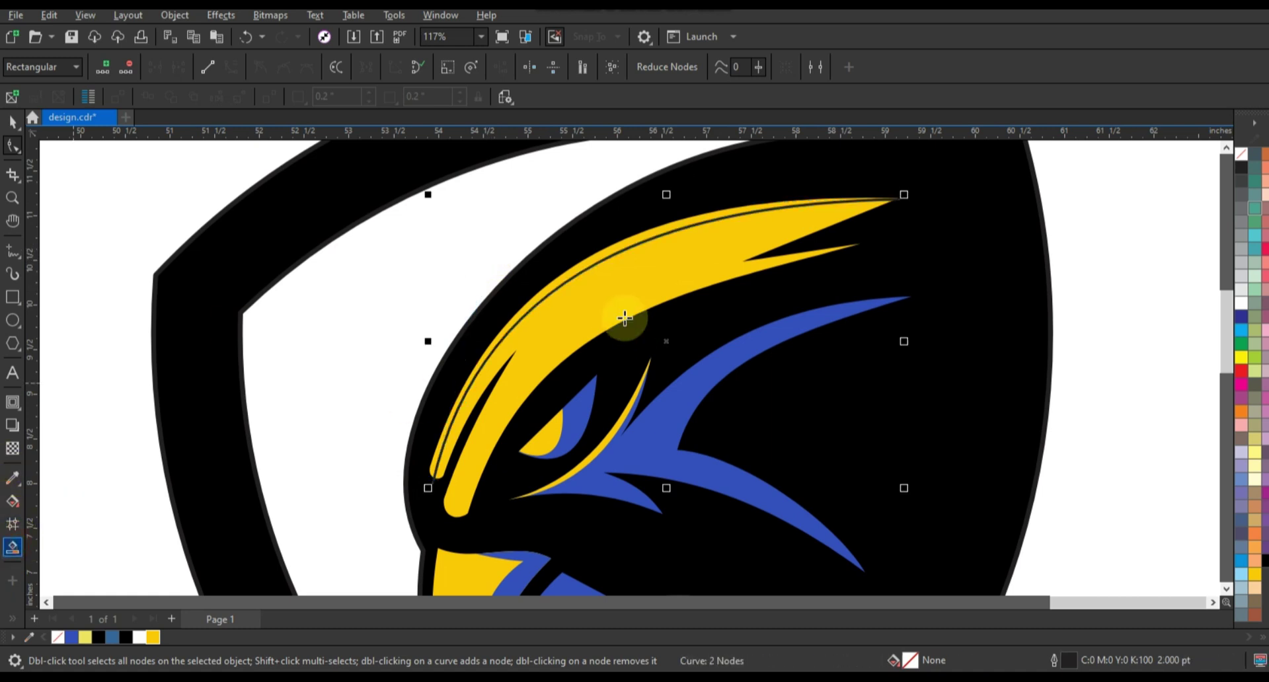
{"action": "left_click", "coordinate": [553, 283]}
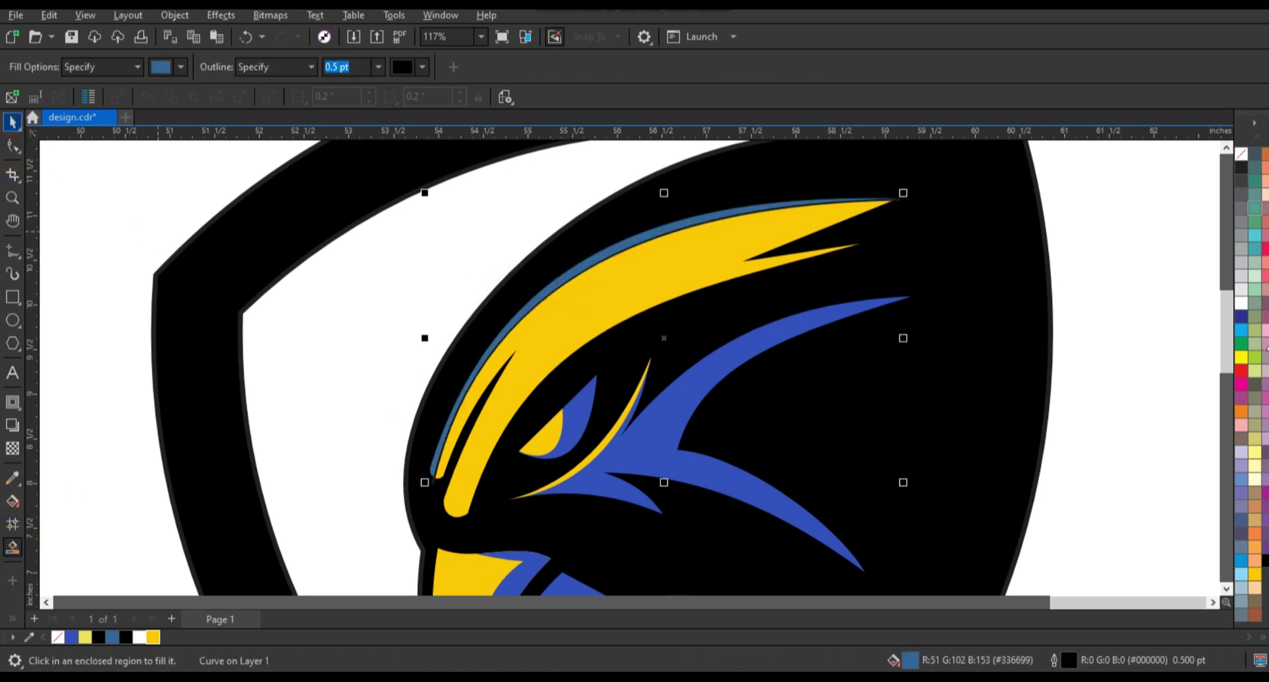
{"action": "key", "text": "space"}
{"action": "left_click", "coordinate": [1241, 303]}
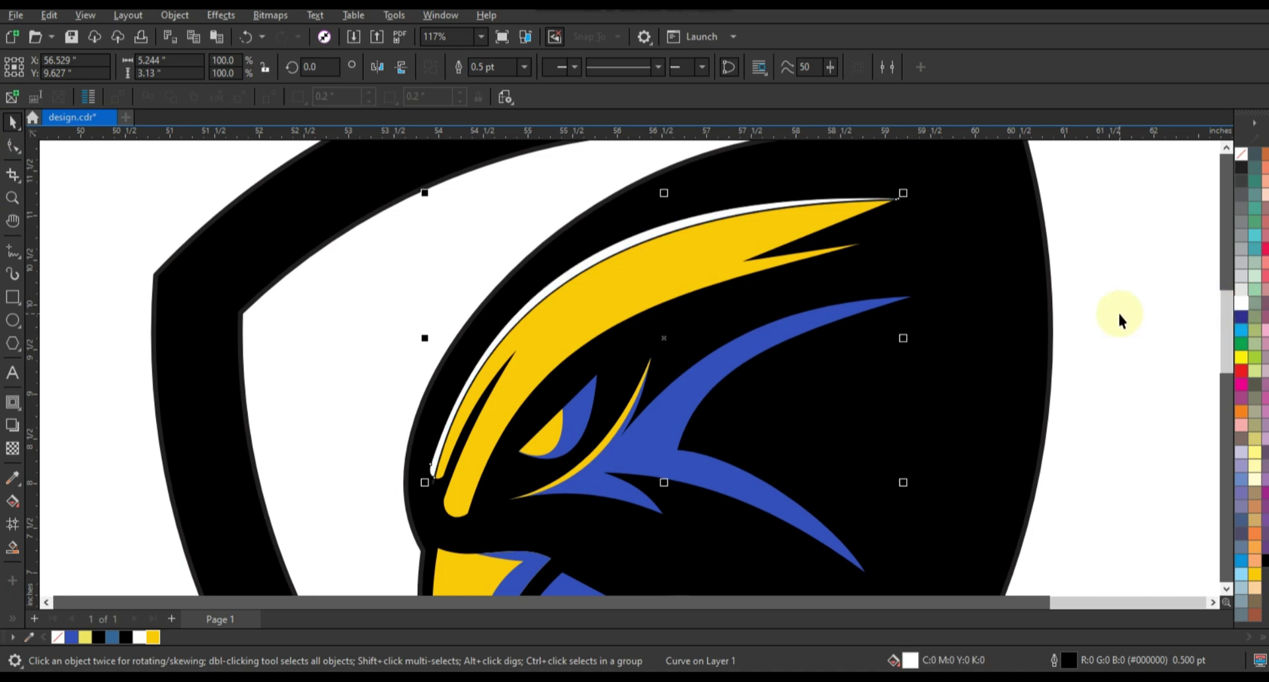
{"action": "left_click", "coordinate": [12, 250]}
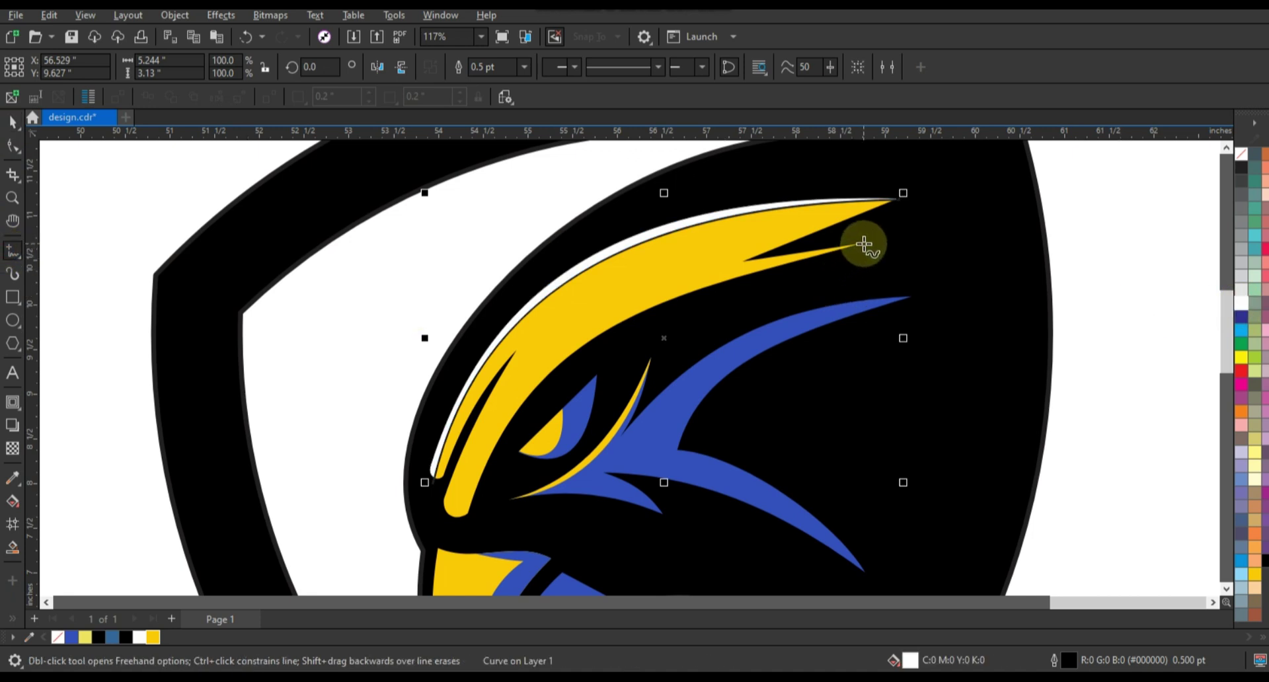
Step: Draw a line from the brow blade tip to its lower tip and convert it to curves
{"action": "left_click", "coordinate": [864, 245]}
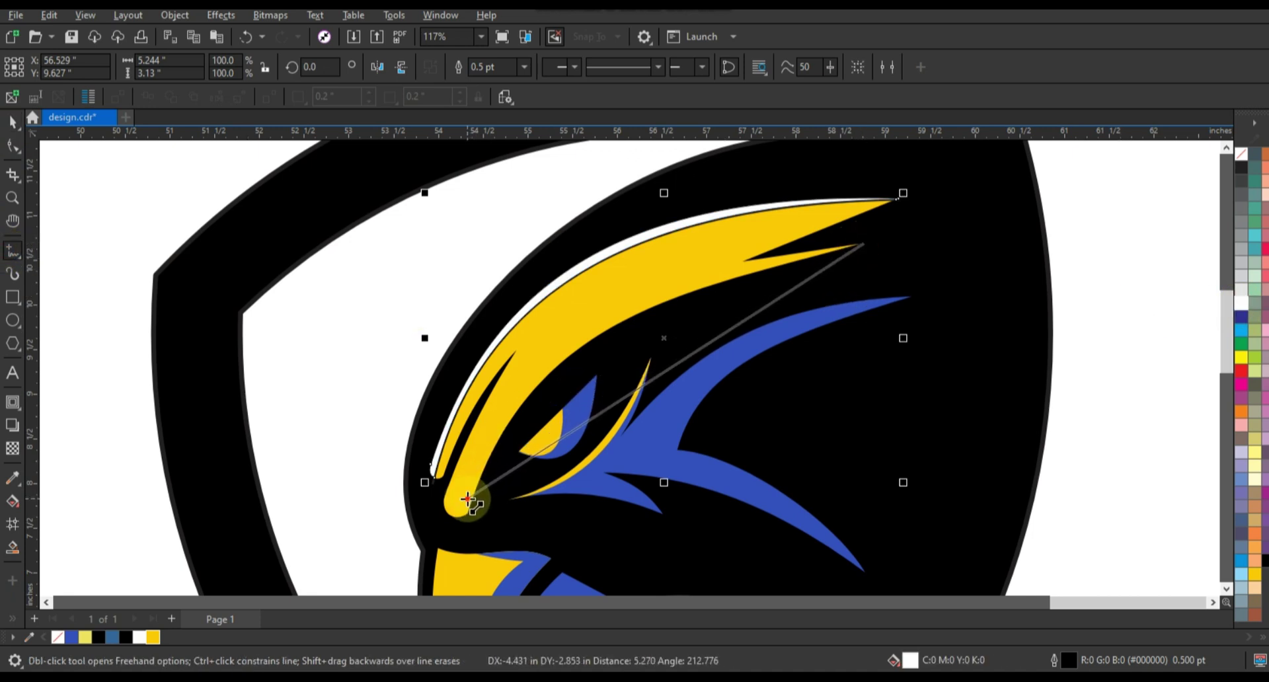
{"action": "left_click", "coordinate": [468, 498]}
{"action": "left_click", "coordinate": [12, 145]}
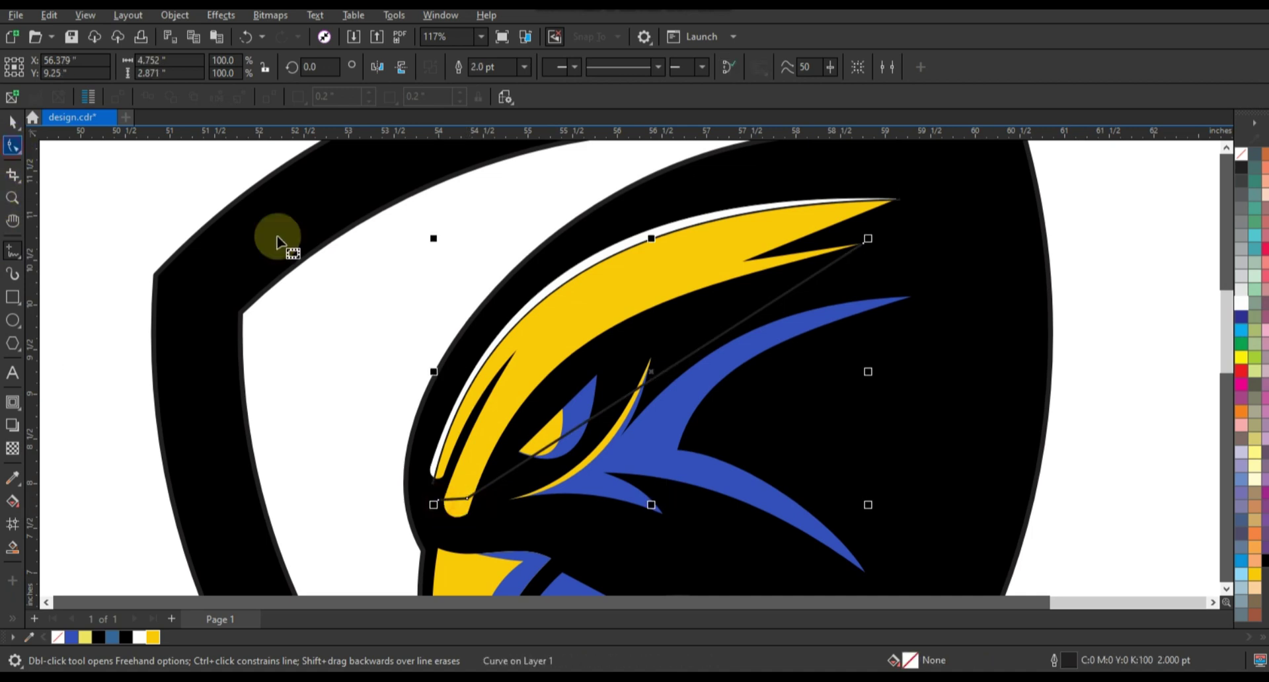
{"action": "left_click_drag", "start_coordinate": [389, 196], "coordinate": [944, 527]}
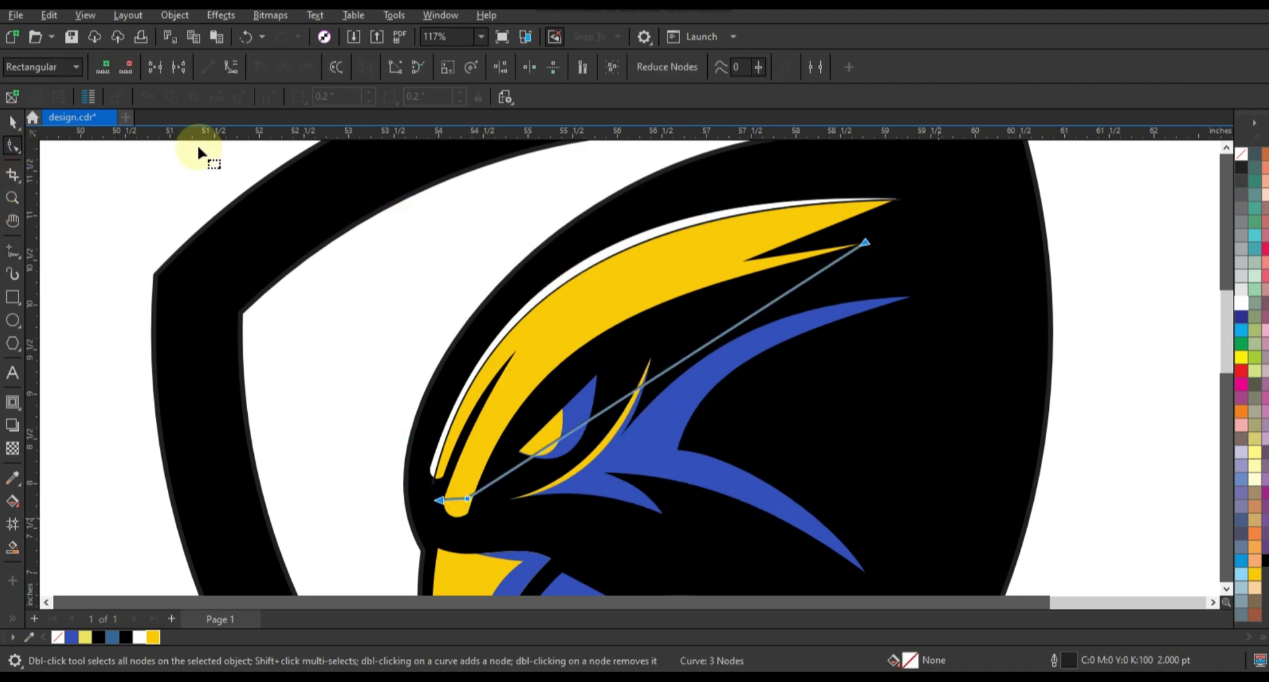
{"action": "left_click", "coordinate": [231, 67]}
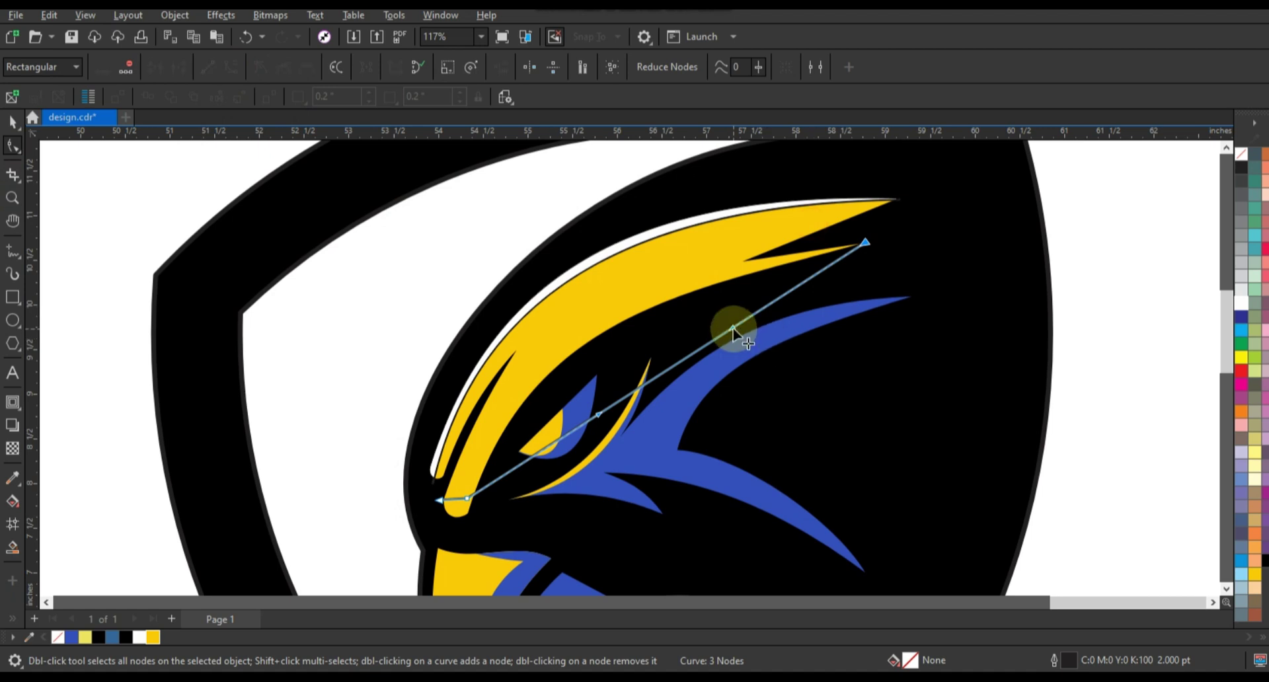
Step: Bend the curve along the blade's inner edge
{"action": "left_click_drag", "start_coordinate": [733, 328], "coordinate": [689, 267]}
{"action": "mouse_move", "coordinate": [599, 415]}
{"action": "left_mouse_down"}
{"action": "mouse_move", "coordinate": [532, 322]}
{"action": "mouse_move", "coordinate": [506, 332]}
{"action": "left_mouse_up"}
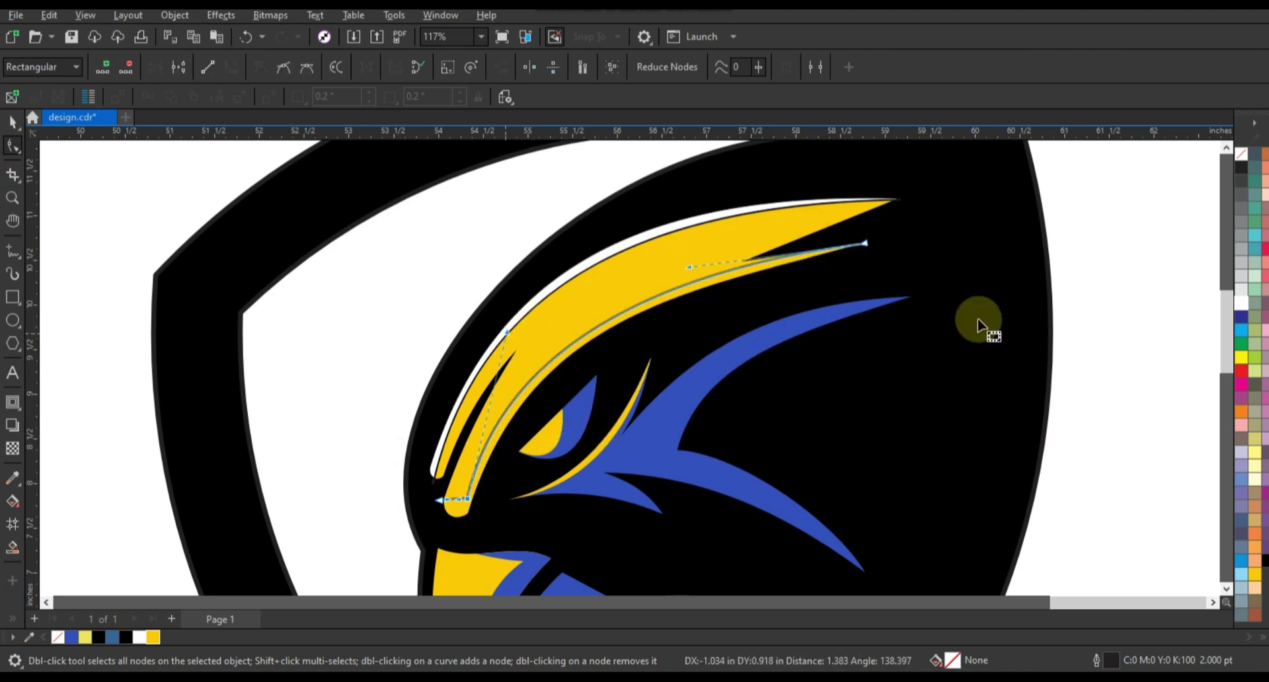
{"action": "left_click_drag", "start_coordinate": [866, 244], "coordinate": [864, 246]}
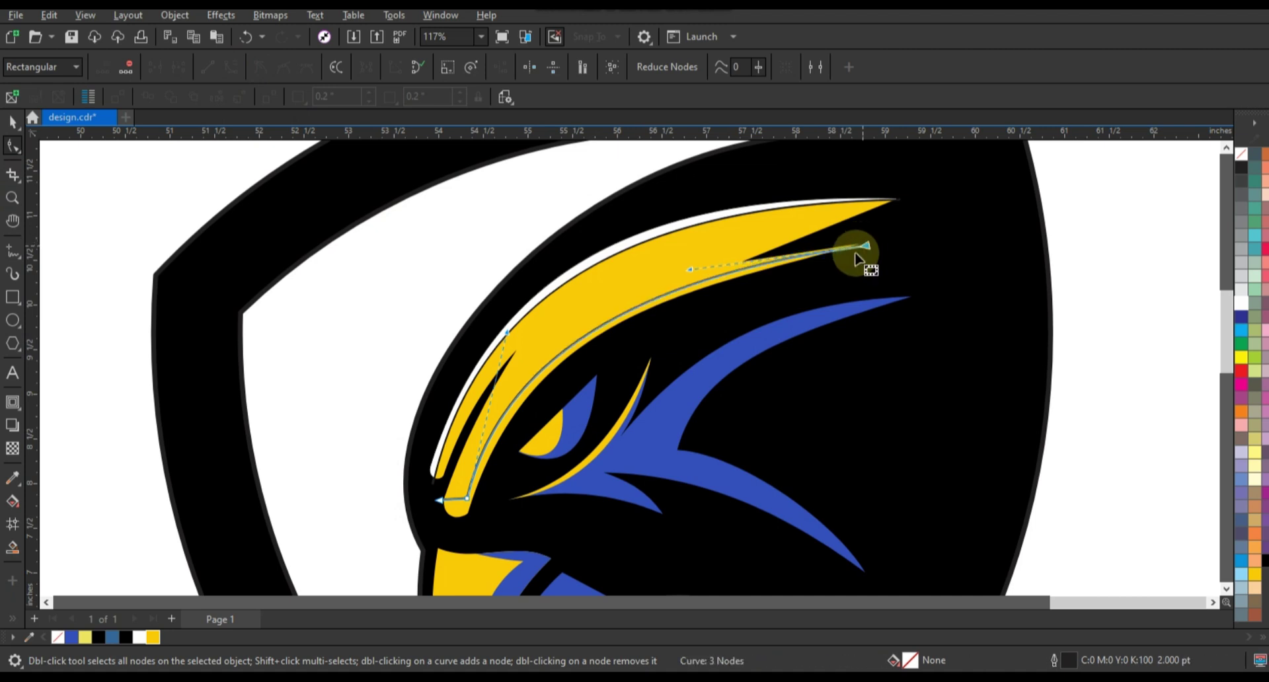
{"action": "left_click_drag", "start_coordinate": [445, 490], "coordinate": [461, 519]}
{"action": "left_click", "coordinate": [441, 507]}
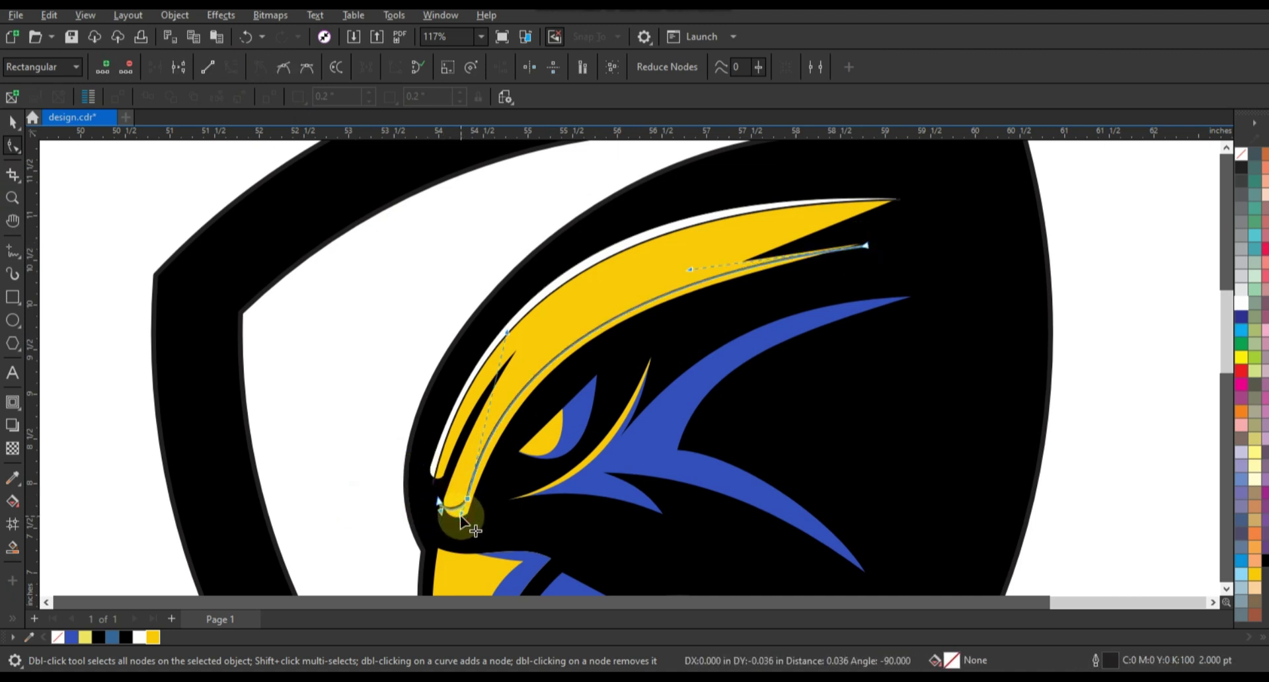
Step: Smart Fill the sliver along the blade's inner edge and make it white
{"action": "left_click", "coordinate": [12, 547]}
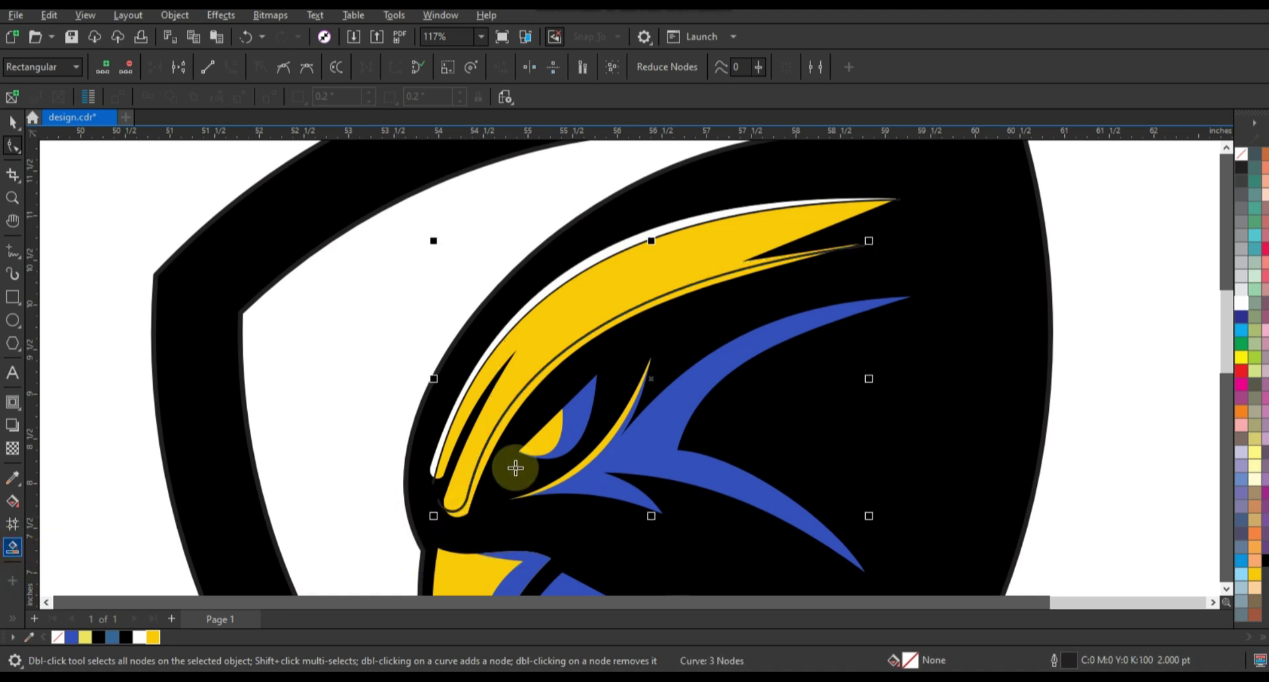
{"action": "left_click", "coordinate": [515, 468]}
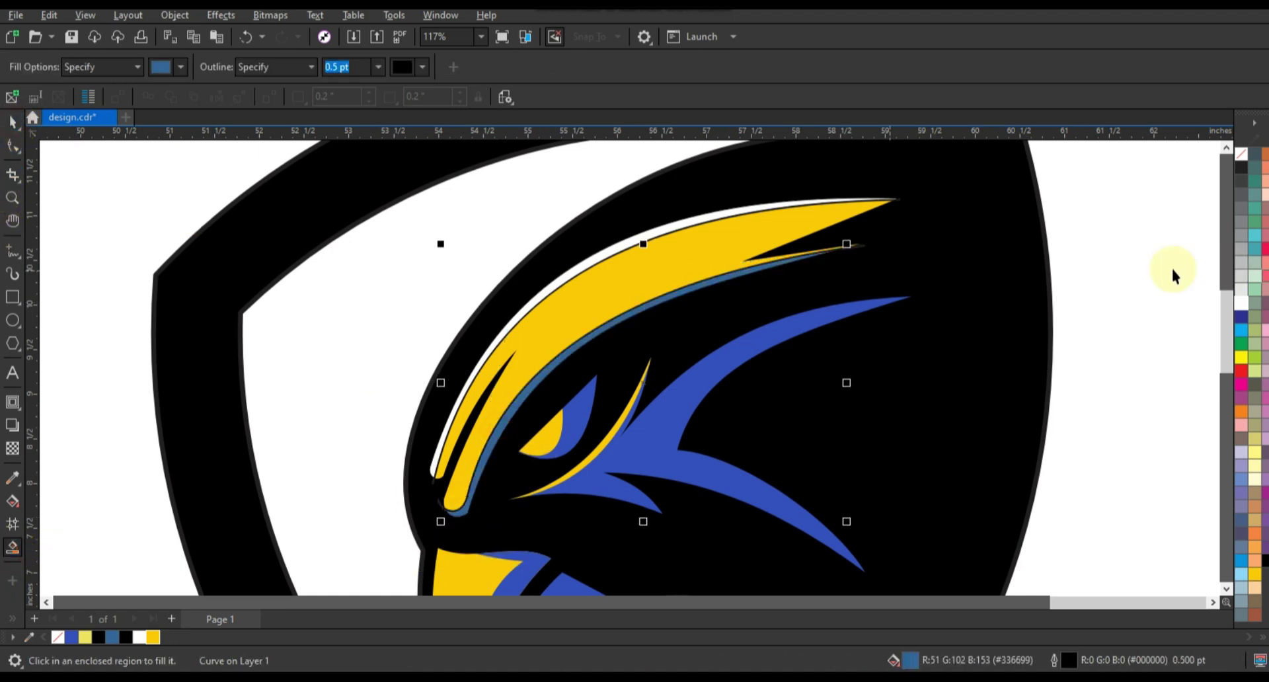
{"action": "key", "text": "space"}
{"action": "left_click", "coordinate": [1240, 304]}
{"action": "key", "text": "Escape"}
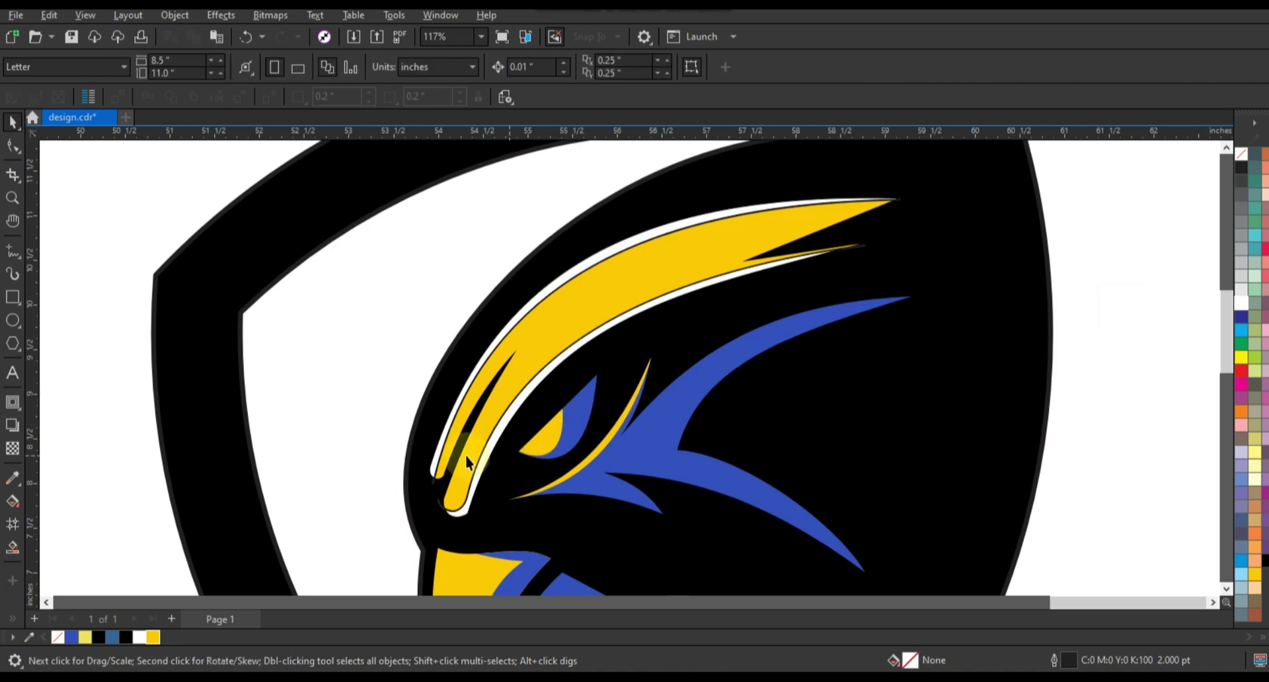
{"action": "left_click", "coordinate": [437, 502]}
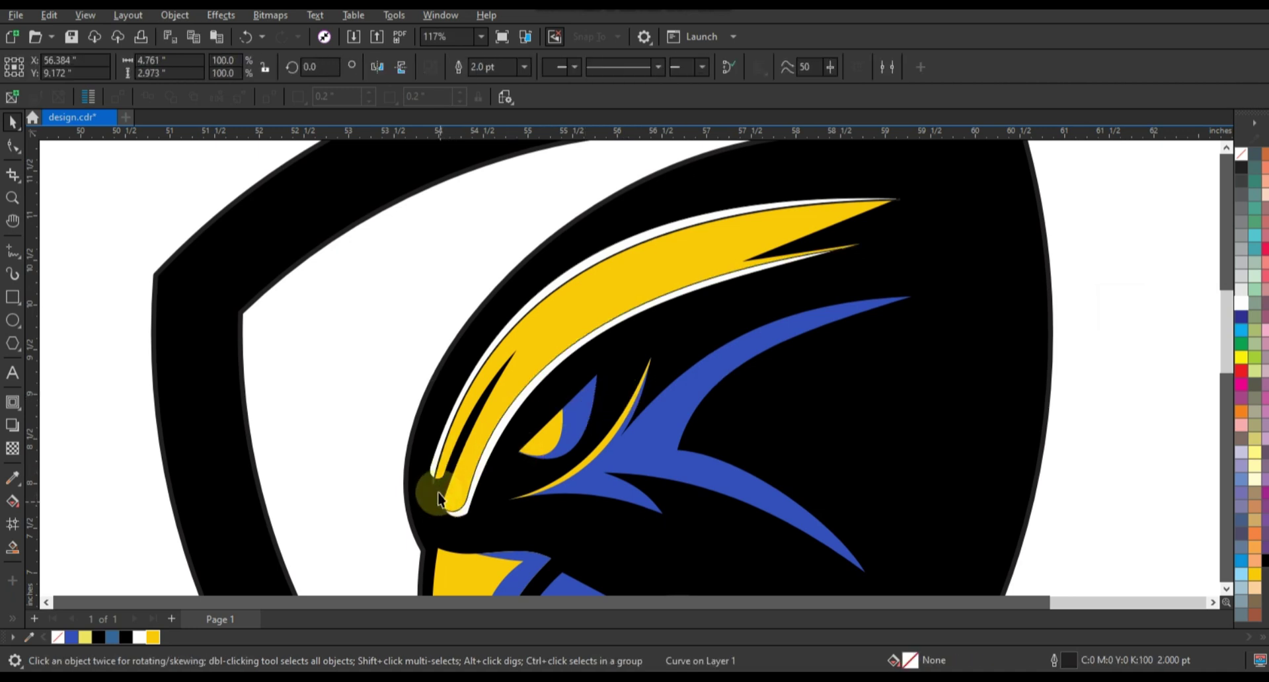
{"action": "left_click", "coordinate": [431, 489]}
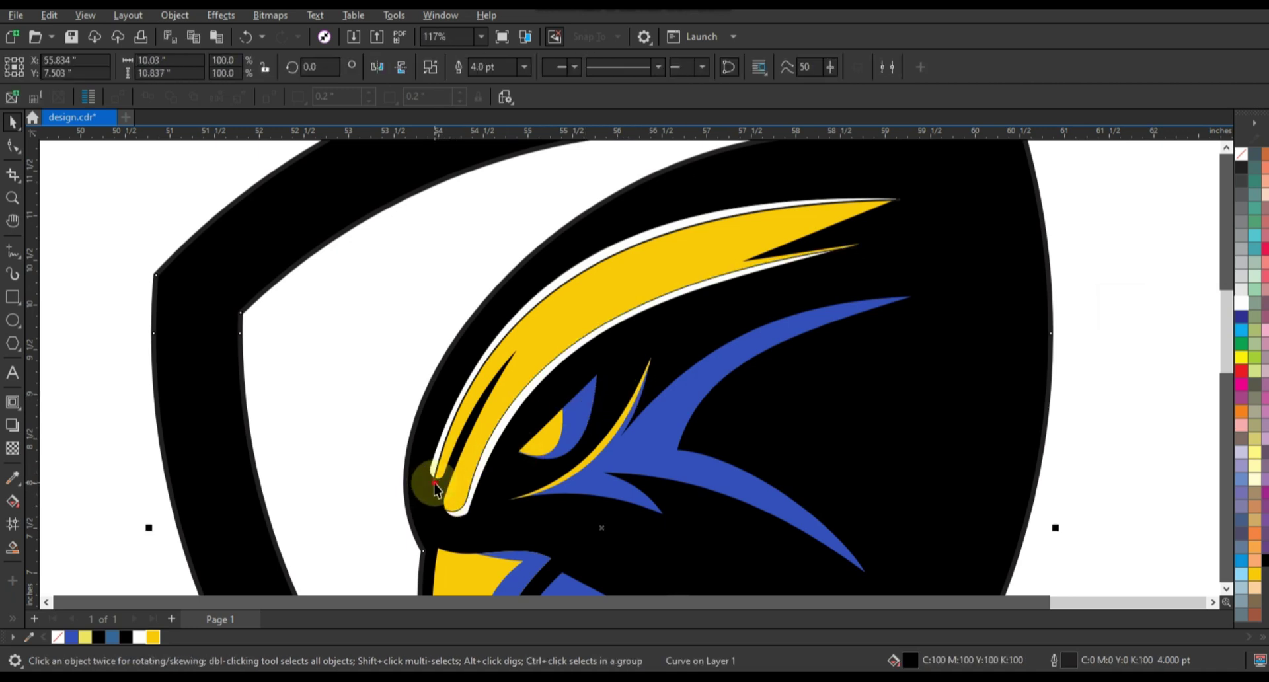
{"action": "left_click", "coordinate": [433, 489]}
Step: Set the outline of all emblem shapes to none and zoom to fit the emblem
{"action": "key", "text": "Escape"}
{"action": "scroll", "coordinate": [743, 319], "scroll_direction": "down", "scroll_amount": 4}
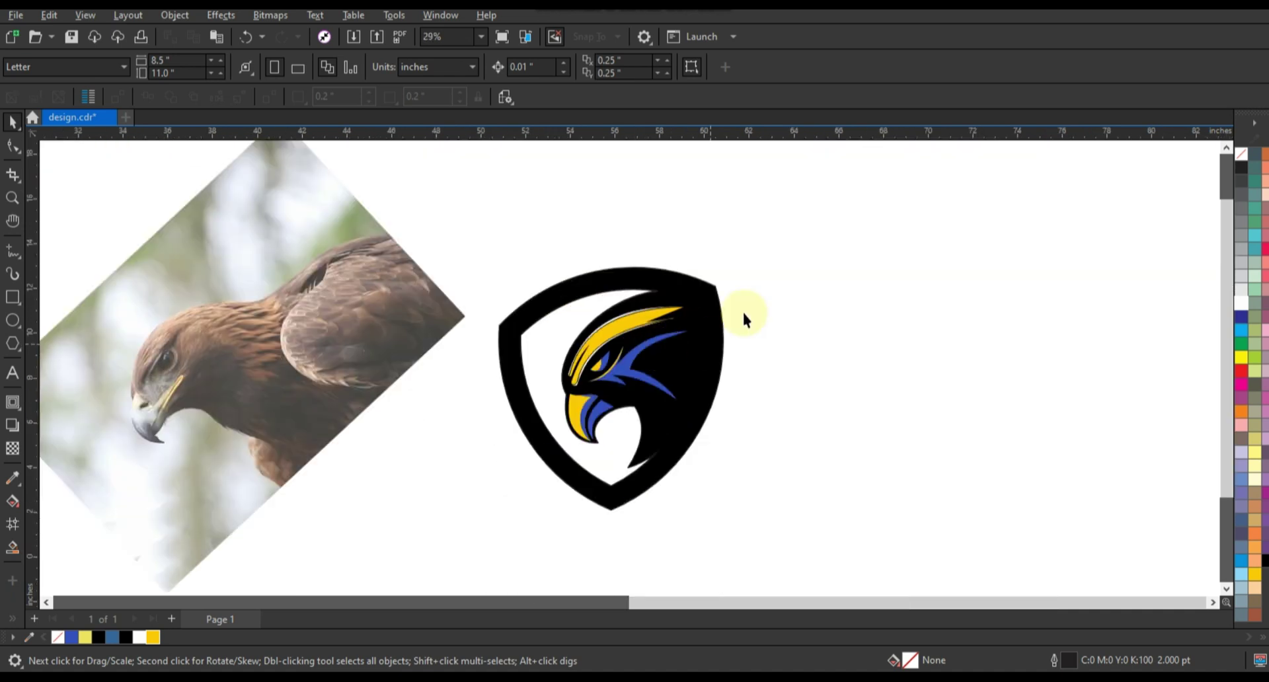
{"action": "left_click_drag", "start_coordinate": [566, 450], "coordinate": [503, 475]}
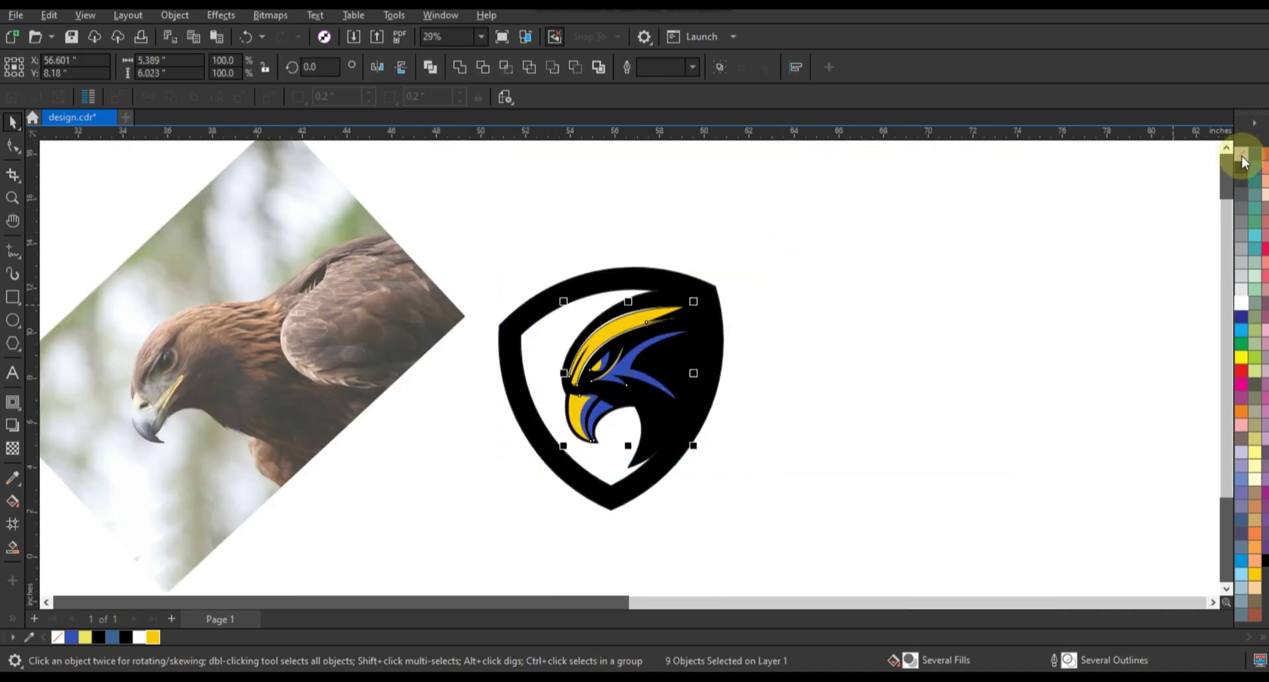
{"action": "right_click", "coordinate": [1240, 156]}
{"action": "left_click", "coordinate": [1233, 168]}
{"action": "left_click", "coordinate": [899, 236]}
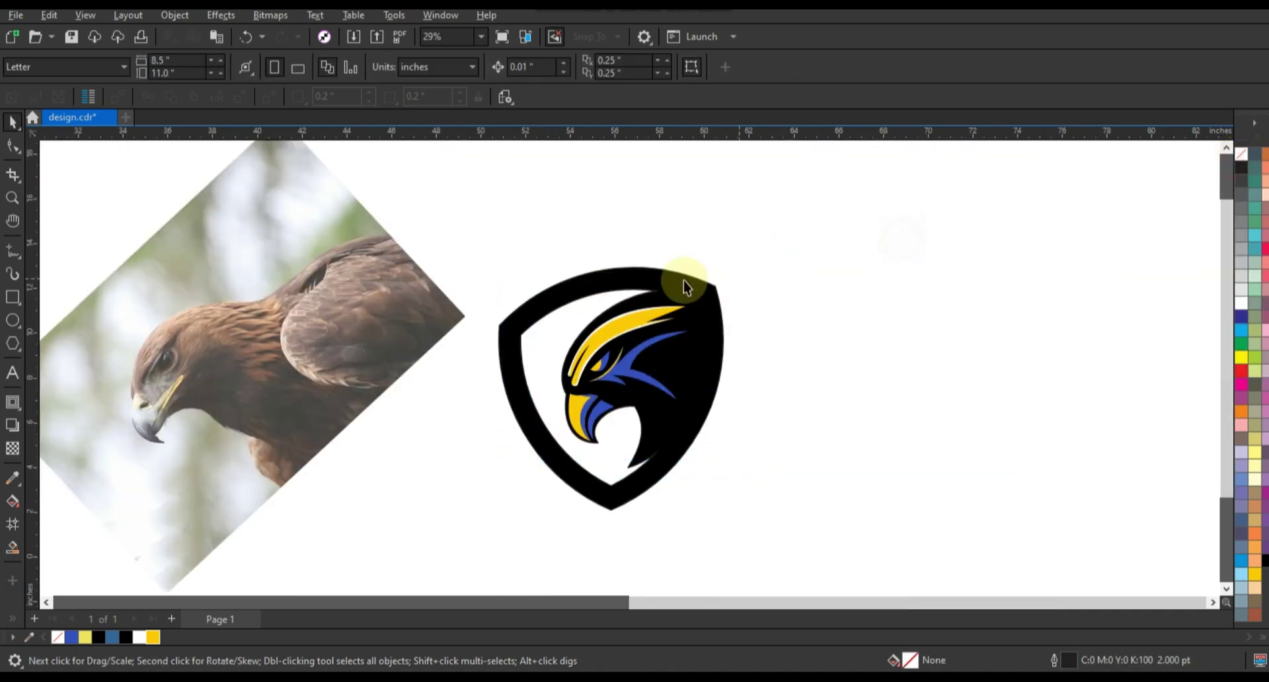
{"action": "left_click_drag", "start_coordinate": [842, 212], "coordinate": [446, 534]}
{"action": "key", "text": "shift+F2"}
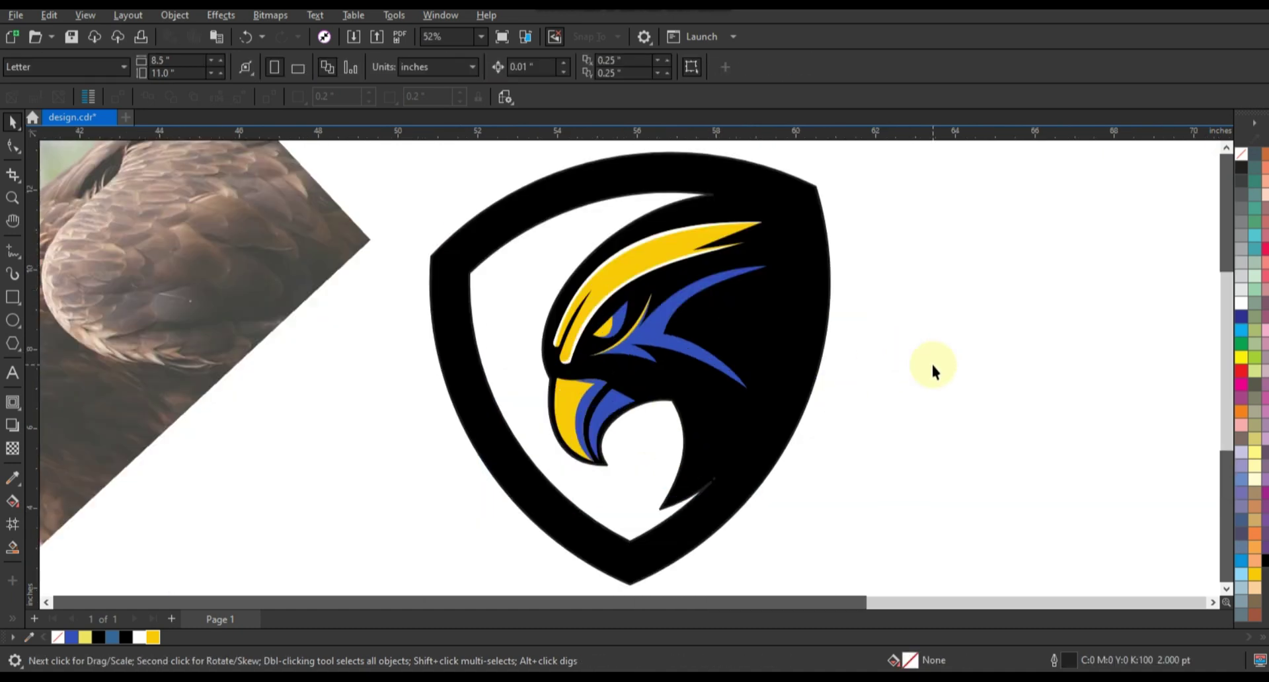
{"action": "left_click", "coordinate": [10, 252]}
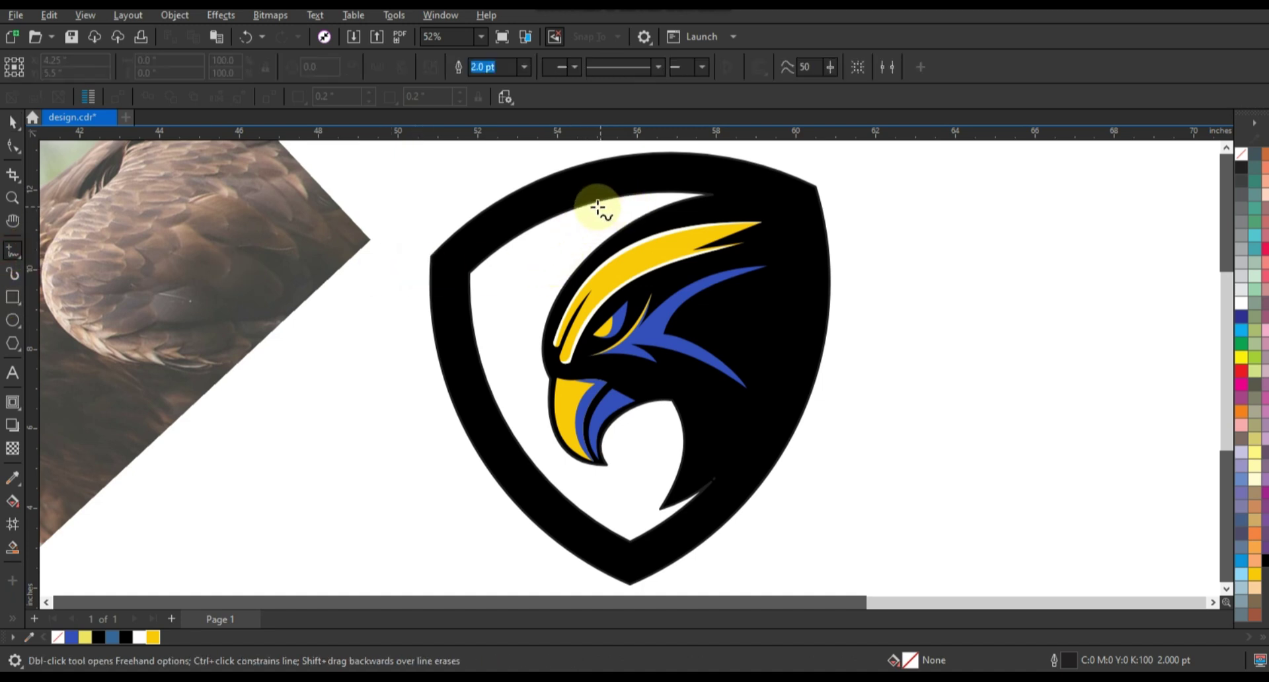
Step: Start a freehand line along the shield's inner top edge, continuing leftward
{"action": "left_click", "coordinate": [561, 203]}
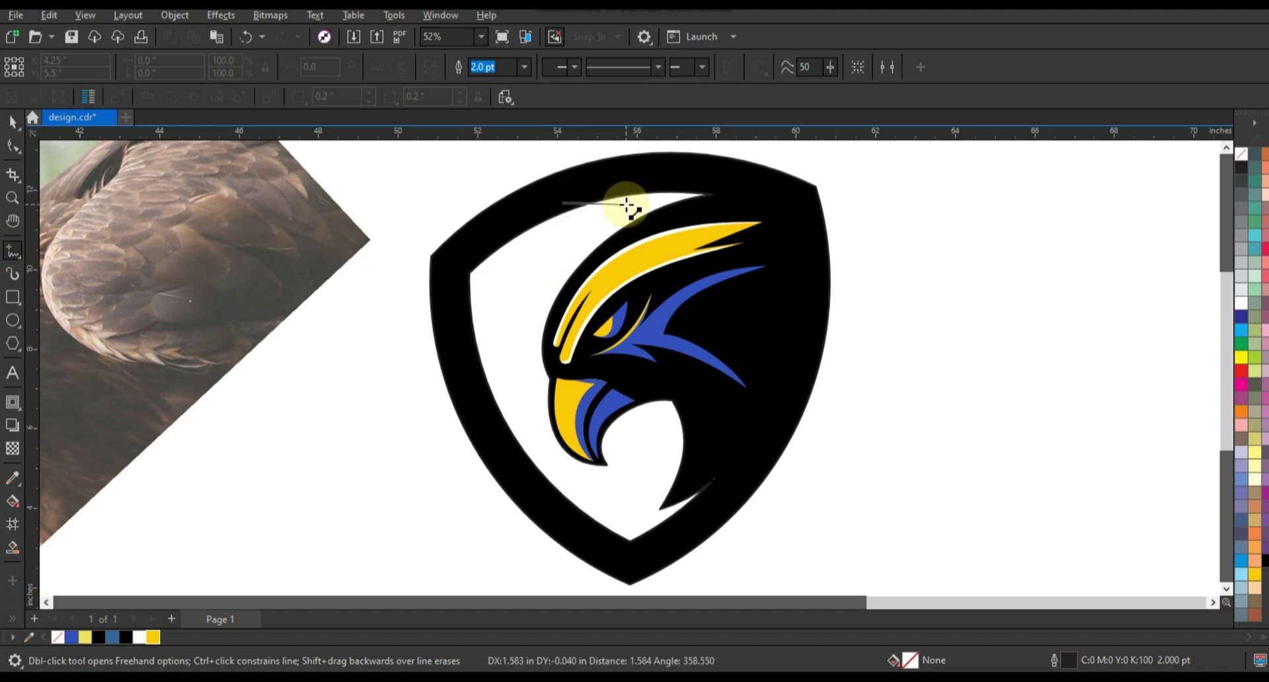
{"action": "double_click", "coordinate": [628, 203]}
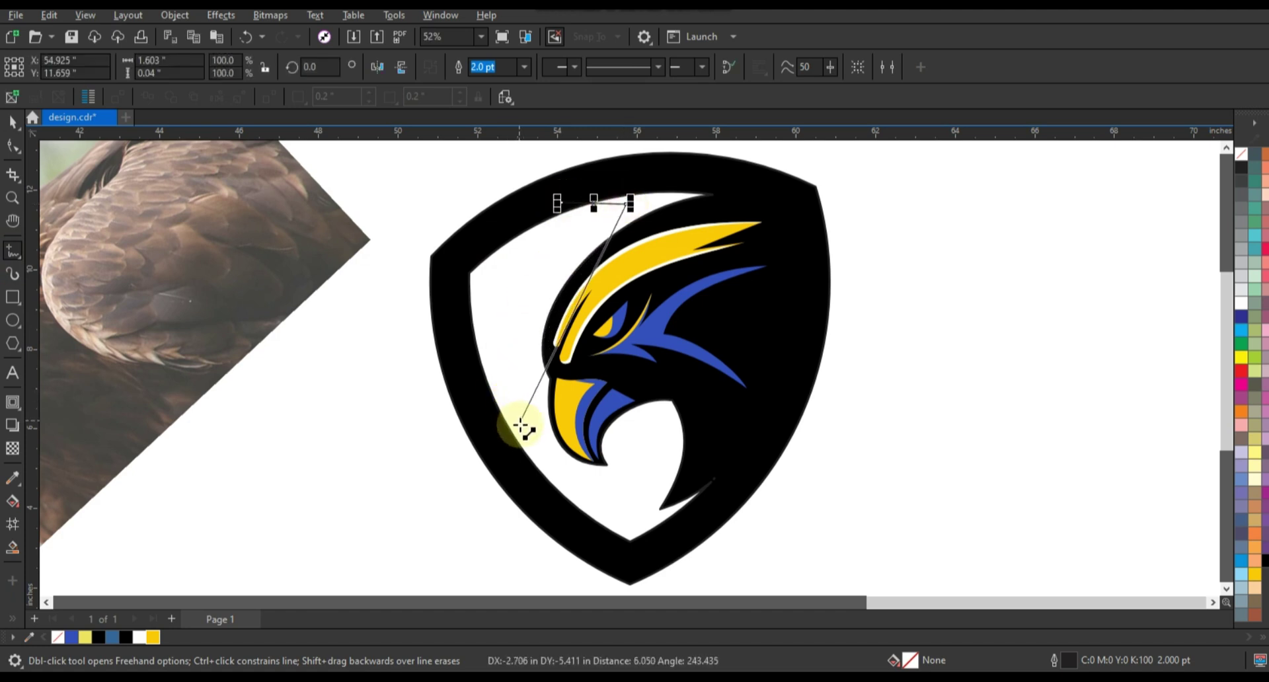
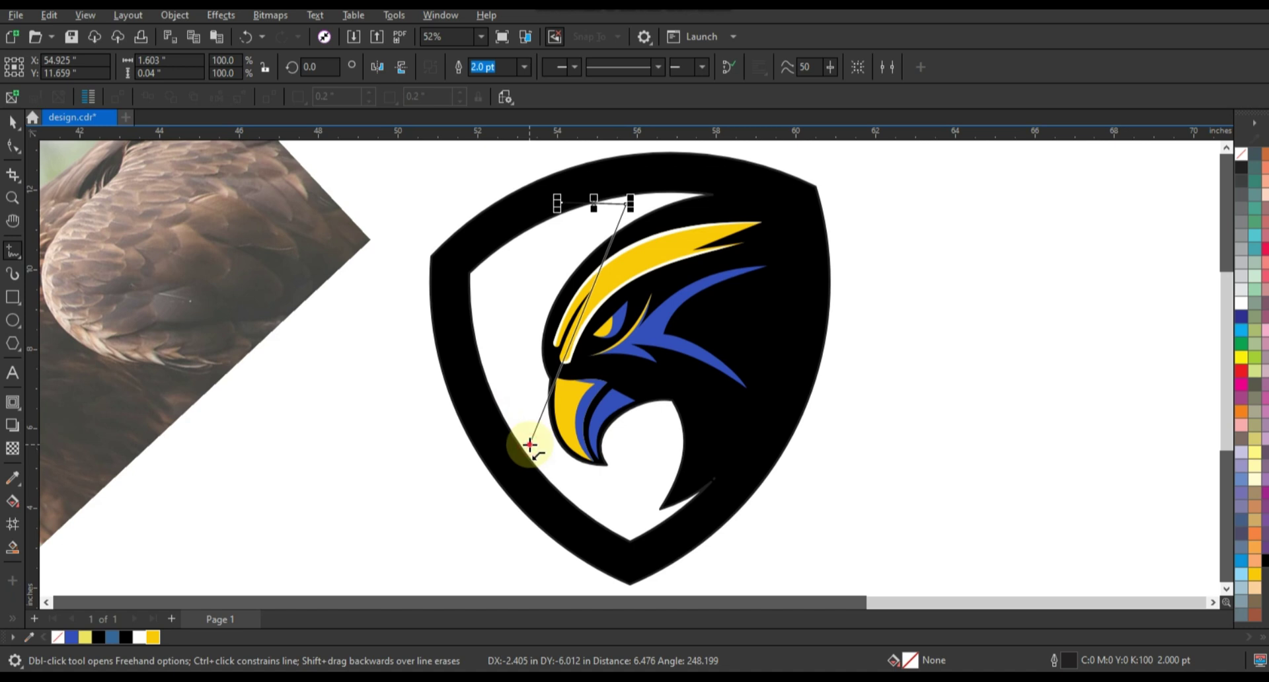
Step: Draw a guide line beside the beak and bend it into a curve along the shield's inner left edge
{"action": "double_click", "coordinate": [529, 445]}
{"action": "left_click", "coordinate": [490, 399]}
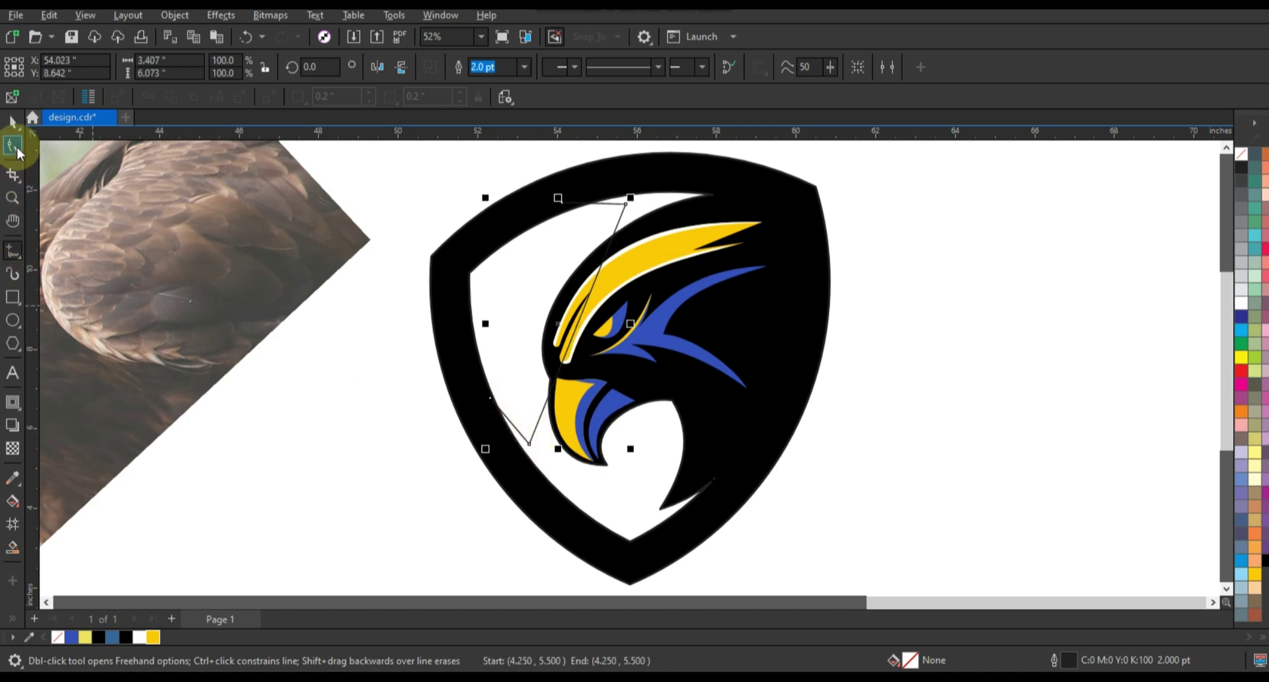
{"action": "left_click_drag", "start_coordinate": [450, 170], "coordinate": [698, 481]}
{"action": "key", "text": "F10"}
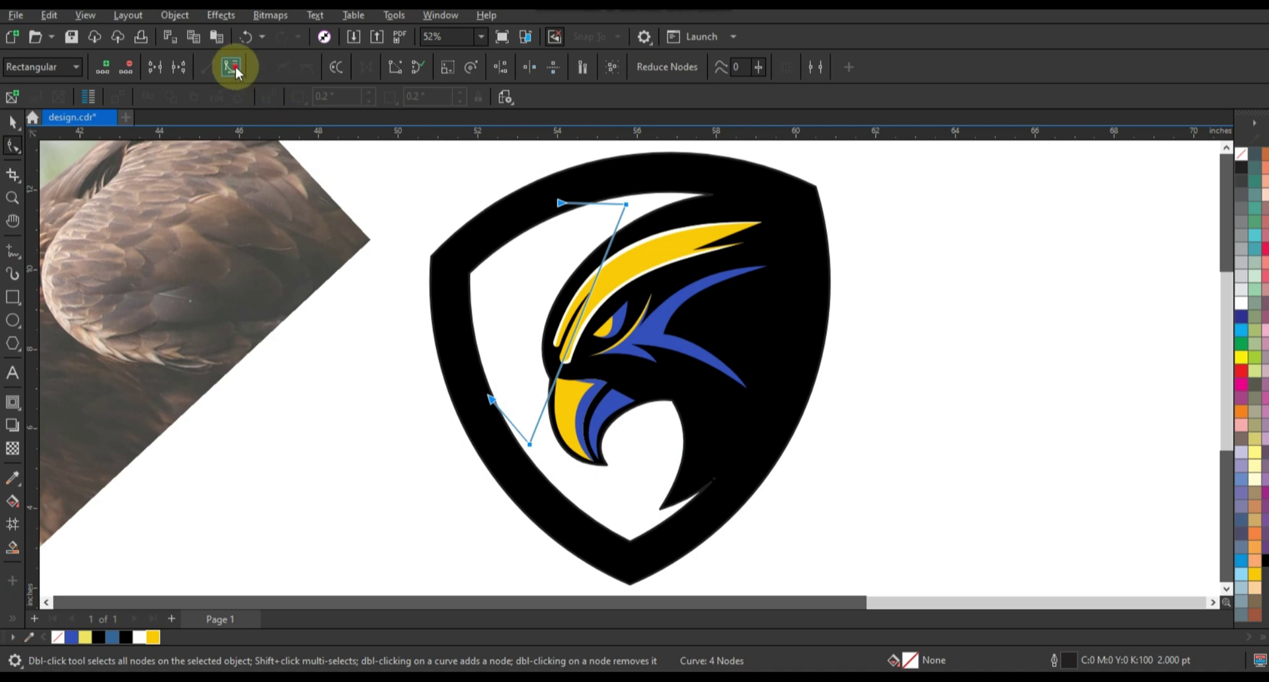
{"action": "left_click_drag", "start_coordinate": [591, 283], "coordinate": [559, 367]}
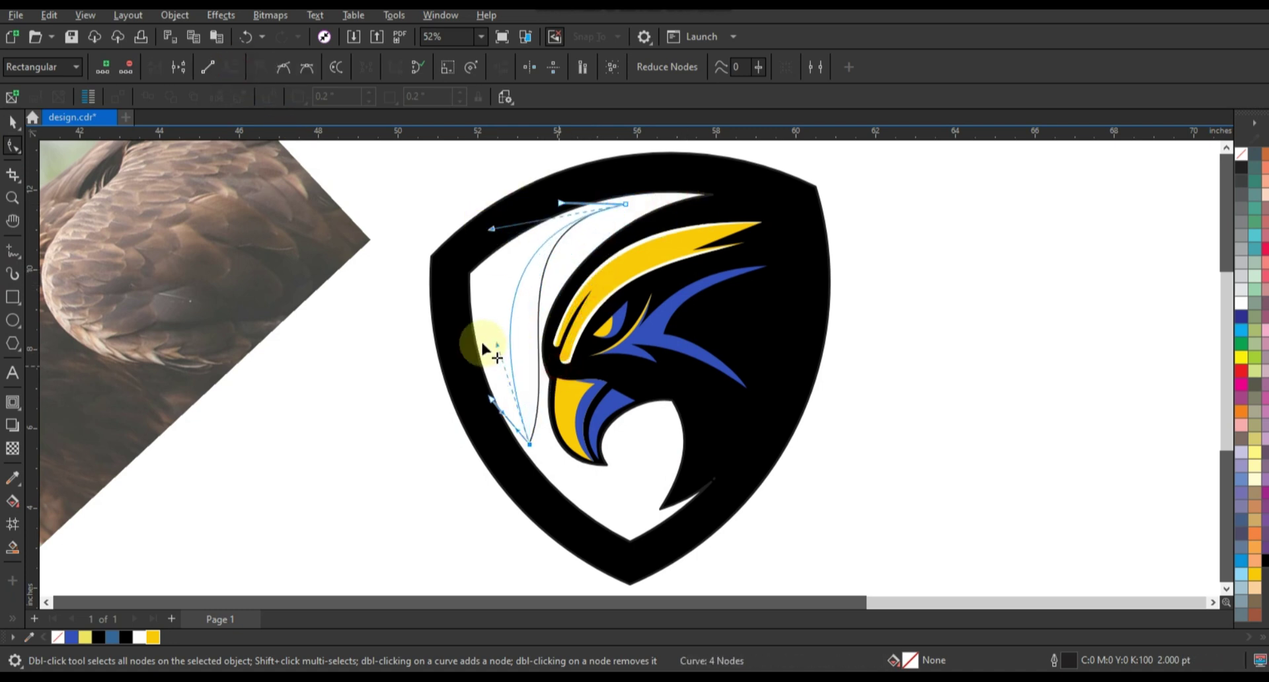
{"action": "left_click_drag", "start_coordinate": [485, 349], "coordinate": [463, 326]}
{"action": "left_click_drag", "start_coordinate": [491, 229], "coordinate": [475, 230]}
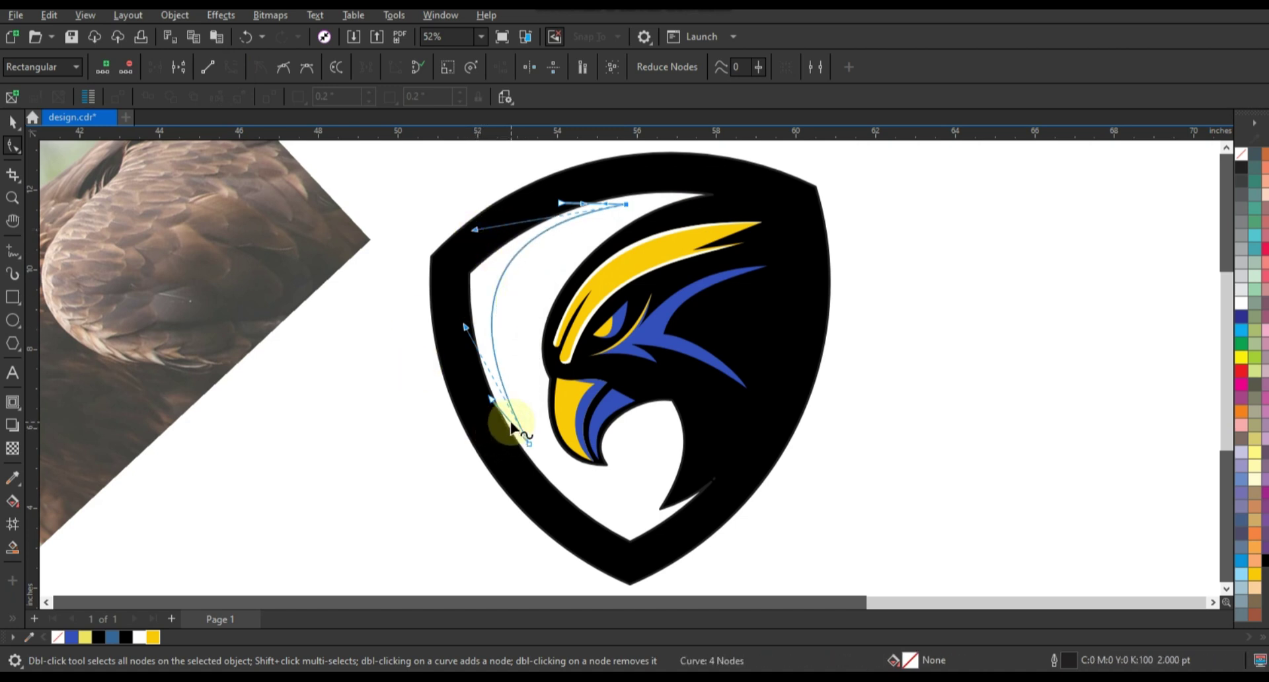
{"action": "left_click_drag", "start_coordinate": [512, 429], "coordinate": [603, 209]}
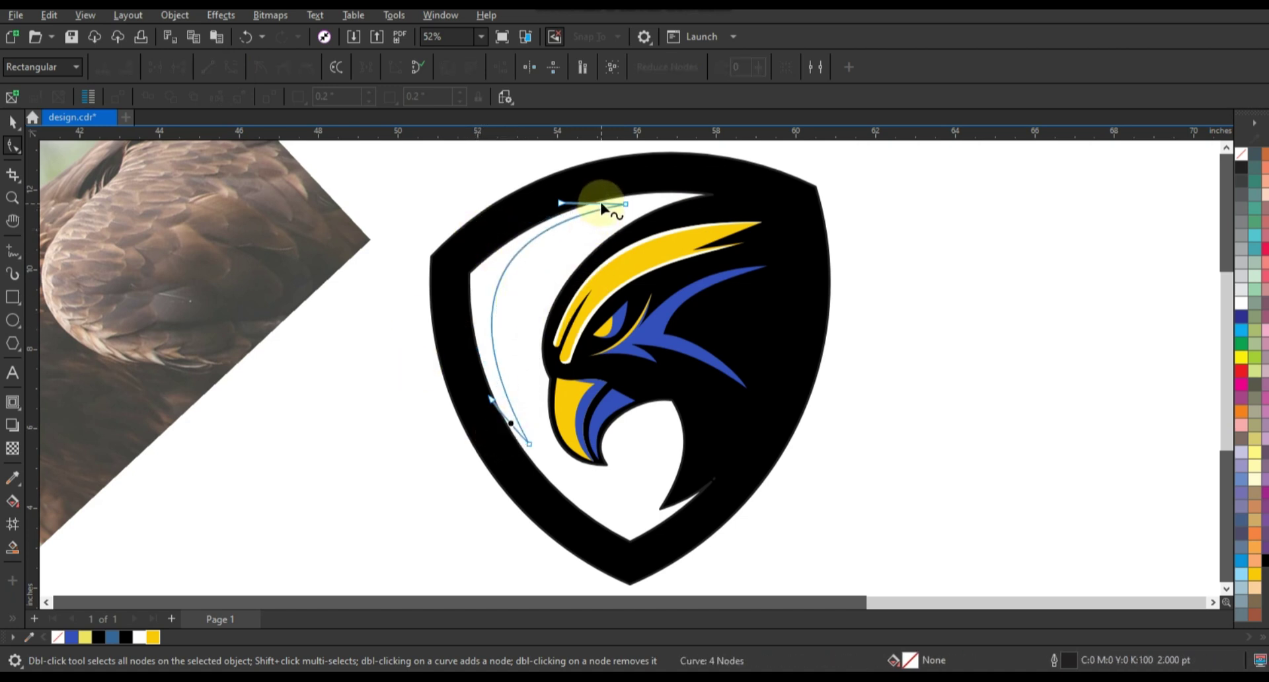
{"action": "left_click", "coordinate": [637, 217]}
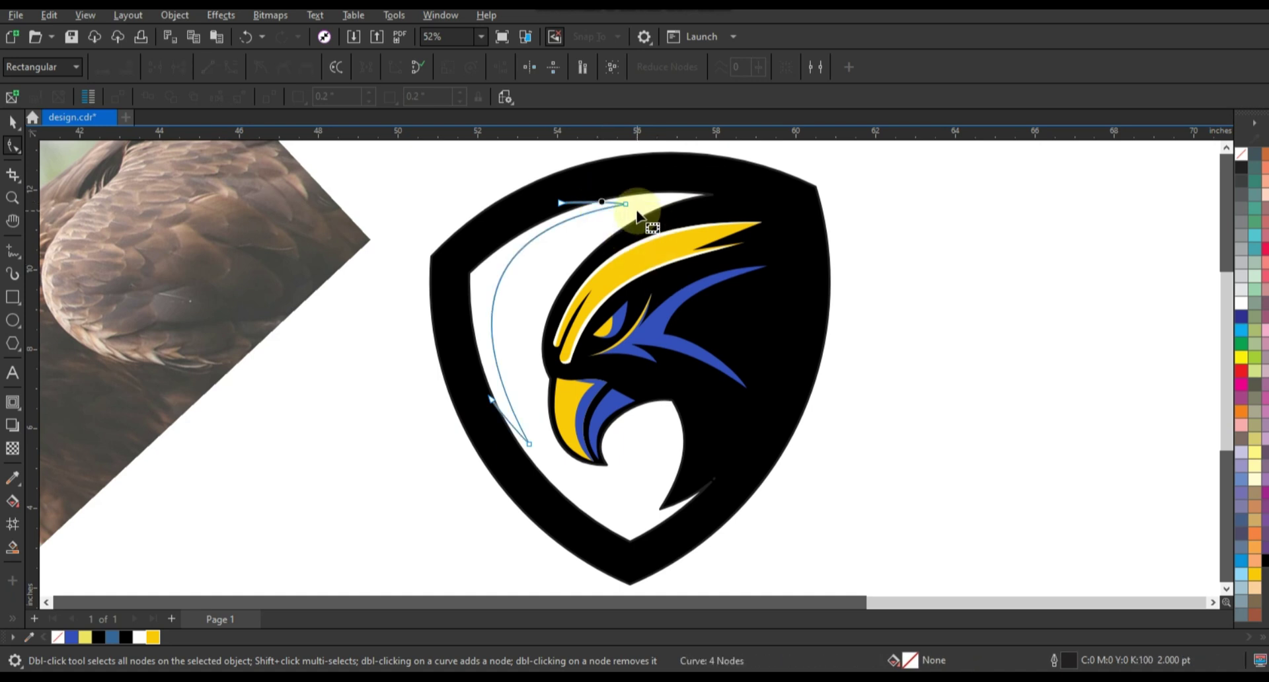
{"action": "left_click", "coordinate": [506, 449]}
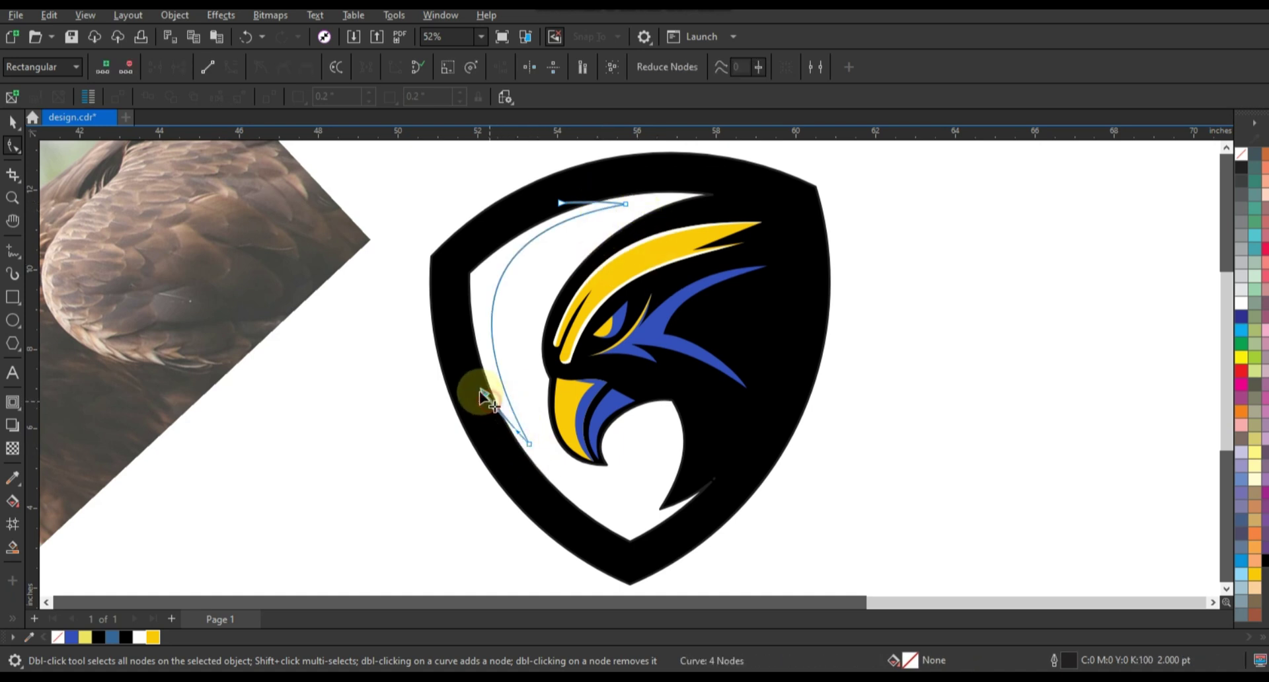
{"action": "left_click", "coordinate": [511, 425]}
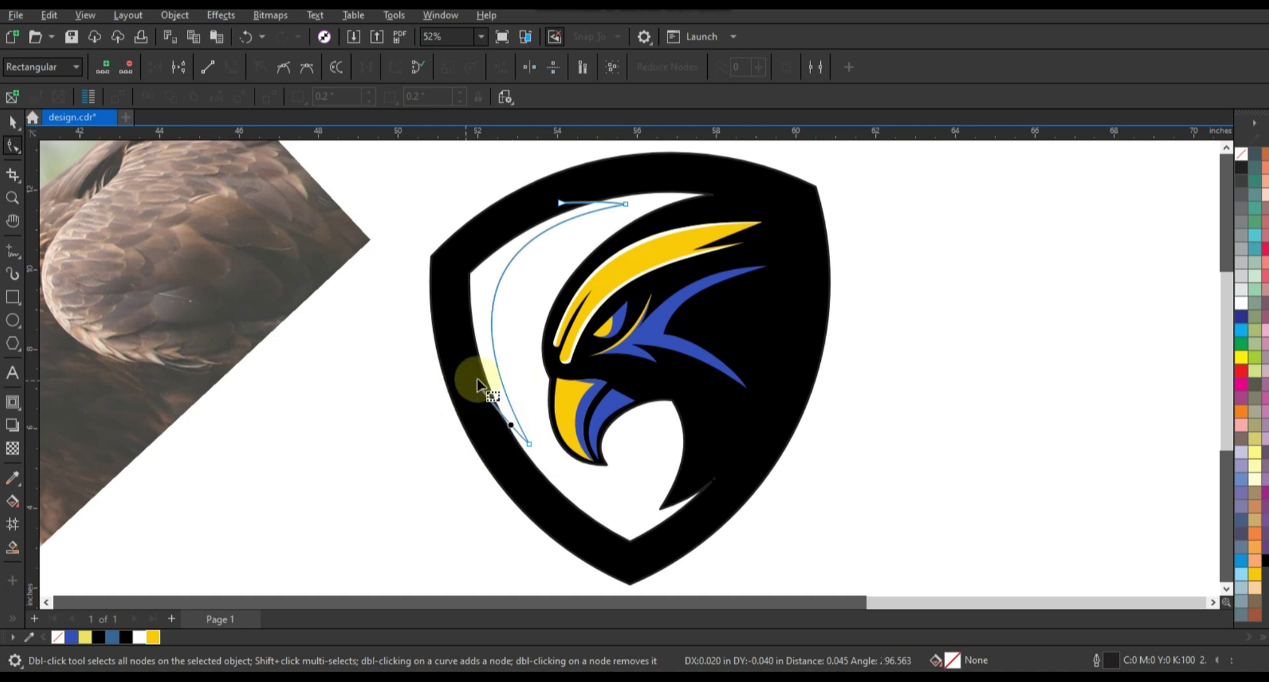
{"action": "key", "text": "ctrl+z"}
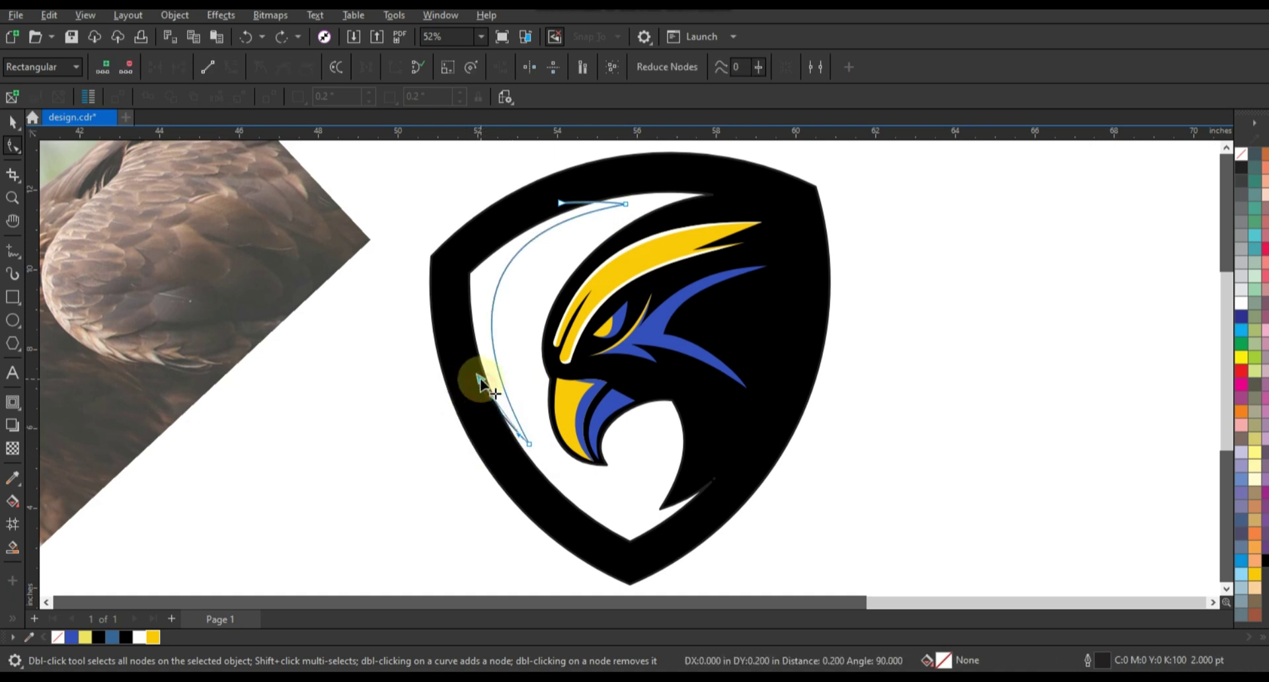
Step: Smart Fill the crescent between the curve and the shield edge and colour it black
{"action": "left_click", "coordinate": [12, 547]}
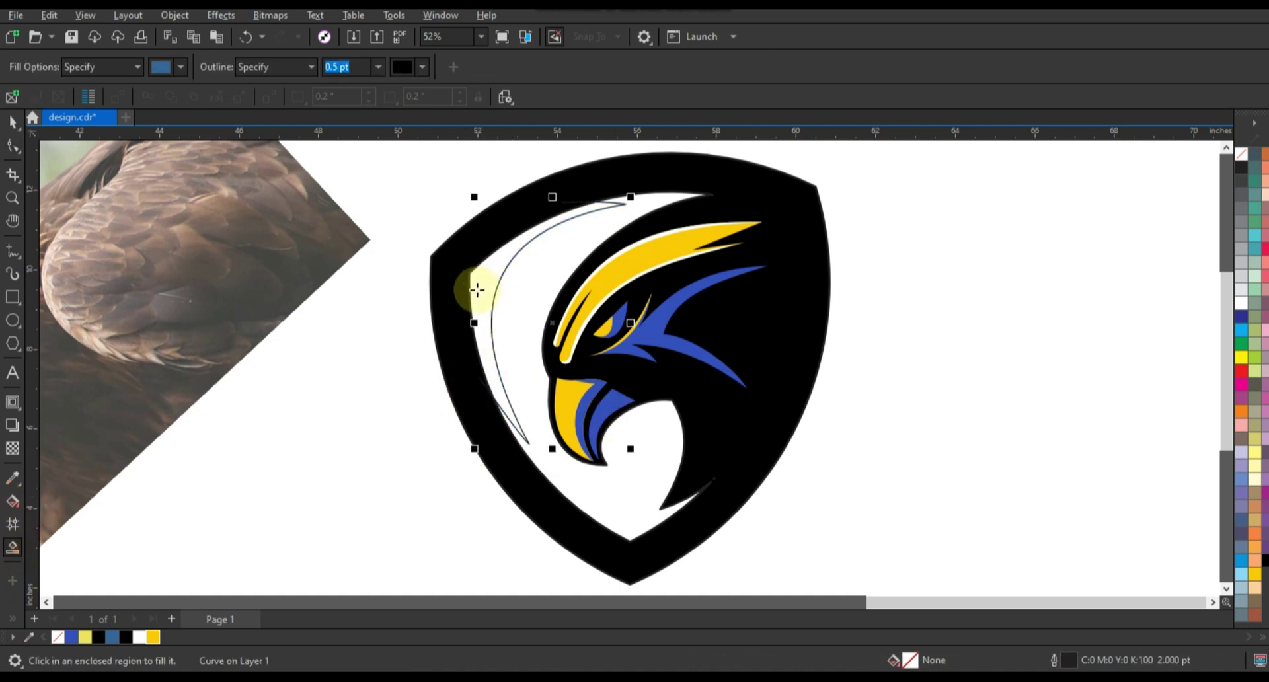
{"action": "left_click", "coordinate": [477, 290]}
{"action": "left_click", "coordinate": [12, 123]}
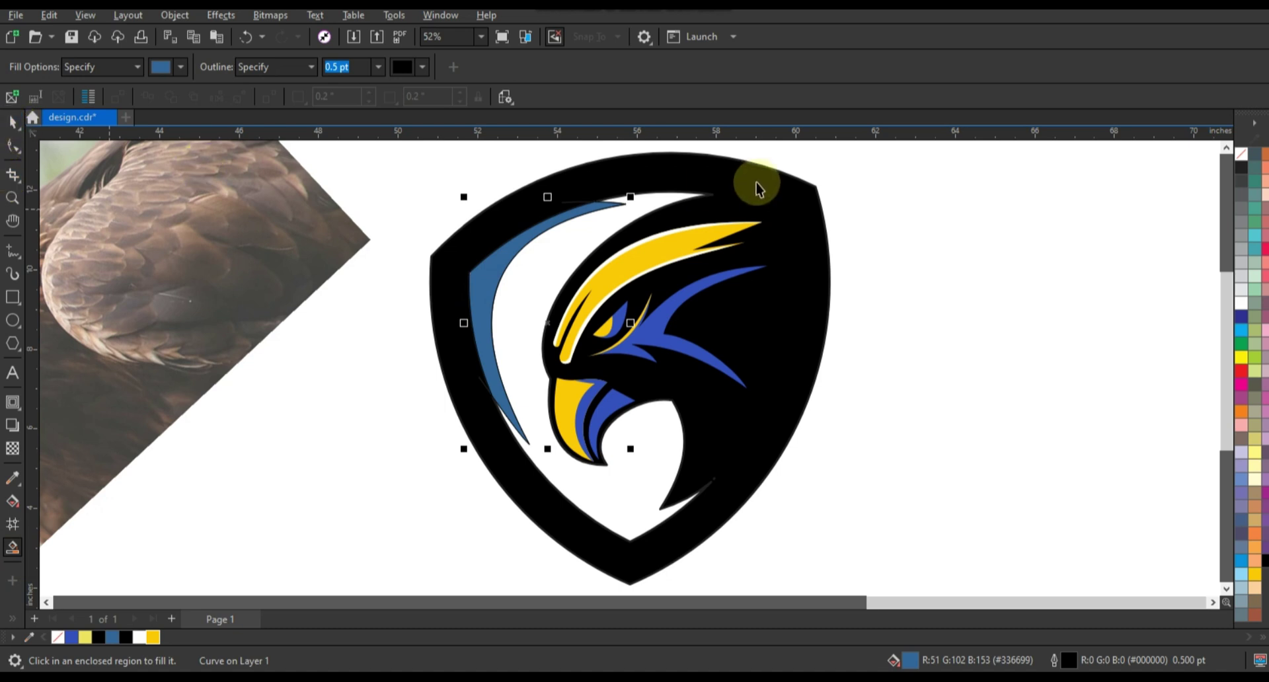
{"action": "left_click", "coordinate": [756, 181], "text": "shift"}
{"action": "key", "text": "ctrl+l"}
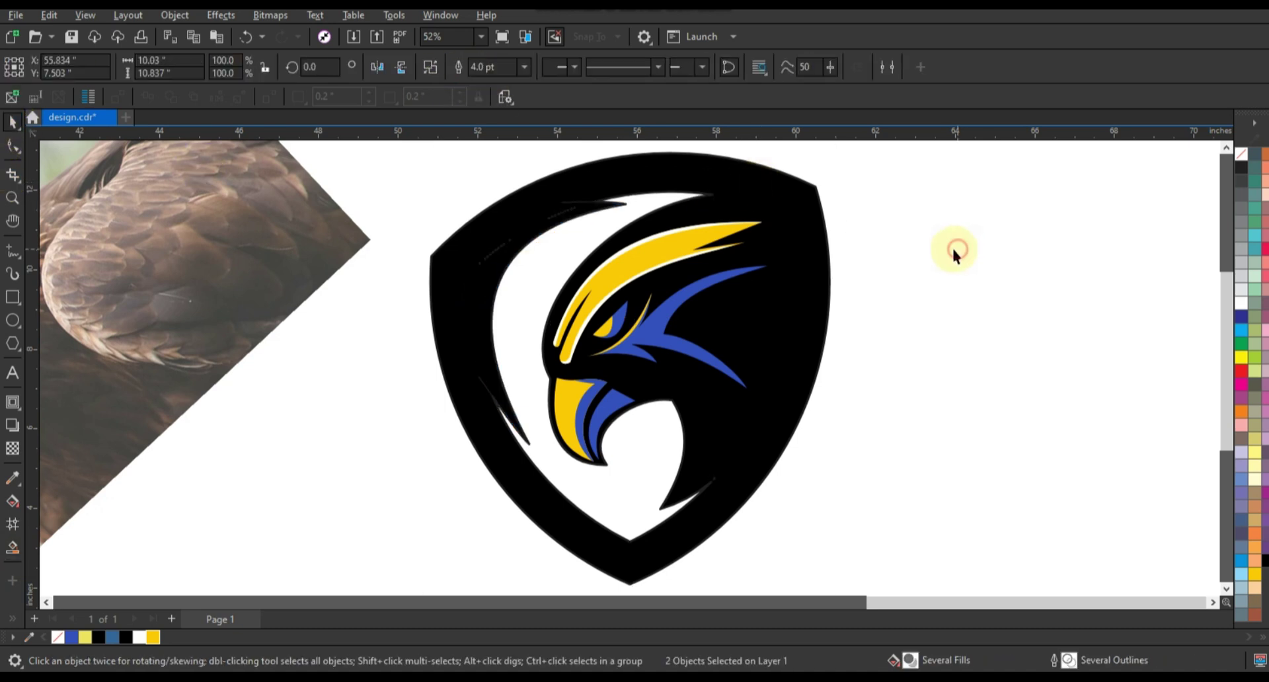
{"action": "left_click", "coordinate": [951, 248]}
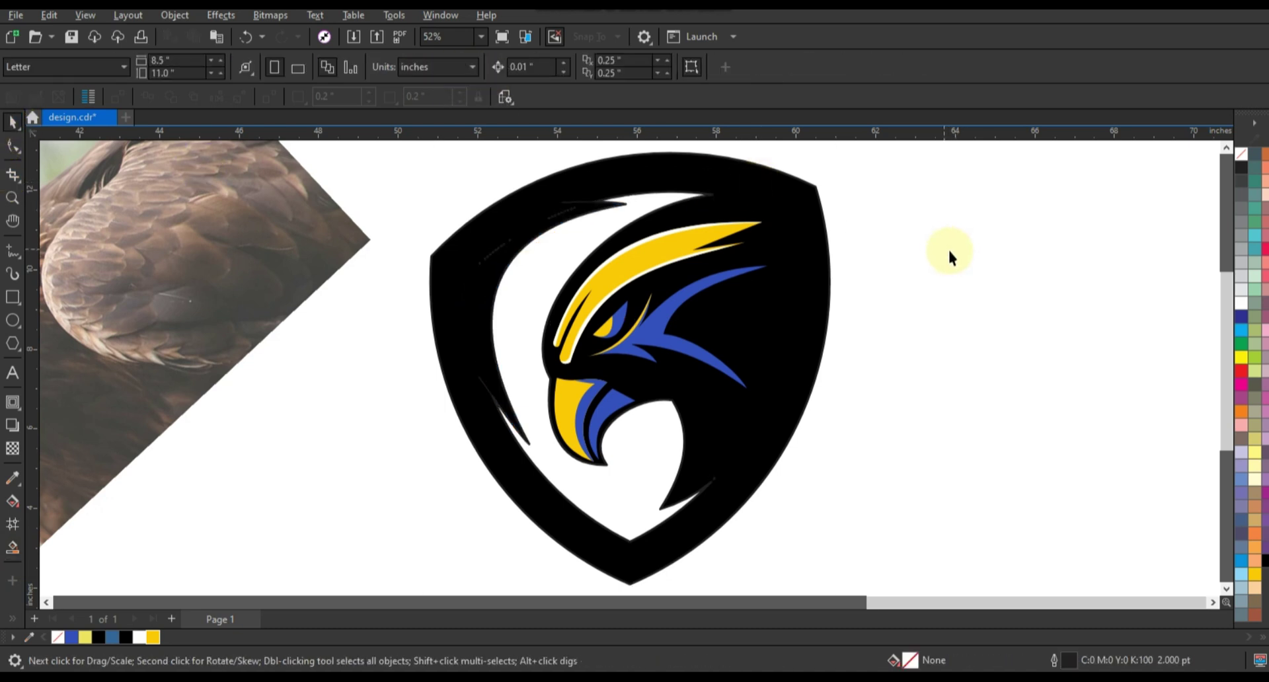
Step: Draw a straight freehand line from the shield's top-right corner out past its top-left
{"action": "left_click", "coordinate": [14, 250]}
{"action": "left_click", "coordinate": [1226, 148]}
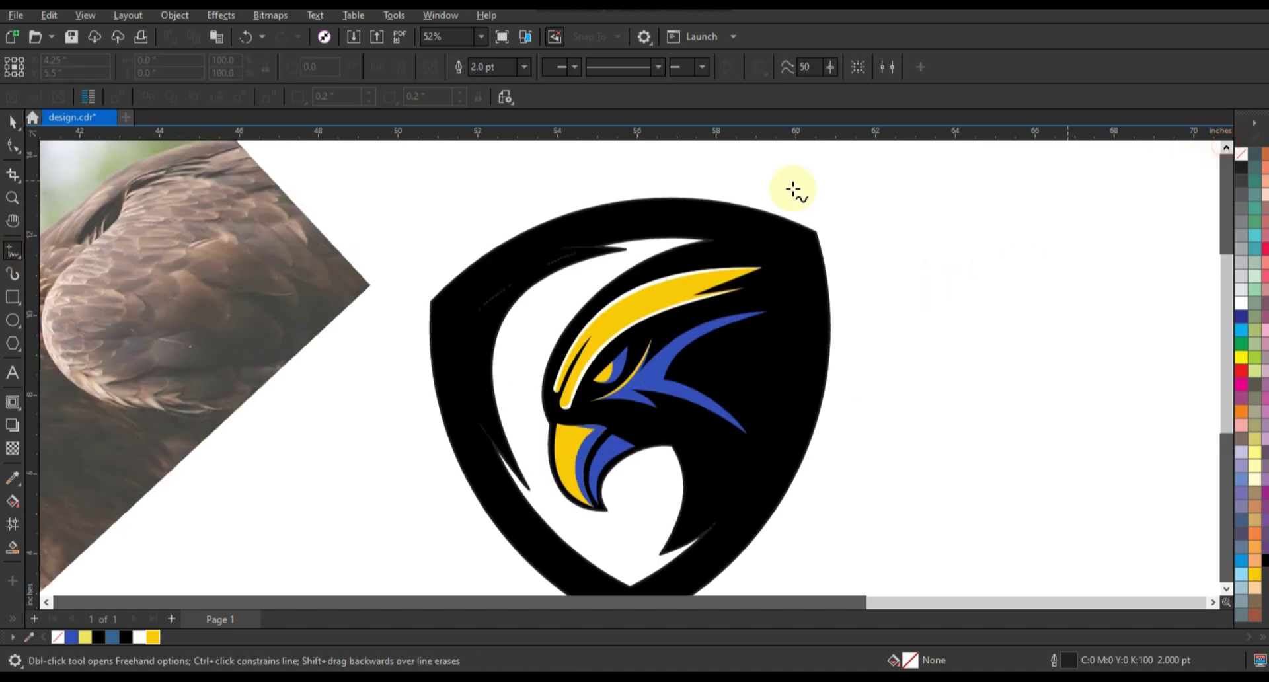
{"action": "left_click", "coordinate": [815, 232]}
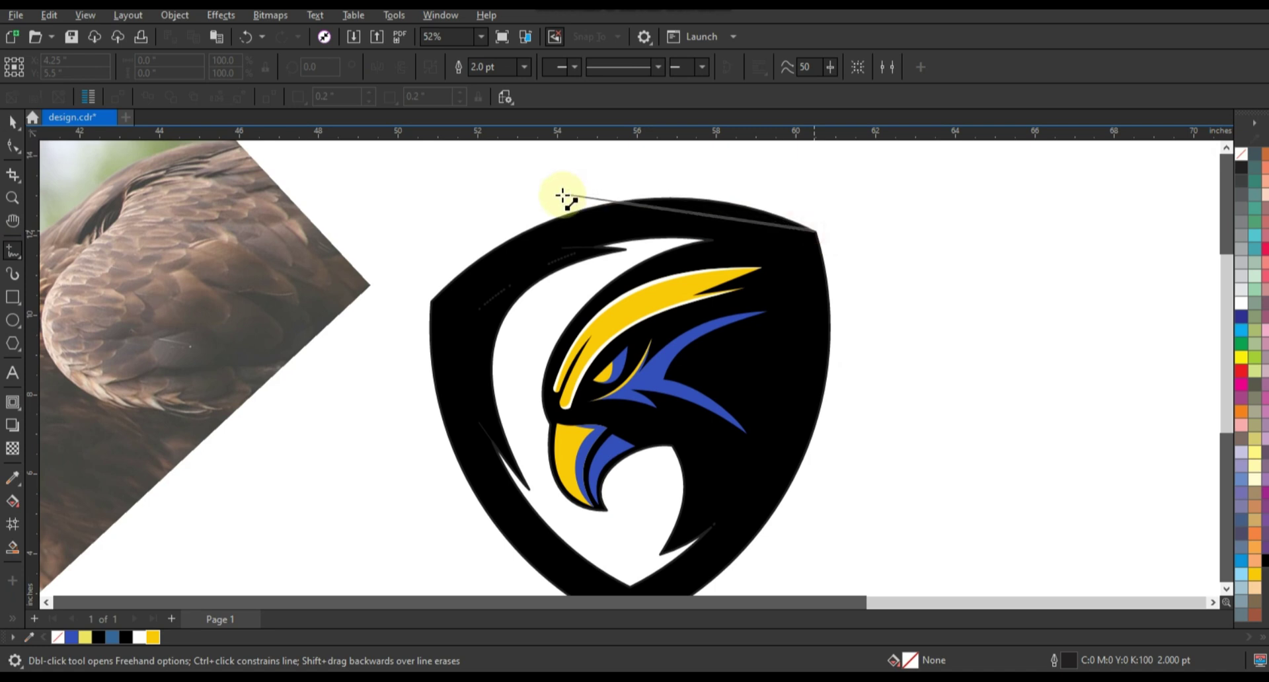
{"action": "left_click", "coordinate": [512, 212]}
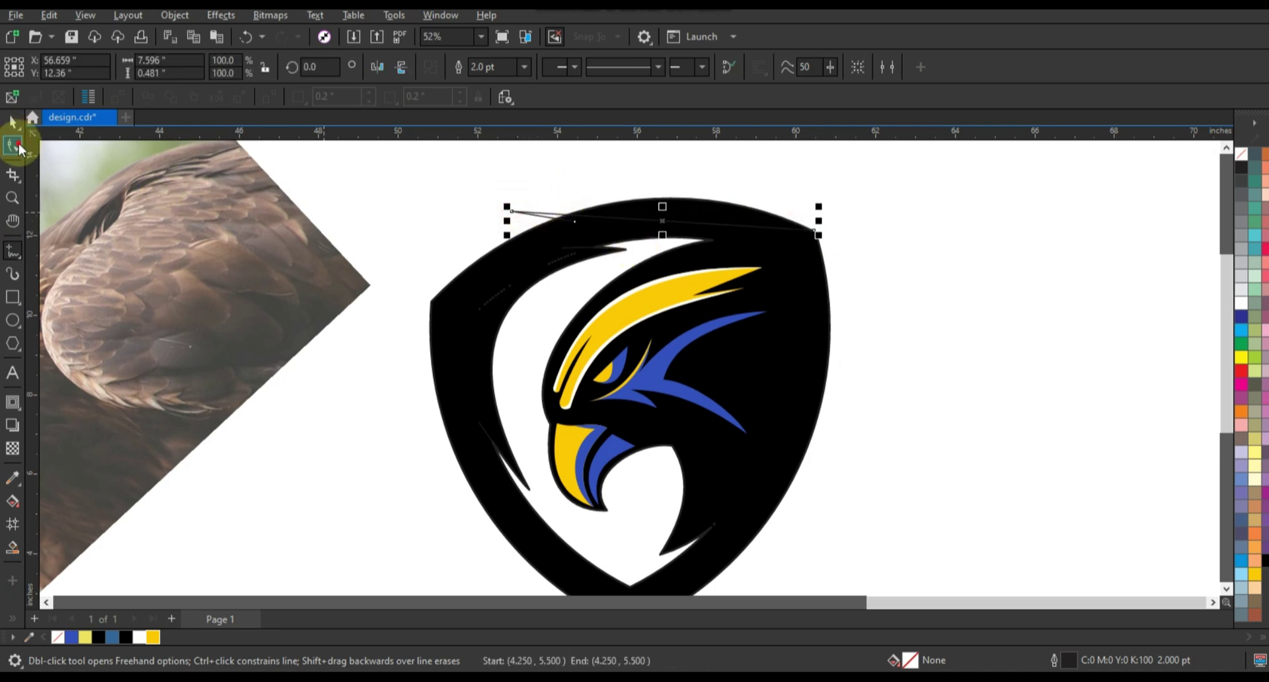
Step: Bend the line into an arc sweeping up to a point at the upper left, closing its right end
{"action": "left_click", "coordinate": [13, 146]}
{"action": "left_click_drag", "start_coordinate": [360, 199], "coordinate": [886, 277]}
{"action": "key", "text": "F10"}
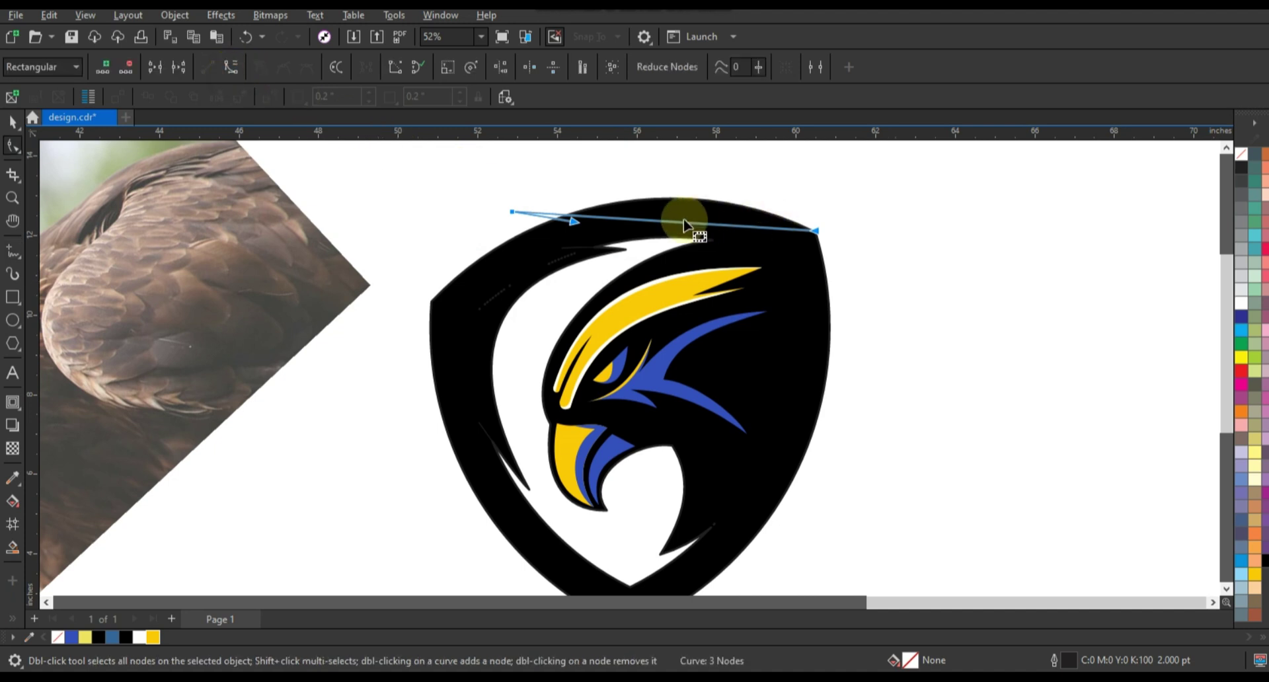
{"action": "left_click_drag", "start_coordinate": [673, 219], "coordinate": [671, 196]}
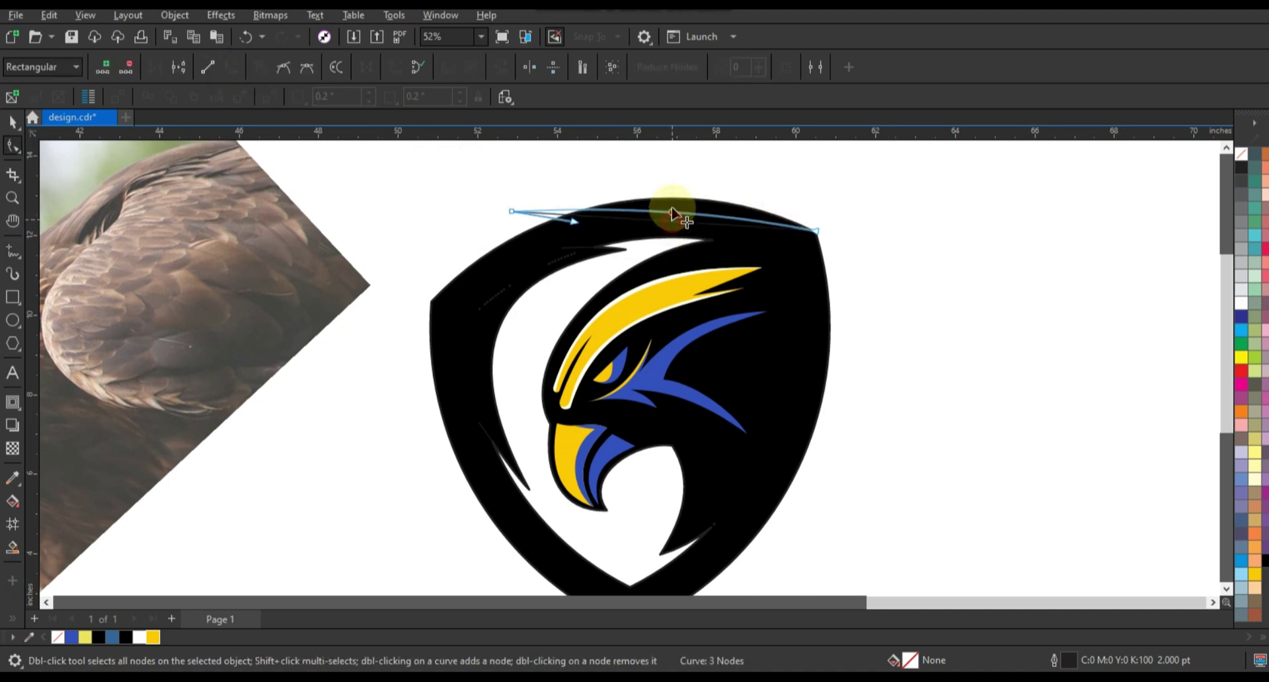
{"action": "left_click_drag", "start_coordinate": [575, 222], "coordinate": [615, 216]}
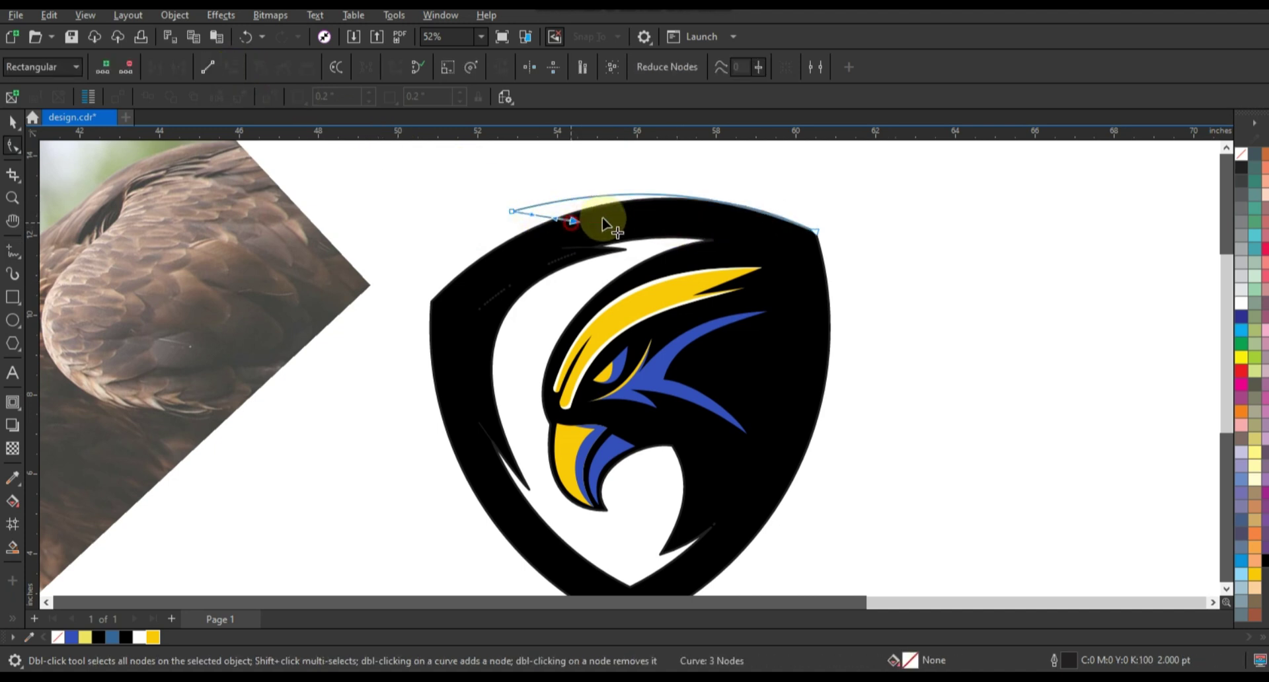
{"action": "left_click", "coordinate": [564, 210]}
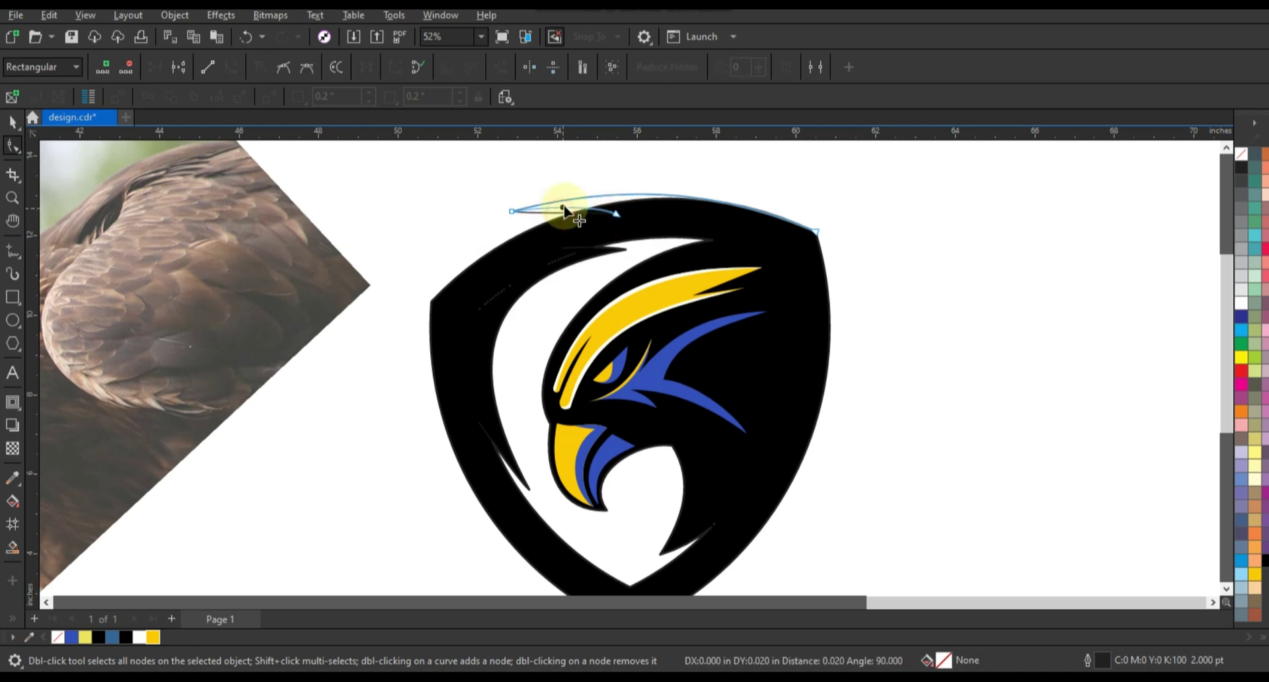
{"action": "mouse_move", "coordinate": [546, 220]}
{"action": "left_mouse_down"}
{"action": "mouse_move", "coordinate": [514, 207]}
{"action": "mouse_move", "coordinate": [623, 199]}
{"action": "mouse_move", "coordinate": [603, 213]}
{"action": "left_mouse_up"}
{"action": "left_click", "coordinate": [610, 210]}
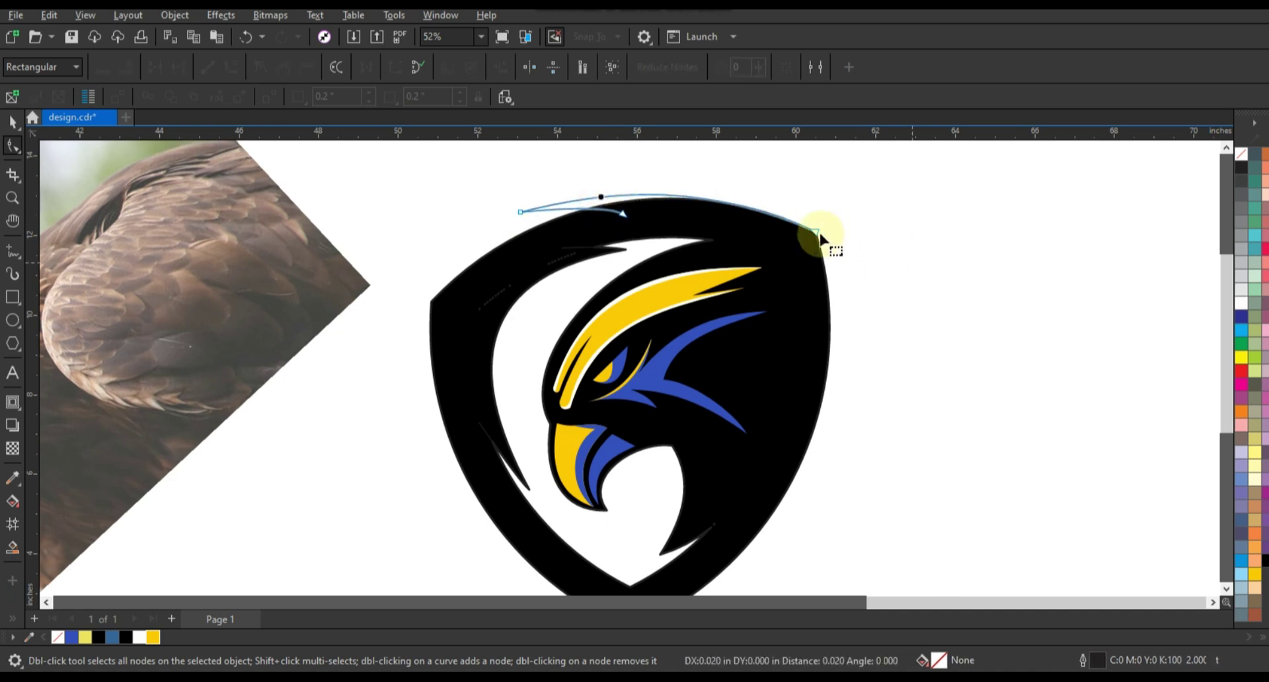
{"action": "left_click", "coordinate": [13, 253]}
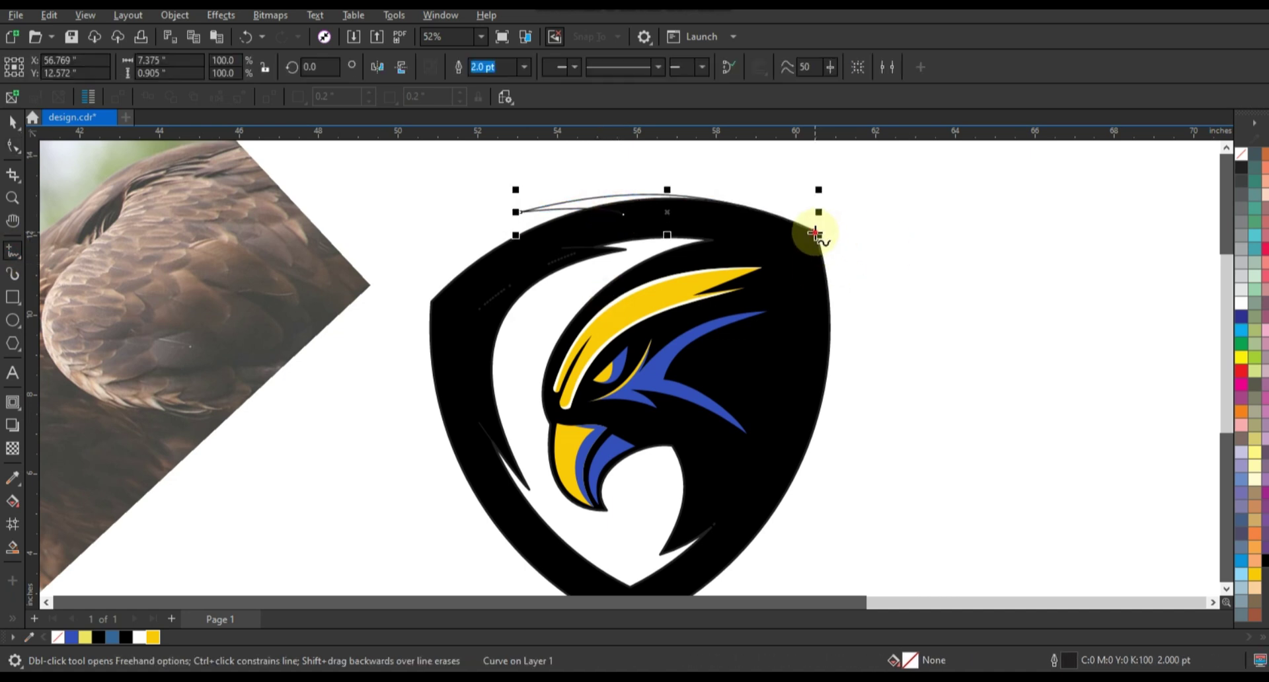
{"action": "left_click_drag", "start_coordinate": [815, 233], "coordinate": [803, 252]}
Step: Smart Fill the gap between the arc and the shield top and make it black
{"action": "left_click", "coordinate": [13, 547]}
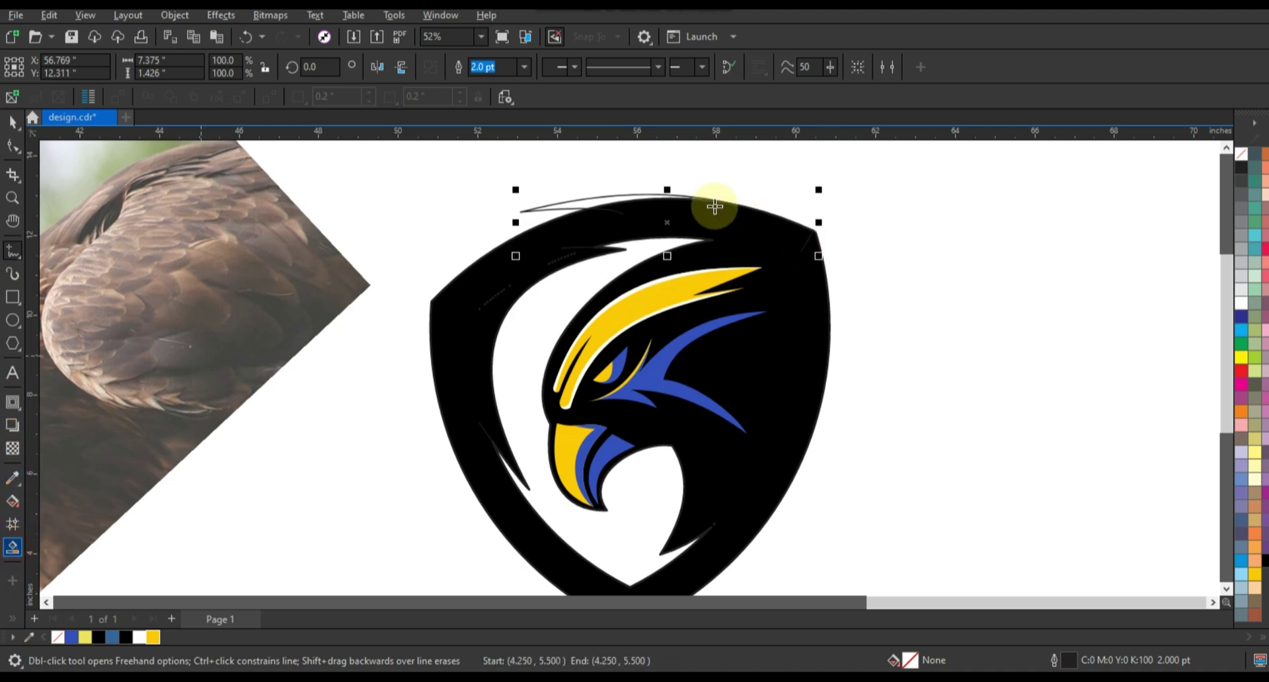
{"action": "left_click", "coordinate": [581, 202]}
{"action": "left_click", "coordinate": [13, 121]}
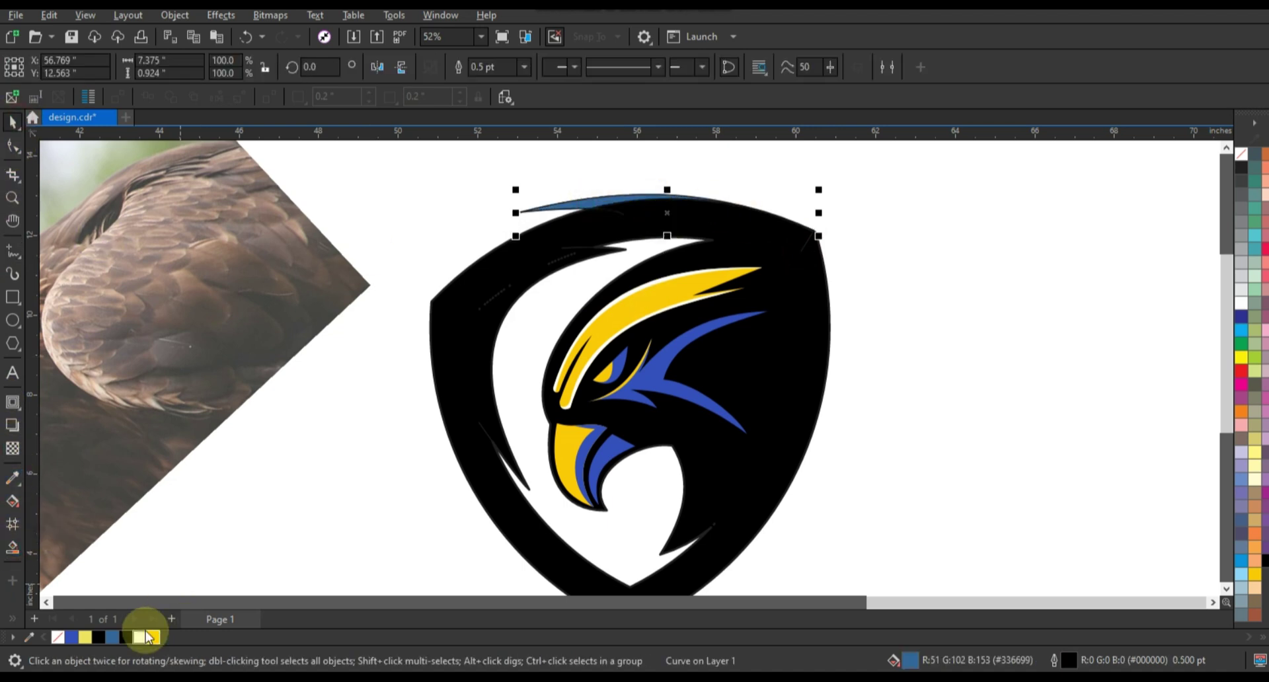
{"action": "left_click", "coordinate": [127, 637]}
{"action": "left_click", "coordinate": [1001, 405]}
{"action": "scroll", "coordinate": [723, 242], "scroll_direction": "down", "scroll_amount": 2}
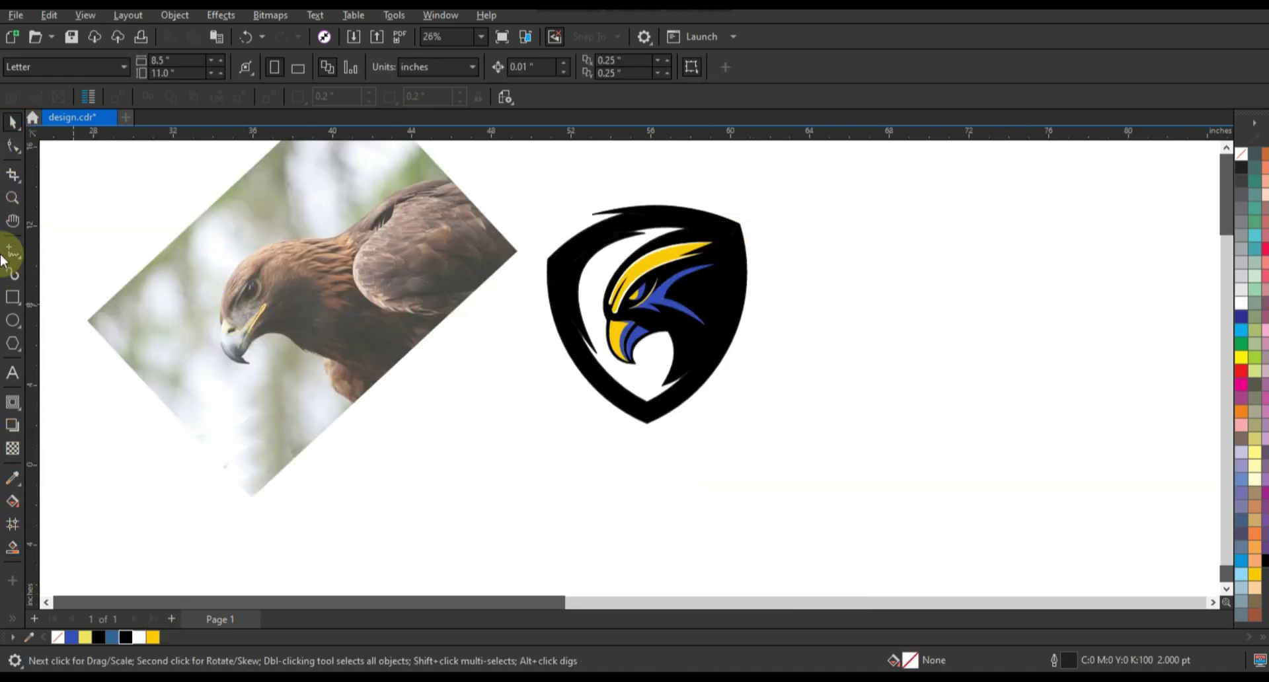
Step: Zoom in on the shield and draw a line from below its lower right up to its right side
{"action": "left_click", "coordinate": [12, 197]}
{"action": "left_click_drag", "start_coordinate": [539, 185], "coordinate": [831, 480]}
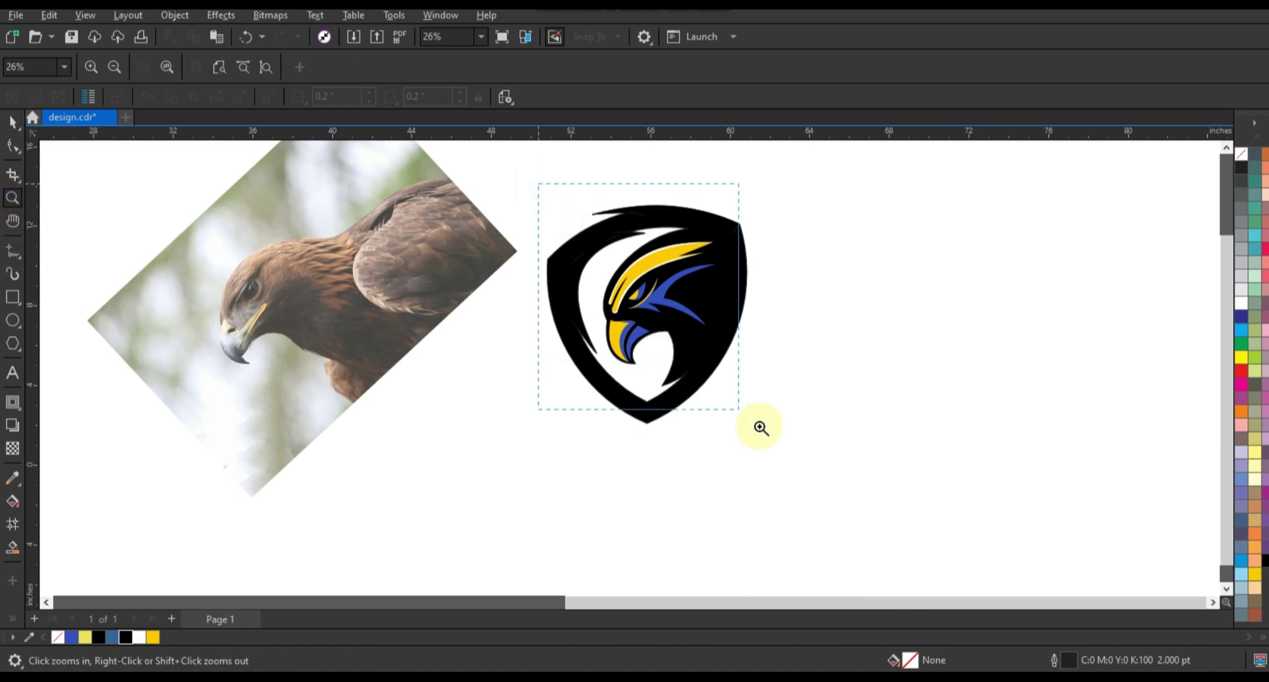
{"action": "left_click", "coordinate": [13, 251]}
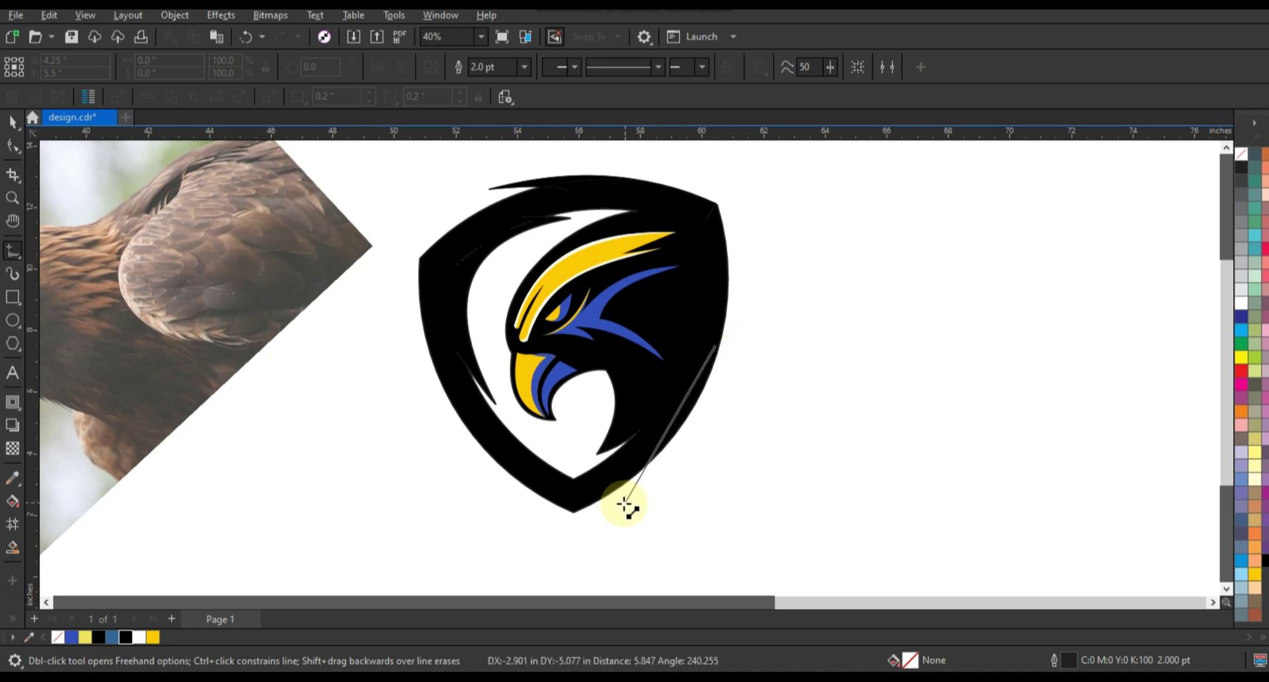
{"action": "double_click", "coordinate": [622, 507]}
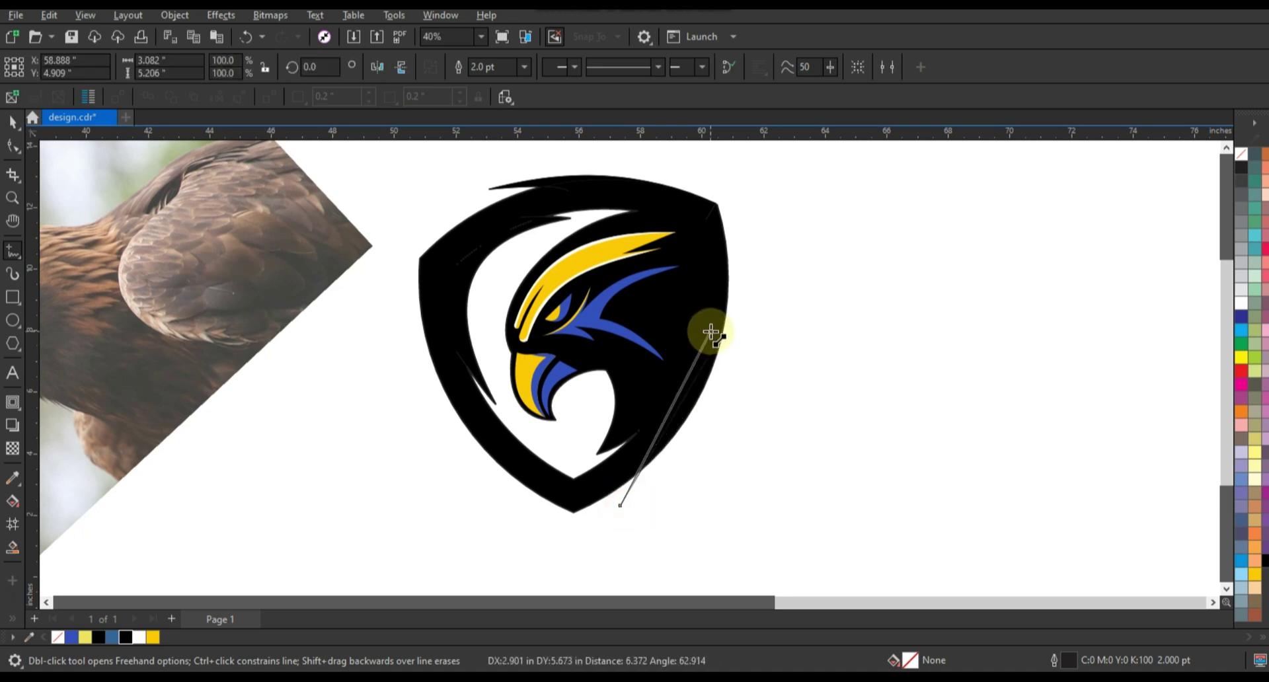
{"action": "double_click", "coordinate": [709, 324]}
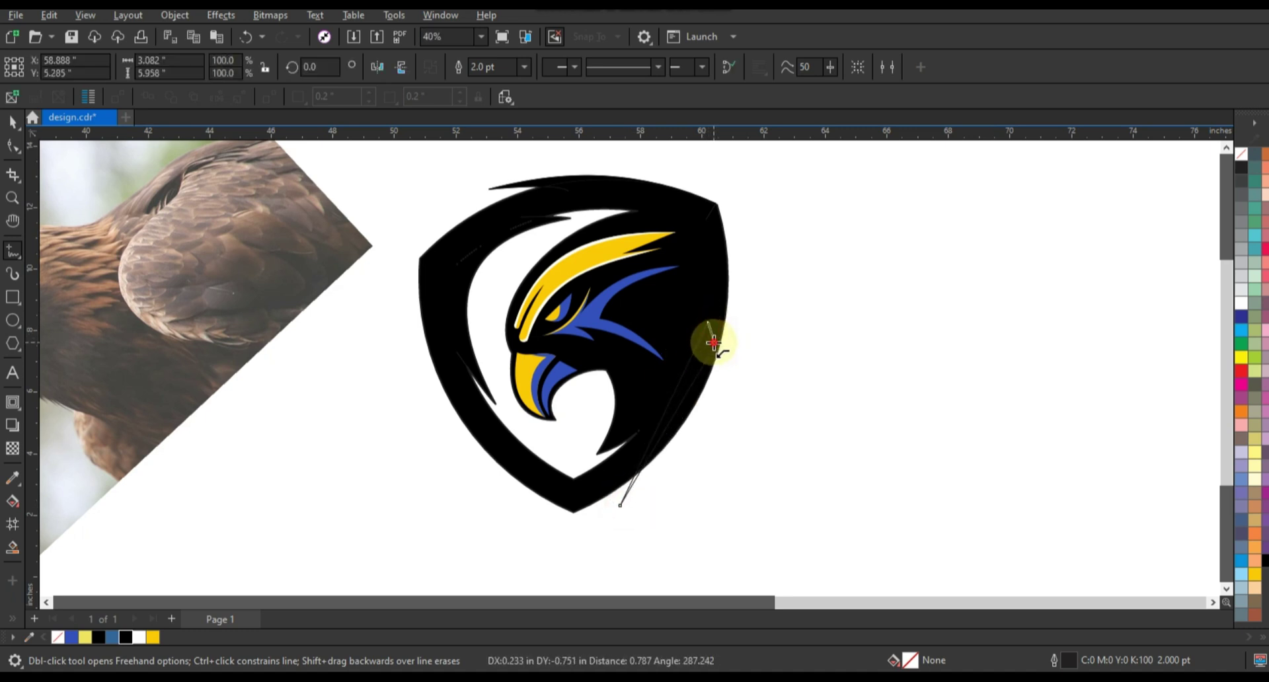
Step: Bend the new line's right segment into a smooth curve, forming the thin black sliver
{"action": "left_click", "coordinate": [12, 146]}
{"action": "left_click_drag", "start_coordinate": [581, 292], "coordinate": [844, 501]}
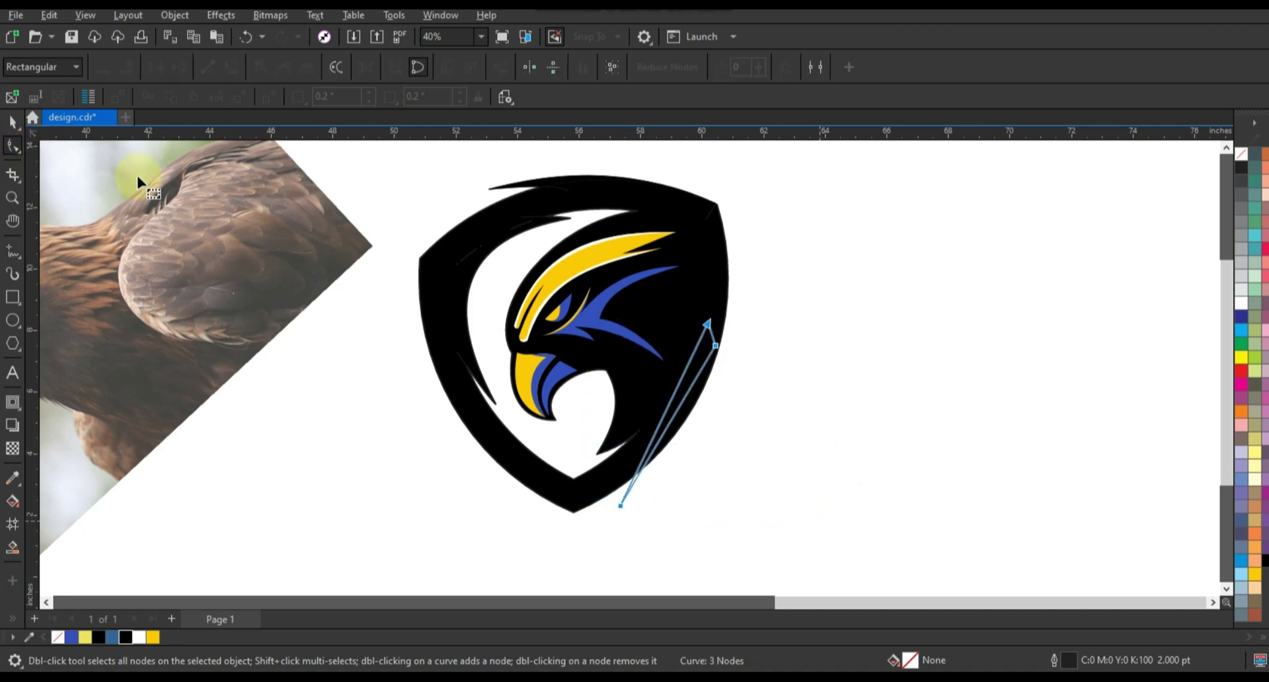
{"action": "left_click", "coordinate": [223, 71]}
{"action": "left_click_drag", "start_coordinate": [677, 412], "coordinate": [684, 423]}
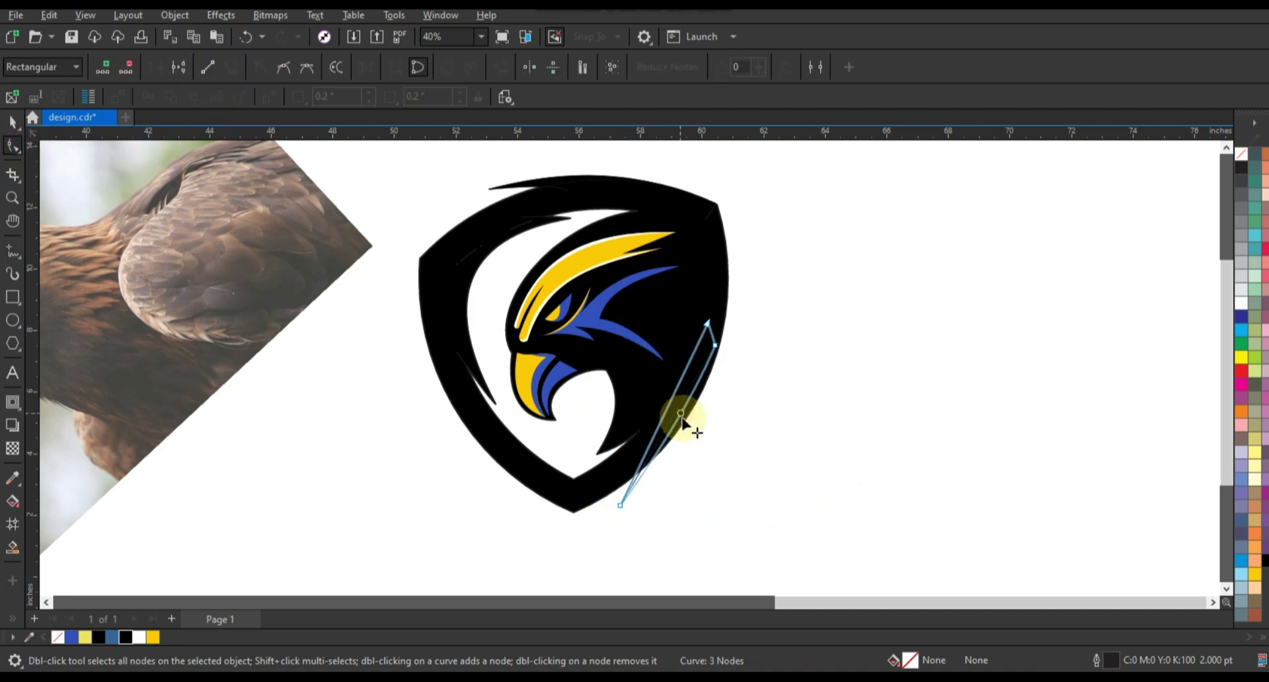
{"action": "left_click_drag", "start_coordinate": [715, 345], "coordinate": [718, 342]}
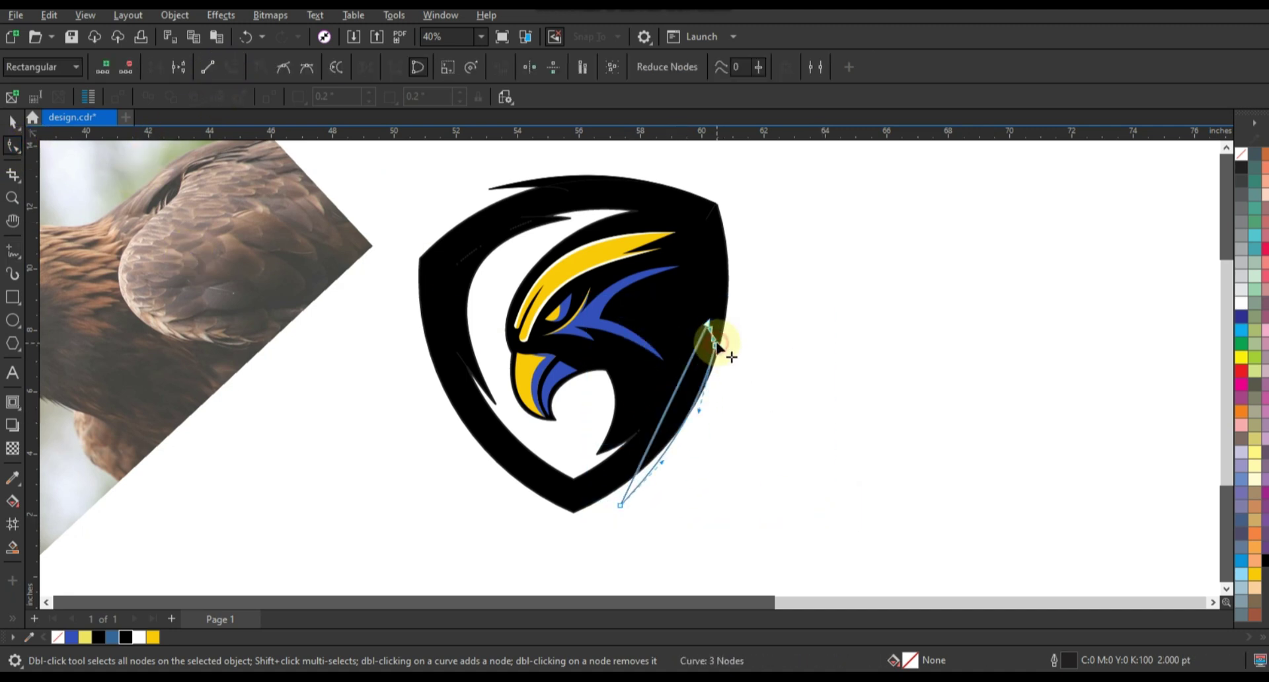
{"action": "left_click_drag", "start_coordinate": [677, 426], "coordinate": [677, 419]}
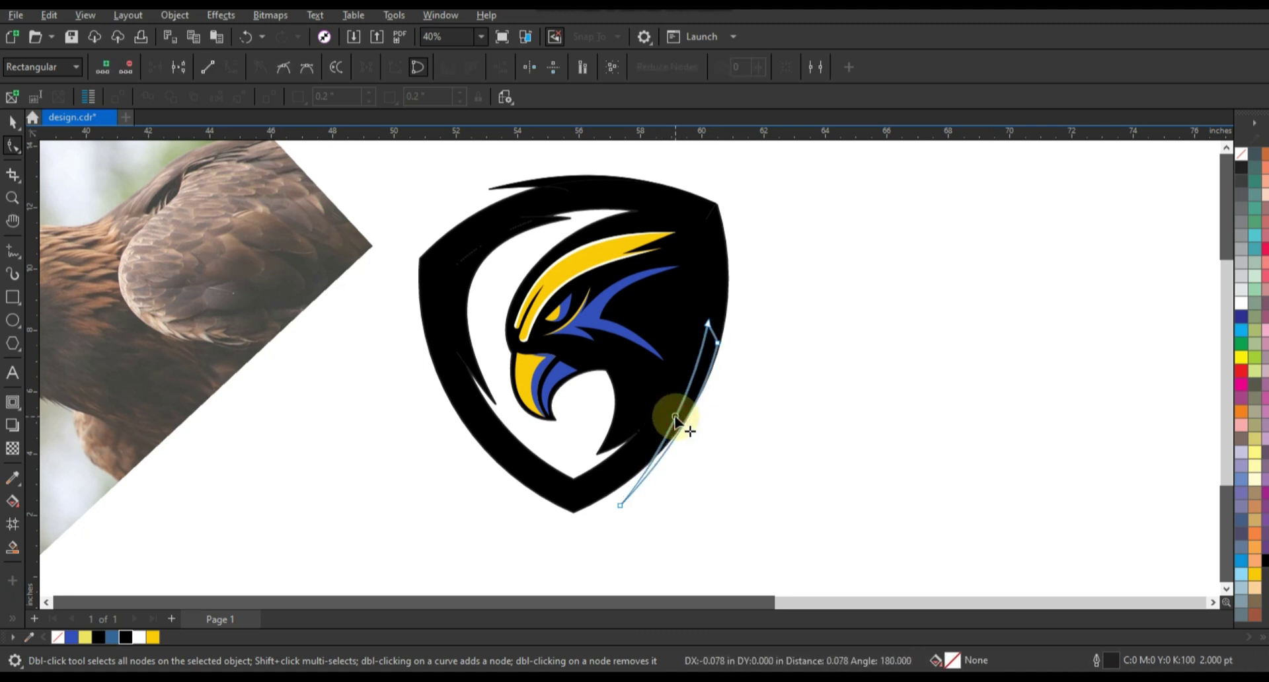
Step: Mirror a copy of the sliver, scale it to 68.9%, and rotate it along the shield's lower-left edge
{"action": "left_click", "coordinate": [12, 122]}
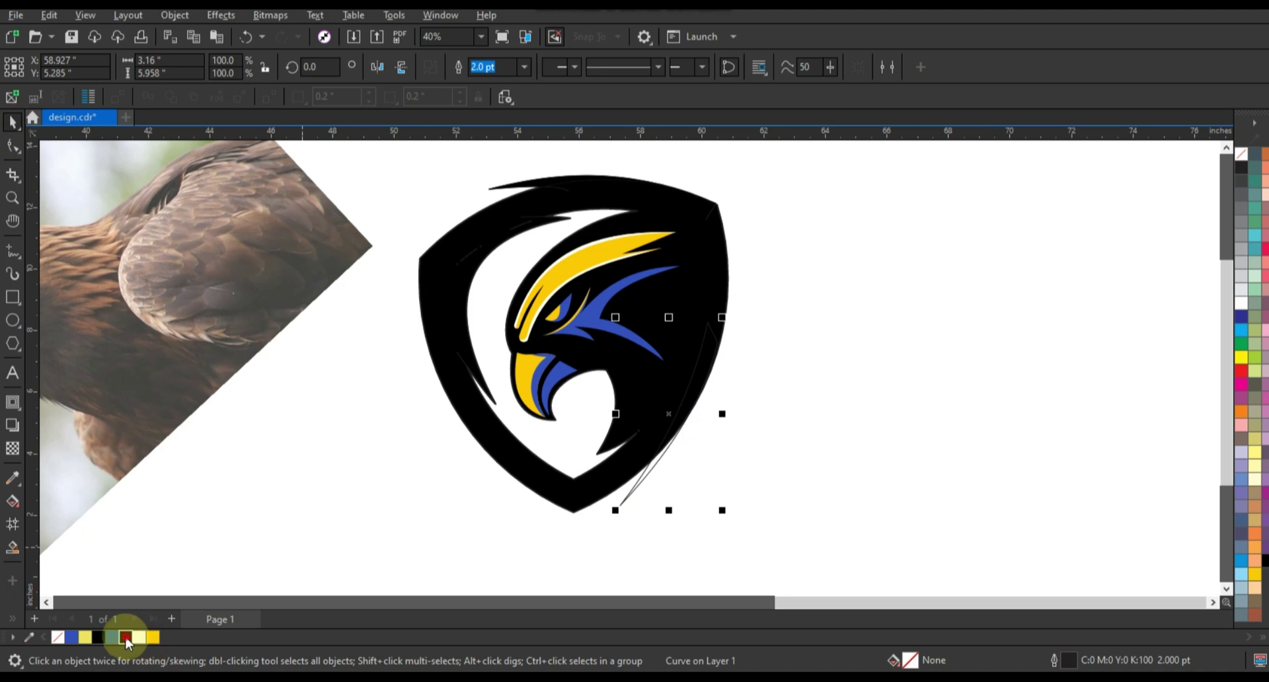
{"action": "left_click", "coordinate": [738, 277]}
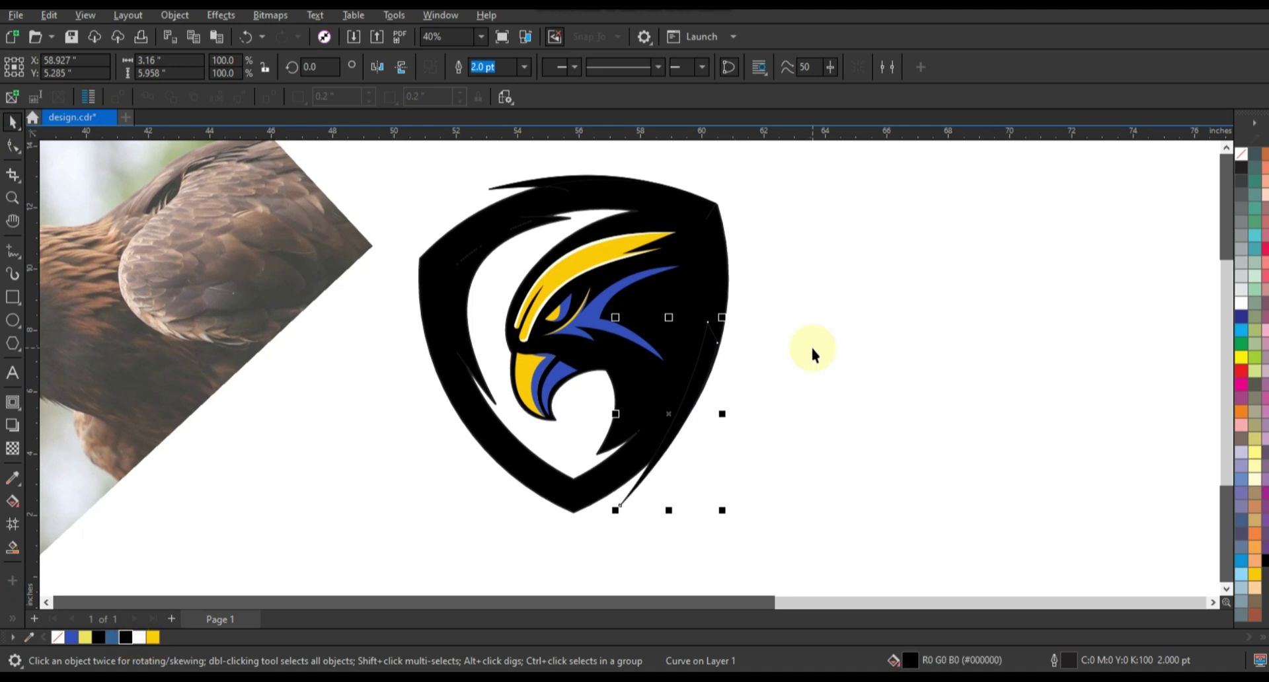
{"action": "left_click_drag", "start_coordinate": [722, 413], "coordinate": [427, 453]}
{"action": "left_click_drag", "start_coordinate": [492, 538], "coordinate": [476, 521]}
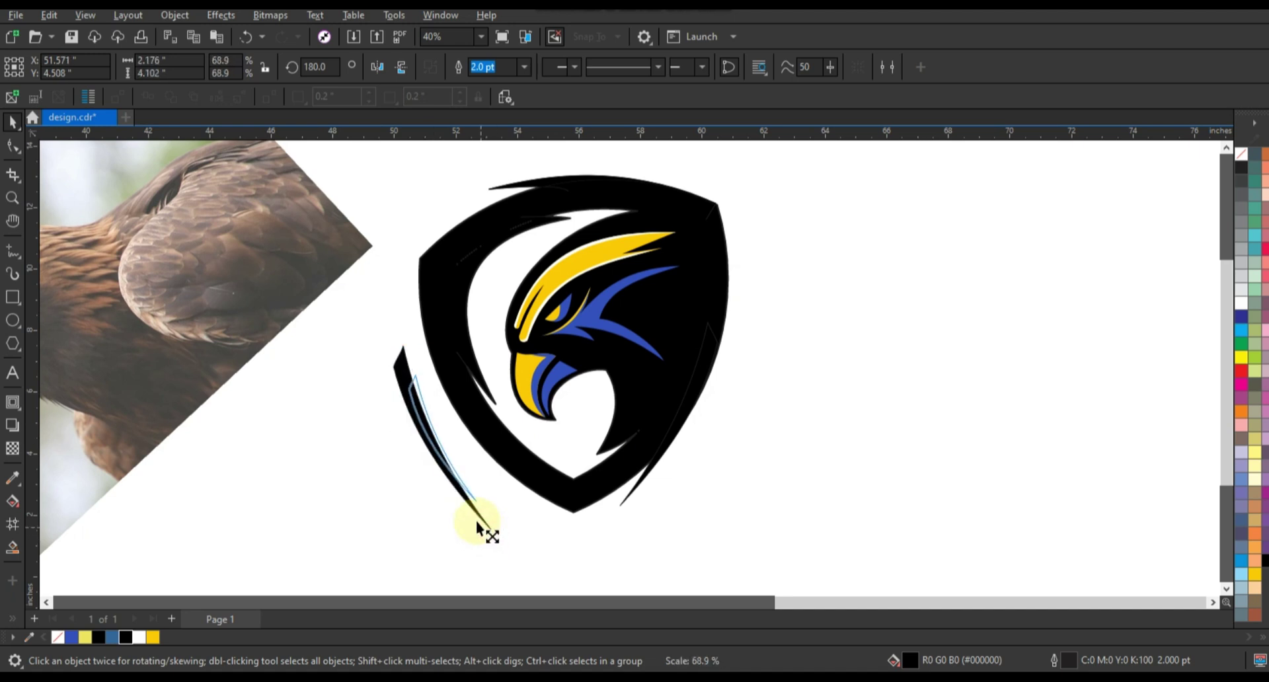
{"action": "left_click_drag", "start_coordinate": [452, 441], "coordinate": [476, 441]}
{"action": "left_click", "coordinate": [476, 441]}
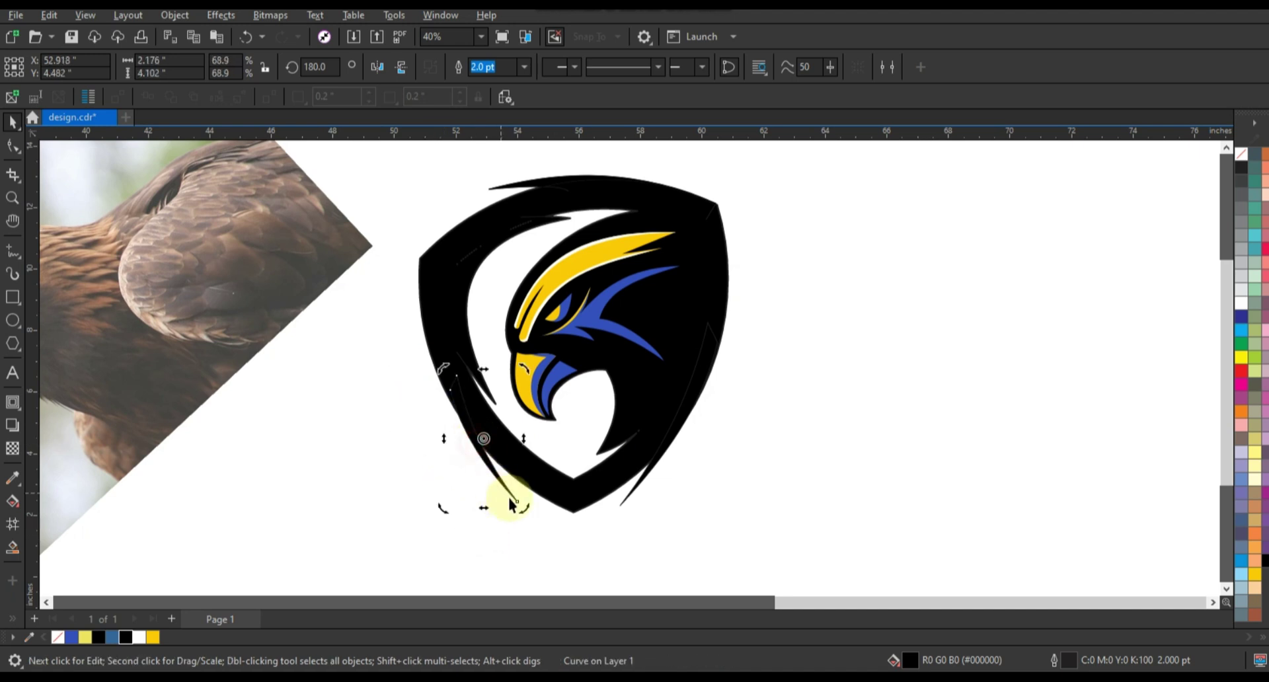
{"action": "left_click_drag", "start_coordinate": [521, 504], "coordinate": [527, 507]}
{"action": "left_click", "coordinate": [504, 515]}
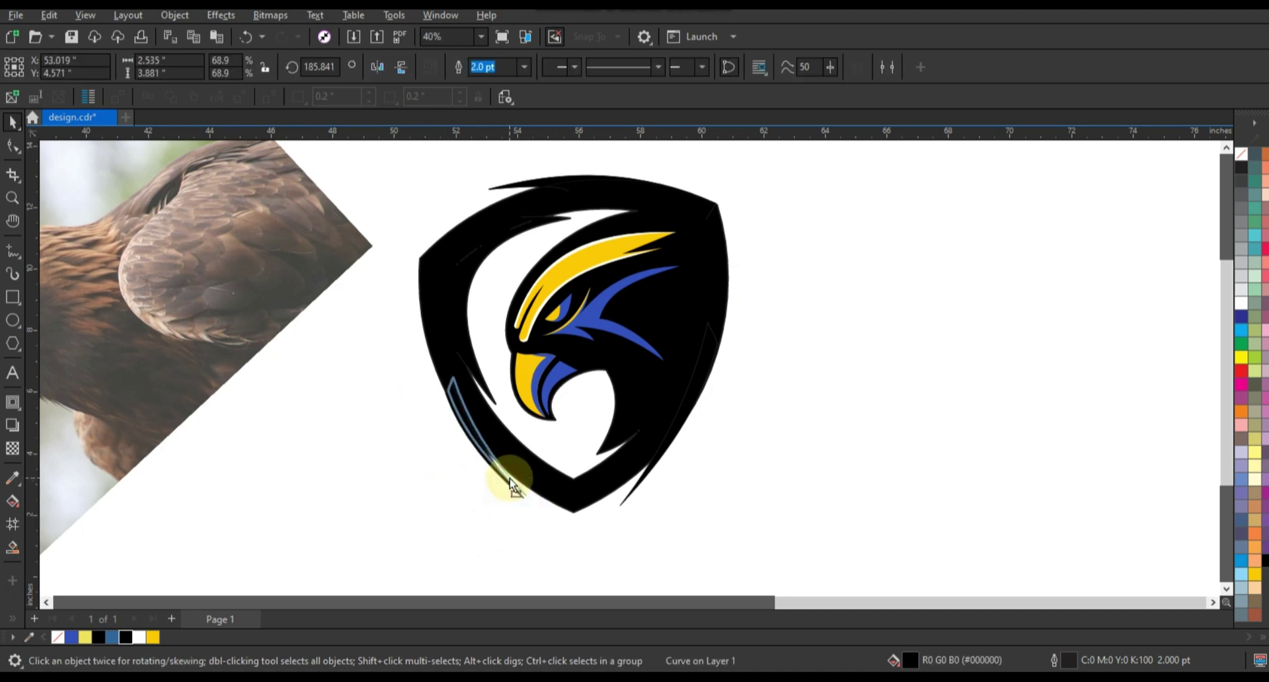
{"action": "left_click", "coordinate": [509, 479]}
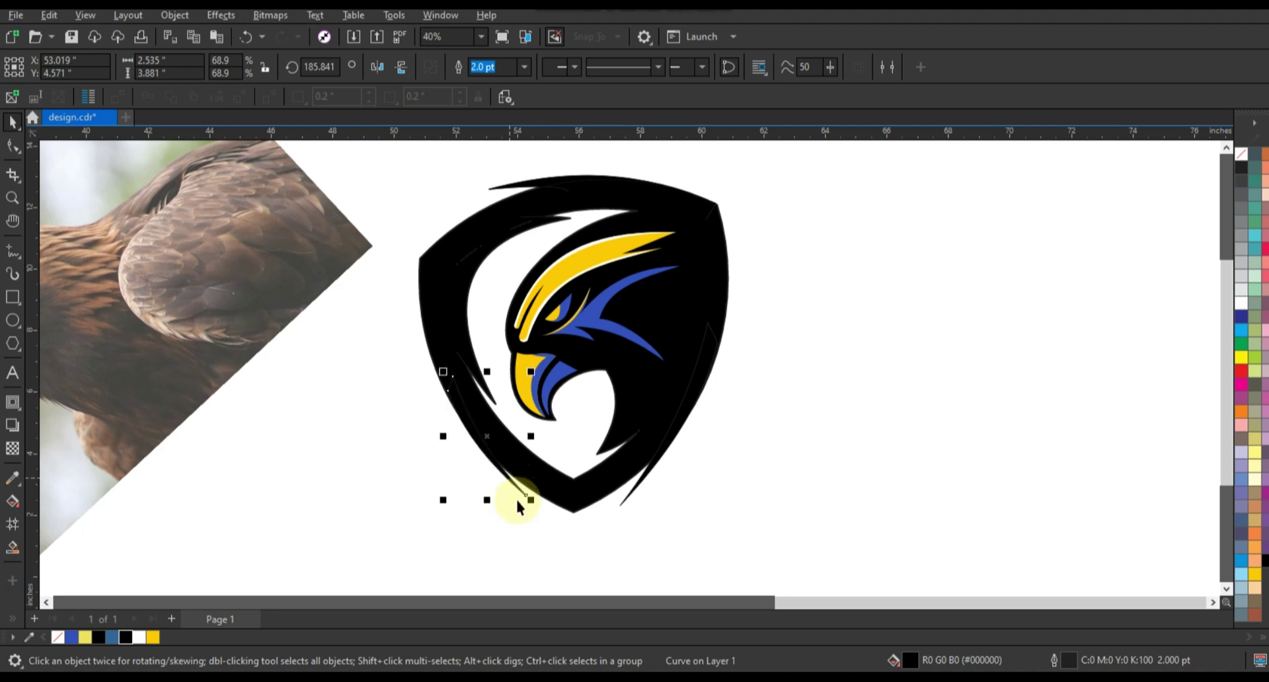
{"action": "left_click", "coordinate": [637, 494]}
{"action": "left_click", "coordinate": [515, 193], "text": "shift"}
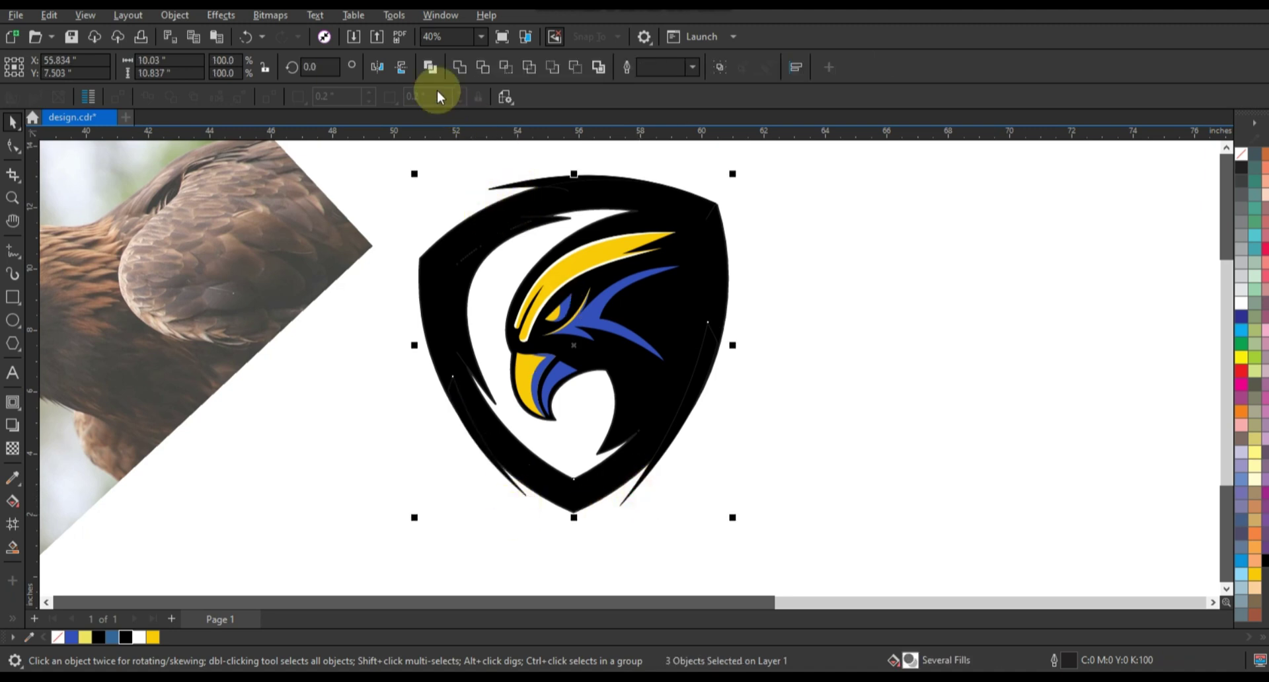
{"action": "left_click", "coordinate": [819, 260]}
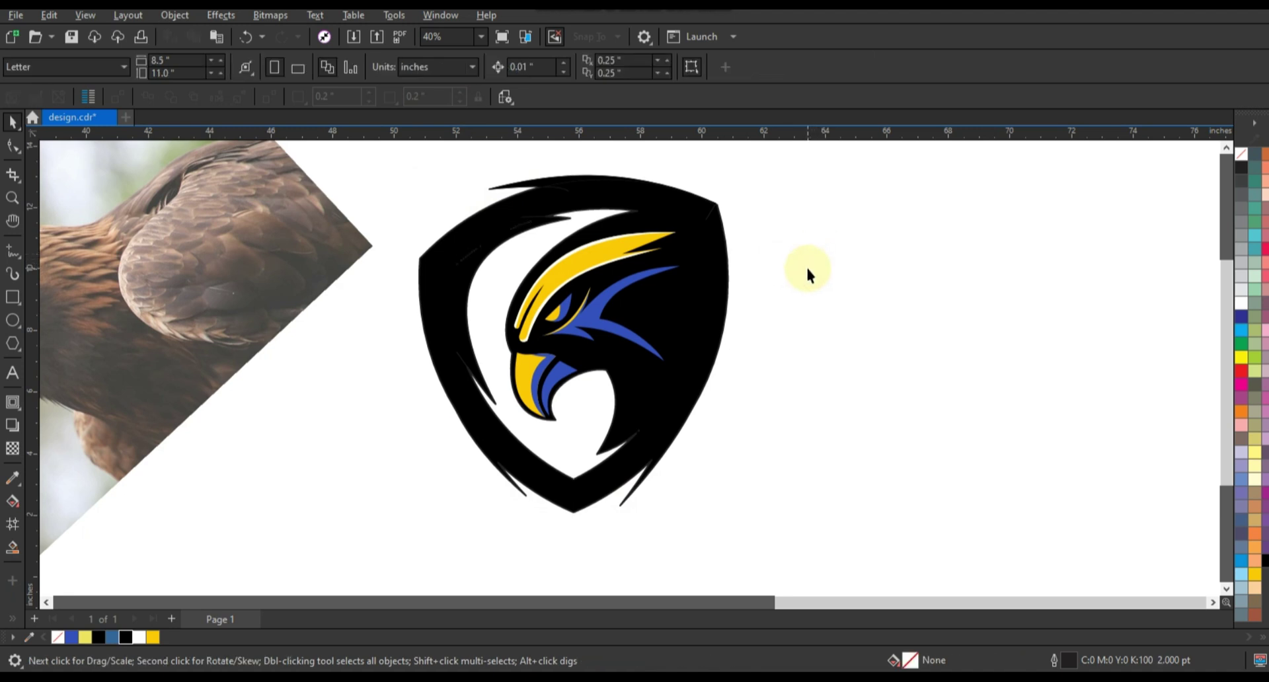
Step: Draw a thin line from the top of the white band down toward the eagle's beak
{"action": "left_click", "coordinate": [12, 250]}
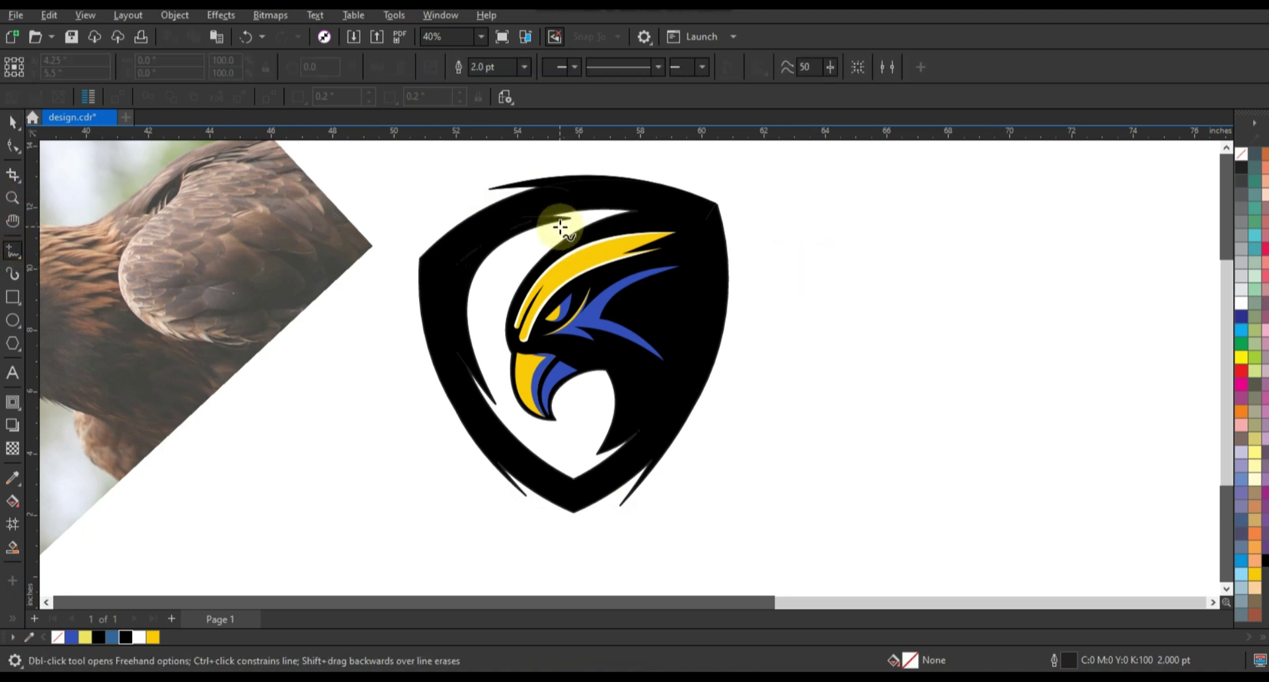
{"action": "left_click", "coordinate": [561, 227]}
{"action": "left_click", "coordinate": [489, 390]}
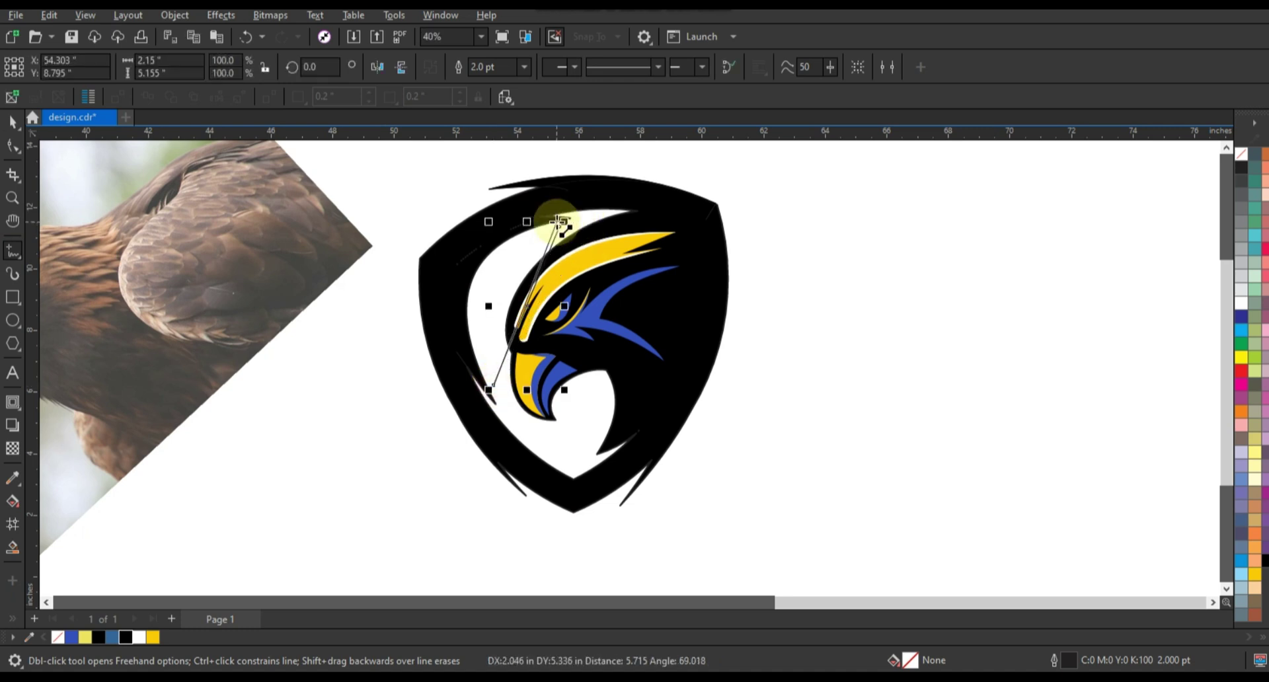
{"action": "left_click", "coordinate": [11, 145]}
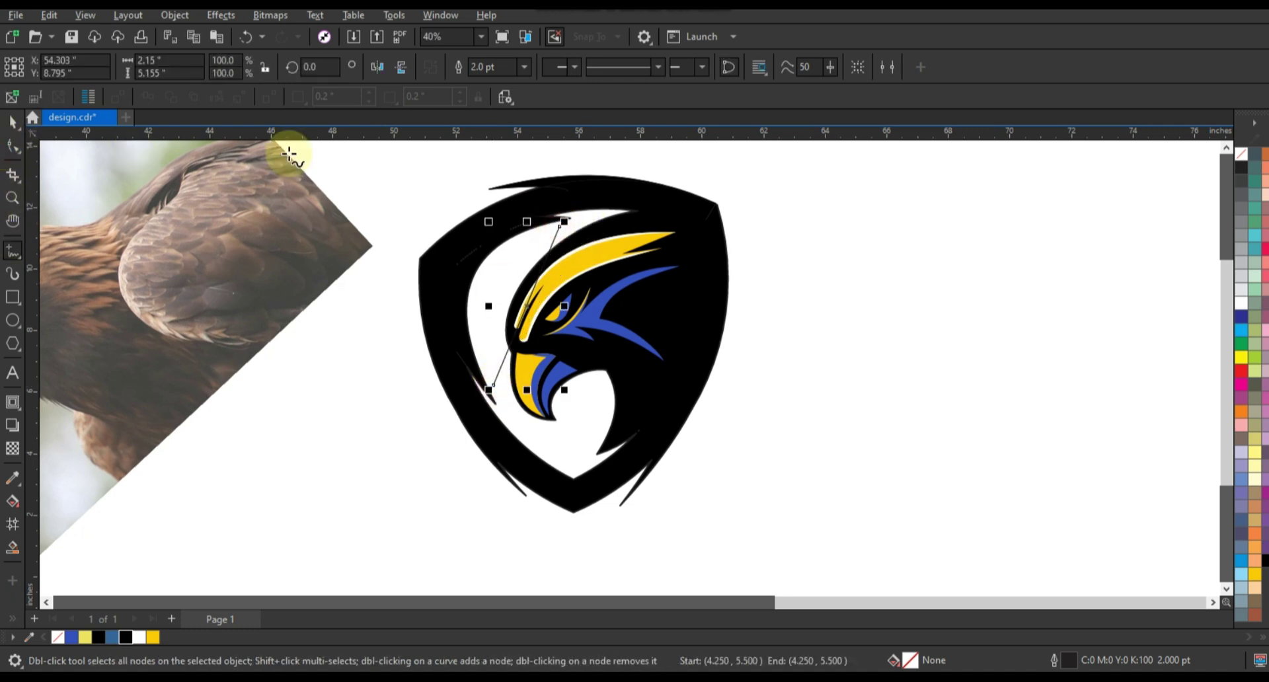
{"action": "left_click_drag", "start_coordinate": [289, 154], "coordinate": [628, 396]}
{"action": "key", "text": "ctrl+z"}
{"action": "left_click", "coordinate": [12, 145]}
{"action": "left_click", "coordinate": [570, 236]}
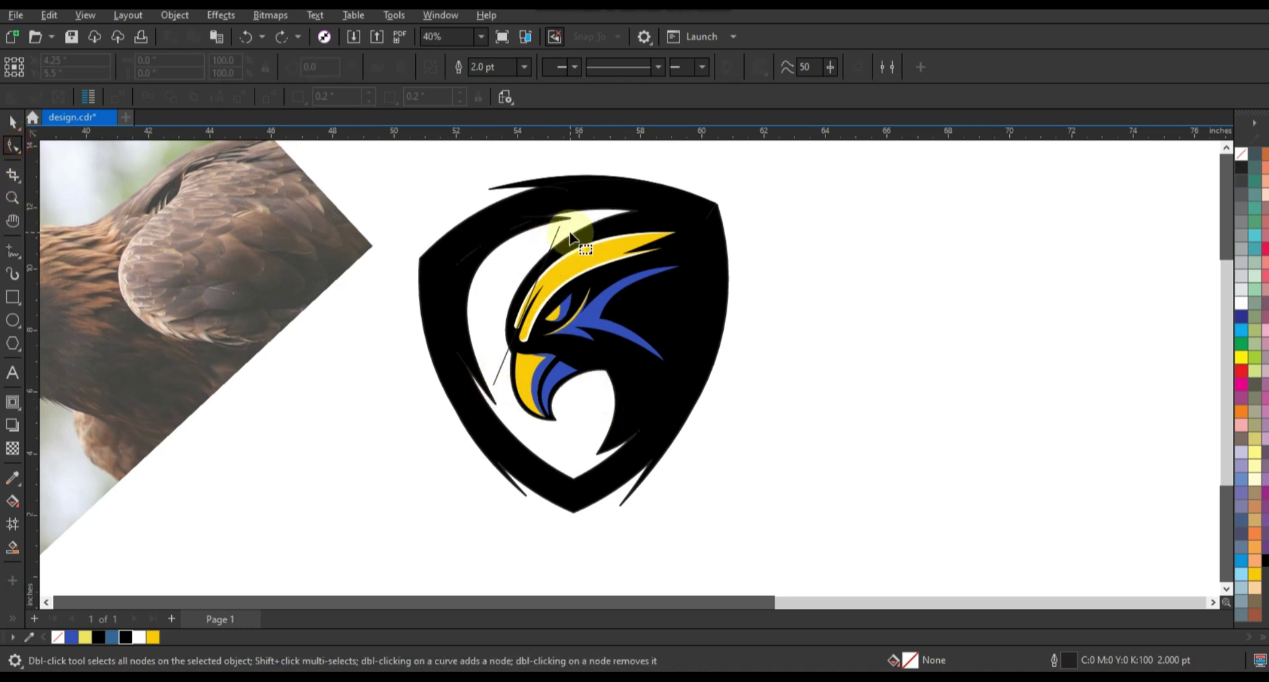
{"action": "left_click", "coordinate": [558, 233]}
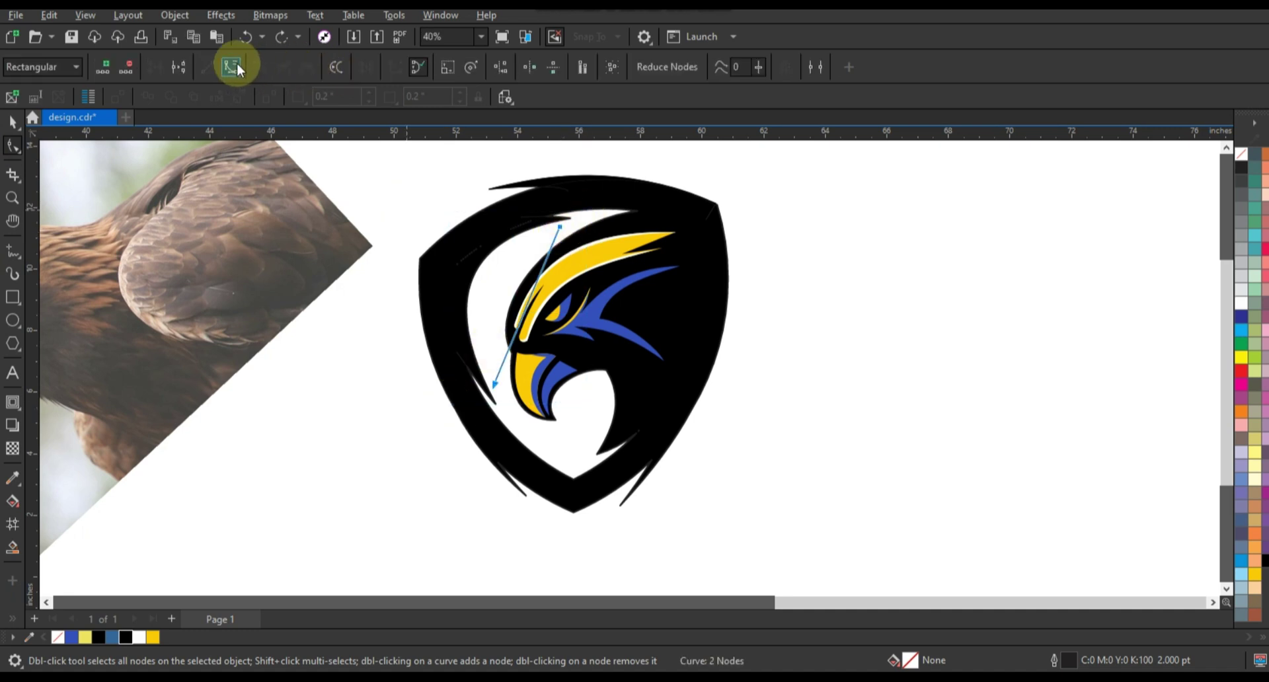
Step: Bend the line into an arc along the white band and fill it blue
{"action": "left_click_drag", "start_coordinate": [527, 311], "coordinate": [496, 285]}
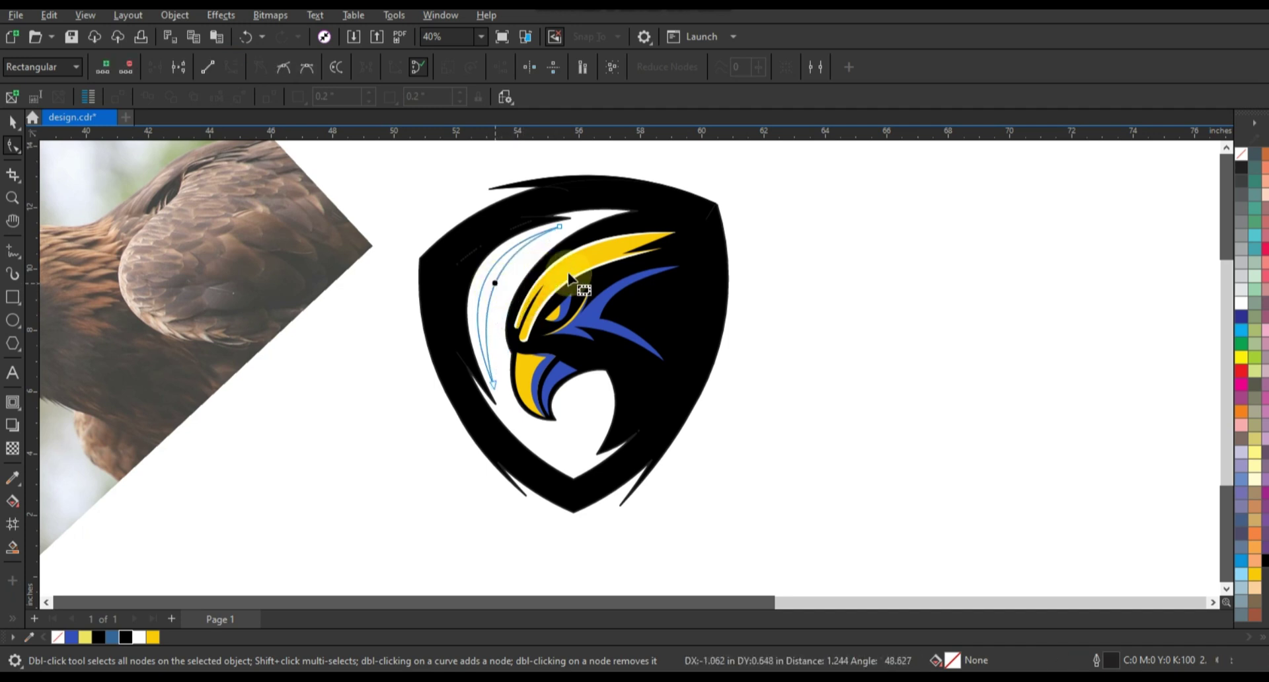
{"action": "left_click", "coordinate": [12, 121]}
{"action": "left_click", "coordinate": [70, 638]}
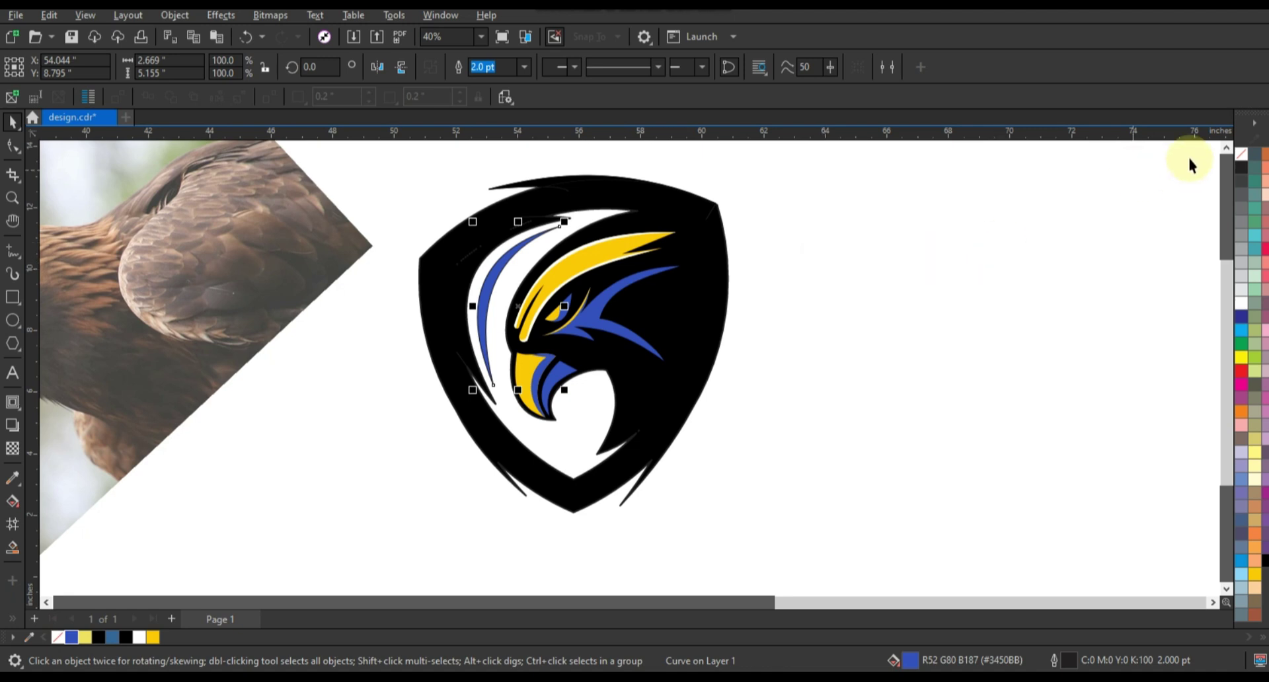
{"action": "right_click", "coordinate": [1235, 159]}
{"action": "key", "text": "Escape"}
Step: Move the eagle photo further left and scale the shield logo up to about 15.1 by 16.5 inches
{"action": "left_click", "coordinate": [841, 245]}
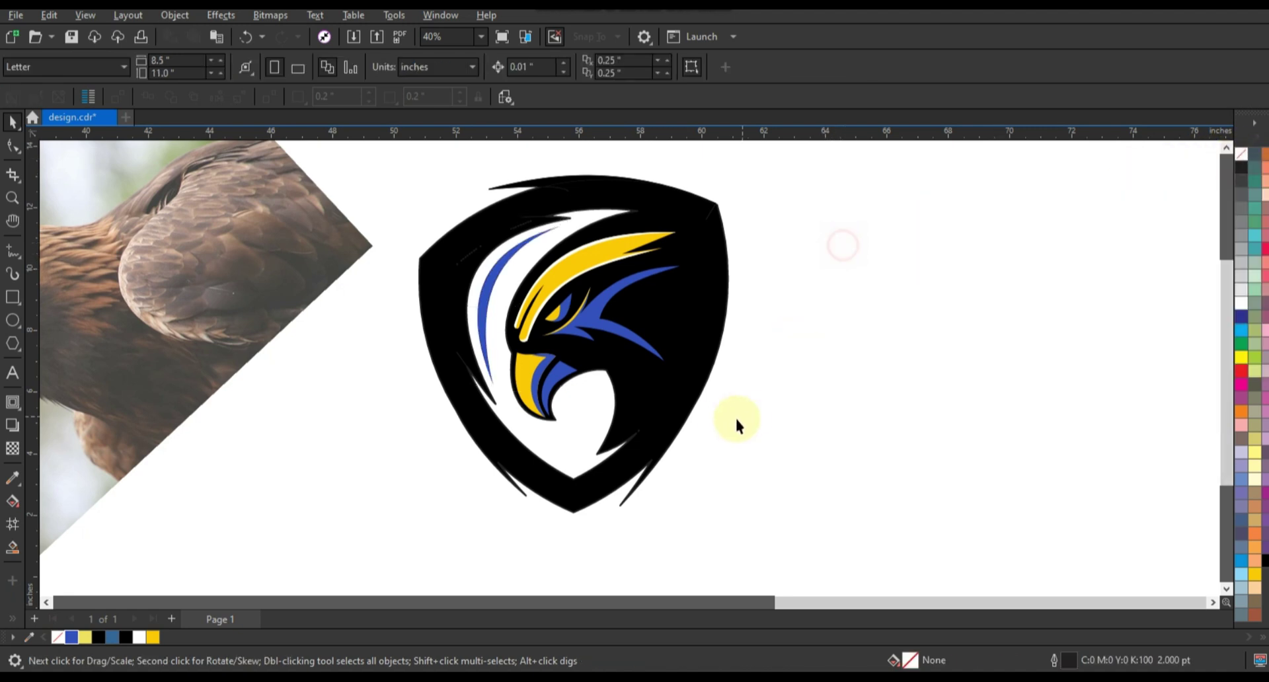
{"action": "scroll", "coordinate": [735, 415], "scroll_direction": "down", "scroll_amount": 2}
{"action": "left_click_drag", "start_coordinate": [825, 475], "coordinate": [826, 476]}
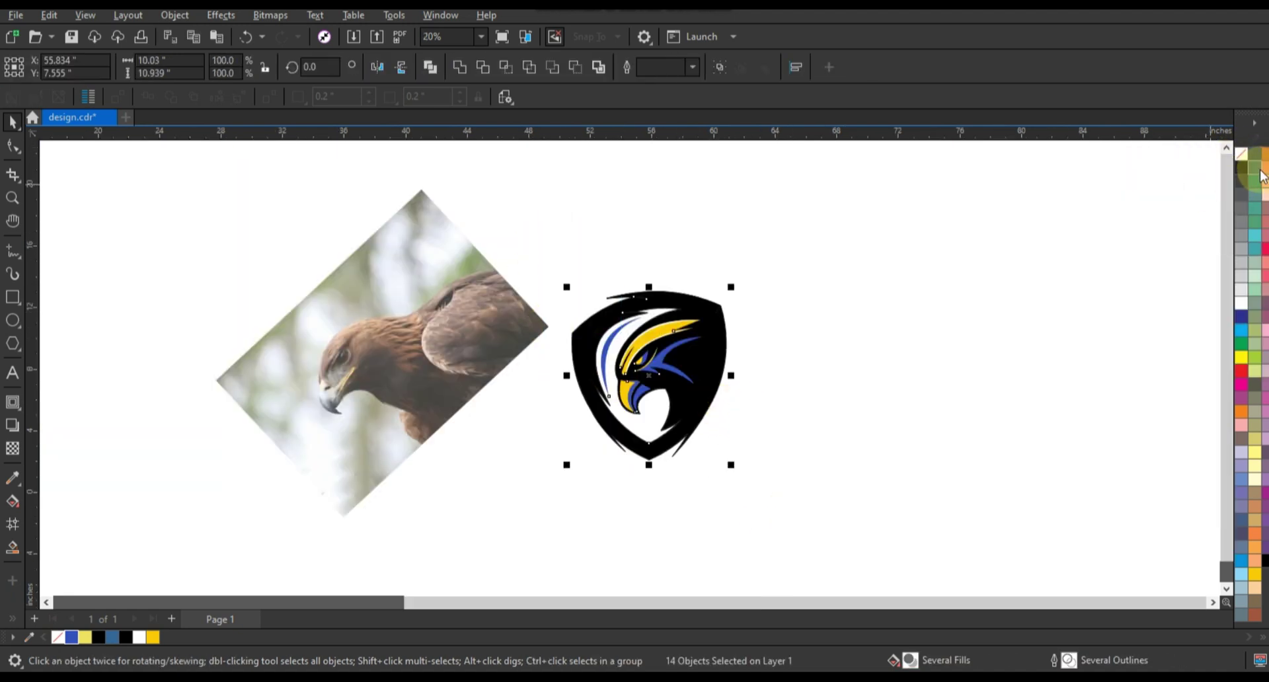
{"action": "right_click", "coordinate": [1244, 160]}
{"action": "left_click", "coordinate": [1217, 166]}
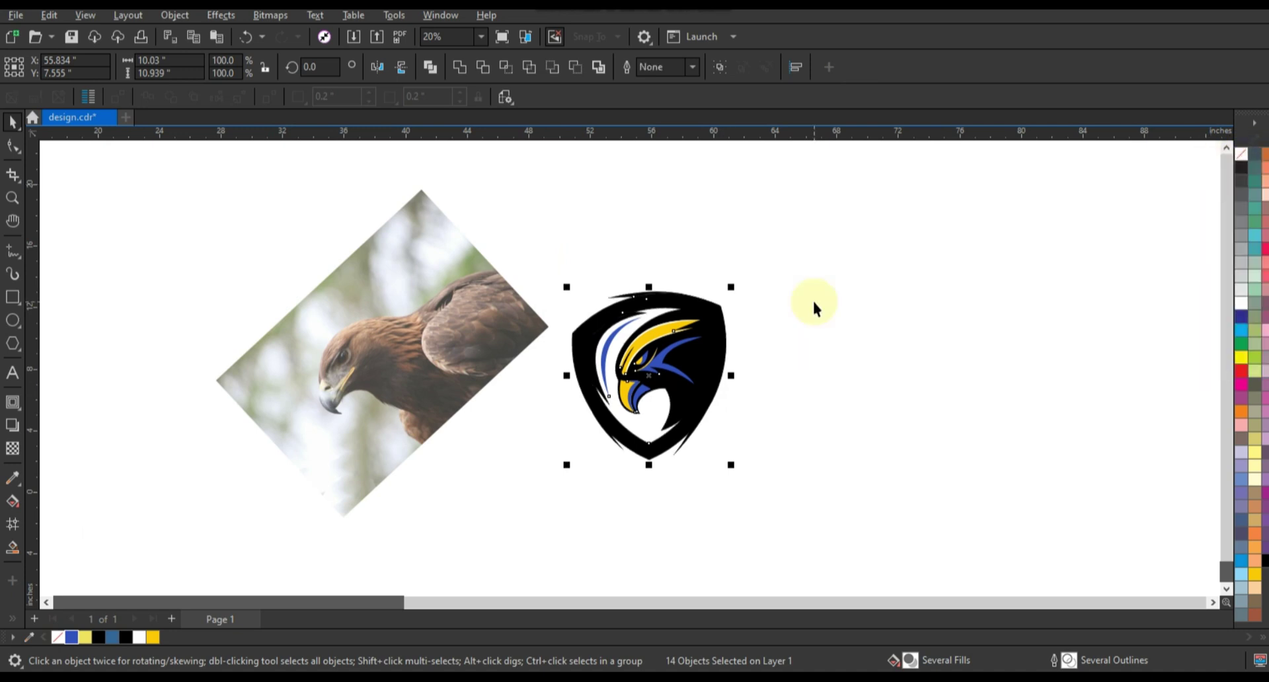
{"action": "left_click", "coordinate": [812, 299]}
{"action": "left_click", "coordinate": [449, 345]}
{"action": "left_click_drag", "start_coordinate": [415, 343], "coordinate": [315, 343]}
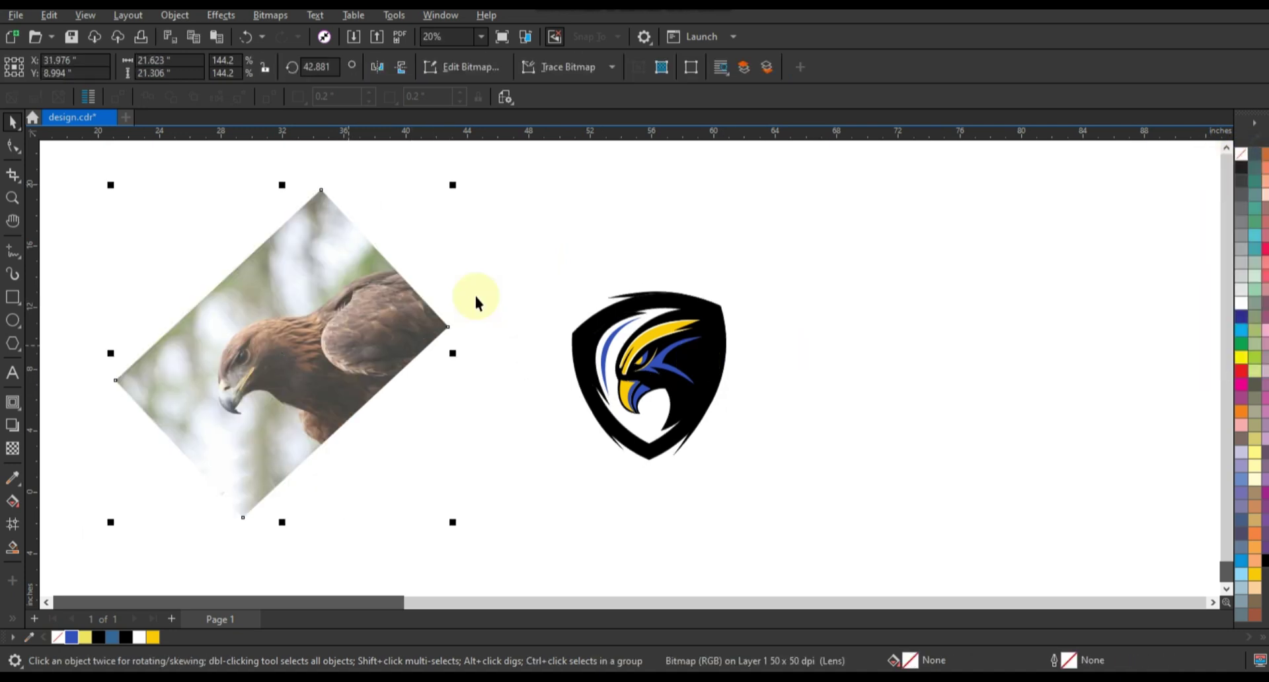
{"action": "left_click_drag", "start_coordinate": [711, 444], "coordinate": [767, 474]}
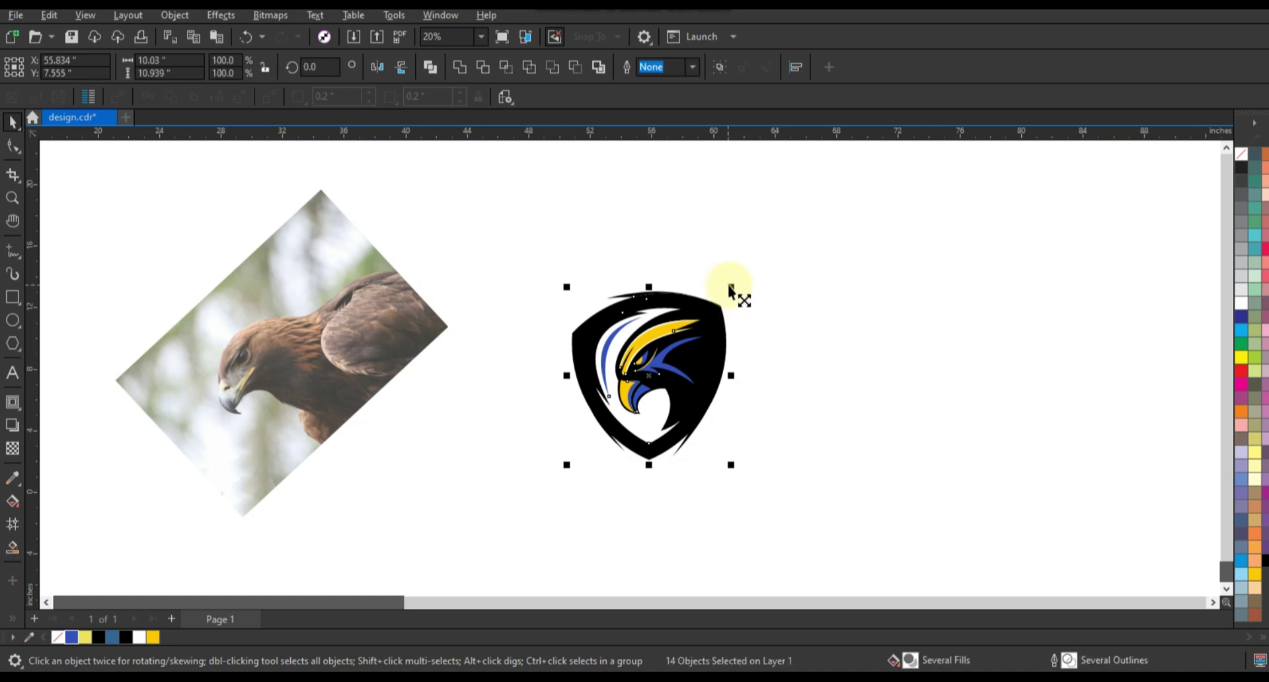
{"action": "left_click_drag", "start_coordinate": [731, 288], "coordinate": [770, 237]}
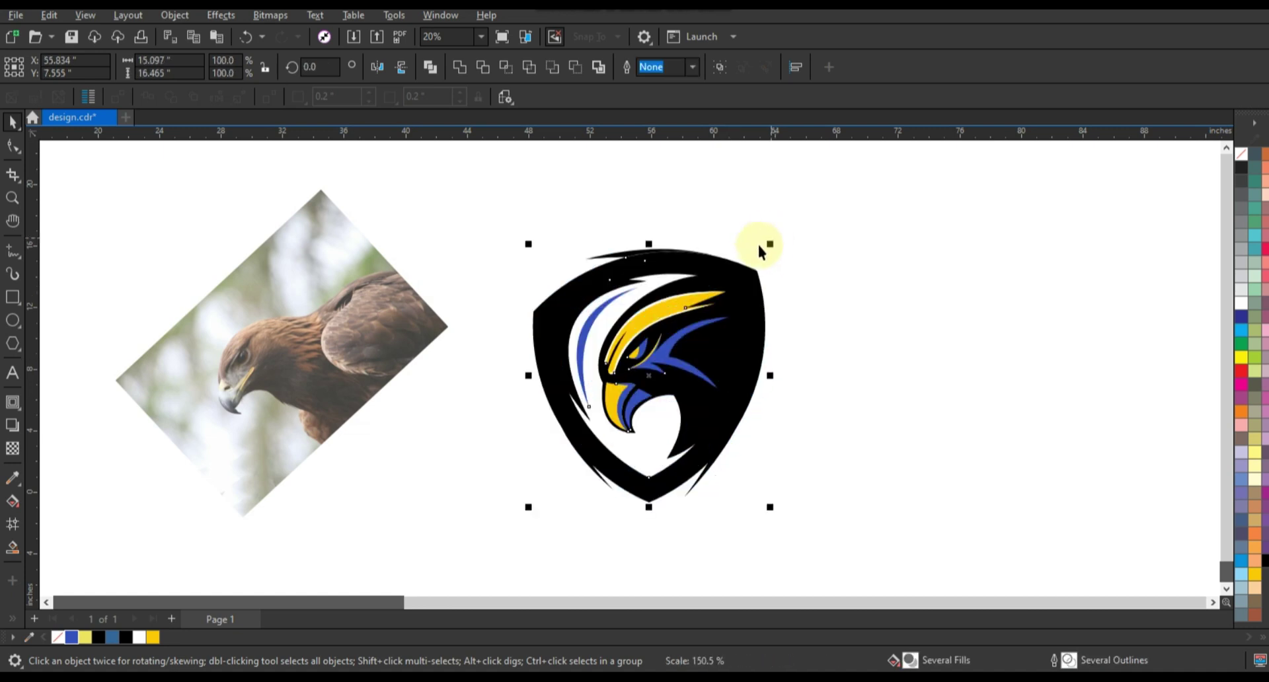
{"action": "left_click", "coordinate": [966, 278]}
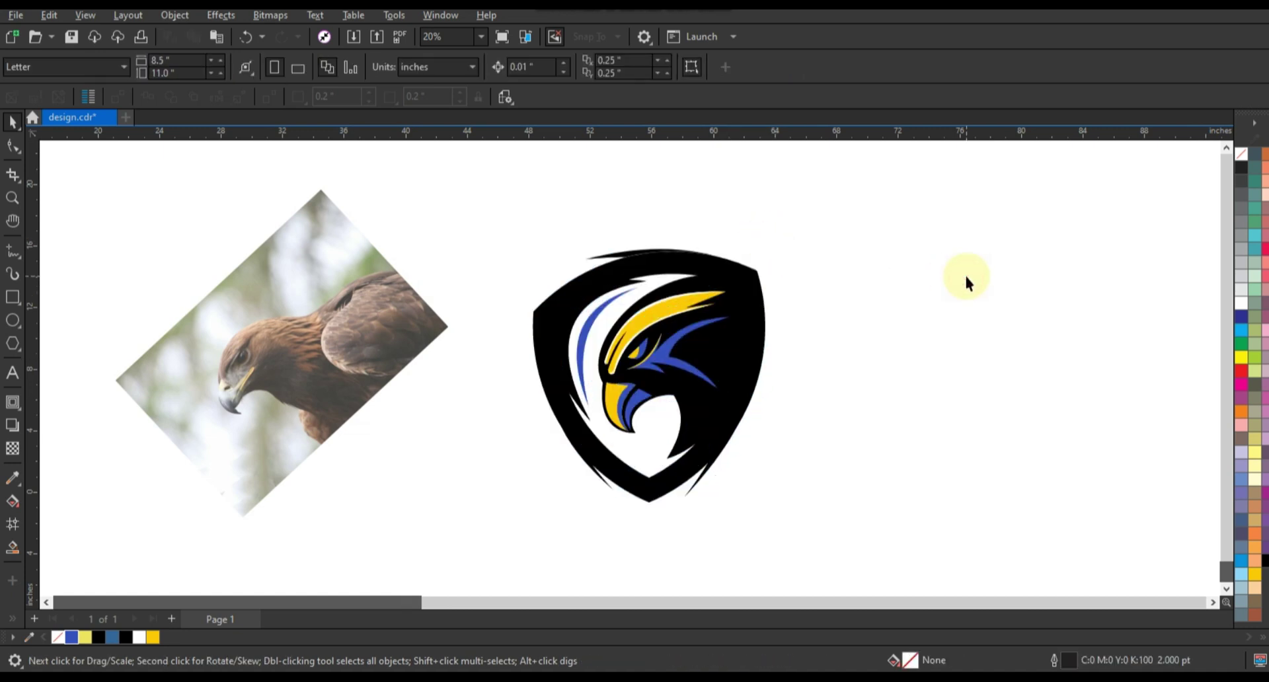
Step: Zoom in around the logo and check it briefly in full-screen preview
{"action": "left_click", "coordinate": [12, 197]}
{"action": "left_click_drag", "start_coordinate": [426, 193], "coordinate": [840, 504]}
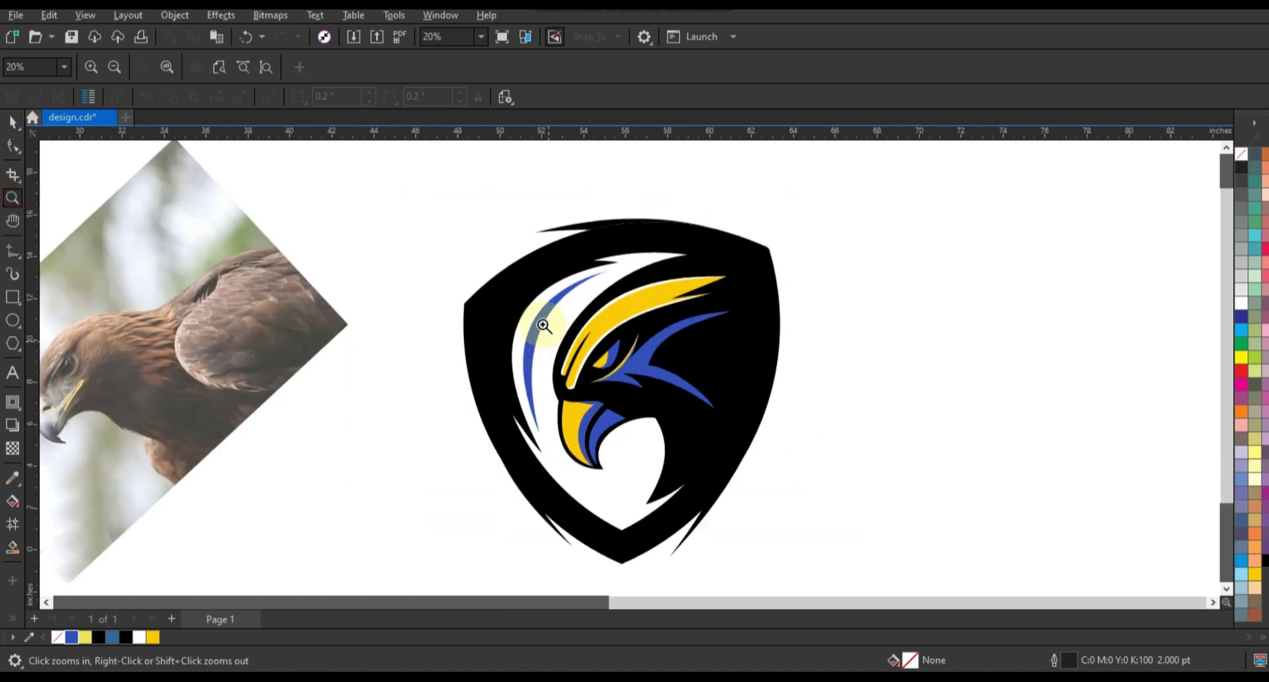
{"action": "left_click", "coordinate": [13, 122]}
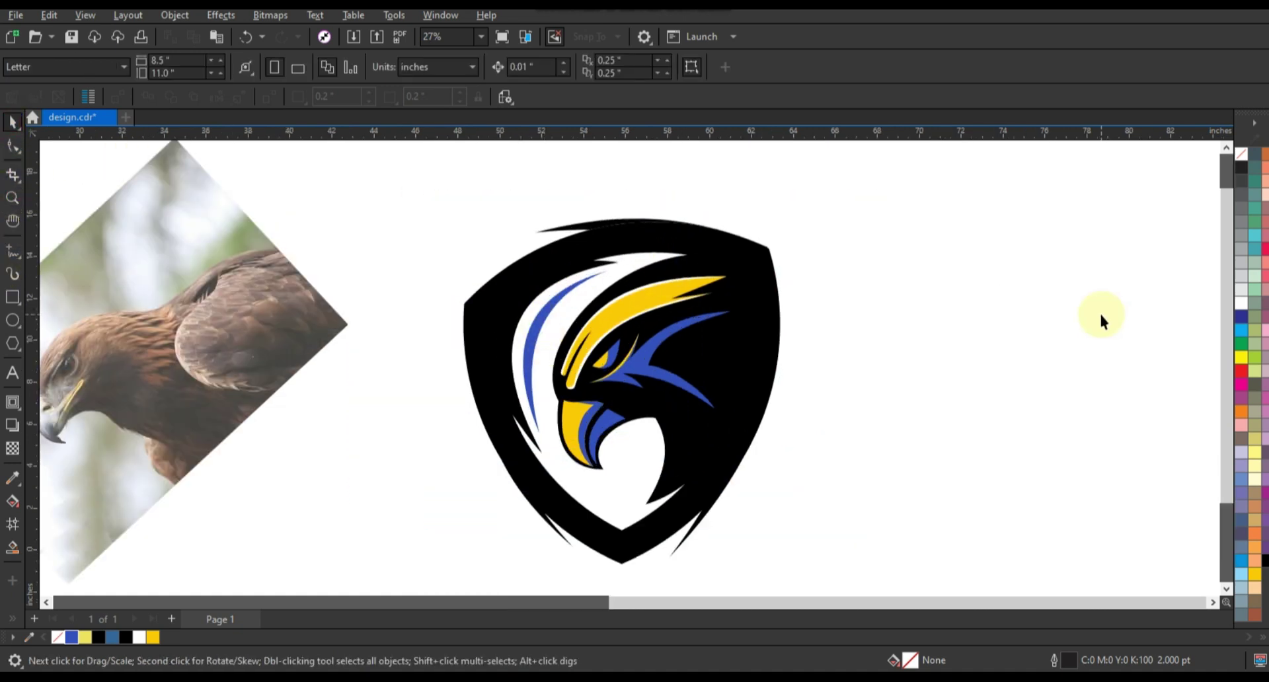
{"action": "key", "text": "F9"}
{"action": "left_click", "coordinate": [1100, 320]}
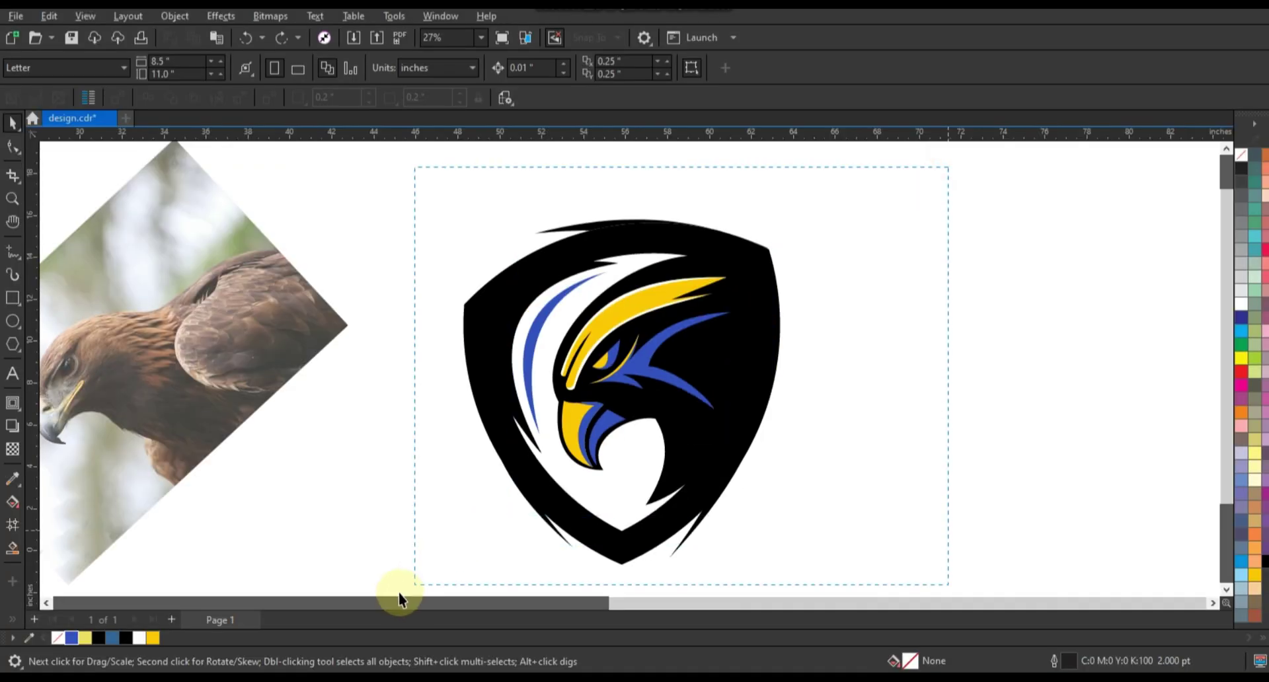
Step: Rotate the whole logo about 3.5 degrees and show it in full-screen preview
{"action": "left_click_drag", "start_coordinate": [935, 178], "coordinate": [398, 593]}
{"action": "left_click", "coordinate": [734, 416]}
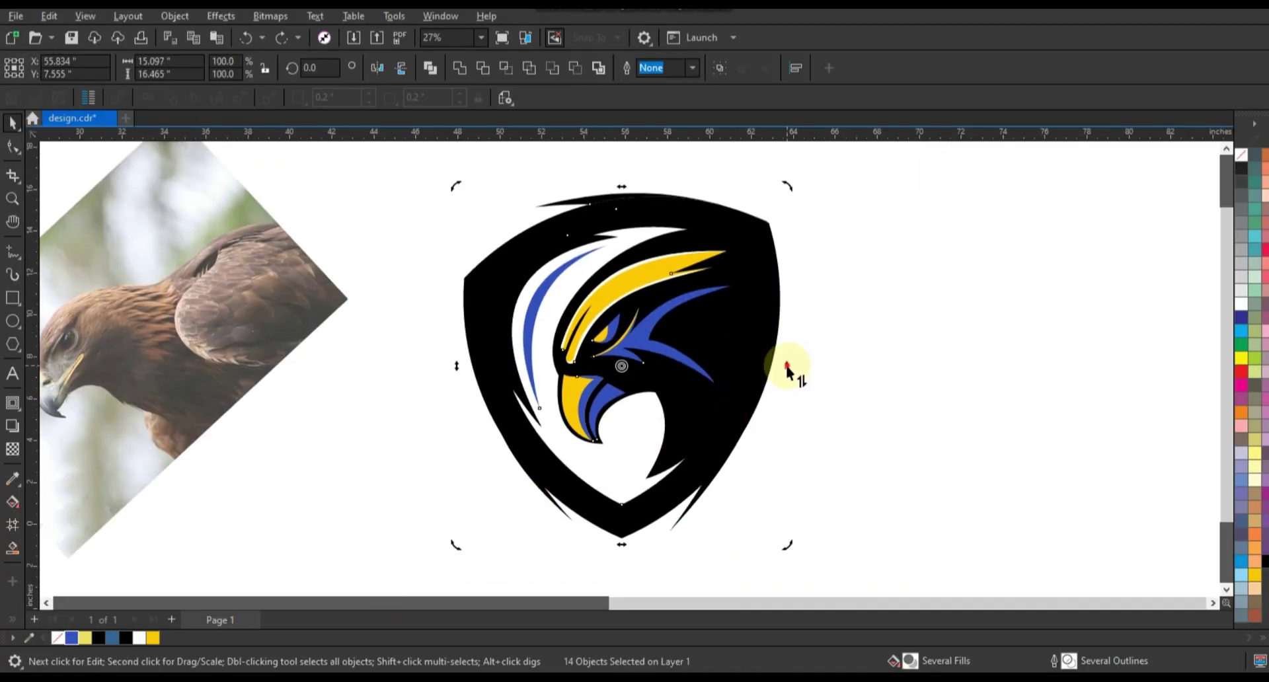
{"action": "left_click_drag", "start_coordinate": [787, 367], "coordinate": [865, 355]}
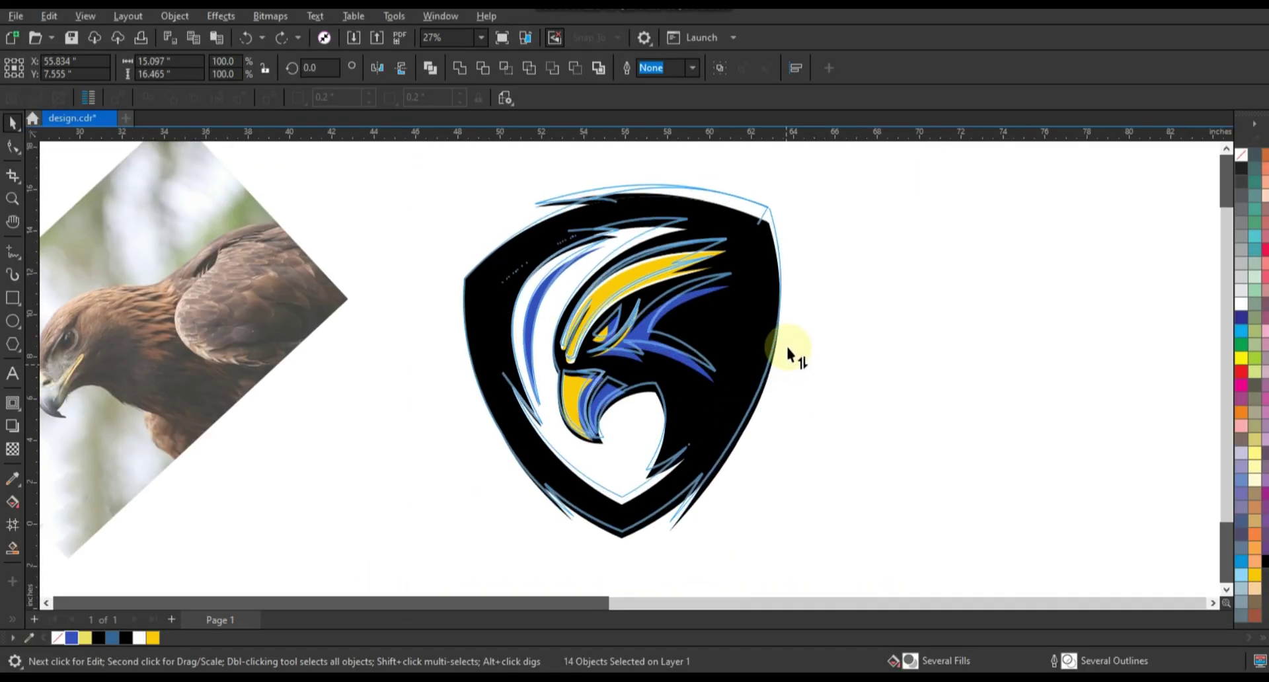
{"action": "left_click", "coordinate": [958, 369]}
{"action": "key", "text": "F9"}
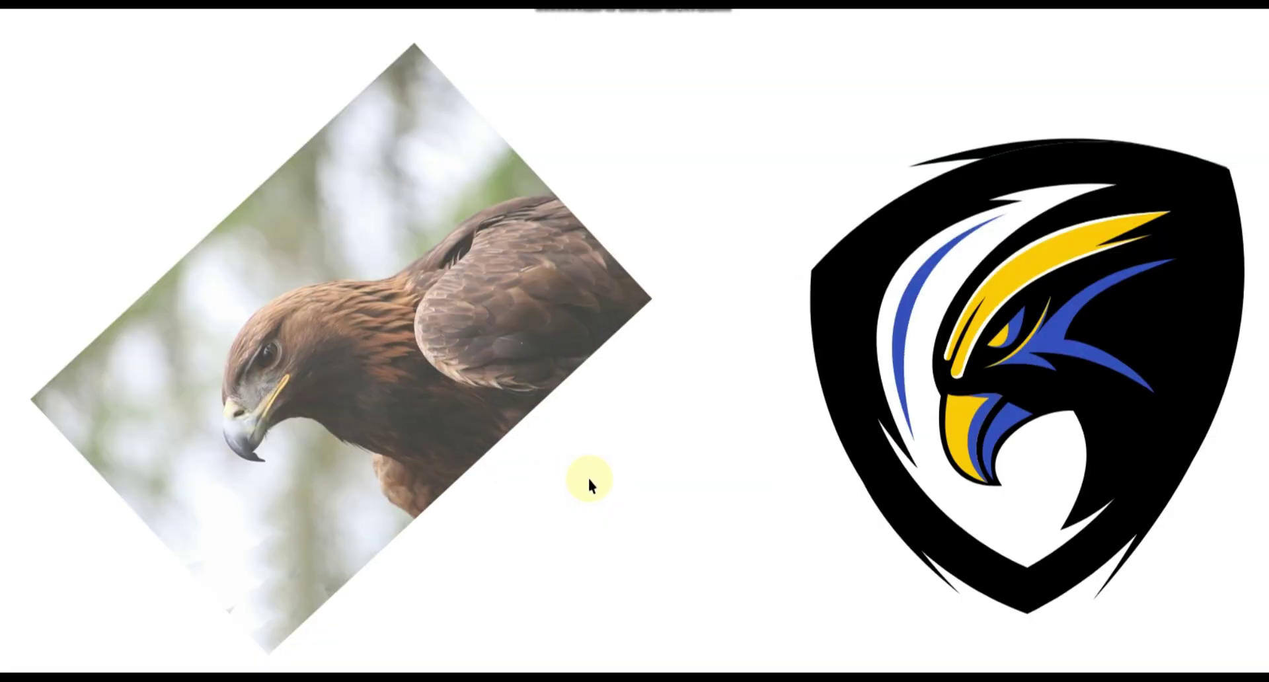